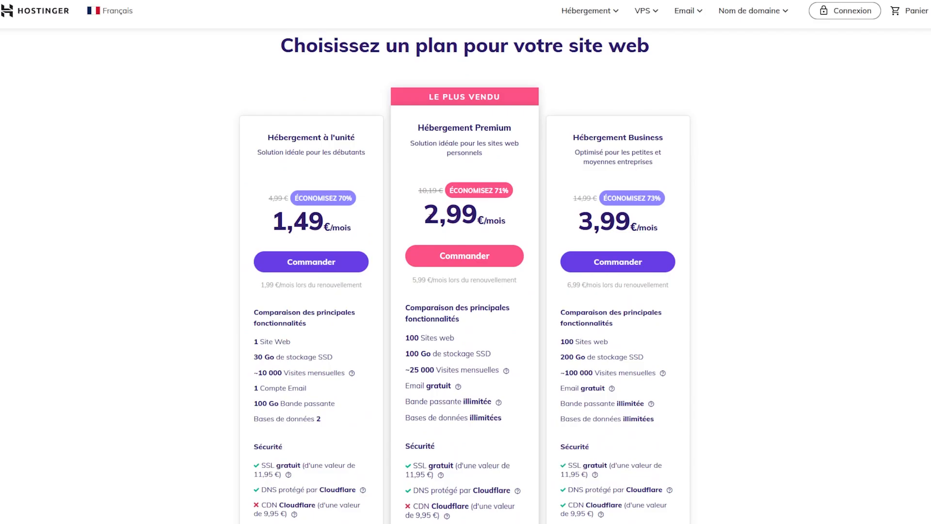
Step: Order the Hébergement Premium plan from Hostinger's plans page to reach its checkout
{"action": "left_click_drag", "start_coordinate": [427, 213], "coordinate": [450, 232]}
{"action": "left_click", "coordinate": [389, 171]}
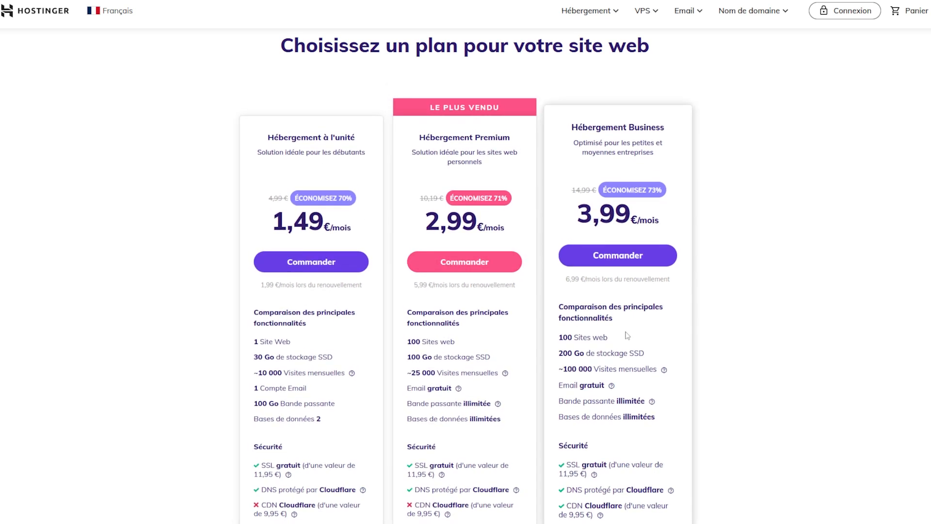
{"action": "left_click", "coordinate": [480, 253]}
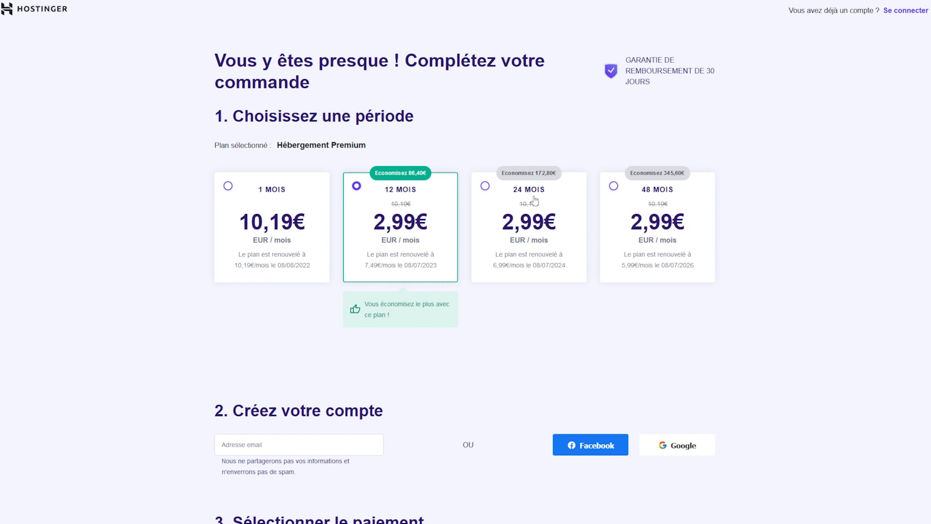
Step: Select the 48 MOIS billing period for the Premium hosting plan
{"action": "left_click", "coordinate": [694, 245]}
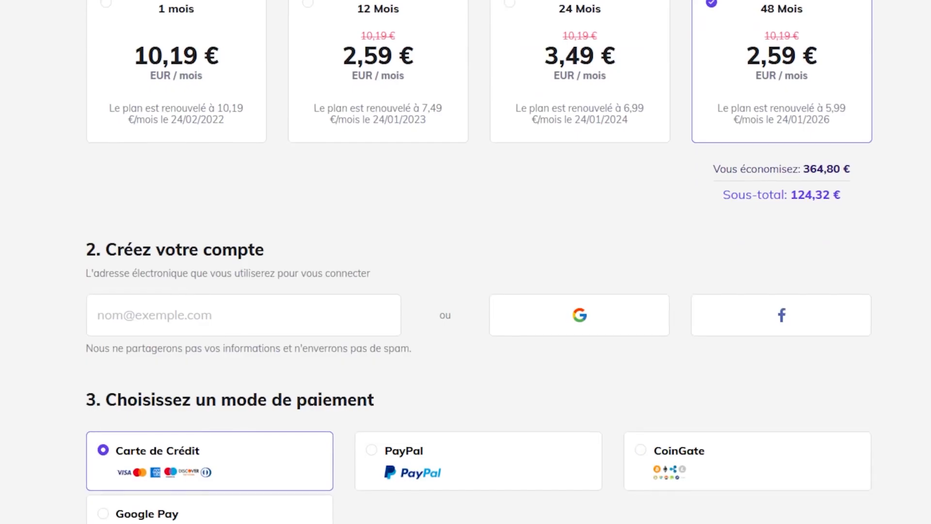
{"action": "scroll", "coordinate": [465, 262], "scroll_direction": "down", "scroll_amount": 6}
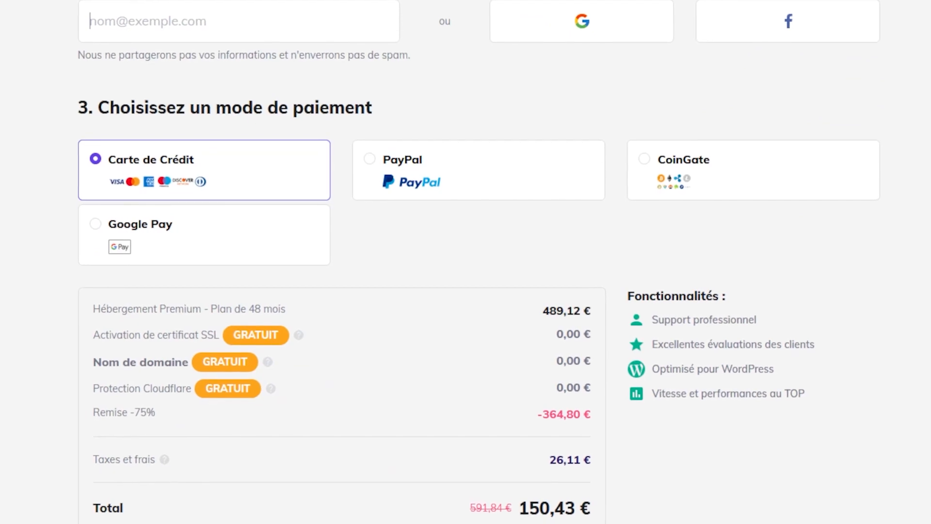
{"action": "scroll", "coordinate": [465, 262], "scroll_direction": "down", "scroll_amount": 5}
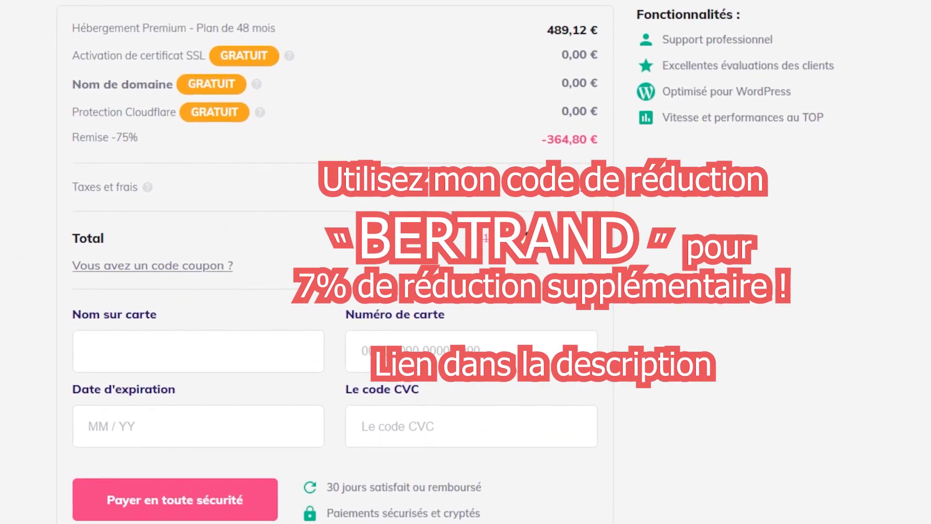
{"action": "scroll", "coordinate": [465, 262], "scroll_direction": "up", "scroll_amount": 5}
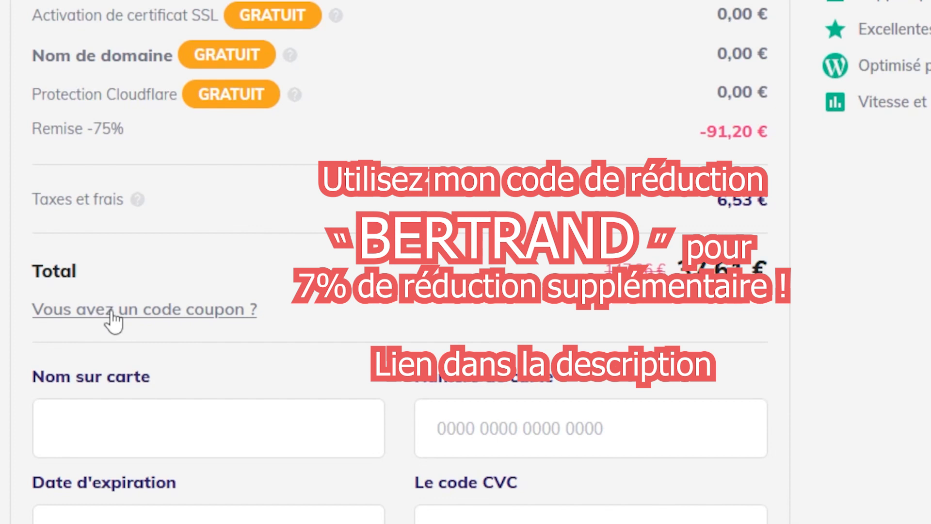
Step: Enter the discount coupon code and apply it to lower the order total
{"action": "left_click", "coordinate": [114, 320]}
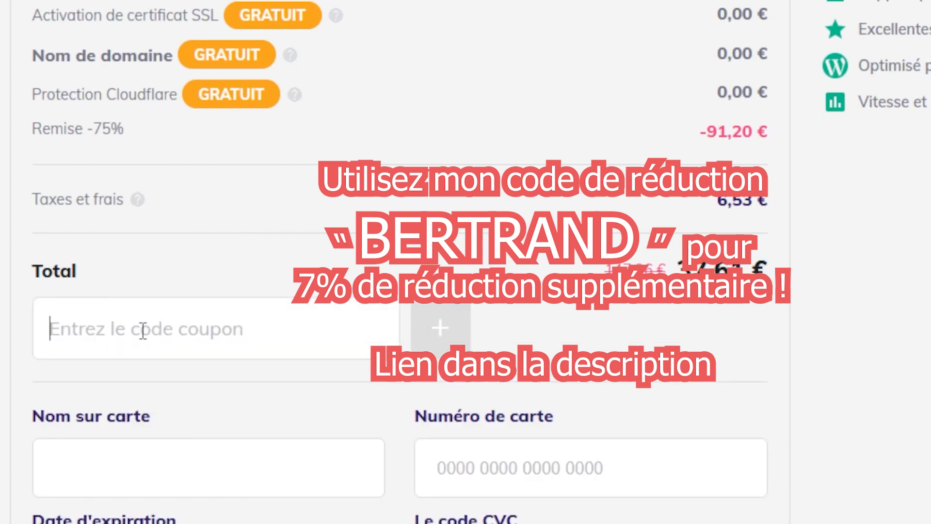
{"action": "type", "text": "BERTRAND"}
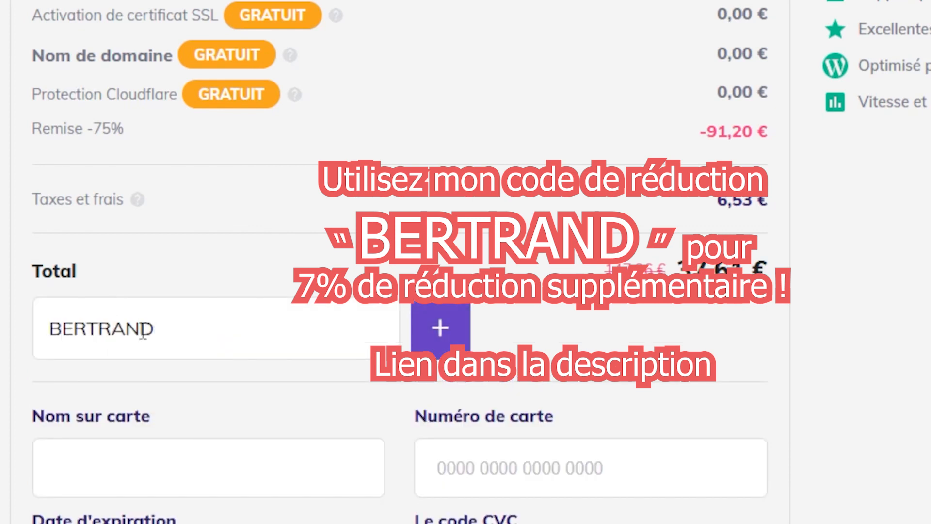
{"action": "left_click", "coordinate": [439, 330]}
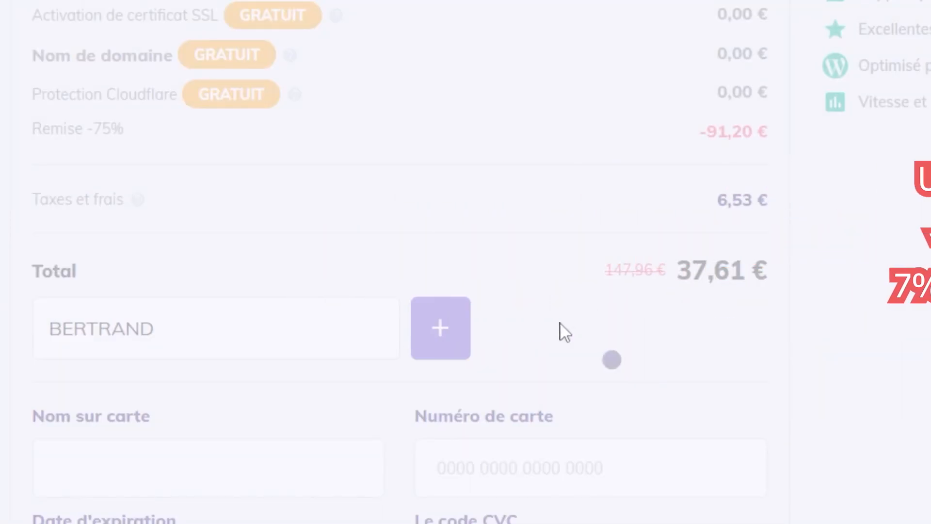
{"action": "left_click_drag", "start_coordinate": [657, 269], "coordinate": [807, 273]}
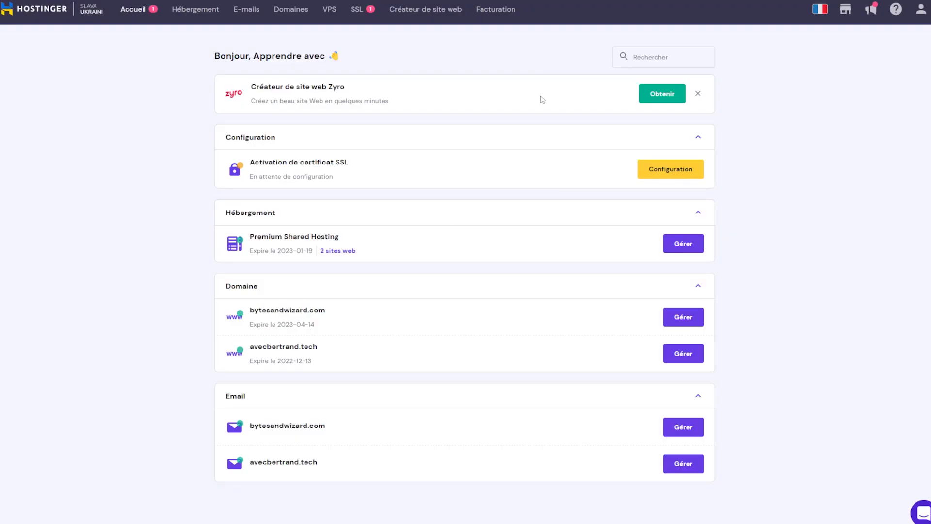
Step: Manage the avecbertrand.tech site under Hébergement and open its Installateur automatique with WordPress and WooCommerce options
{"action": "left_click", "coordinate": [172, 14]}
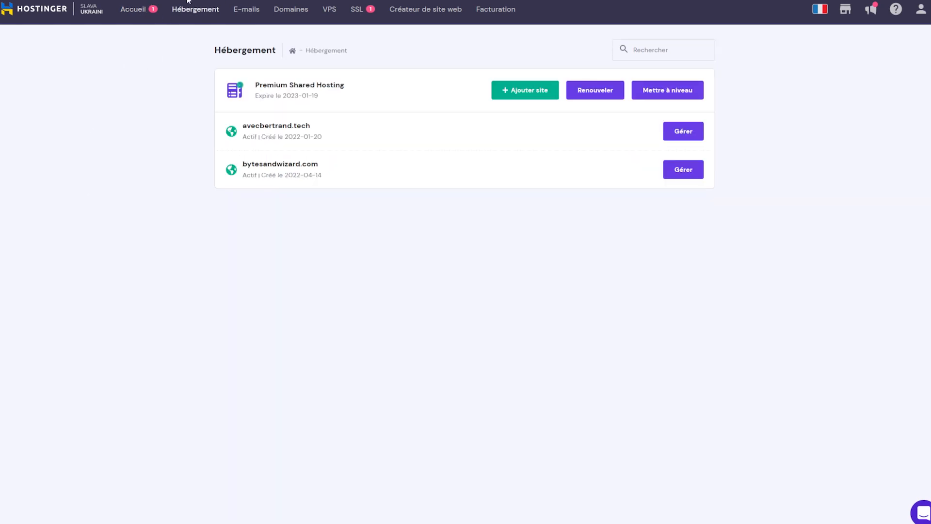
{"action": "left_click", "coordinate": [685, 136]}
{"action": "scroll", "coordinate": [618, 495], "scroll_direction": "down", "scroll_amount": 4}
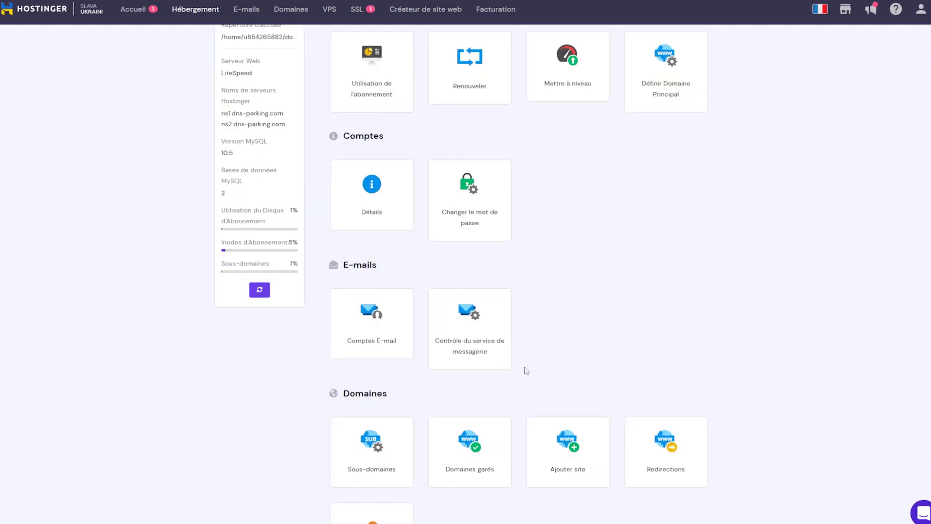
{"action": "scroll", "coordinate": [524, 370], "scroll_direction": "down", "scroll_amount": 4}
{"action": "scroll", "coordinate": [493, 357], "scroll_direction": "down", "scroll_amount": 3}
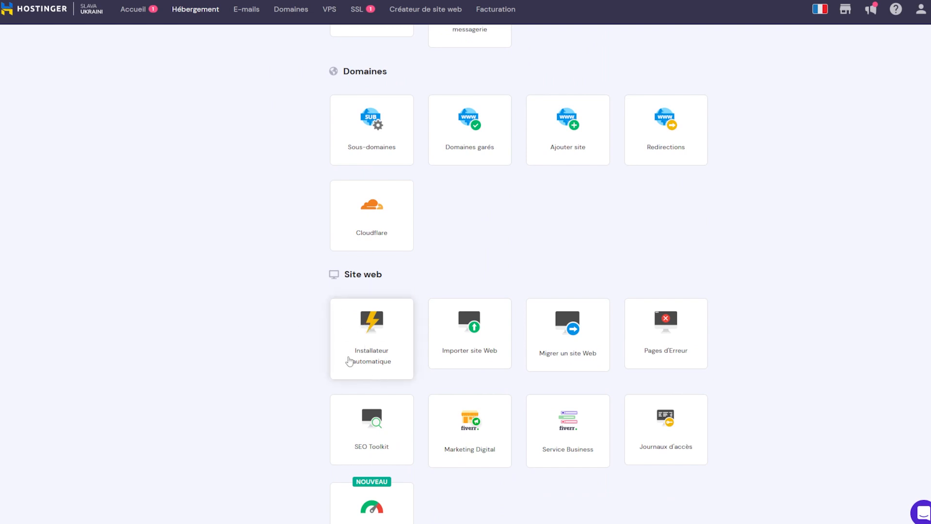
{"action": "left_click", "coordinate": [378, 350]}
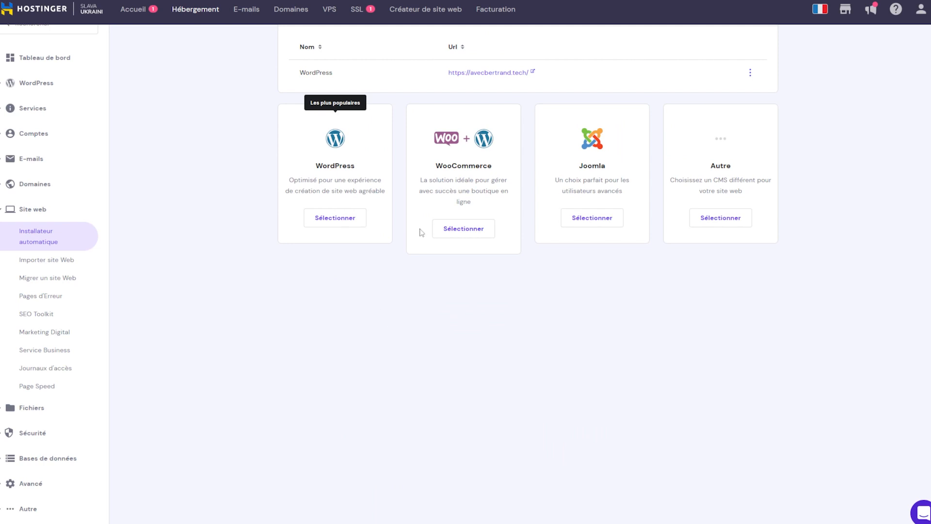
{"action": "scroll", "coordinate": [419, 233], "scroll_direction": "up", "scroll_amount": 2}
{"action": "left_click_drag", "start_coordinate": [420, 236], "coordinate": [494, 270]}
{"action": "left_click", "coordinate": [494, 270]}
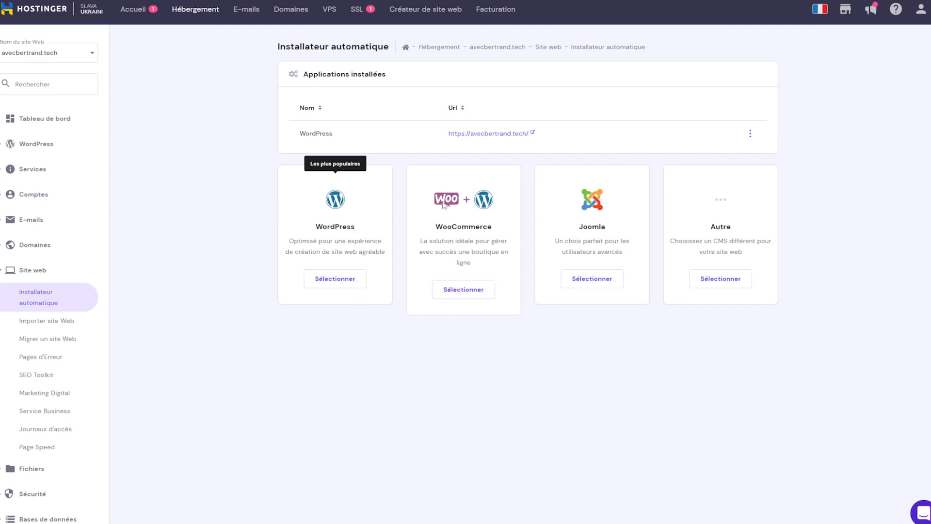
Step: Start a WordPress install and fill in the site title and administrator e-mail, username and password
{"action": "left_click", "coordinate": [335, 279]}
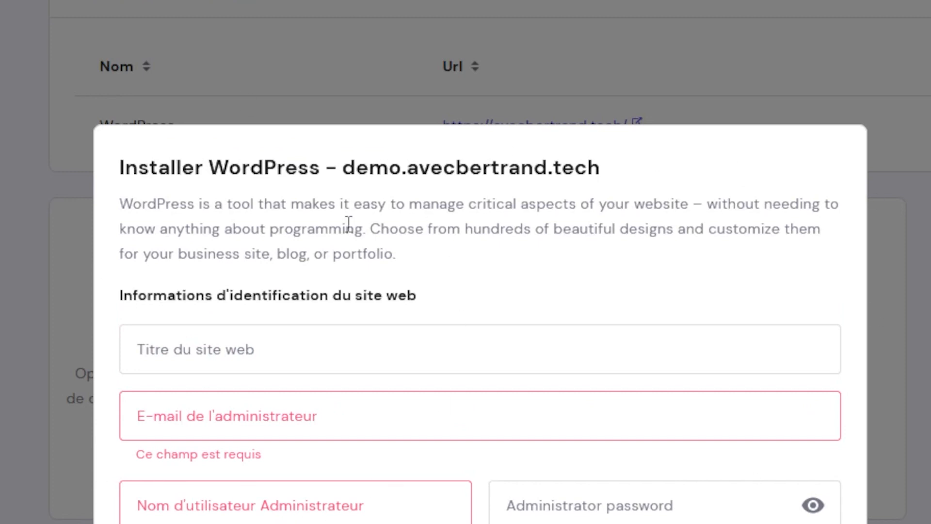
{"action": "scroll", "coordinate": [480, 291], "scroll_direction": "down", "scroll_amount": 2}
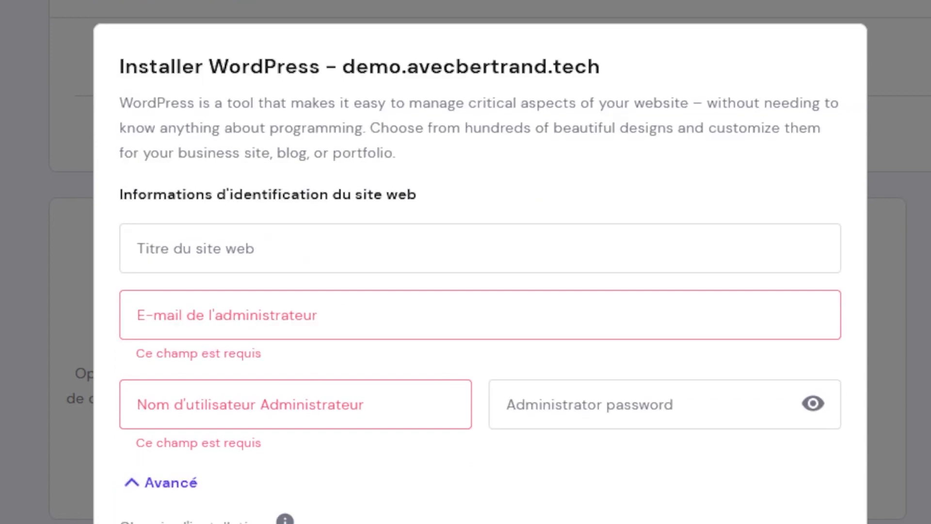
{"action": "left_click", "coordinate": [225, 262]}
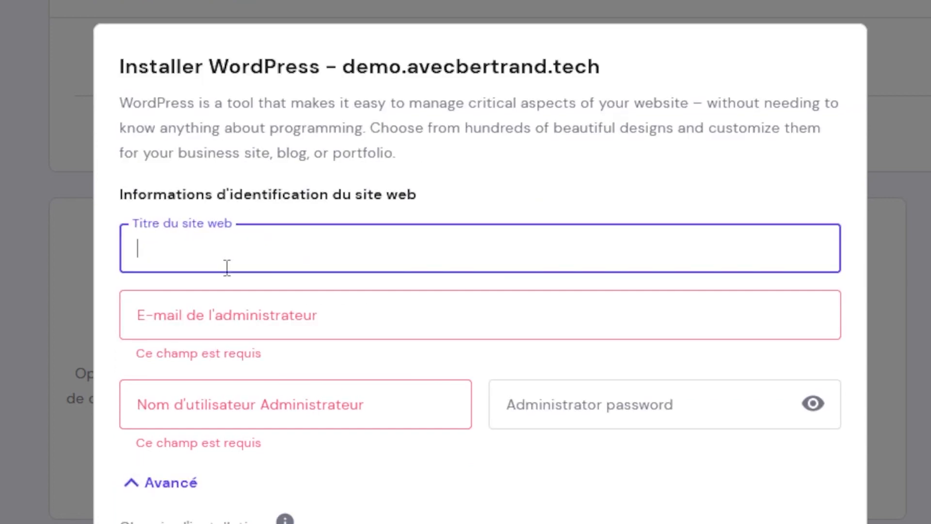
{"action": "left_click", "coordinate": [253, 325]}
{"action": "left_click", "coordinate": [278, 411]}
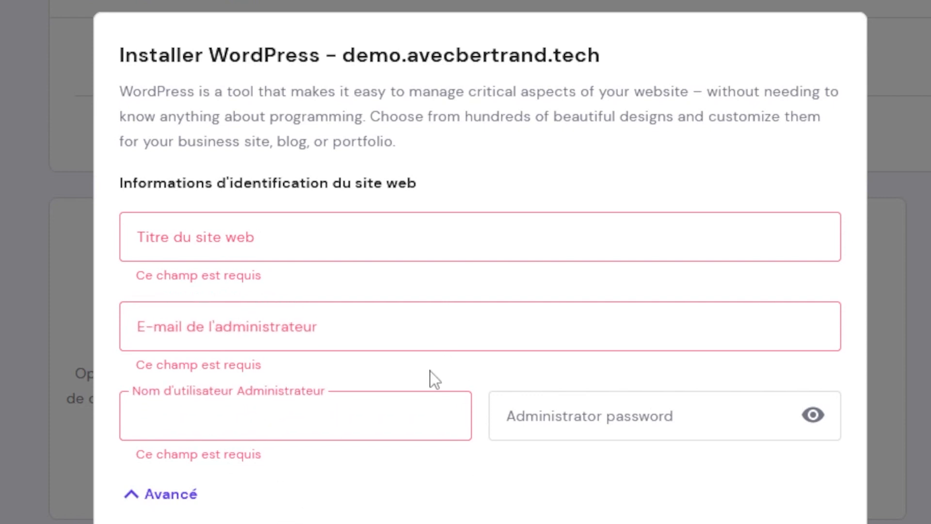
{"action": "left_click", "coordinate": [550, 436]}
{"action": "left_click", "coordinate": [484, 492]}
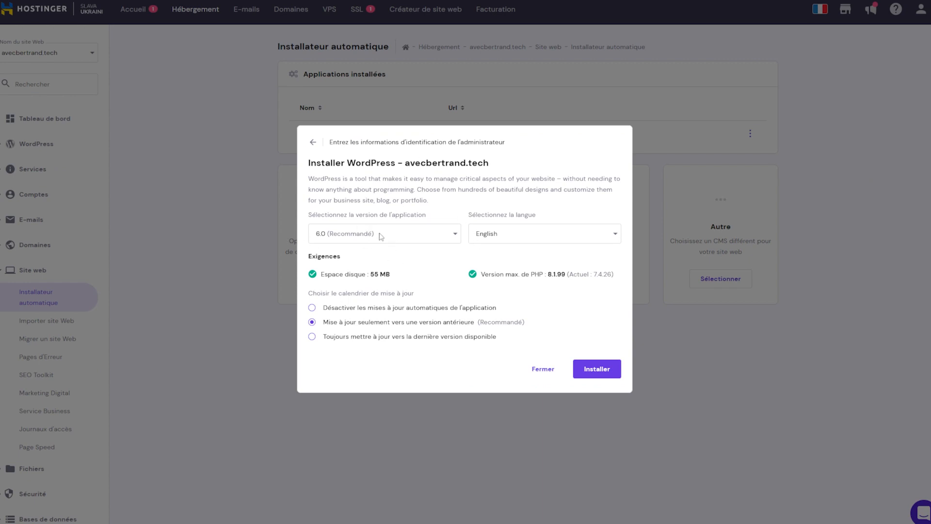
Step: Choose French (France), always update to the latest version, and install WordPress
{"action": "left_click", "coordinate": [495, 229]}
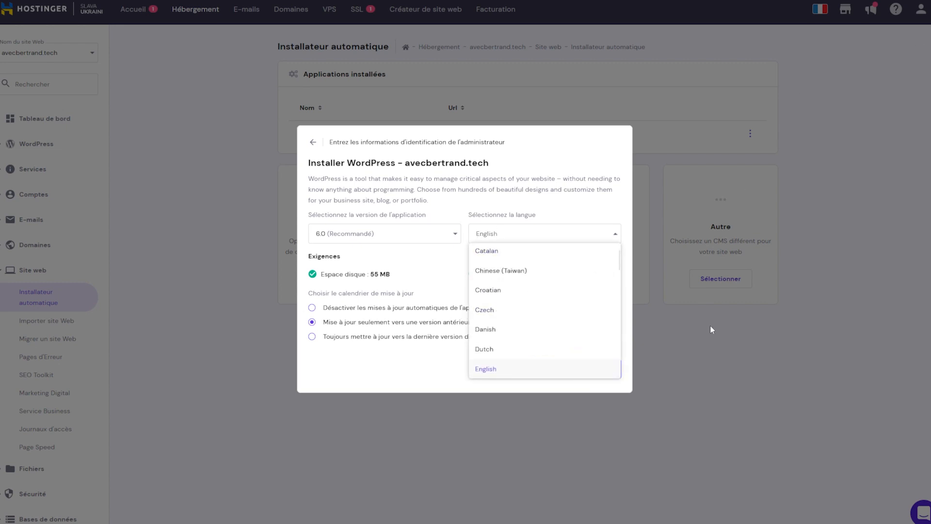
{"action": "scroll", "coordinate": [544, 343], "scroll_direction": "down", "scroll_amount": 5}
{"action": "scroll", "coordinate": [538, 328], "scroll_direction": "up", "scroll_amount": 3}
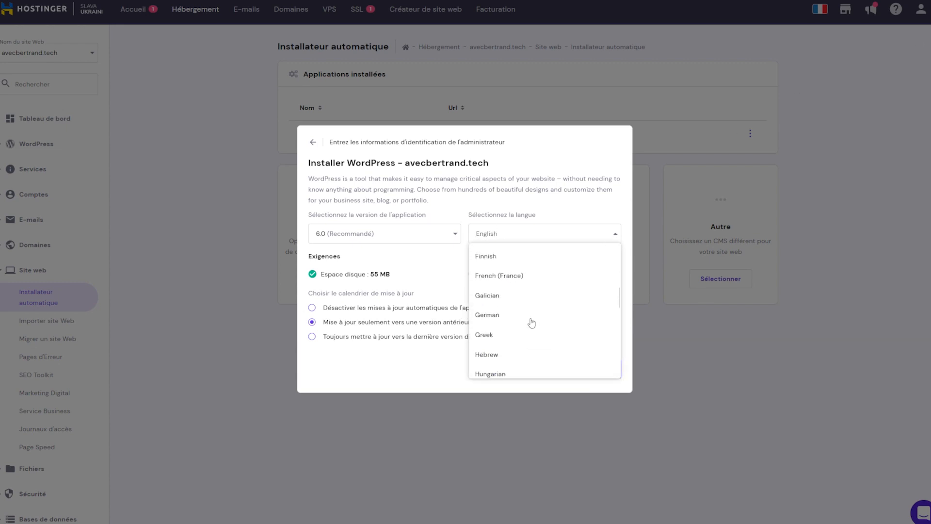
{"action": "left_click", "coordinate": [528, 299]}
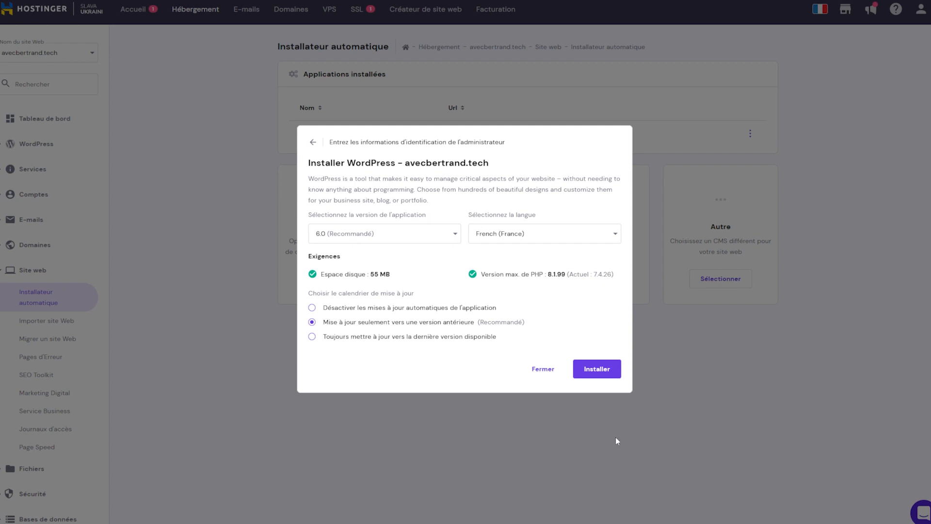
{"action": "left_click", "coordinate": [327, 336]}
{"action": "left_click", "coordinate": [609, 372]}
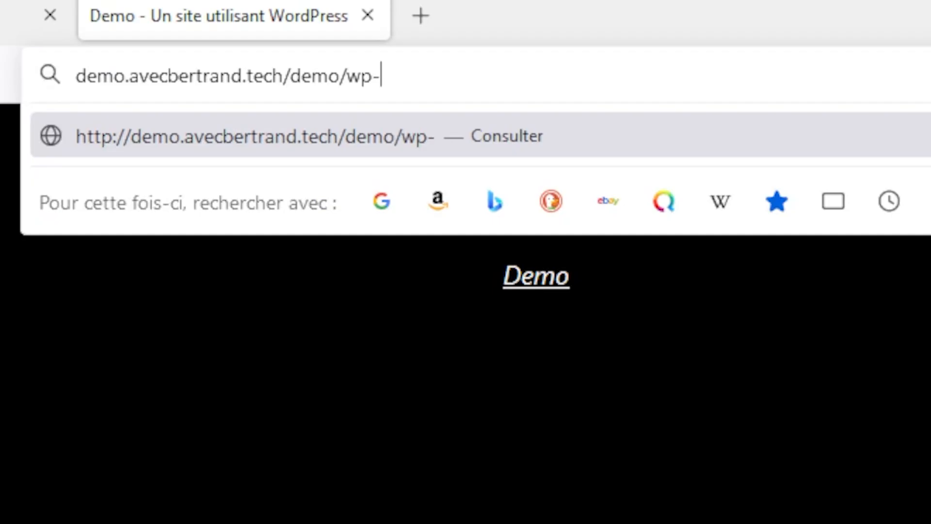
Step: Go to the site's wp-admin page and sign in with the administrator username and password
{"action": "type", "text": "admin"}
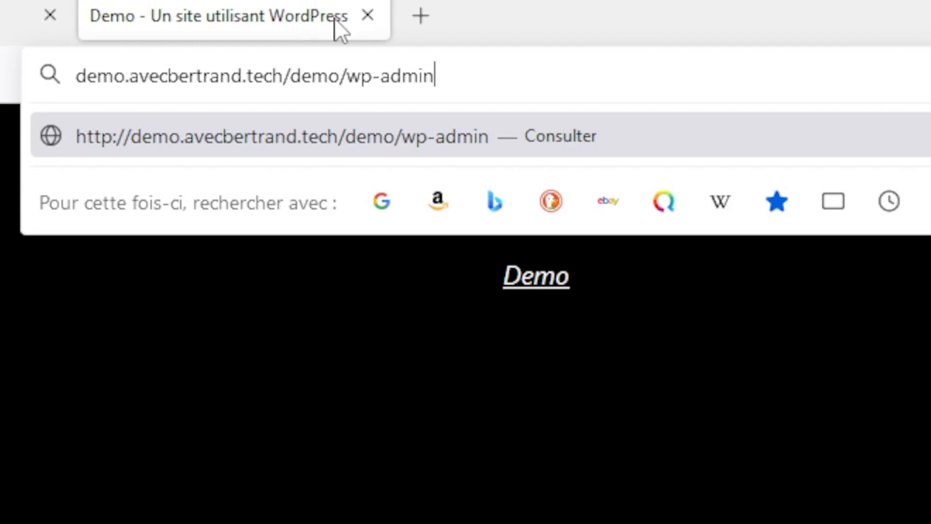
{"action": "key", "text": "Return"}
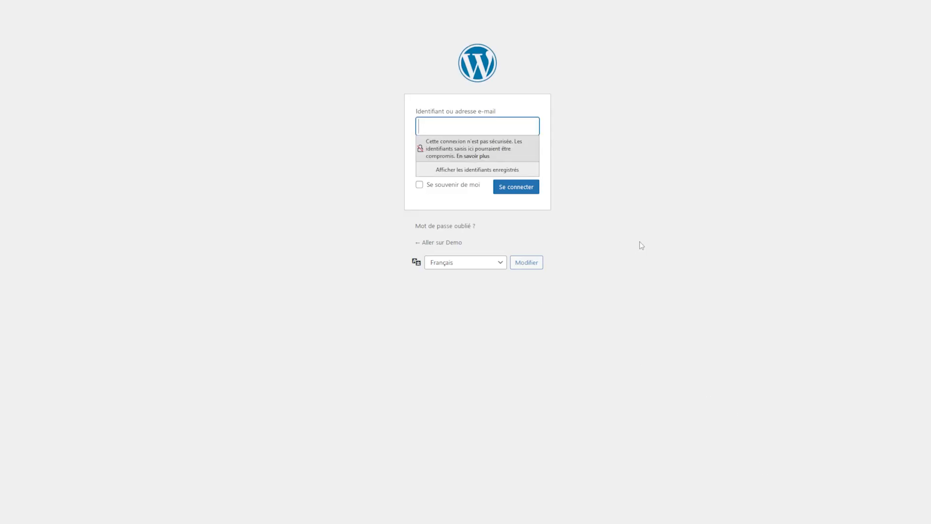
{"action": "left_click", "coordinate": [640, 242]}
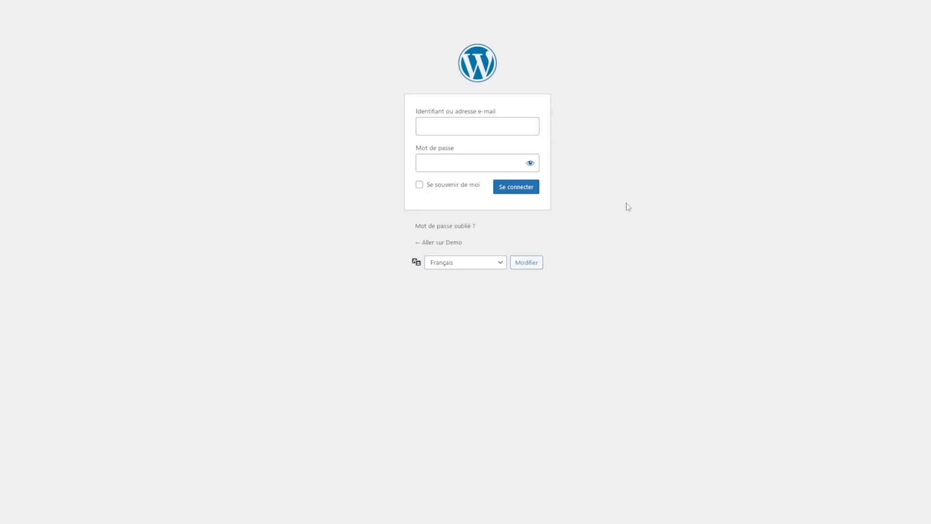
{"action": "left_click", "coordinate": [479, 129]}
{"action": "left_click", "coordinate": [485, 167]}
{"action": "left_click", "coordinate": [456, 159]}
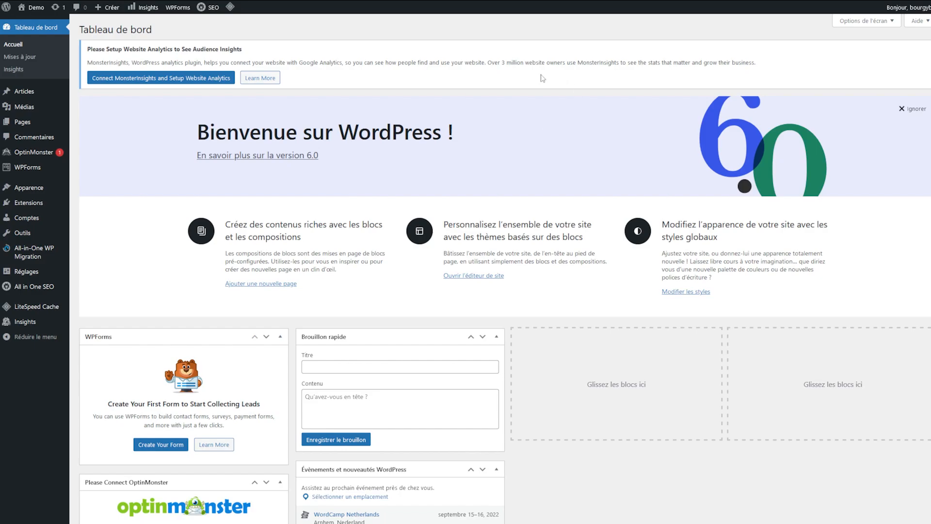
Step: Search the plugin directory for WooCommerce, install it and activate it
{"action": "mouse_move", "coordinate": [42, 206]}
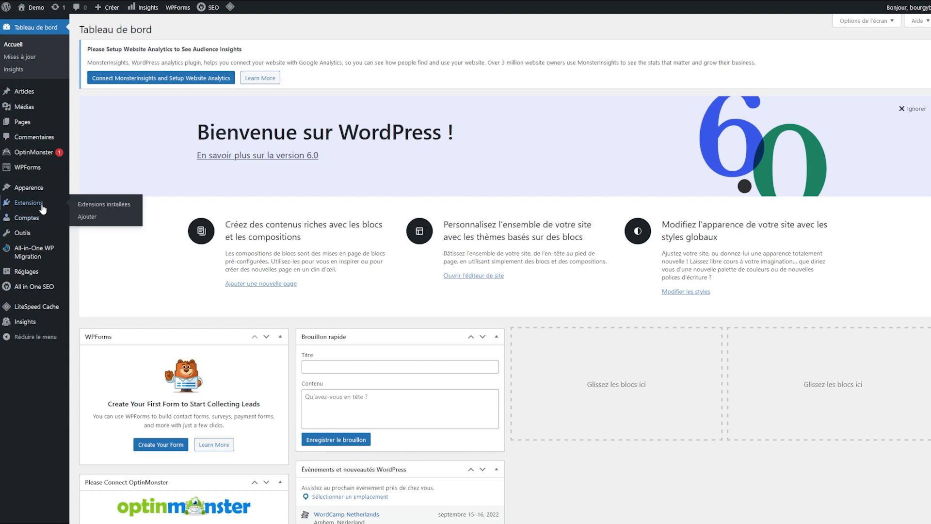
{"action": "left_click", "coordinate": [104, 205]}
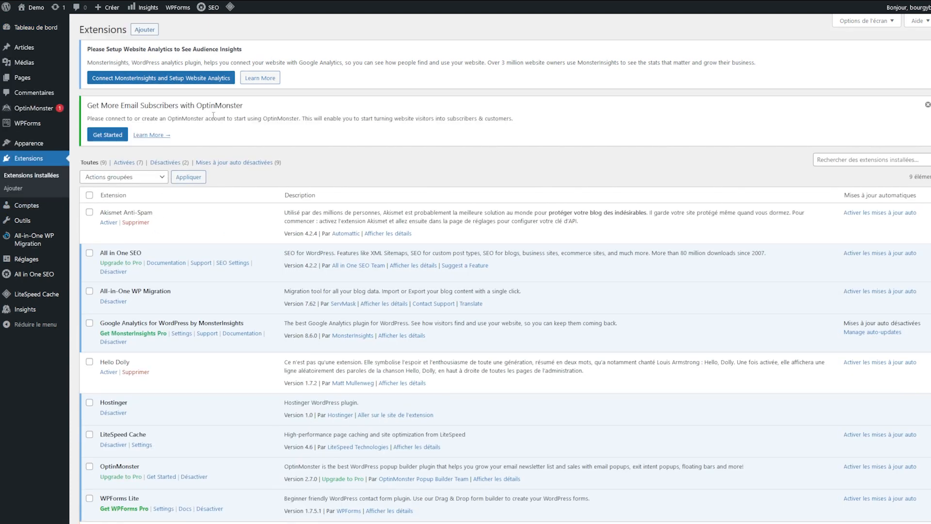
{"action": "left_click", "coordinate": [155, 33]}
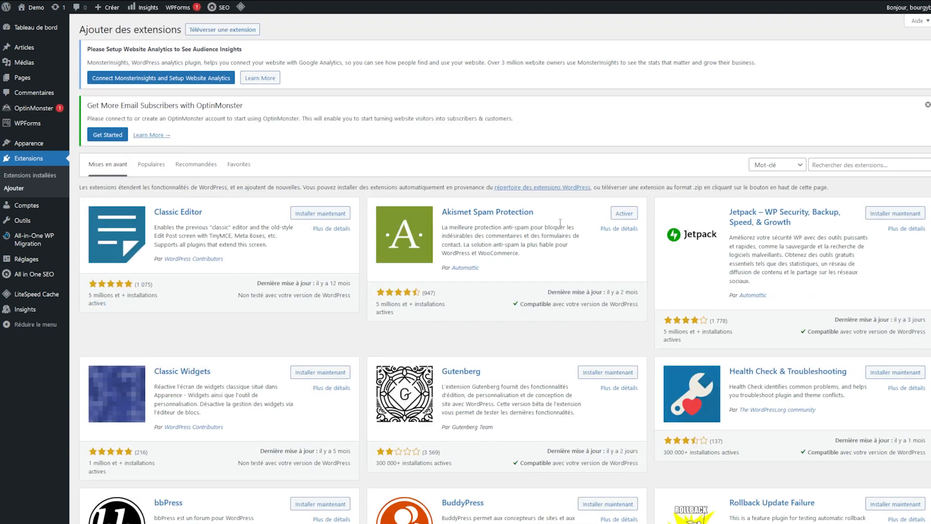
{"action": "left_click", "coordinate": [868, 162]}
{"action": "type", "text": "woocommerce"}
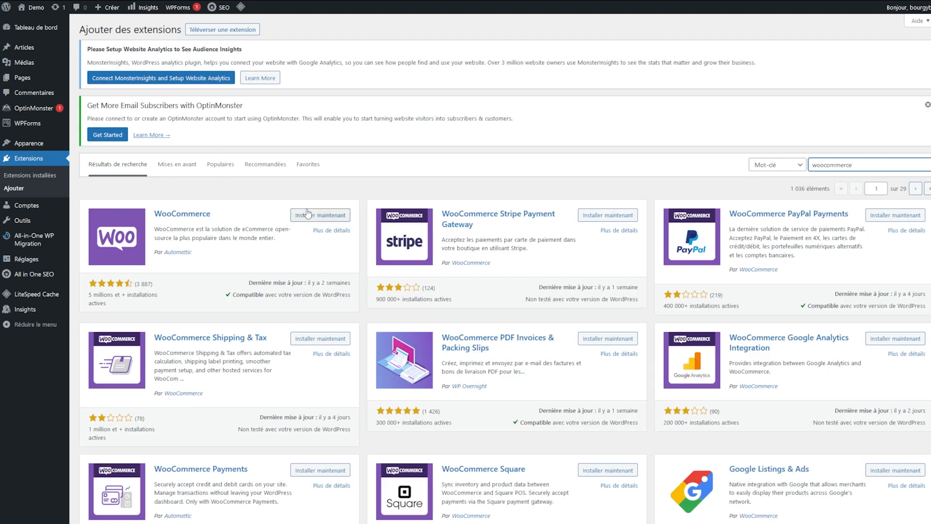
{"action": "left_click", "coordinate": [308, 214]}
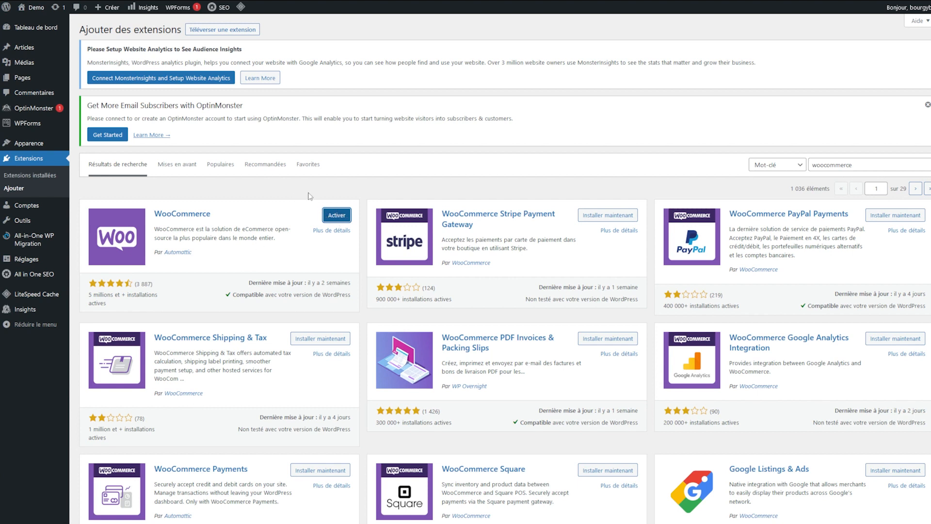
{"action": "left_click", "coordinate": [334, 223]}
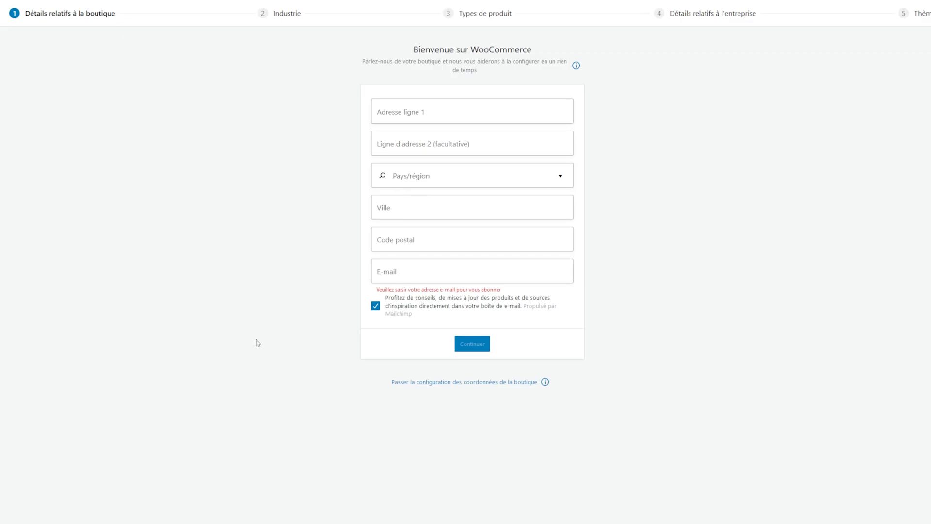
Step: Enter the store address, pick Mode, vêtements et accessoires as sector, and keep Produits physiques
{"action": "left_click", "coordinate": [422, 107]}
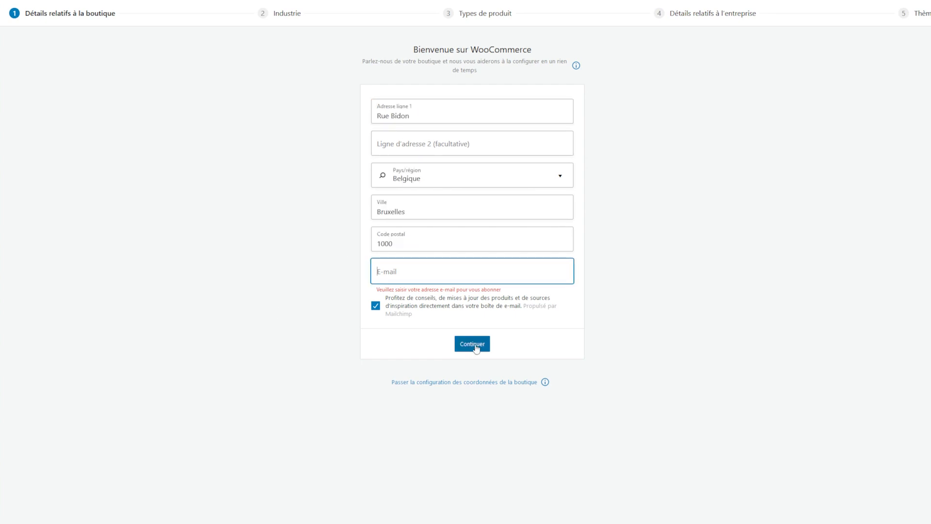
{"action": "left_click", "coordinate": [460, 345]}
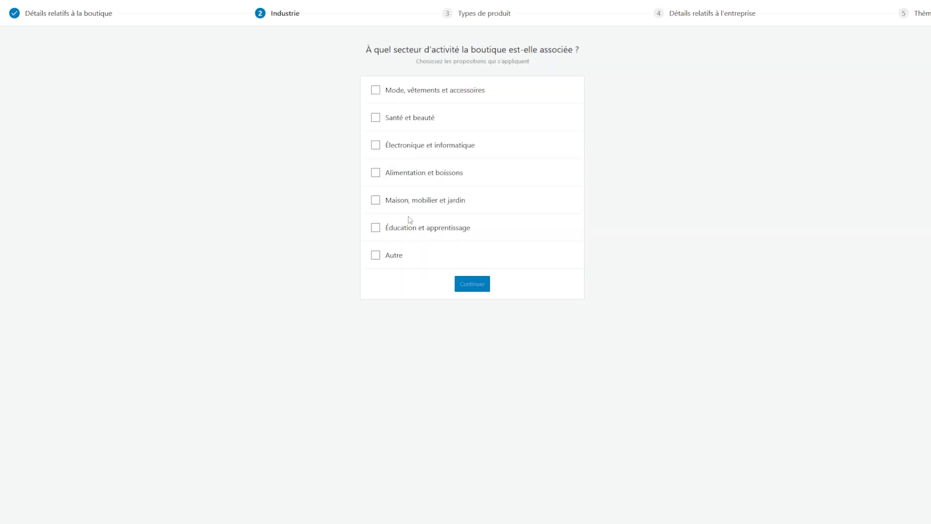
{"action": "left_click", "coordinate": [453, 91]}
{"action": "left_click", "coordinate": [472, 284]}
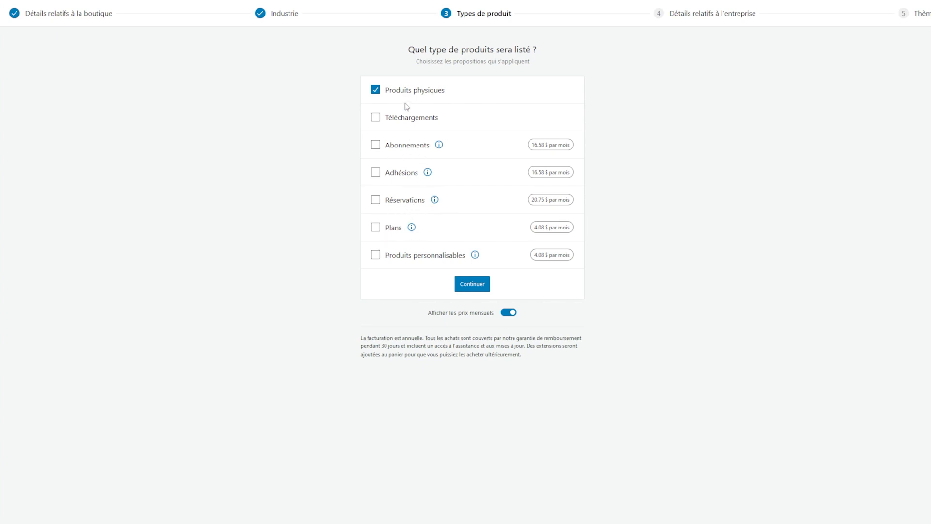
{"action": "left_click", "coordinate": [469, 287]}
{"action": "left_click", "coordinate": [418, 183]}
Step: Answer Non to selling elsewhere and expand the recommended free extensions list
{"action": "left_click", "coordinate": [410, 210]}
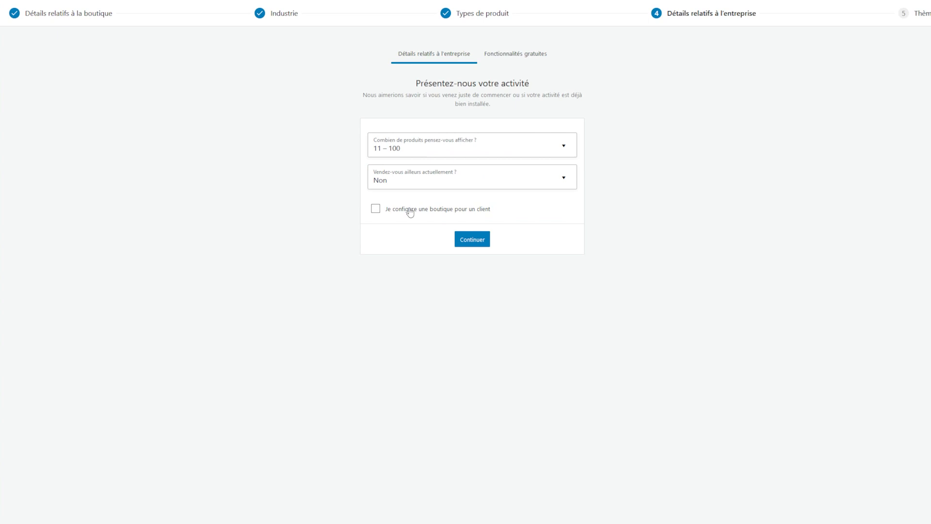
{"action": "left_click", "coordinate": [479, 239]}
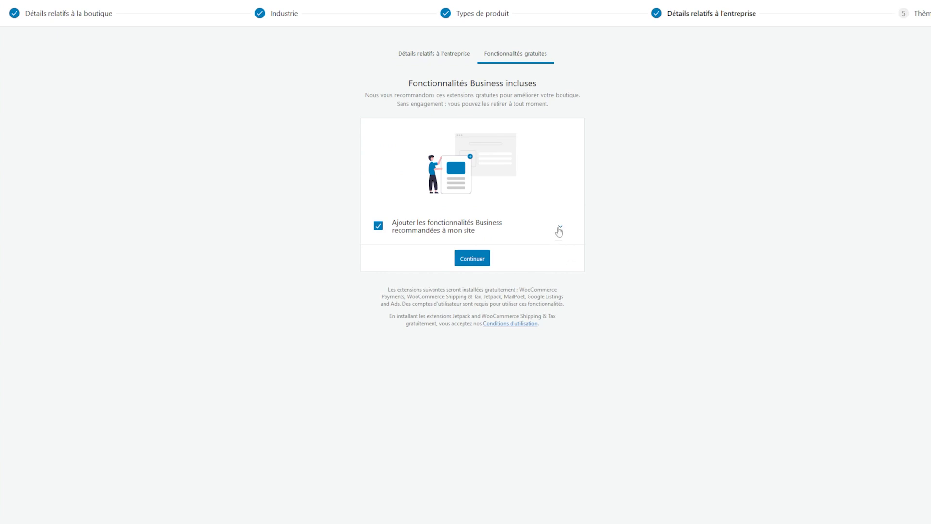
{"action": "left_click", "coordinate": [559, 227]}
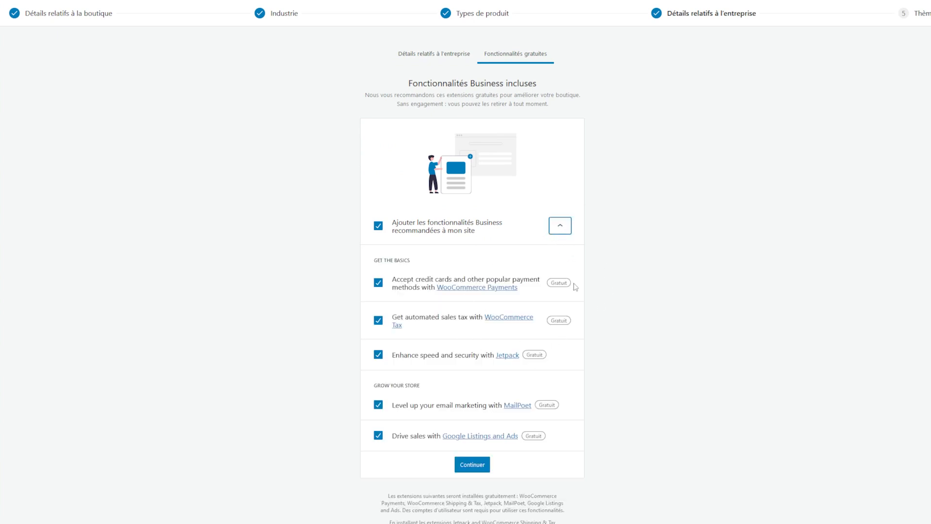
{"action": "left_click", "coordinate": [436, 255]}
{"action": "left_click_drag", "start_coordinate": [429, 278], "coordinate": [550, 449]}
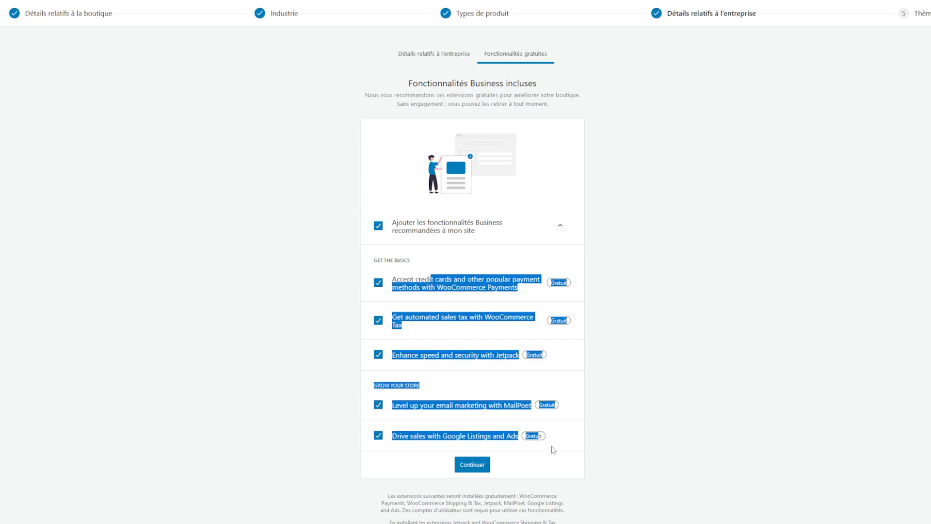
{"action": "left_click", "coordinate": [600, 449]}
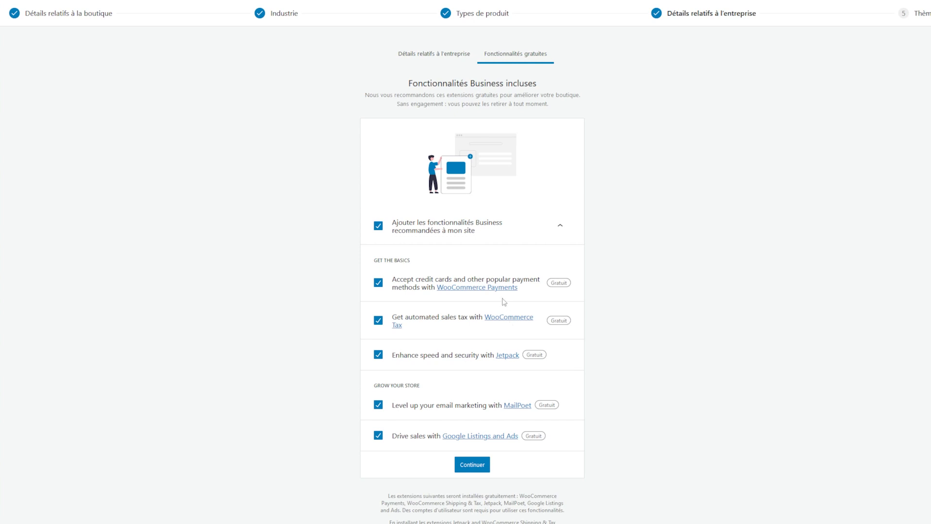
{"action": "double_click", "coordinate": [414, 299]}
{"action": "left_click", "coordinate": [549, 299]}
{"action": "left_click_drag", "start_coordinate": [423, 324], "coordinate": [421, 302]}
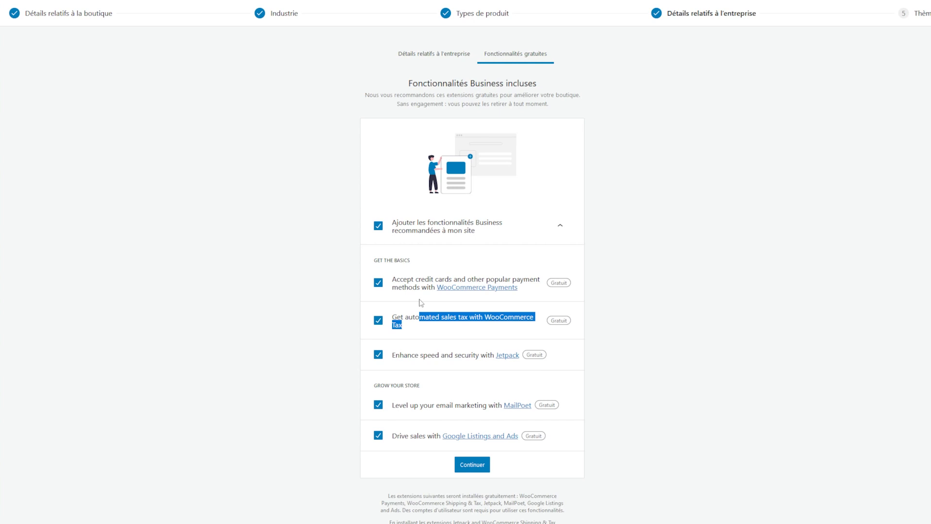
{"action": "left_click", "coordinate": [480, 382]}
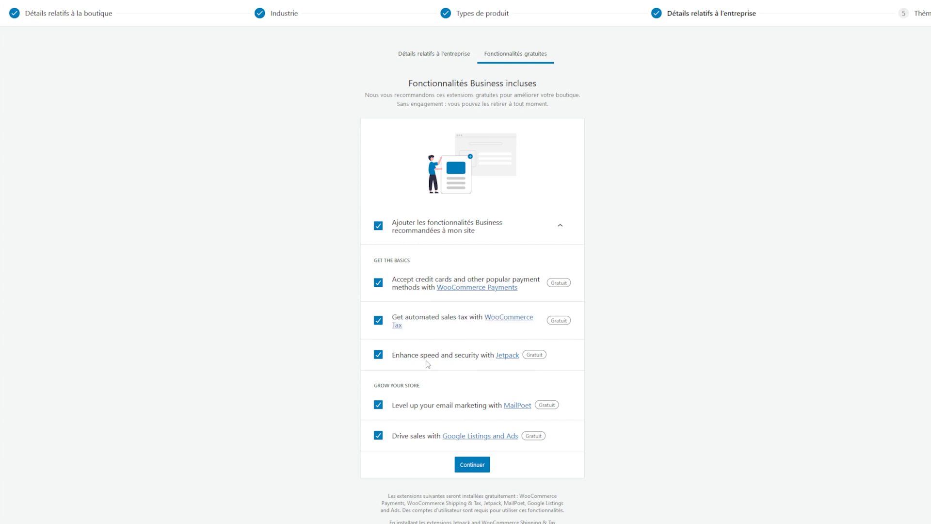
Step: Untick Jetpack and MailPoet and install the remaining free extensions
{"action": "left_click", "coordinate": [380, 354]}
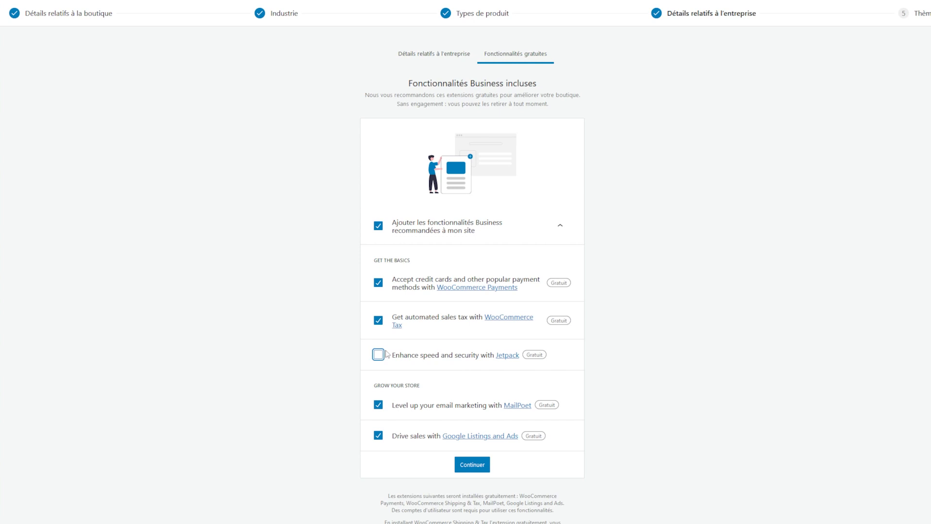
{"action": "left_click", "coordinate": [619, 365]}
{"action": "left_click", "coordinate": [378, 404]}
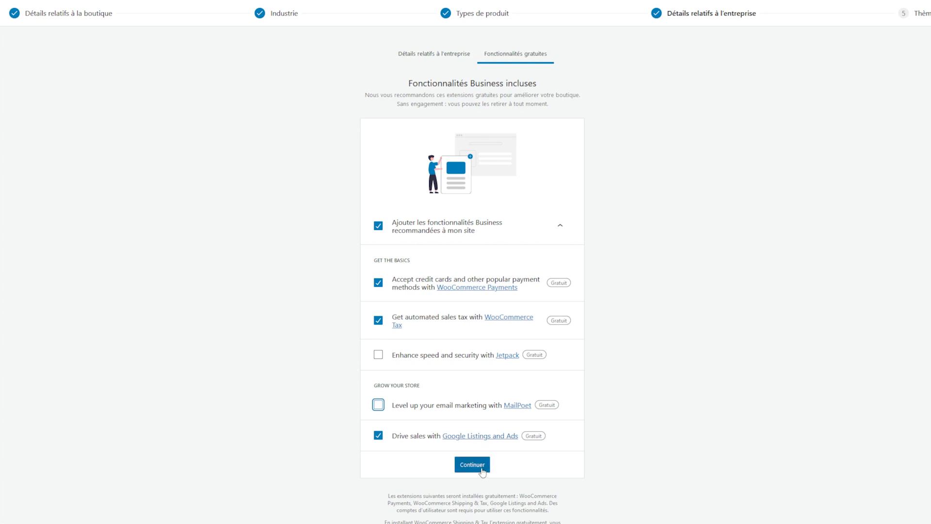
{"action": "left_click", "coordinate": [467, 466]}
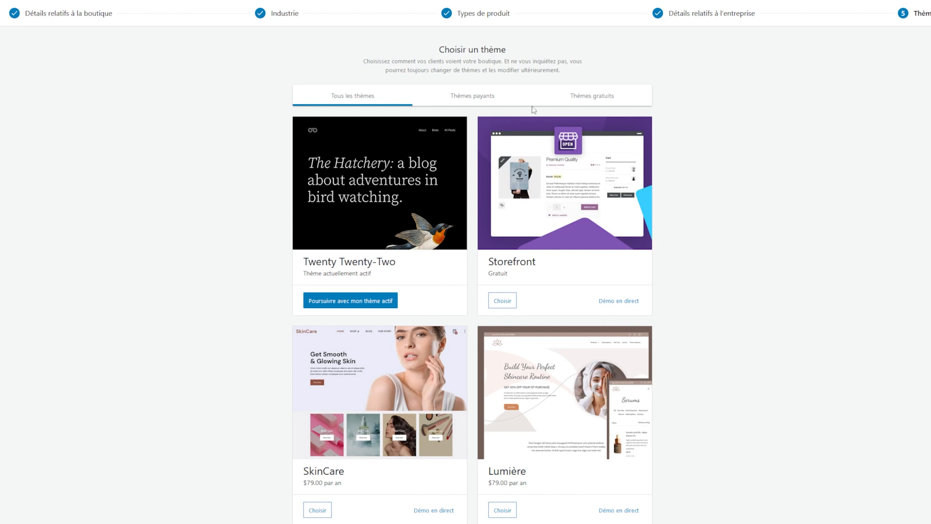
Step: Browse the free and paid theme tabs, then choose the Storefront theme
{"action": "left_click", "coordinate": [592, 96]}
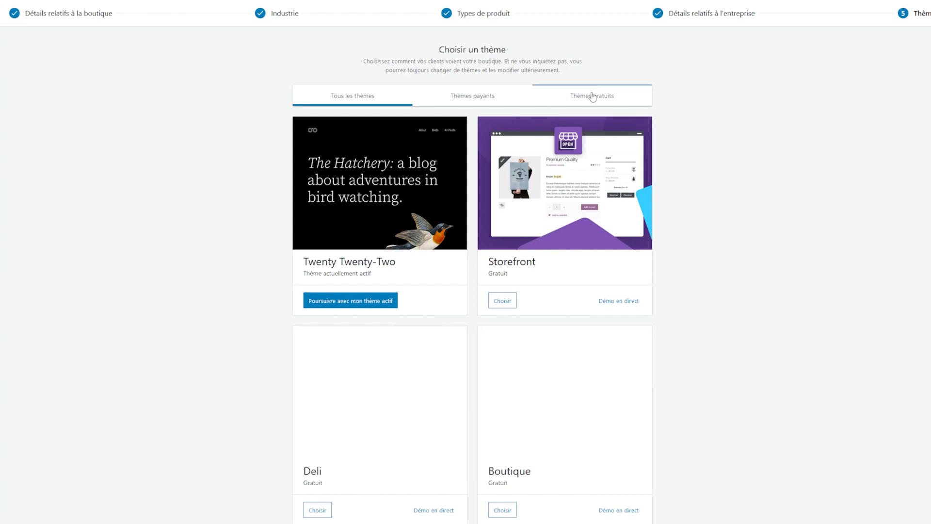
{"action": "left_click", "coordinate": [487, 98]}
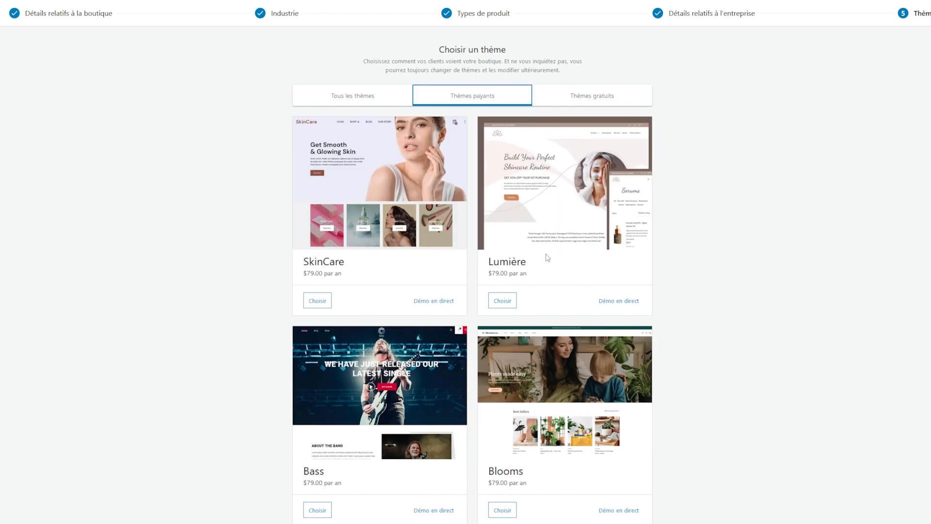
{"action": "left_click", "coordinate": [398, 102]}
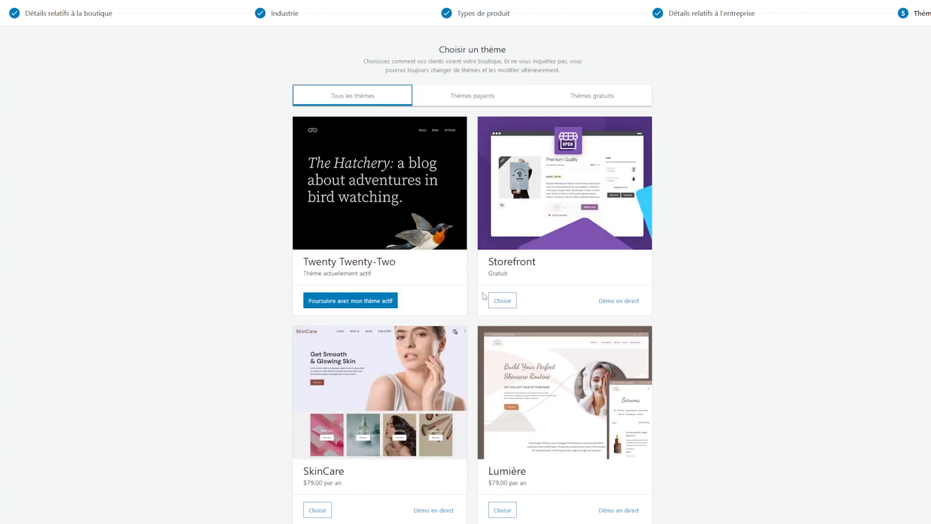
{"action": "left_click", "coordinate": [514, 305]}
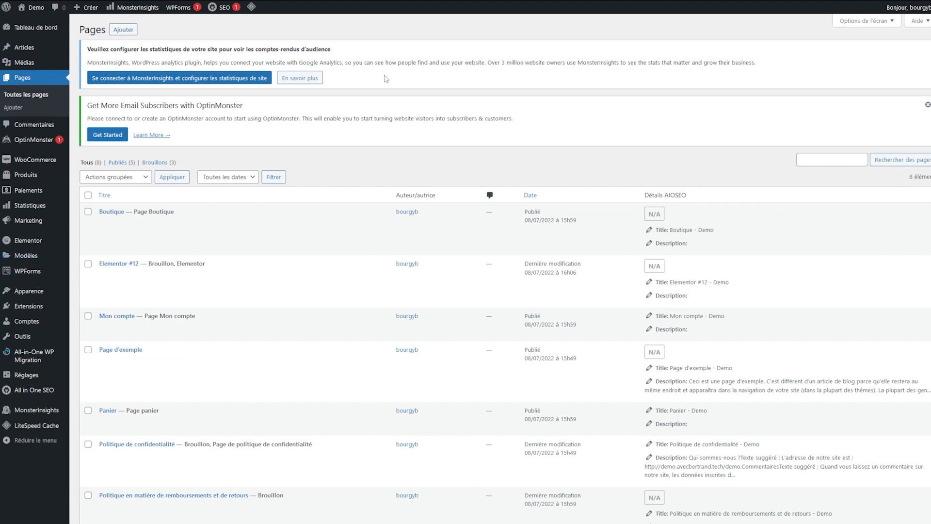
{"action": "mouse_move", "coordinate": [39, 165]}
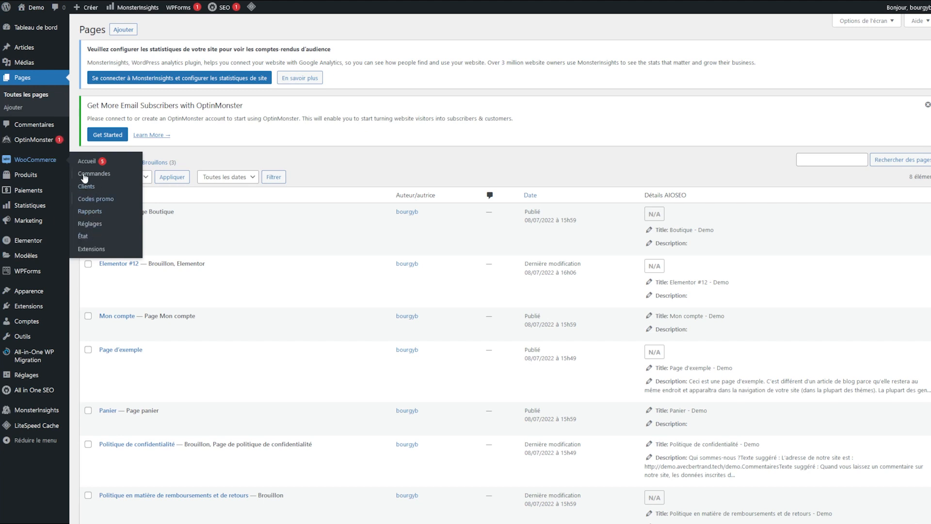
{"action": "mouse_move", "coordinate": [23, 179]}
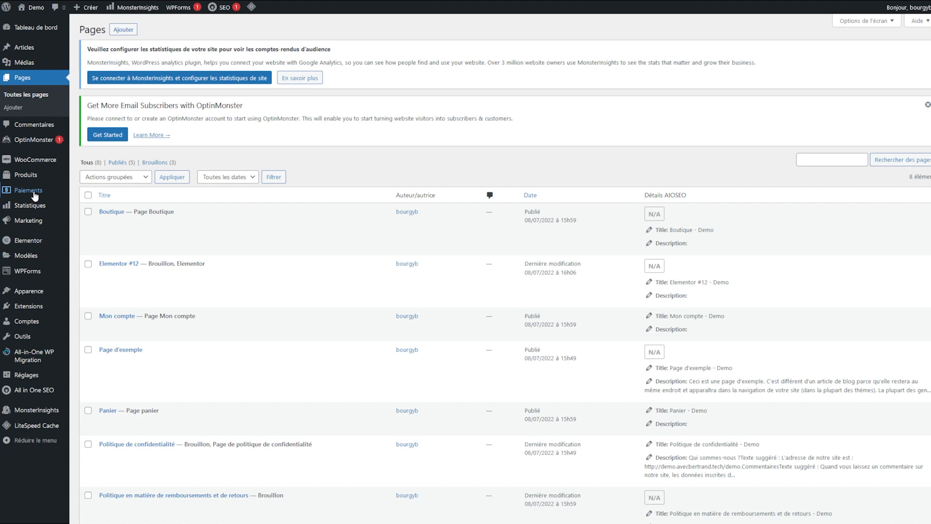
{"action": "mouse_move", "coordinate": [29, 206]}
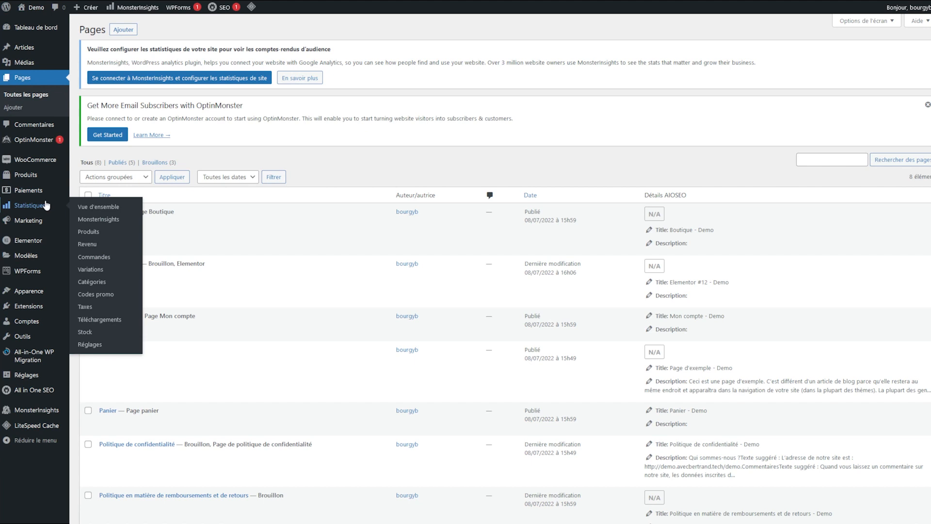
{"action": "mouse_move", "coordinate": [46, 223]}
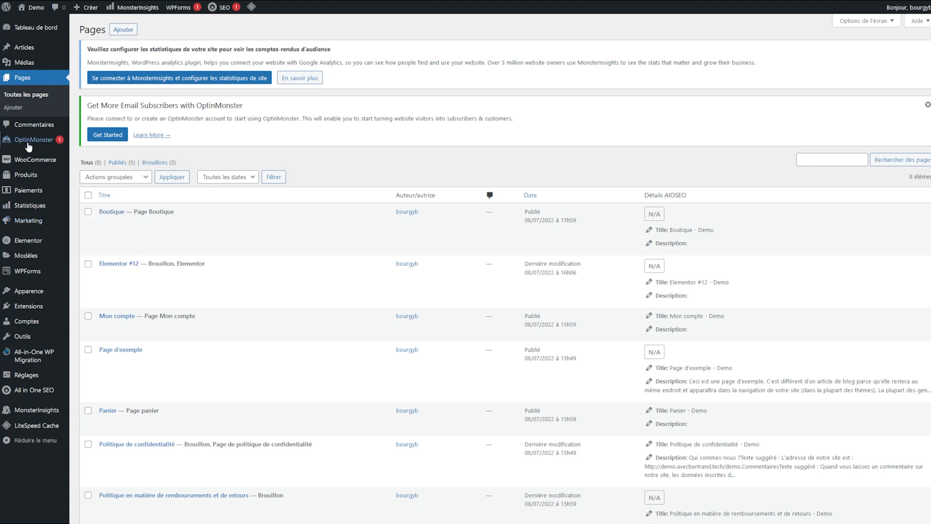
{"action": "mouse_move", "coordinate": [30, 161]}
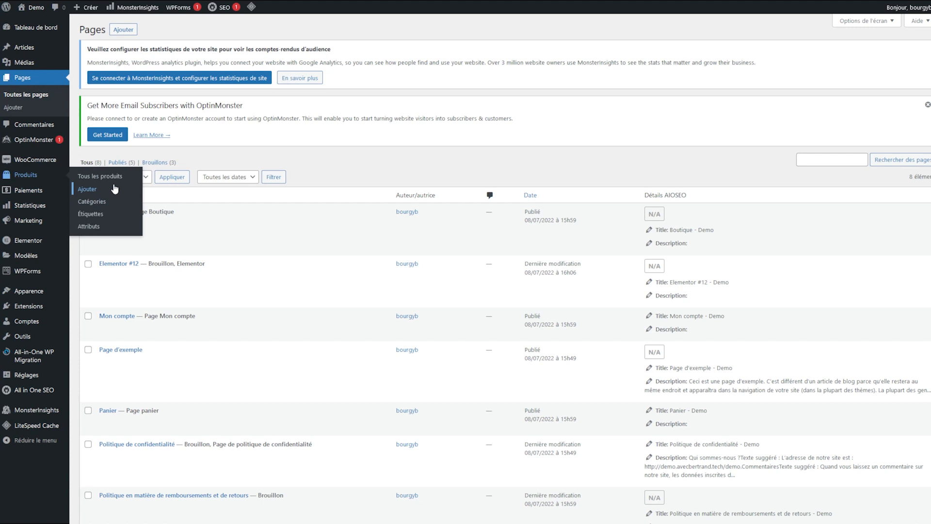
Step: Add a T-Shirt product category under Produits > Catégories
{"action": "left_click", "coordinate": [97, 206]}
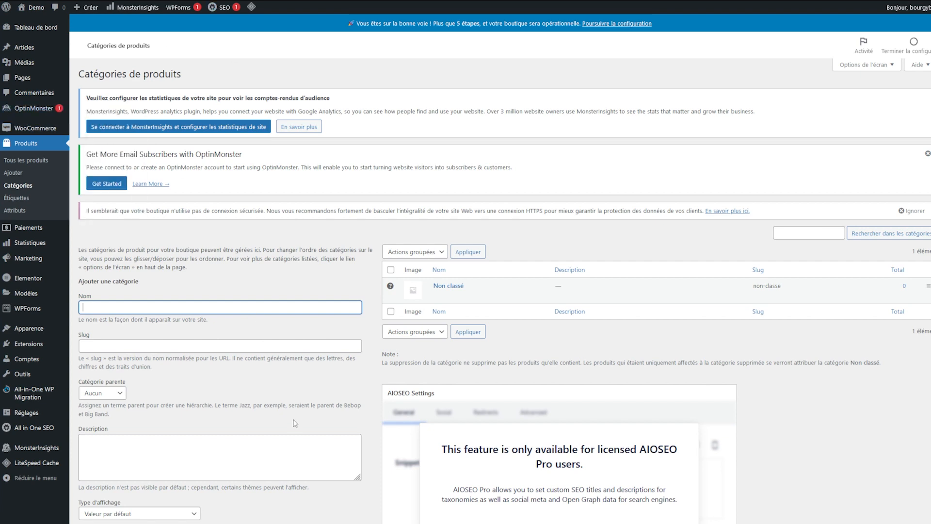
{"action": "left_click", "coordinate": [176, 240]}
{"action": "left_click", "coordinate": [133, 309]}
{"action": "type", "text": "T-Shirt"}
{"action": "left_click", "coordinate": [312, 293]}
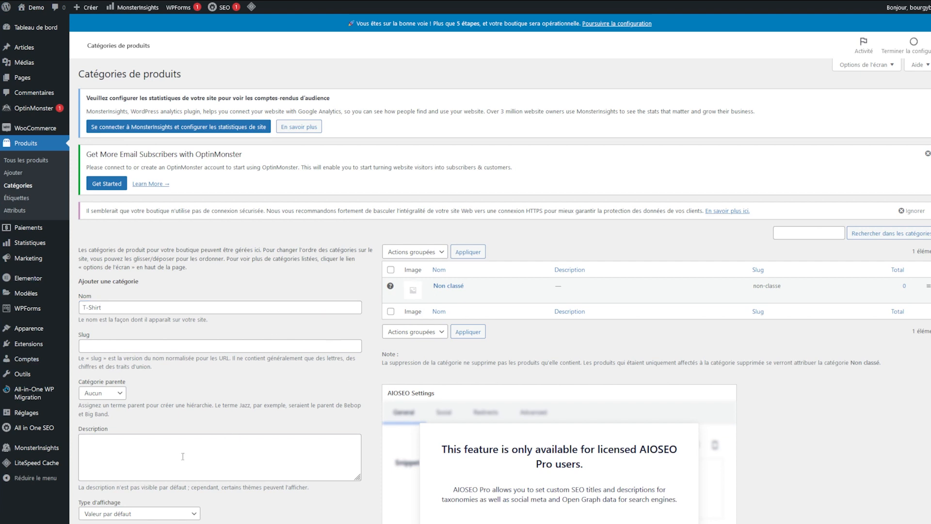
{"action": "scroll", "coordinate": [164, 485], "scroll_direction": "down", "scroll_amount": 3}
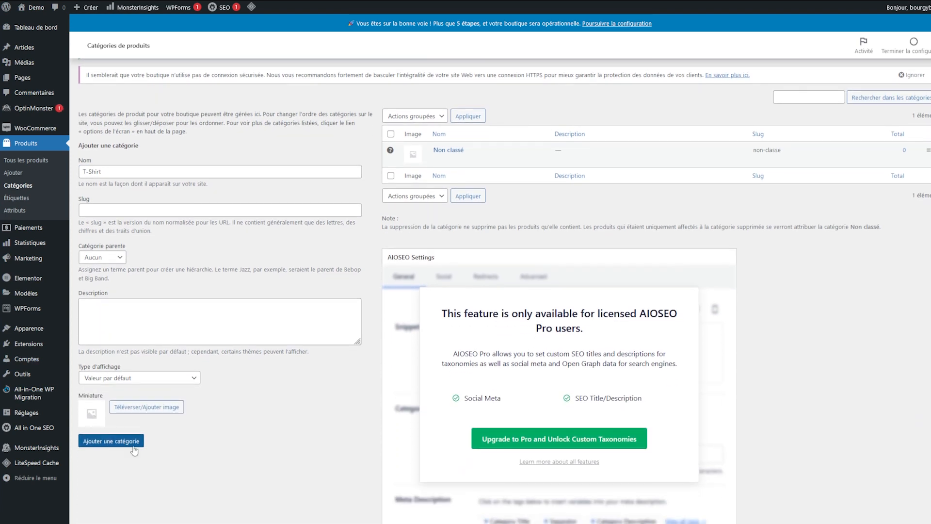
{"action": "left_click", "coordinate": [133, 449]}
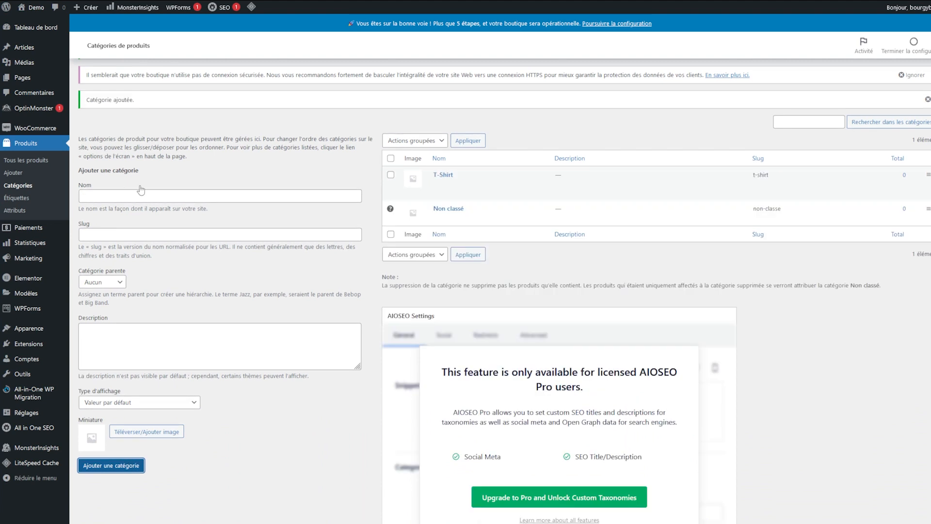
Step: Add a Pull product category and leave its parent category on Aucun
{"action": "left_click", "coordinate": [162, 193]}
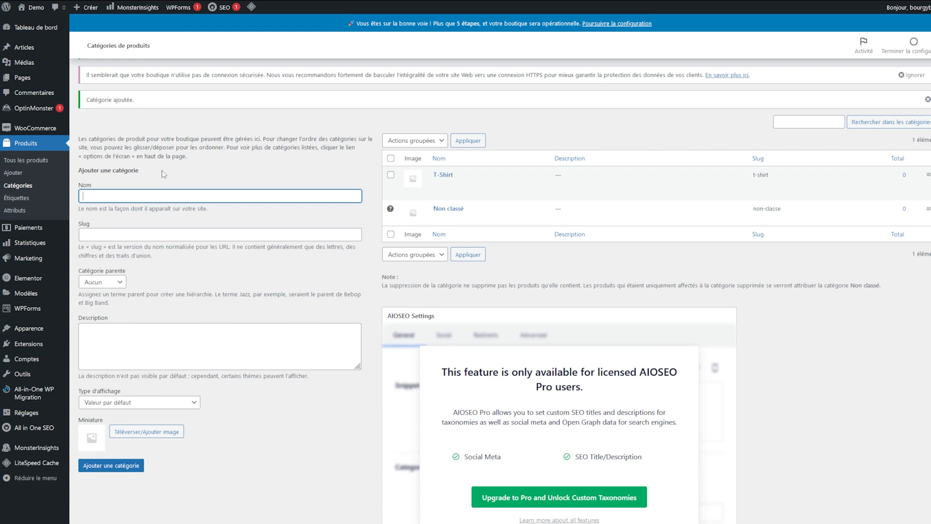
{"action": "type", "text": "Pull"}
{"action": "left_click", "coordinate": [146, 340]}
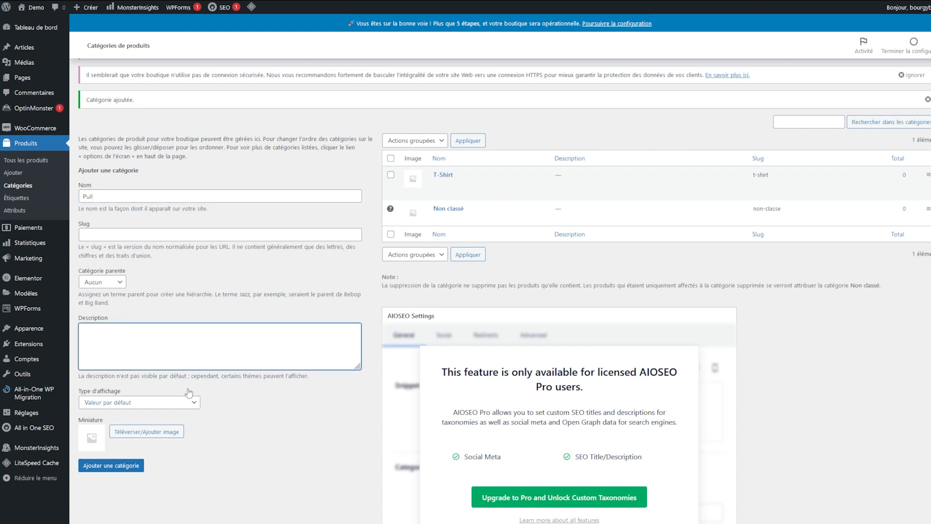
{"action": "left_click", "coordinate": [209, 500]}
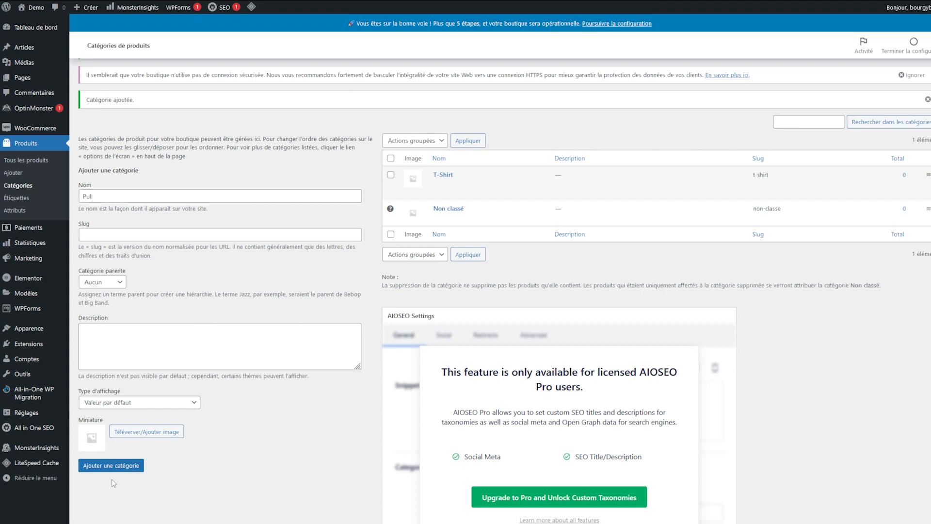
{"action": "left_click", "coordinate": [107, 465]}
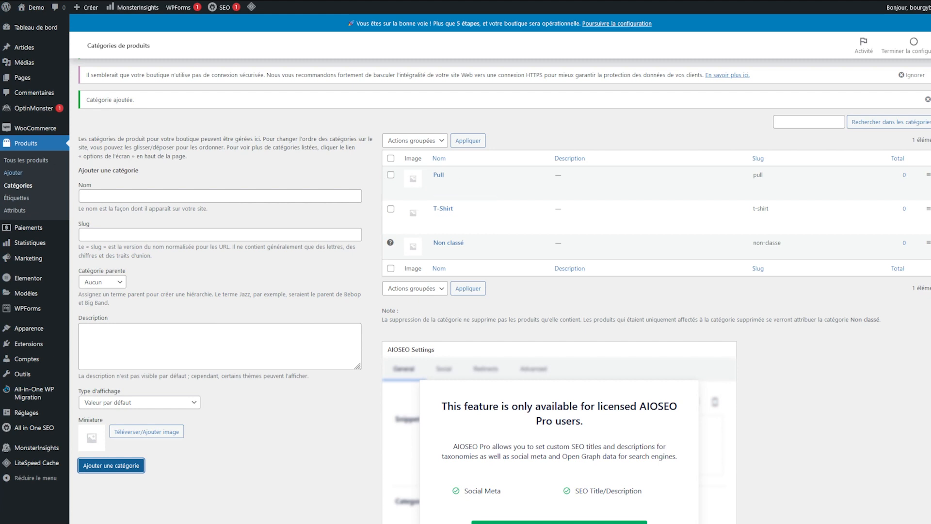
{"action": "left_click", "coordinate": [116, 282]}
{"action": "left_click", "coordinate": [156, 267]}
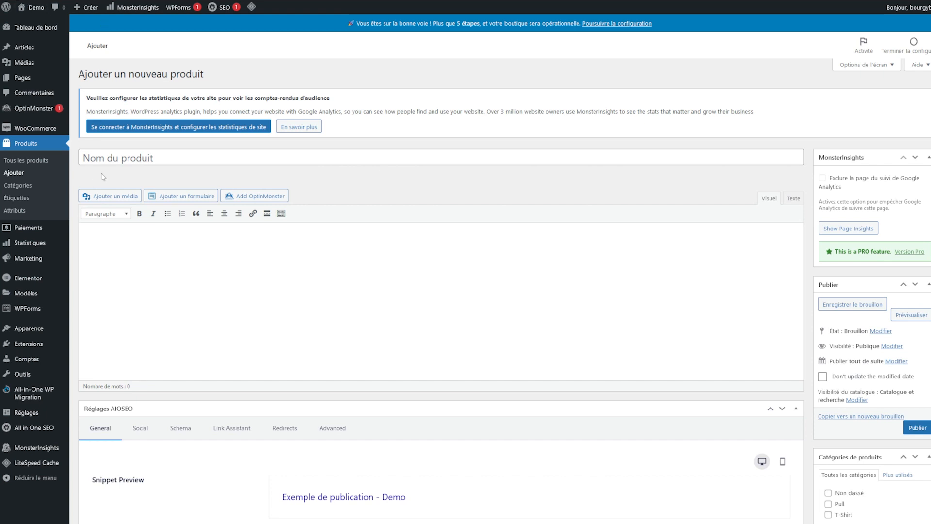
Step: Title the new product 'T-shirt noir' and type the description 'Description complète'
{"action": "left_click", "coordinate": [178, 152]}
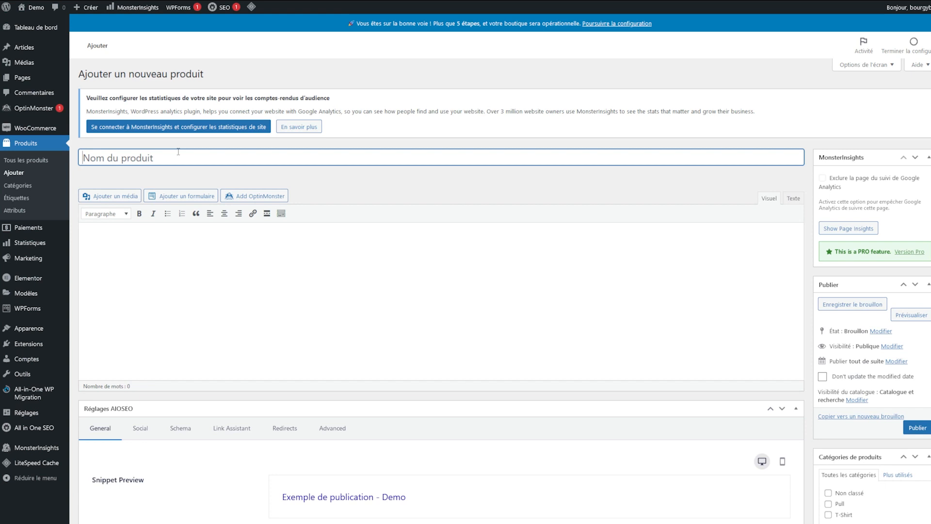
{"action": "type", "text": "T-shirt noir"}
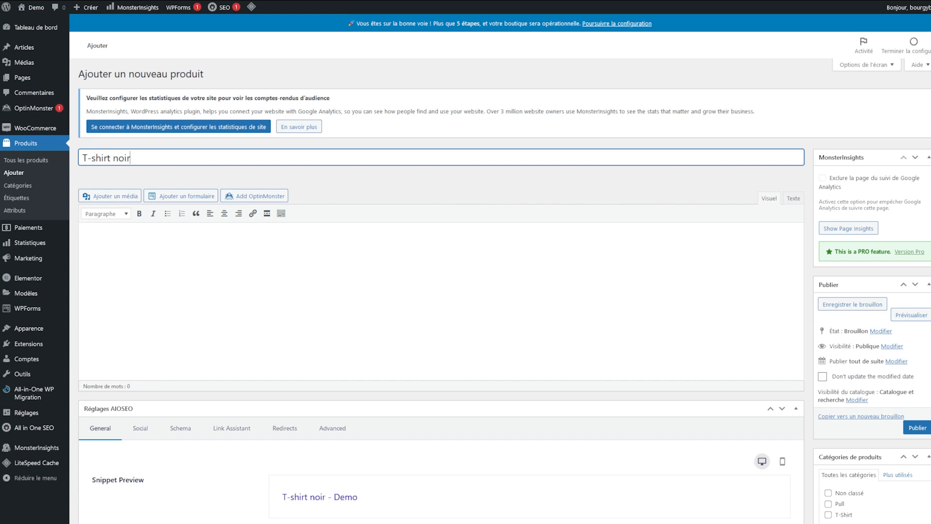
{"action": "left_click", "coordinate": [337, 310]}
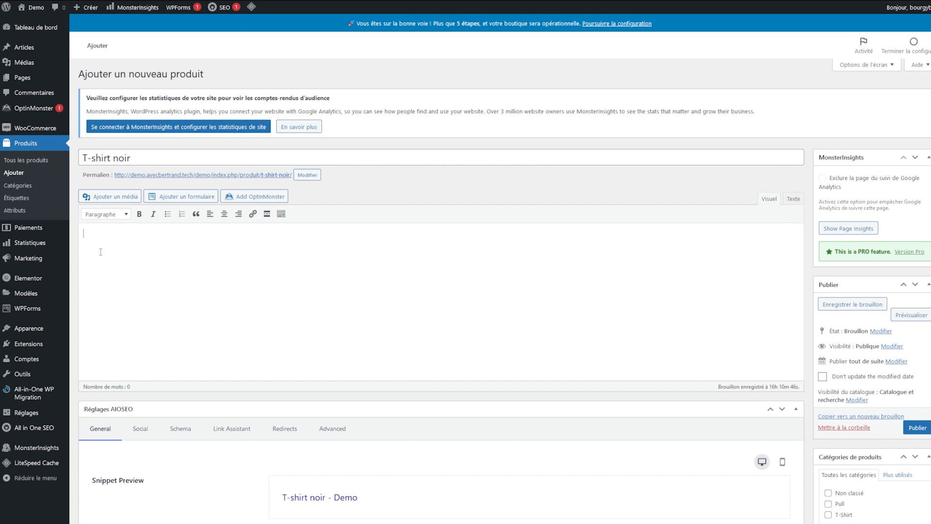
{"action": "type", "text": "Description complète"}
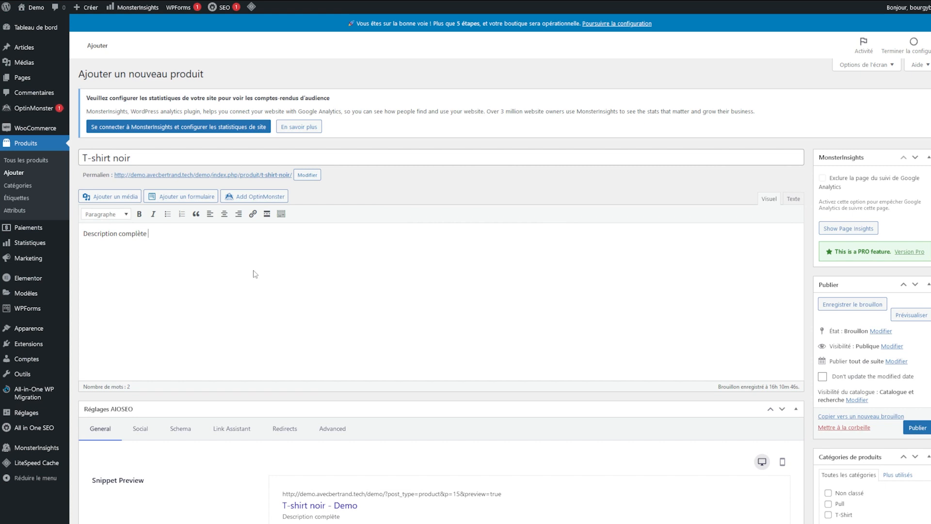
Step: Make the word 'complète' in the description bold
{"action": "key", "text": "BackSpace"}
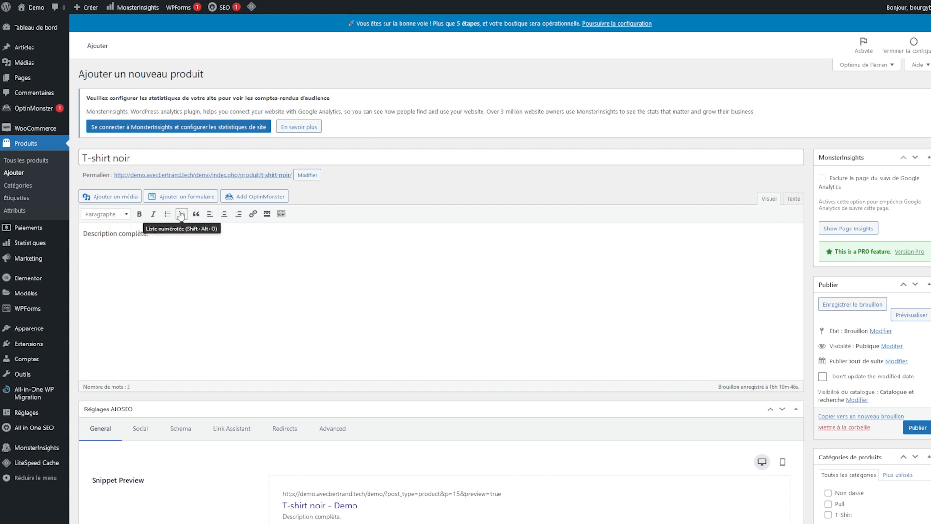
{"action": "double_click", "coordinate": [131, 234]}
{"action": "left_click", "coordinate": [139, 214]}
{"action": "left_click", "coordinate": [229, 316]}
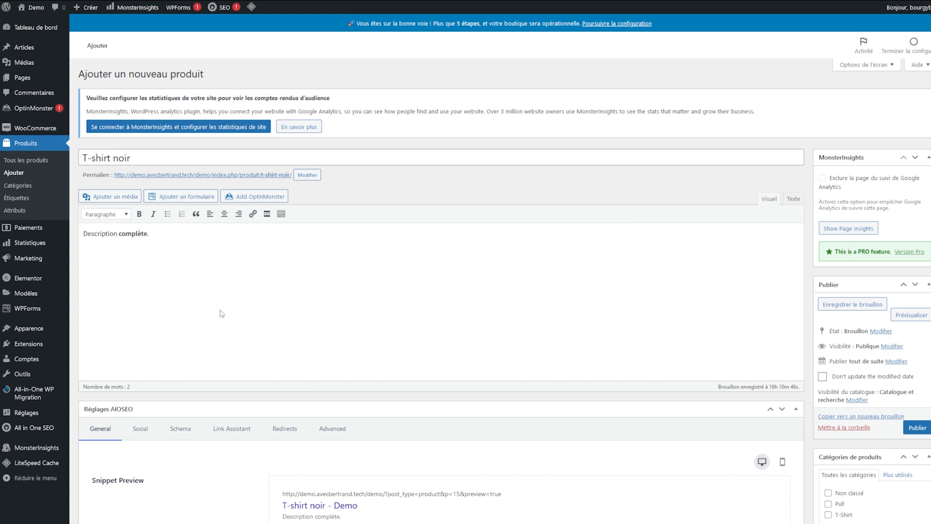
{"action": "scroll", "coordinate": [221, 312], "scroll_direction": "down", "scroll_amount": 1}
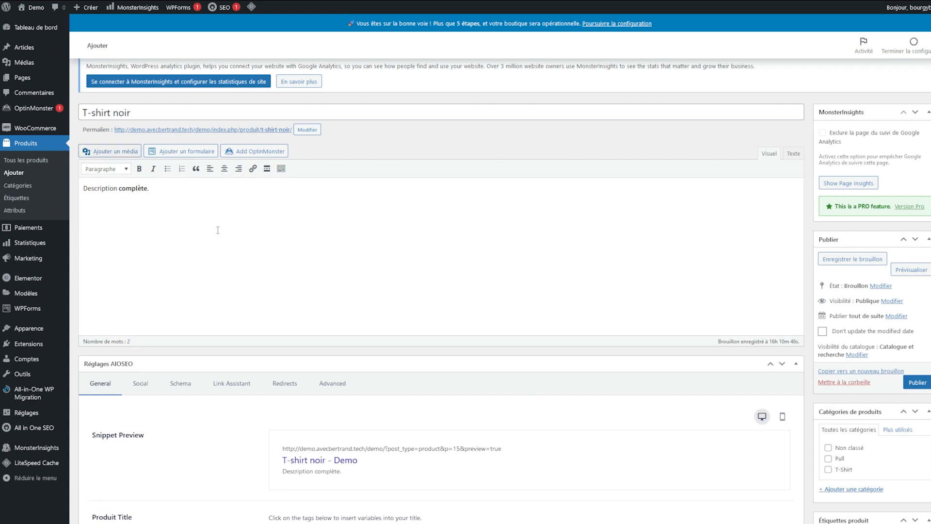
{"action": "scroll", "coordinate": [329, 314], "scroll_direction": "down", "scroll_amount": 2}
{"action": "scroll", "coordinate": [328, 311], "scroll_direction": "down", "scroll_amount": 1}
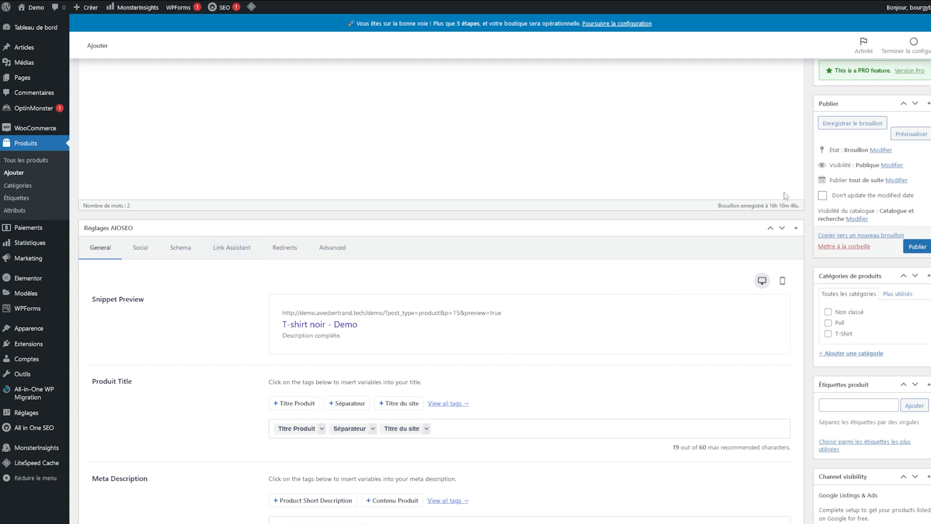
Step: Move the SEO box below the product data and set regular price 20 € and sale price 10 €, without sale dates
{"action": "left_click", "coordinate": [770, 228]}
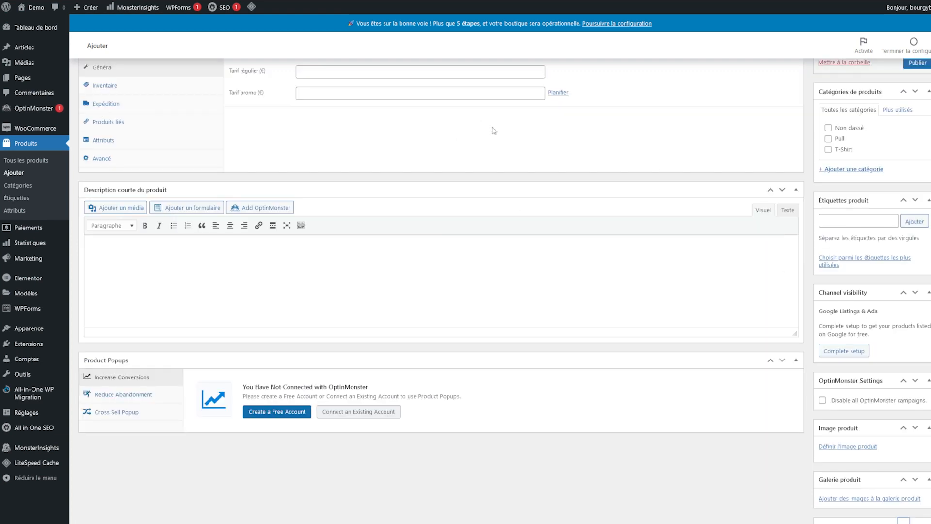
{"action": "scroll", "coordinate": [513, 322], "scroll_direction": "up", "scroll_amount": 5}
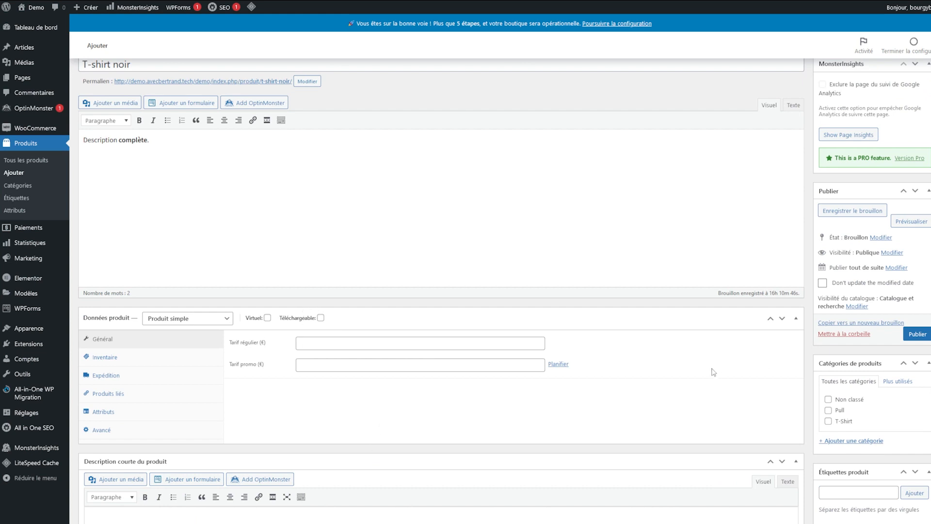
{"action": "scroll", "coordinate": [771, 466], "scroll_direction": "down", "scroll_amount": 1}
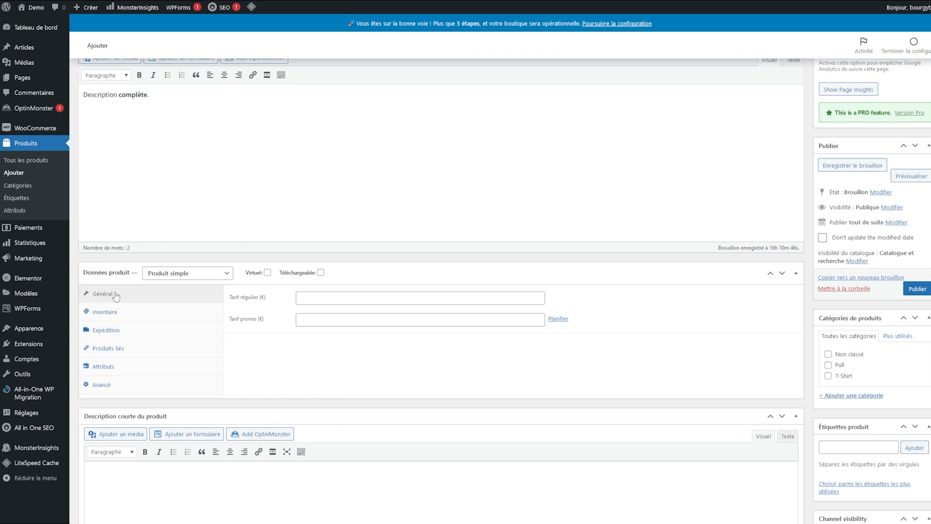
{"action": "left_click", "coordinate": [349, 298]}
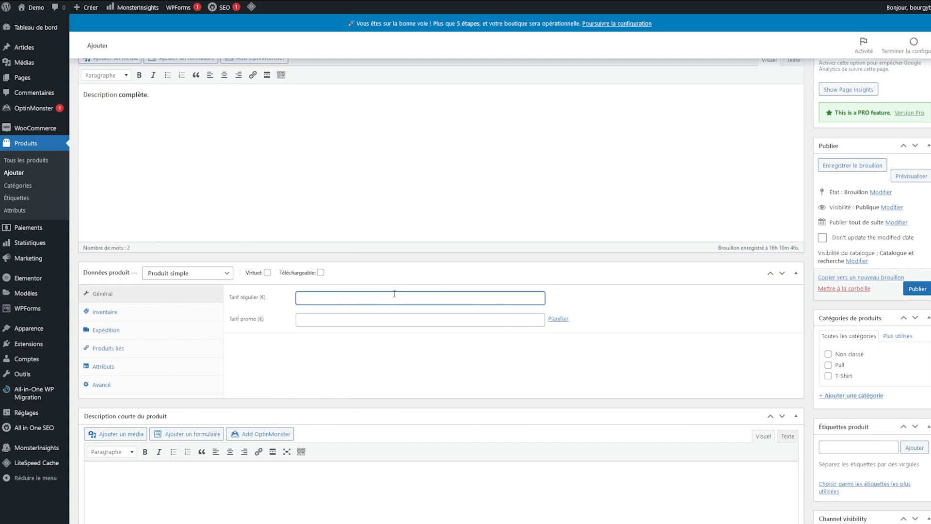
{"action": "type", "text": "10"}
{"action": "key", "text": "BackSpace"}
{"action": "key", "text": "BackSpace"}
{"action": "type", "text": "20"}
{"action": "key", "text": "Tab"}
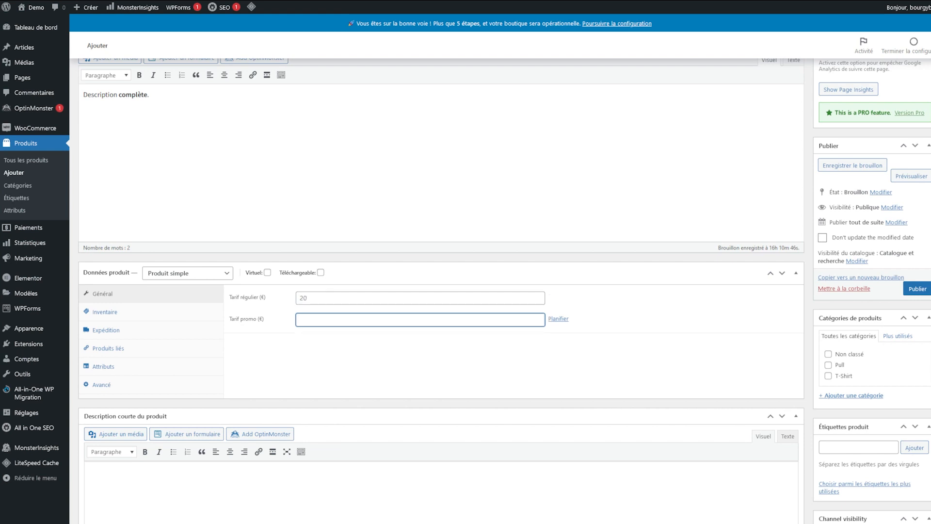
{"action": "type", "text": "10"}
{"action": "left_click", "coordinate": [550, 370]}
{"action": "left_click", "coordinate": [558, 318]}
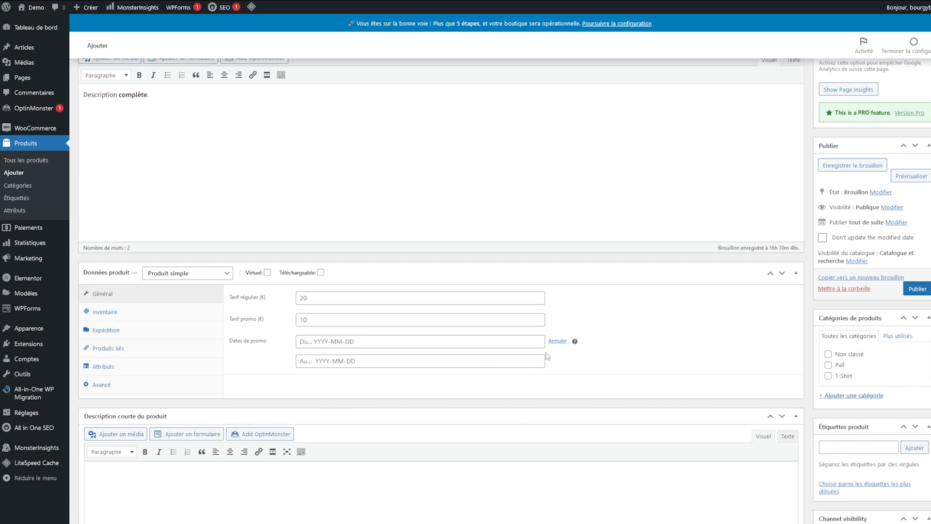
{"action": "left_click", "coordinate": [558, 340]}
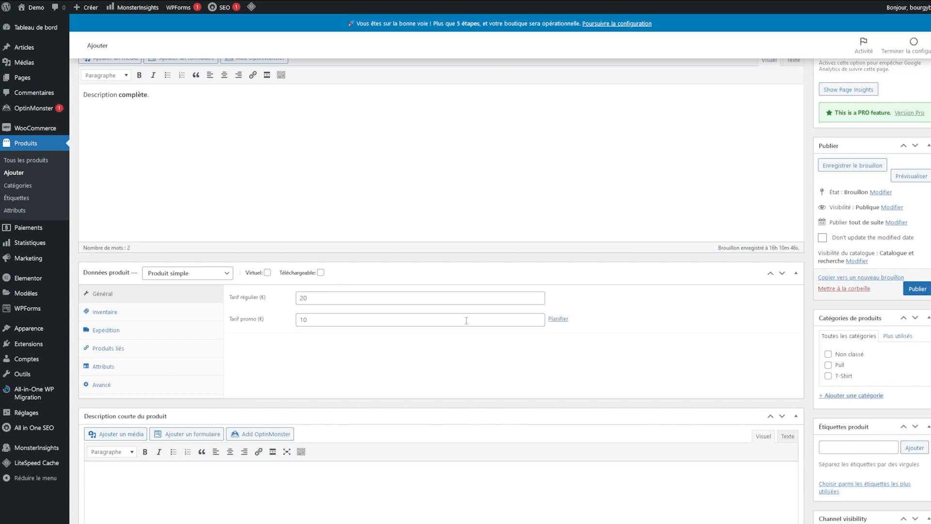
{"action": "left_click", "coordinate": [147, 311]}
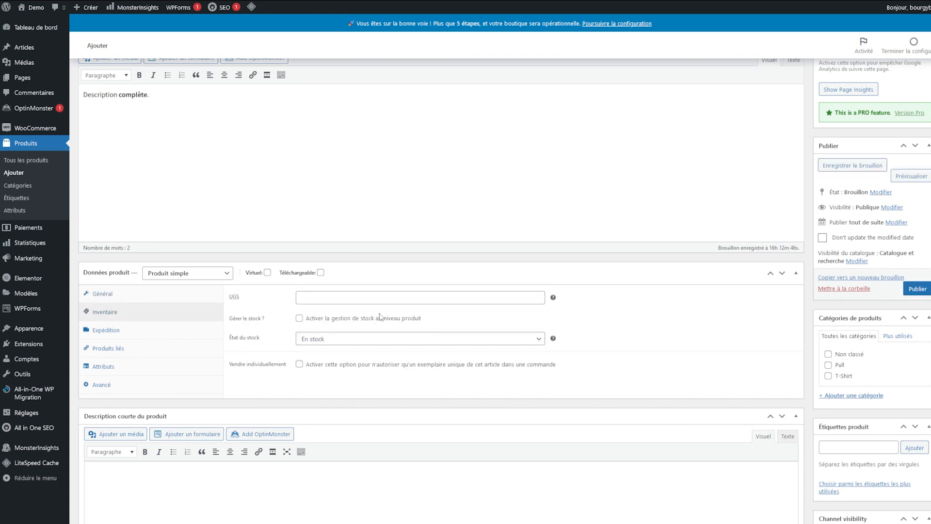
Step: Keep status En stock, enable stock management with quantity 10, and leave backorders not allowed
{"action": "left_click", "coordinate": [374, 340]}
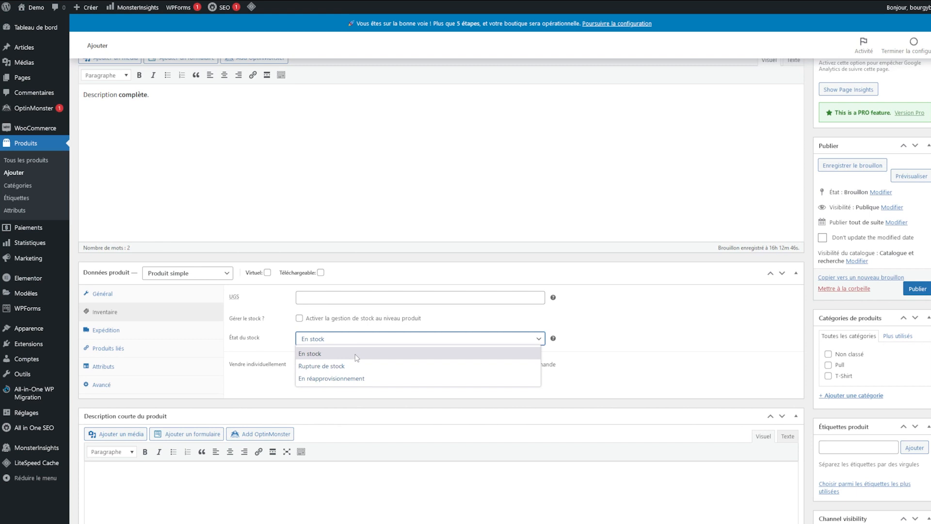
{"action": "left_click", "coordinate": [338, 393]}
{"action": "left_click", "coordinate": [325, 411]}
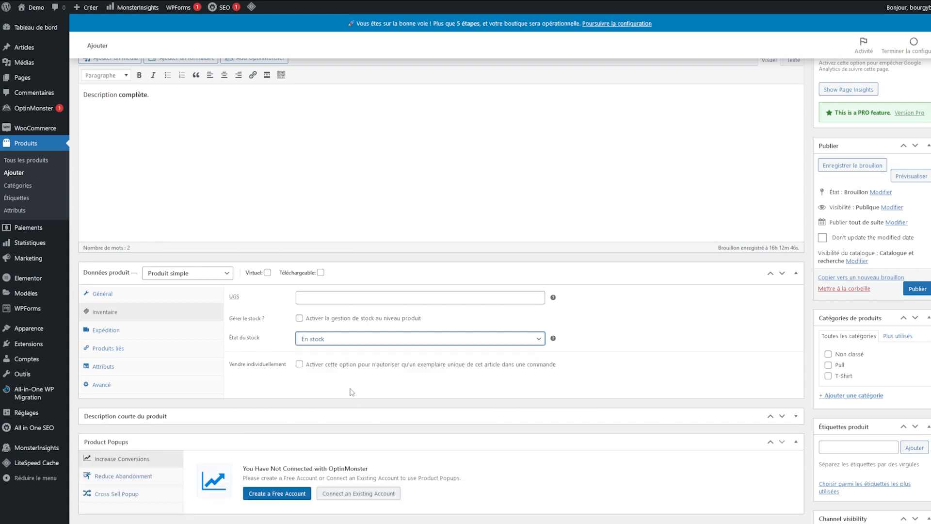
{"action": "left_click", "coordinate": [327, 420]}
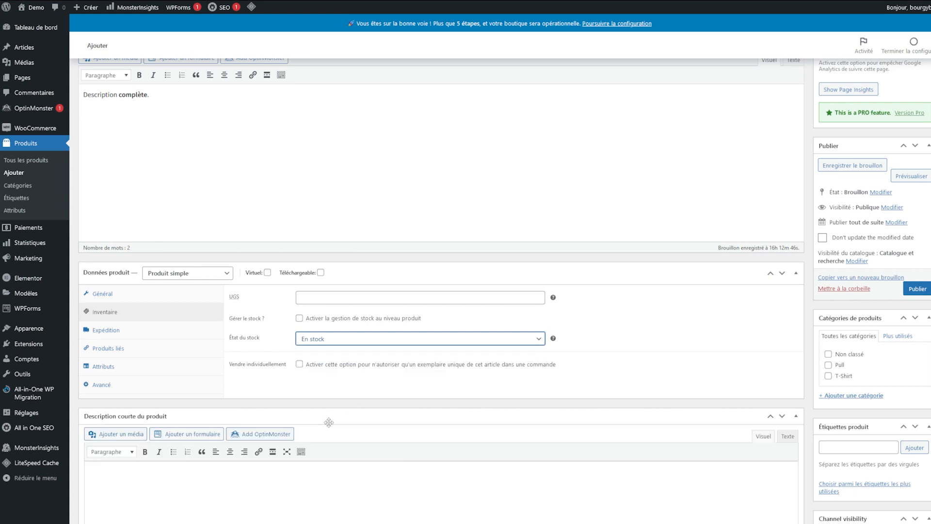
{"action": "left_click", "coordinate": [300, 319]}
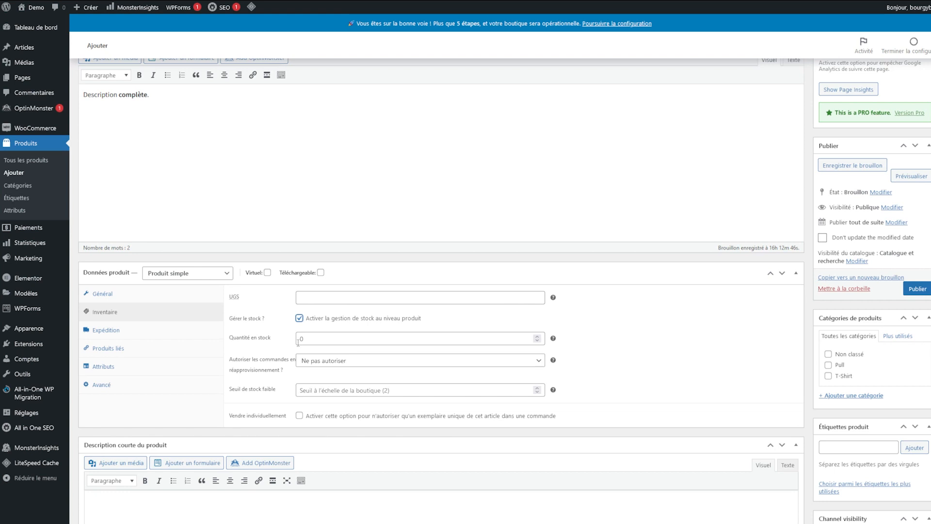
{"action": "double_click", "coordinate": [324, 337]}
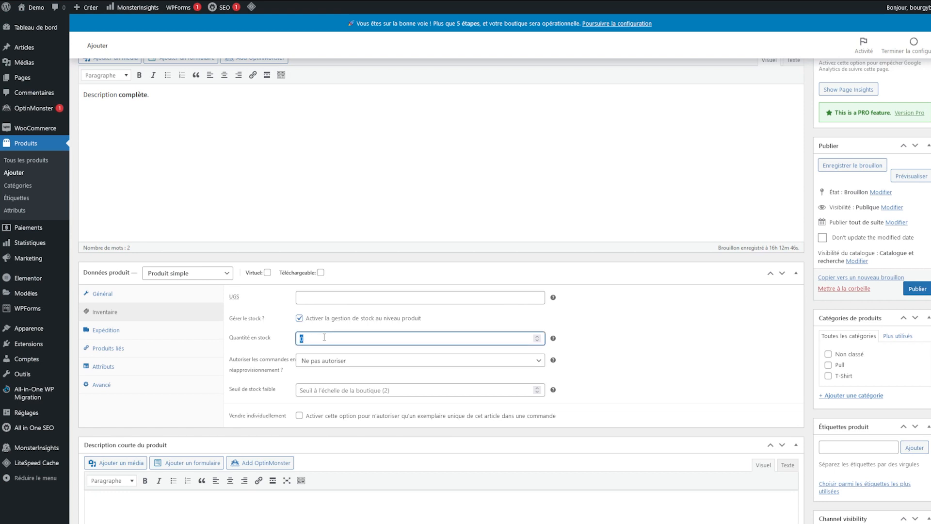
{"action": "type", "text": "10"}
{"action": "left_click", "coordinate": [656, 324]}
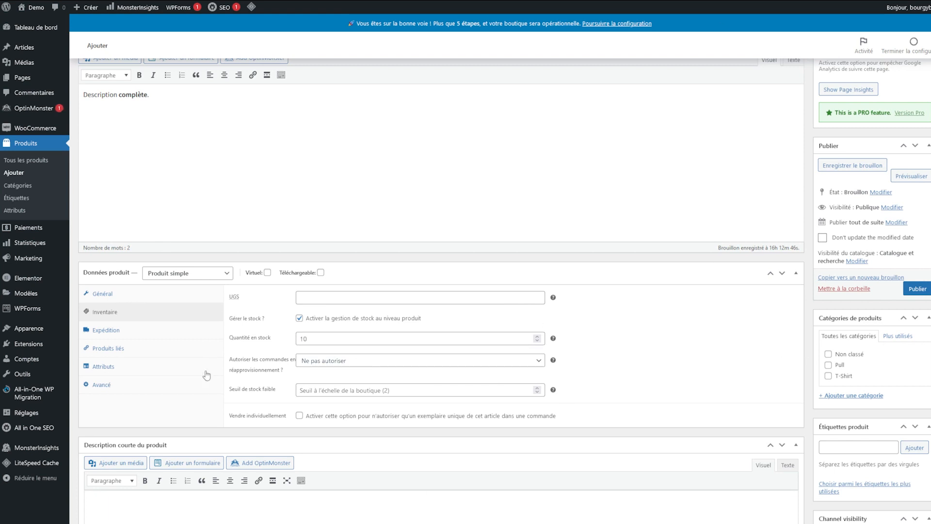
{"action": "left_click", "coordinate": [358, 361]}
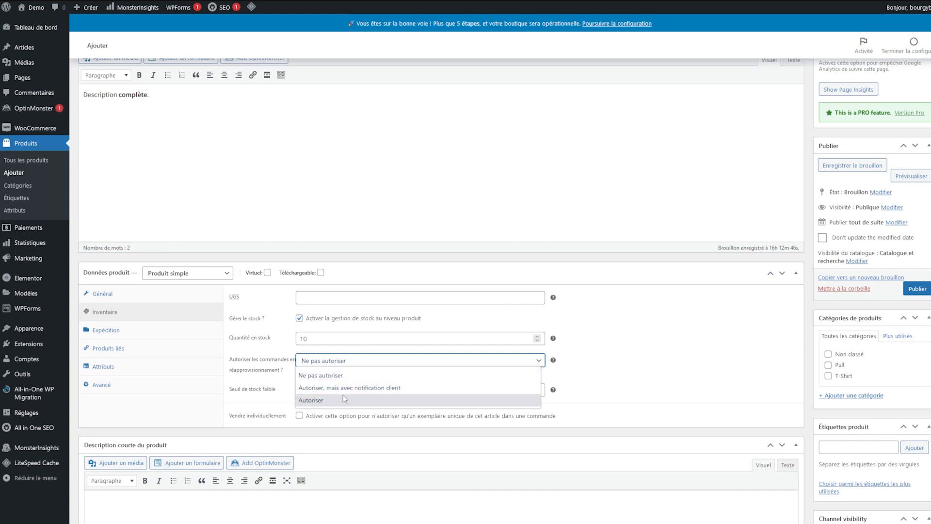
{"action": "left_click", "coordinate": [687, 374]}
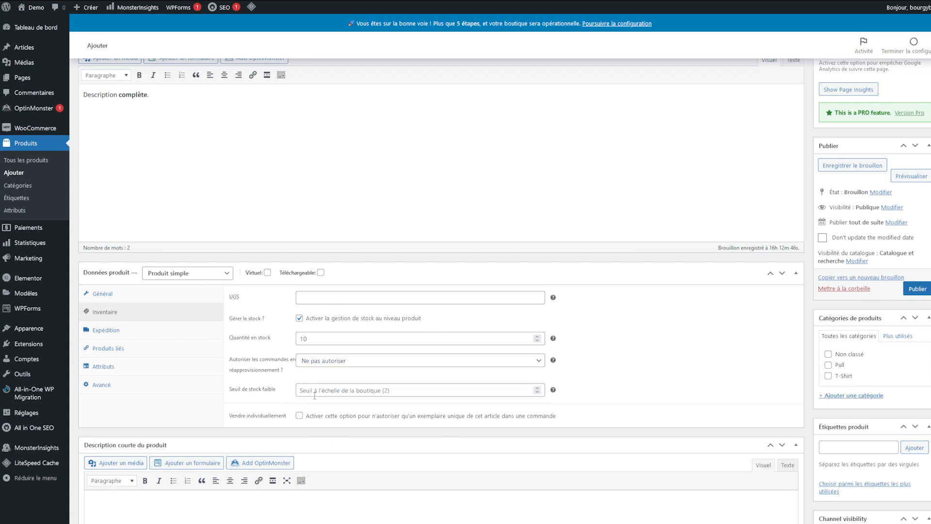
{"action": "left_click", "coordinate": [135, 333]}
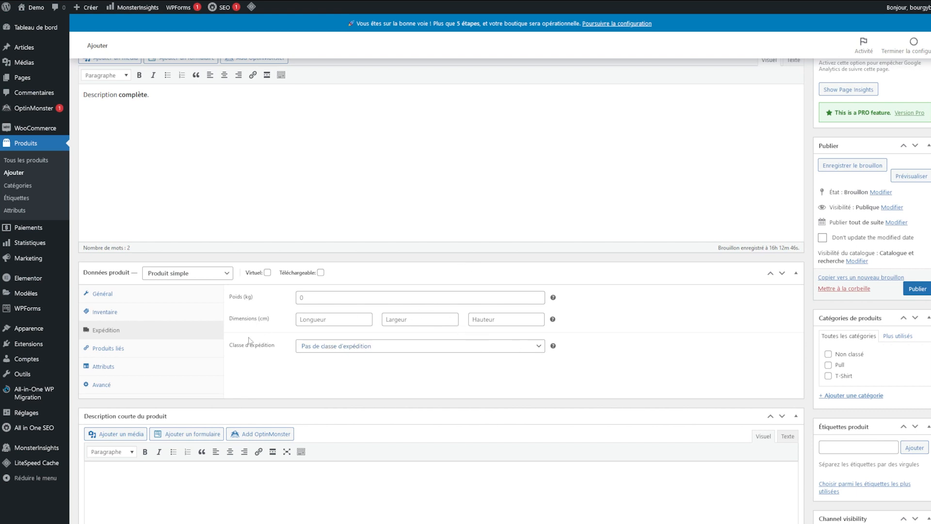
Step: Keep no shipping class and set the product weight to 1 kg
{"action": "left_click", "coordinate": [359, 345]}
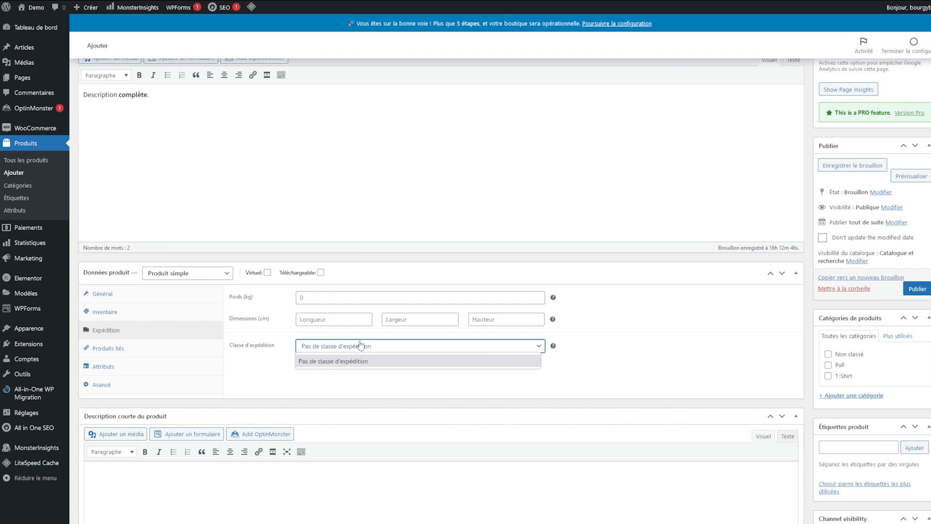
{"action": "left_click", "coordinate": [351, 397]}
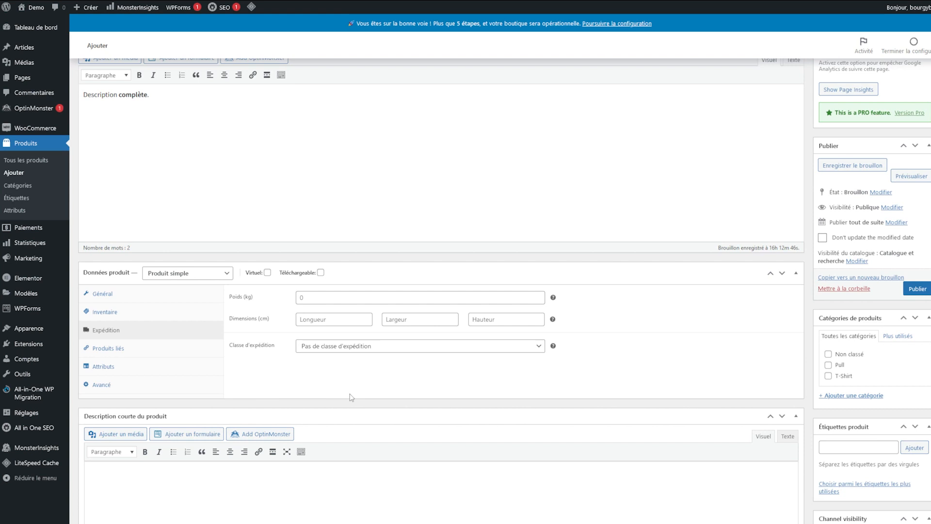
{"action": "left_click", "coordinate": [310, 297]}
{"action": "type", "text": "2"}
{"action": "key", "text": "BackSpace"}
{"action": "type", "text": "1a"}
{"action": "key", "text": "BackSpace"}
Step: Set the length, width and height to 10 cm each
{"action": "key", "text": "Tab"}
{"action": "type", "text": "10"}
{"action": "key", "text": "Tab"}
{"action": "type", "text": "1"}
{"action": "key", "text": "Tab"}
{"action": "type", "text": "10"}
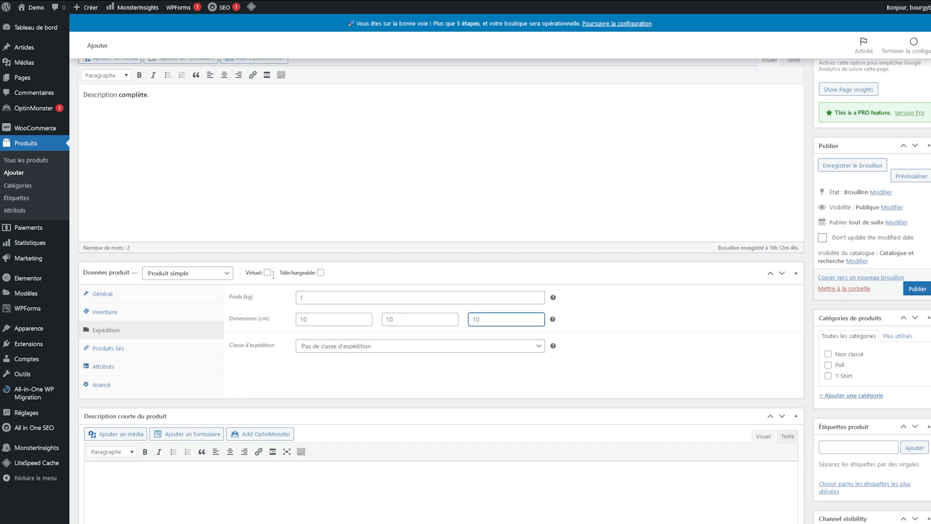
{"action": "left_click", "coordinate": [734, 263]}
{"action": "left_click", "coordinate": [129, 349]}
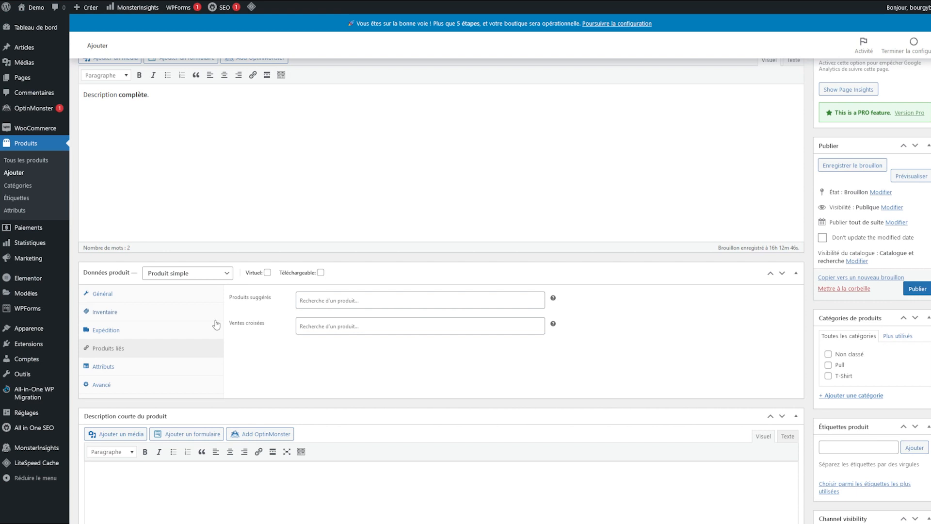
Step: Leave the suggested products field empty and bring up the Attributs section
{"action": "left_click", "coordinate": [318, 301]}
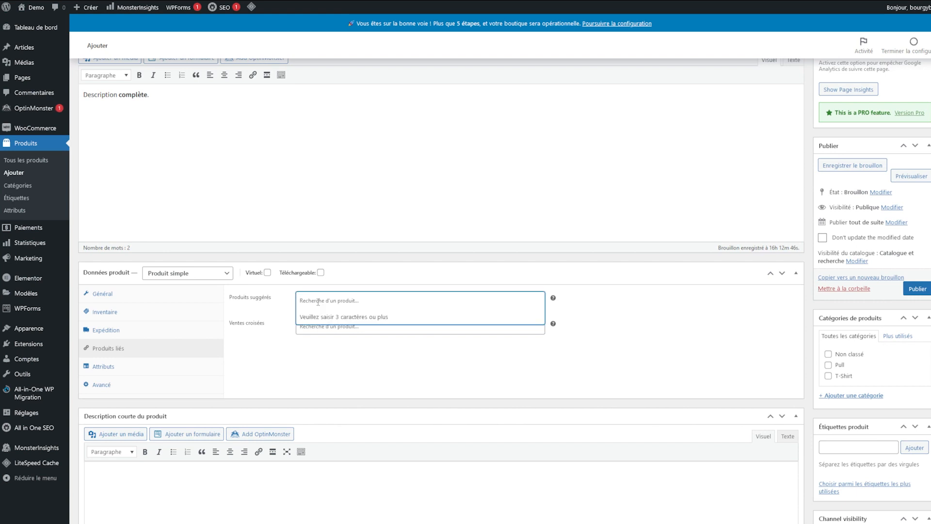
{"action": "left_click", "coordinate": [324, 436]}
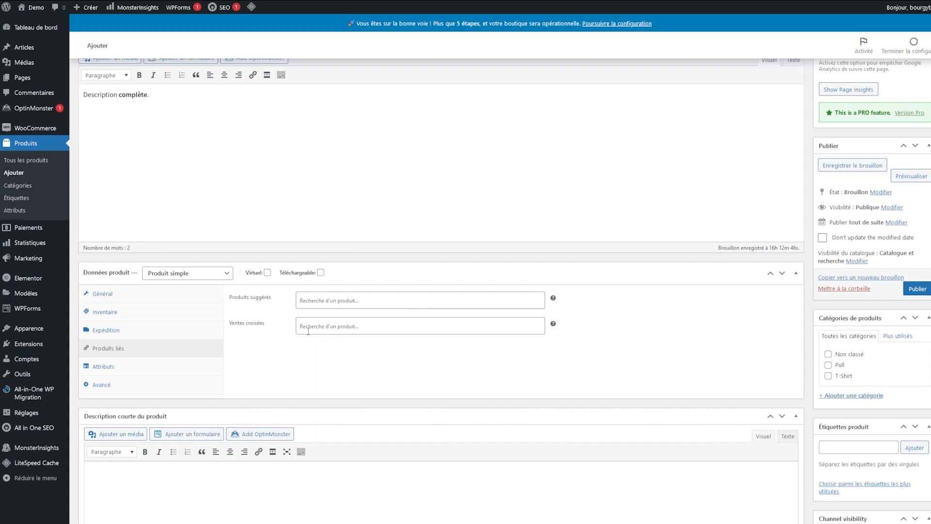
{"action": "scroll", "coordinate": [396, 395], "scroll_direction": "down", "scroll_amount": 2}
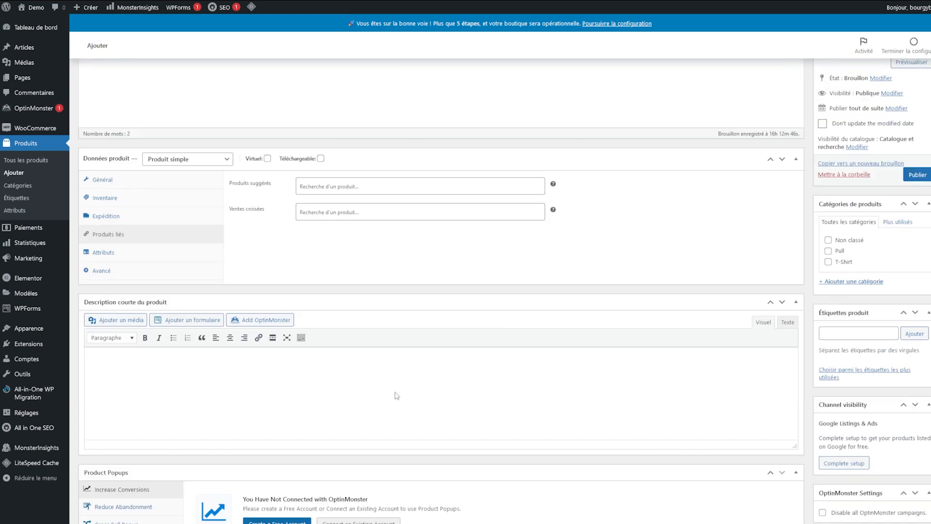
{"action": "left_click", "coordinate": [145, 234]}
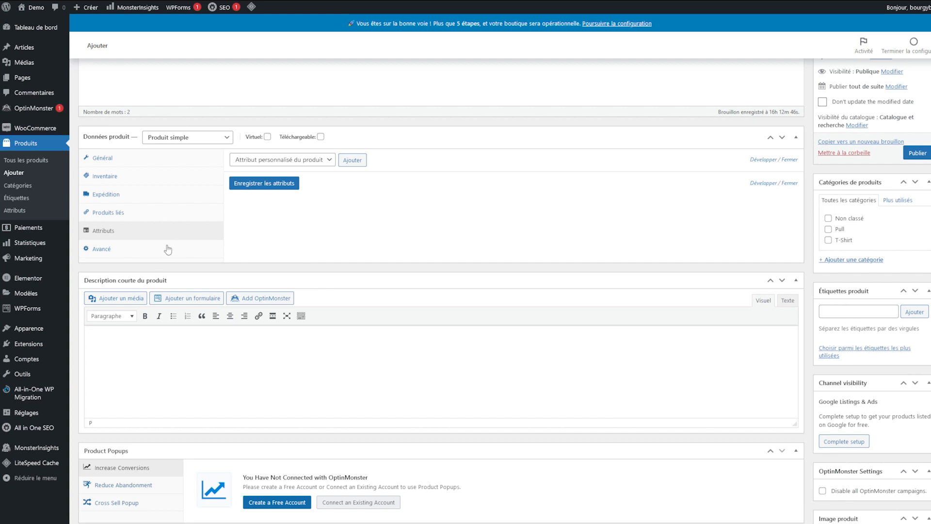
Step: Leave the Avancé purchase note empty and type the short description 'Description courte'
{"action": "left_click", "coordinate": [133, 254]}
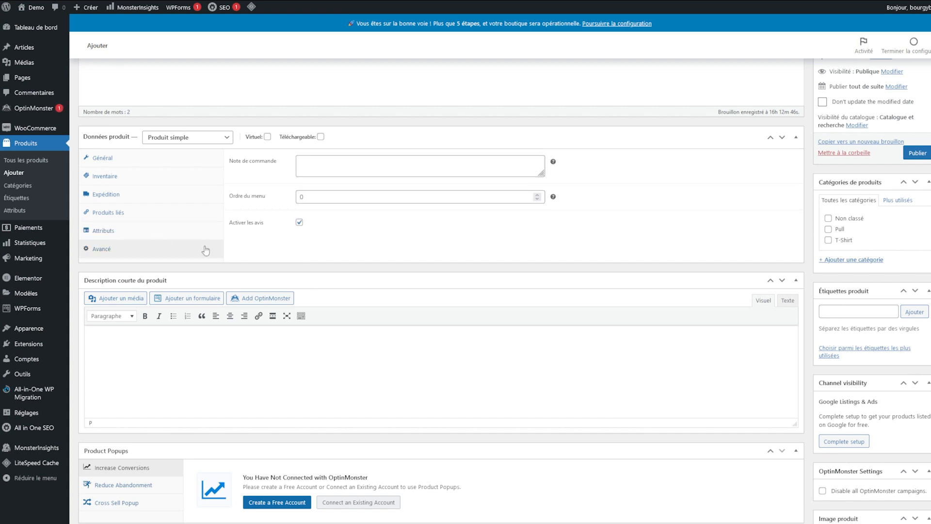
{"action": "mouse_move", "coordinate": [553, 164]}
{"action": "left_click", "coordinate": [379, 163]}
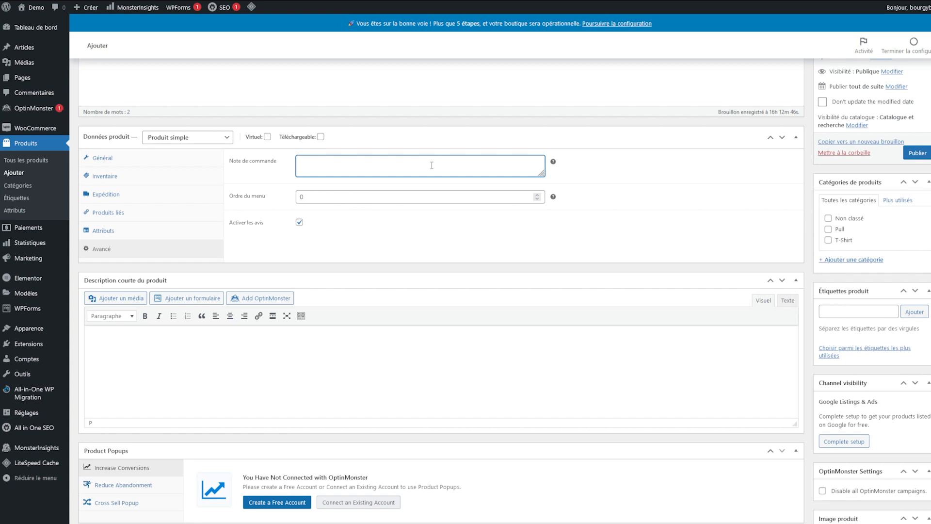
{"action": "left_click", "coordinate": [377, 233]}
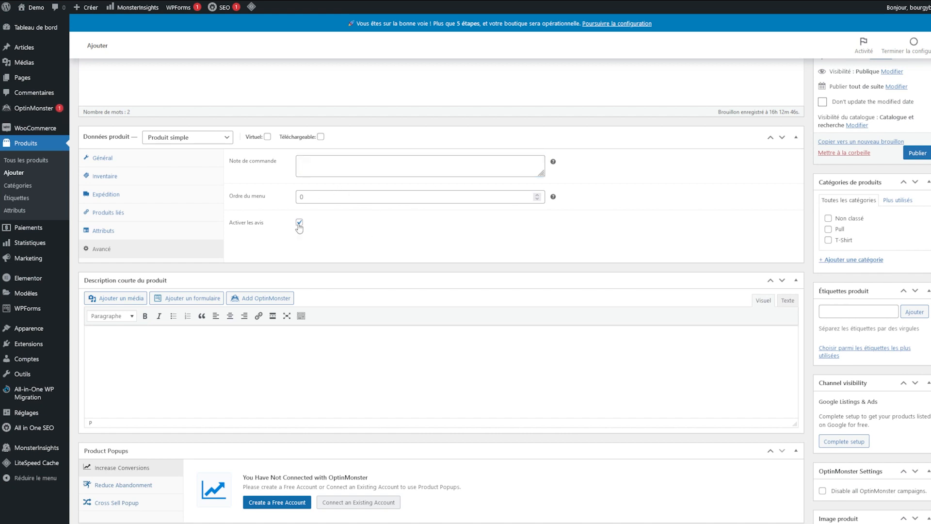
{"action": "scroll", "coordinate": [120, 191], "scroll_direction": "down", "scroll_amount": 3}
{"action": "type", "text": "Description courte."}
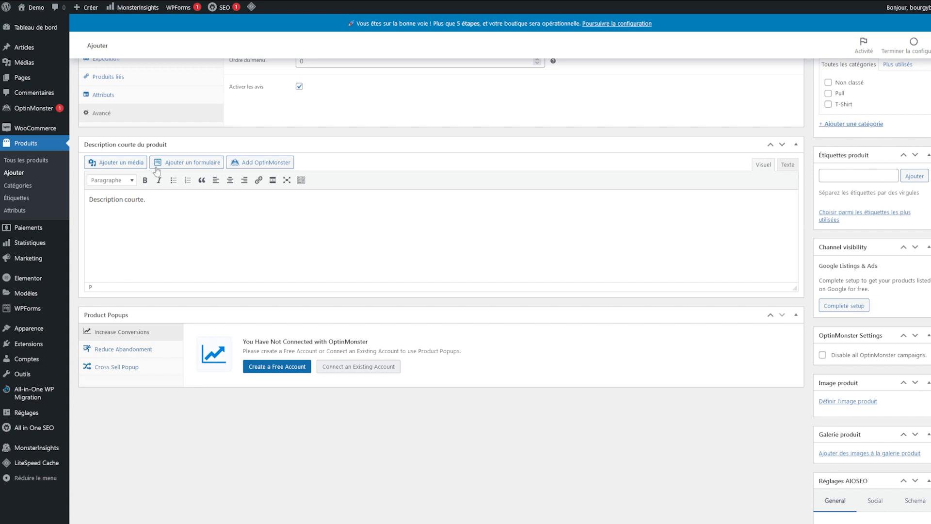
{"action": "scroll", "coordinate": [121, 186], "scroll_direction": "up", "scroll_amount": 5}
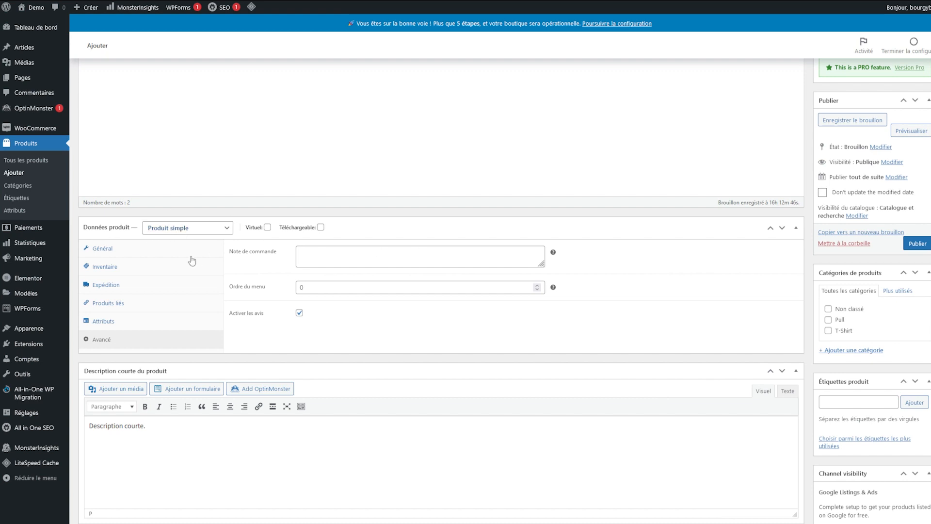
{"action": "left_click", "coordinate": [204, 227]}
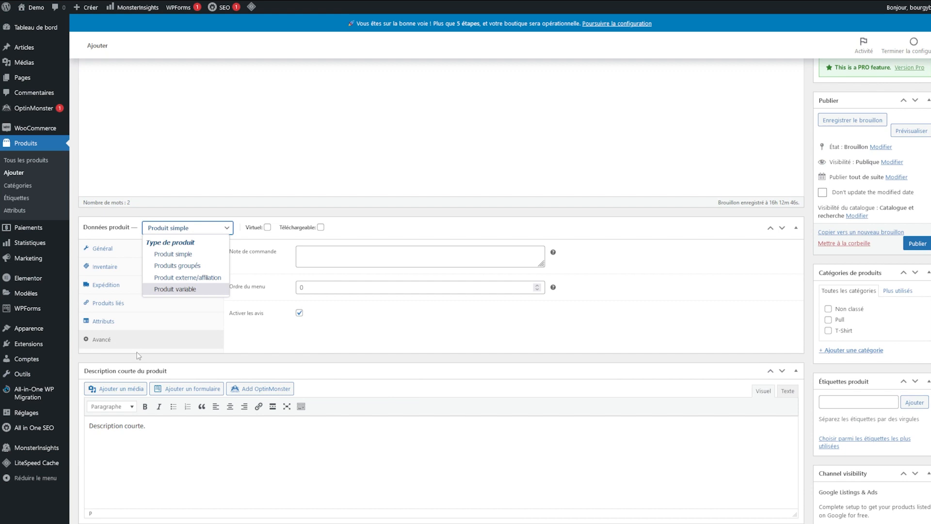
{"action": "left_click", "coordinate": [382, 334]}
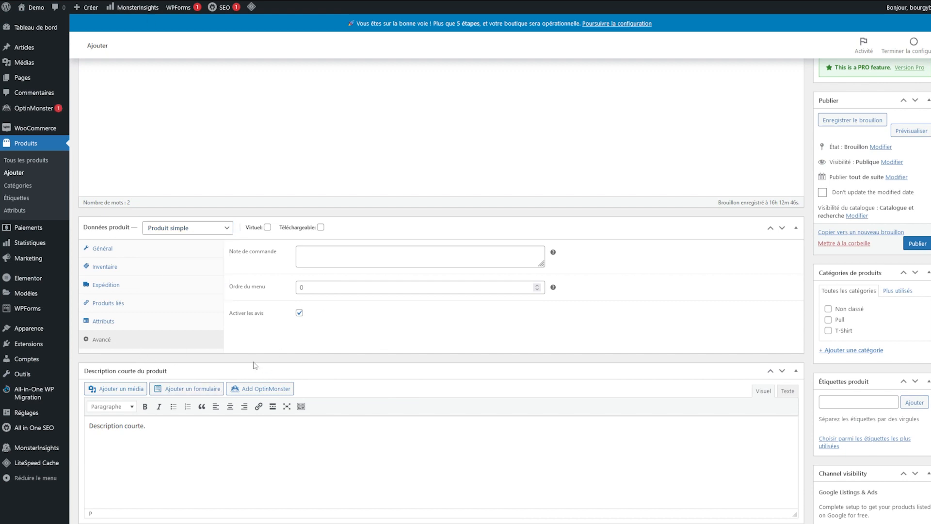
{"action": "scroll", "coordinate": [253, 364], "scroll_direction": "up", "scroll_amount": 4}
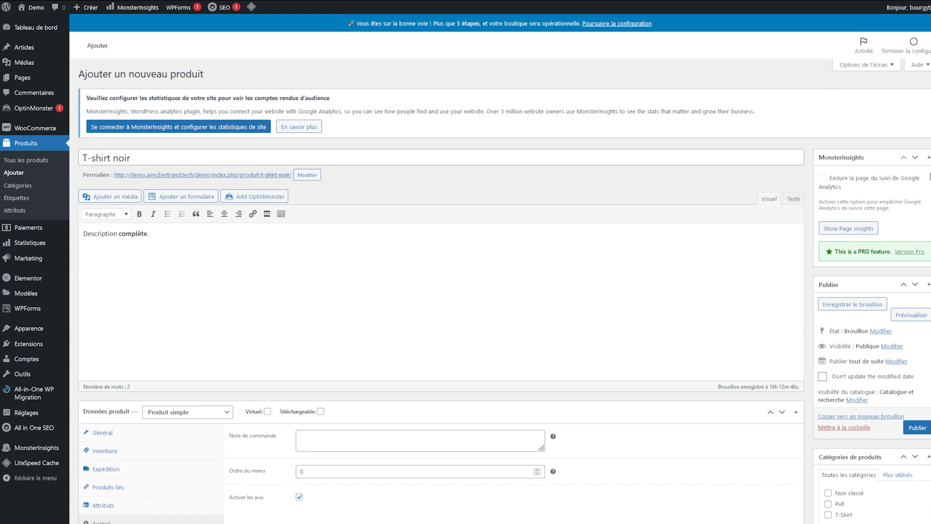
Step: Tick the T-Shirt product category, collapsing the MonsterInsights, Channel visibility and OptinMonster boxes
{"action": "left_click", "coordinate": [861, 161]}
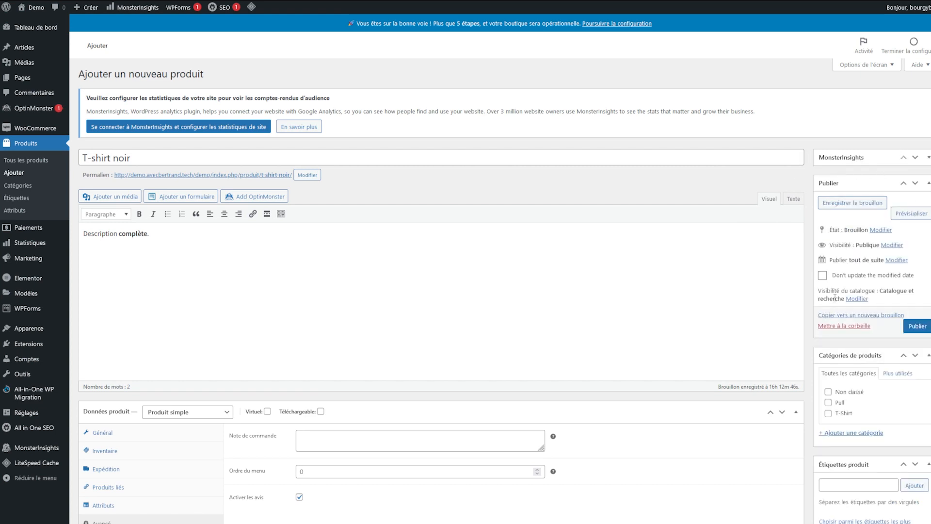
{"action": "scroll", "coordinate": [834, 297], "scroll_direction": "down", "scroll_amount": 2}
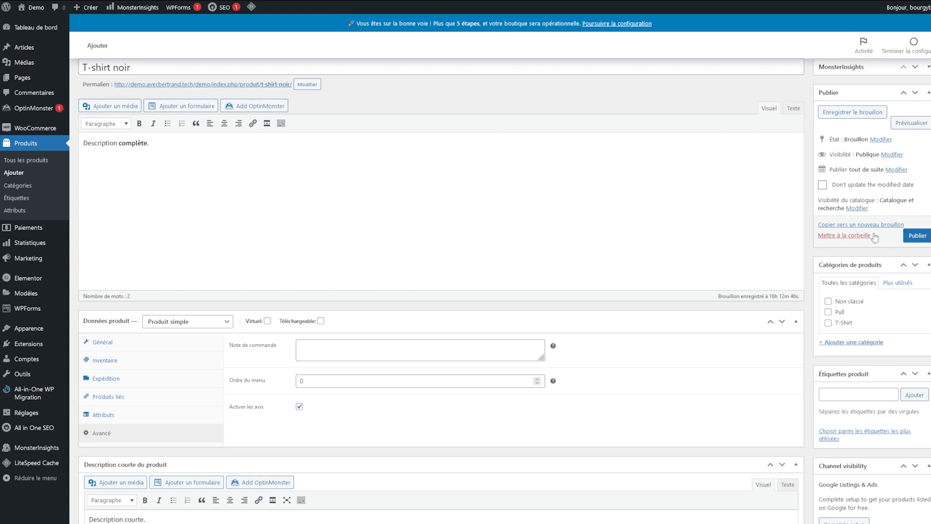
{"action": "scroll", "coordinate": [851, 254], "scroll_direction": "down", "scroll_amount": 2}
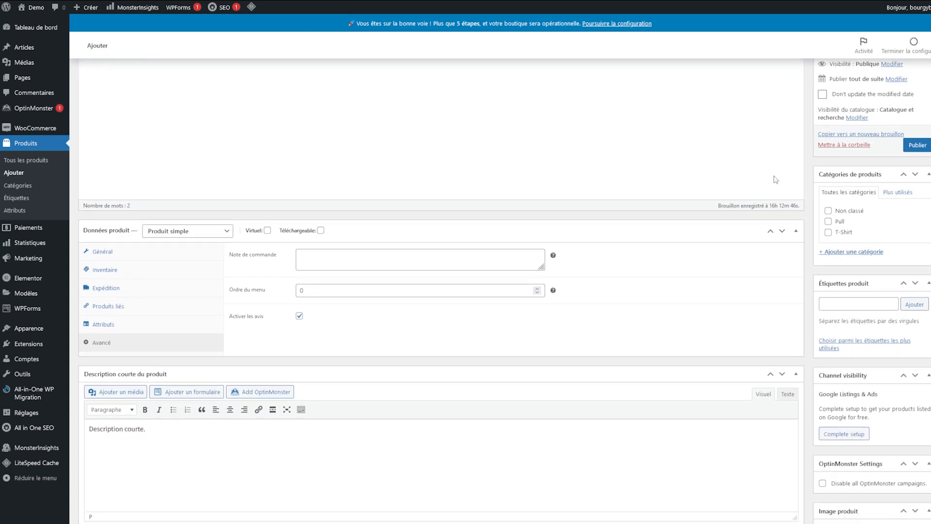
{"action": "left_click", "coordinate": [845, 233]}
{"action": "scroll", "coordinate": [846, 240], "scroll_direction": "down", "scroll_amount": 3}
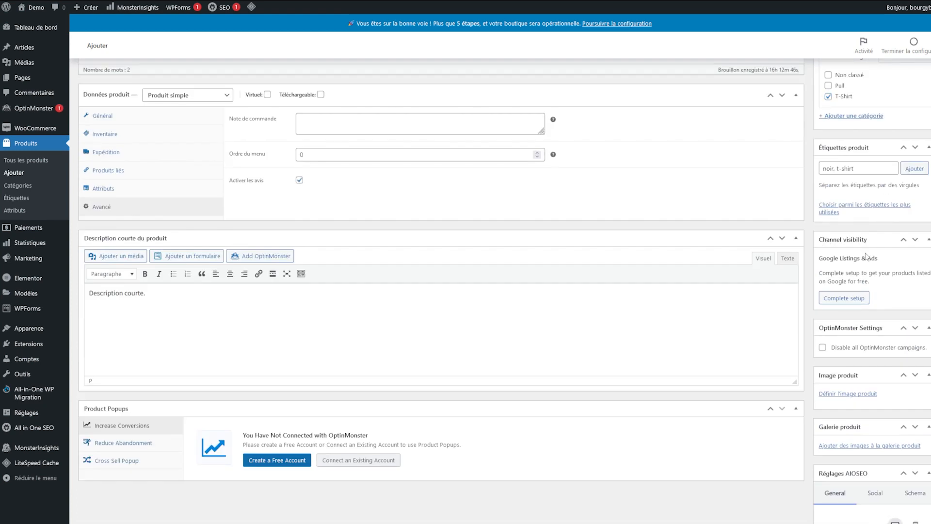
{"action": "left_click", "coordinate": [878, 239]}
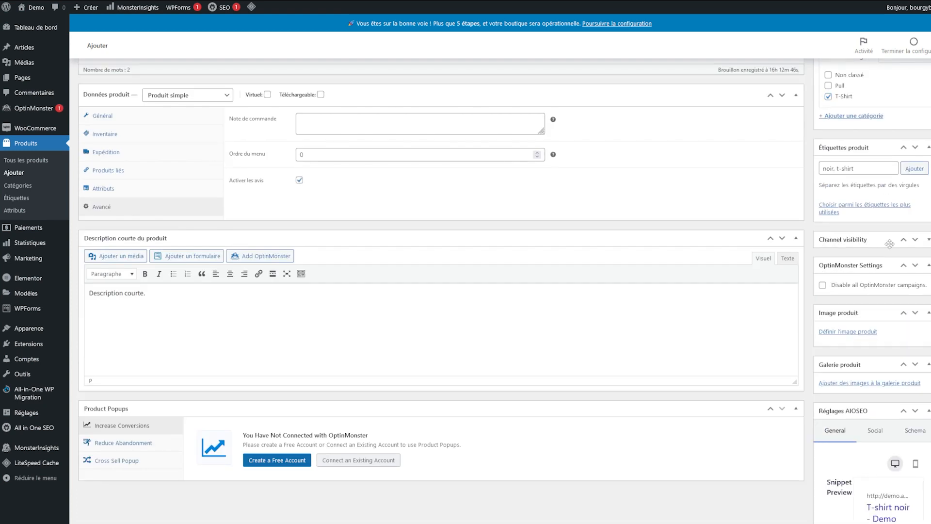
{"action": "left_click", "coordinate": [875, 262]}
{"action": "scroll", "coordinate": [839, 296], "scroll_direction": "down", "scroll_amount": 2}
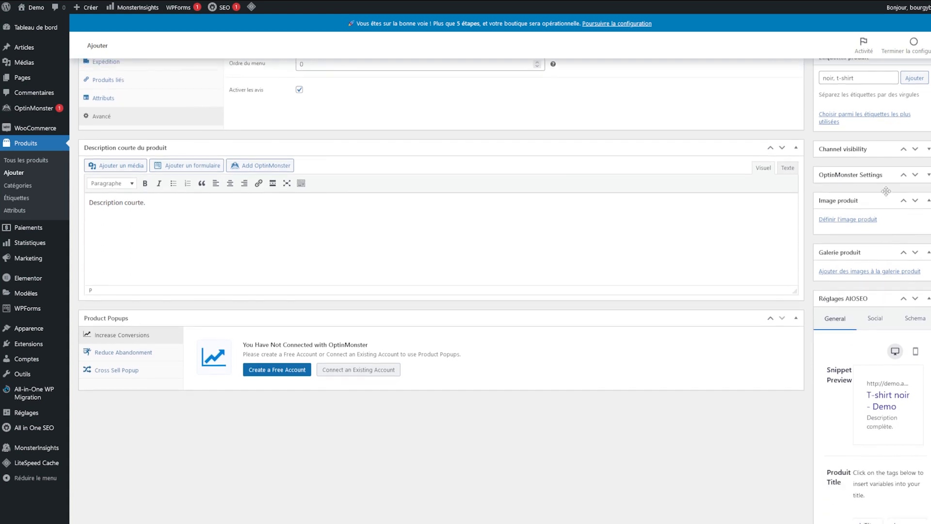
Step: Upload the black T-shirt photo, give it alt text 't-shirt noir', and set it as product image
{"action": "left_click", "coordinate": [847, 221]}
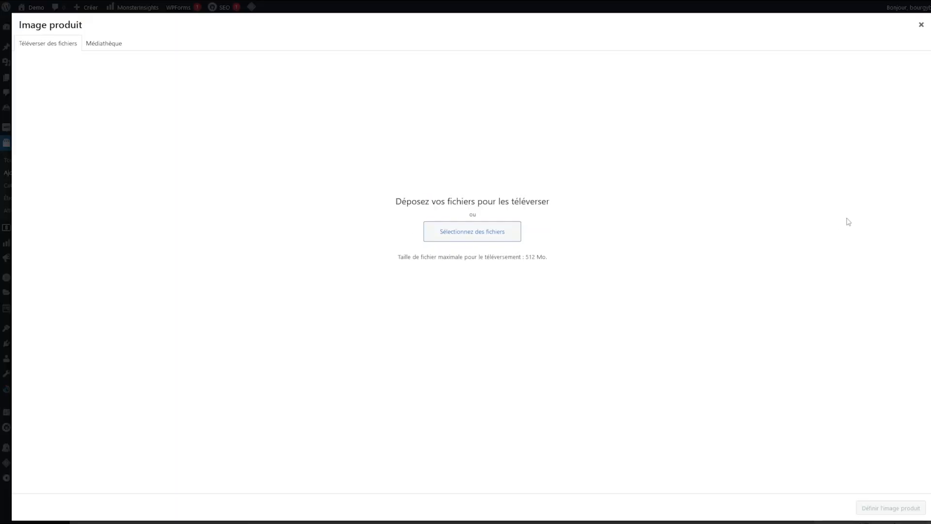
{"action": "left_click", "coordinate": [463, 237]}
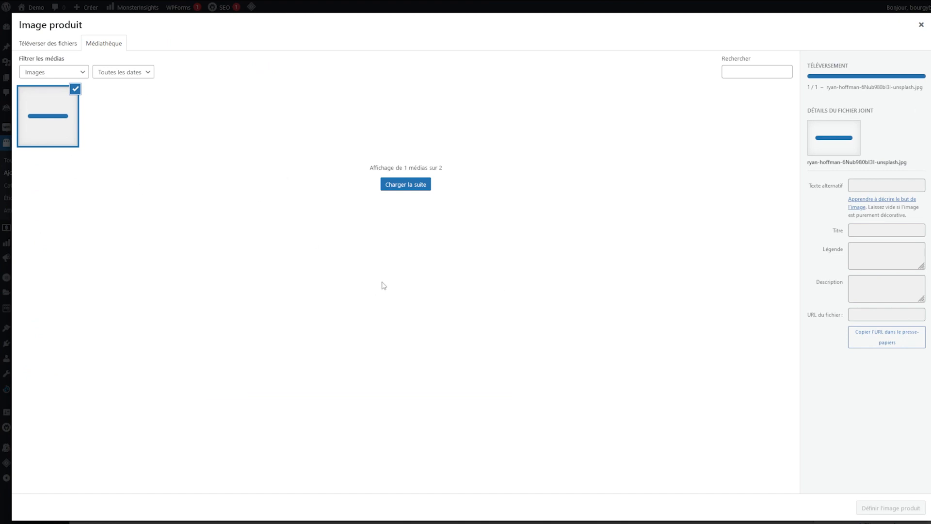
{"action": "left_click", "coordinate": [887, 214]}
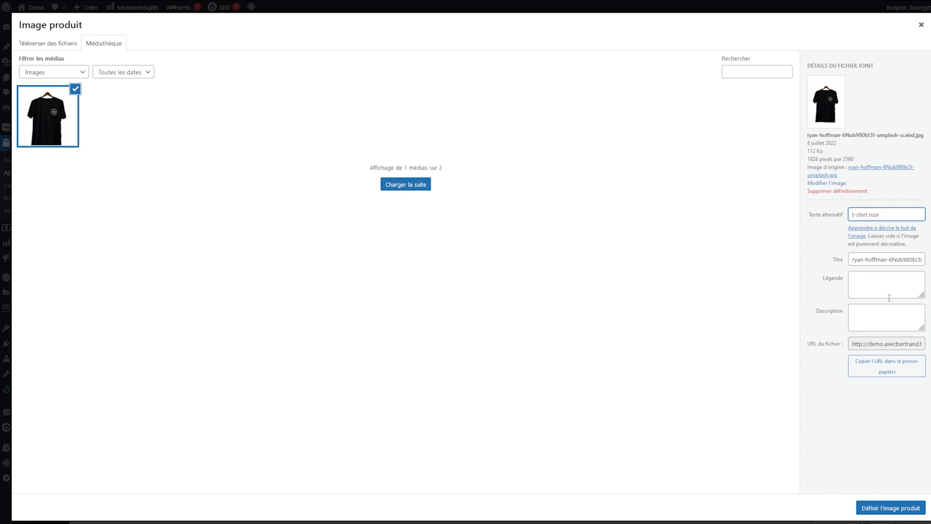
{"action": "left_click", "coordinate": [888, 509]}
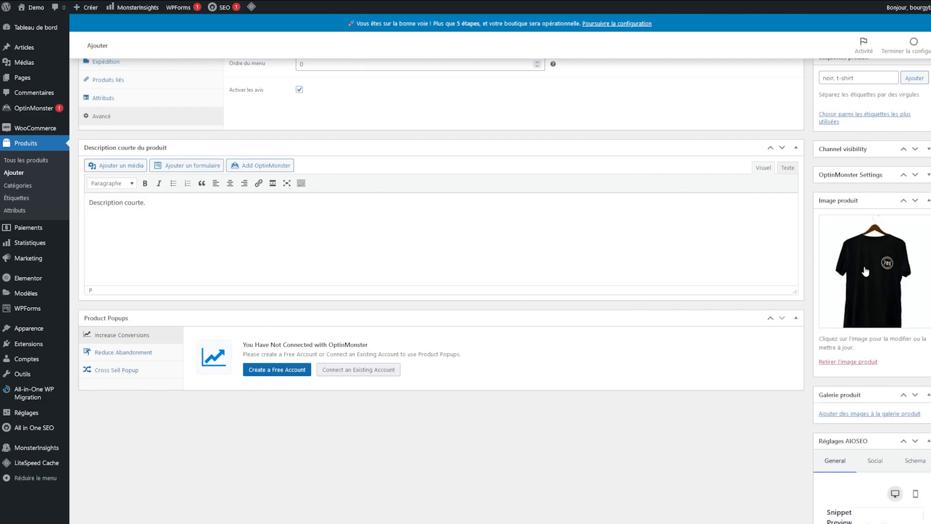
Step: Scroll back up to the Publier box and publish the T-shirt noir product
{"action": "scroll", "coordinate": [749, 451], "scroll_direction": "down", "scroll_amount": 3}
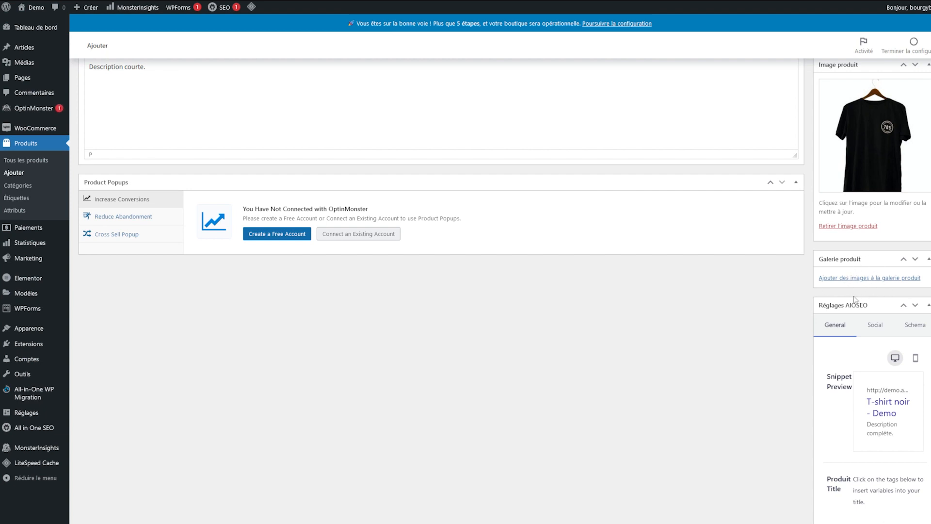
{"action": "scroll", "coordinate": [820, 330], "scroll_direction": "up", "scroll_amount": 5}
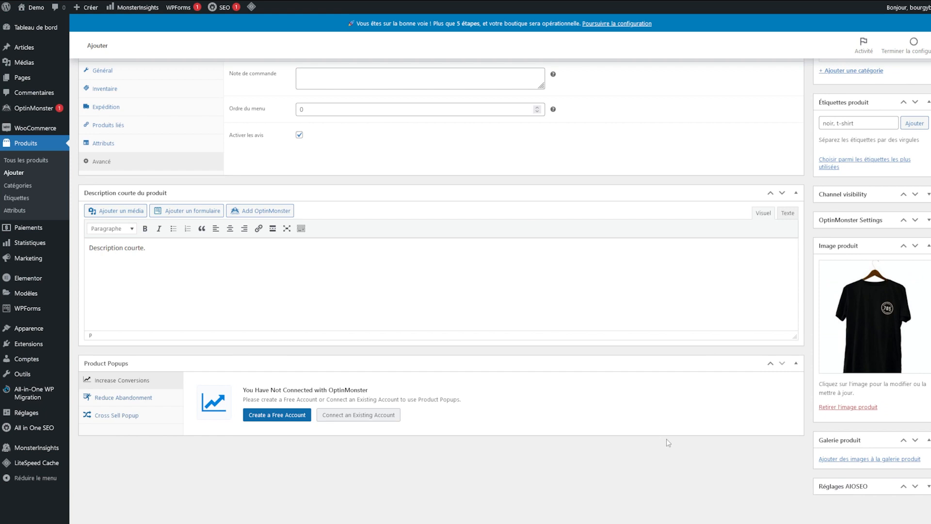
{"action": "scroll", "coordinate": [665, 439], "scroll_direction": "up", "scroll_amount": 3}
{"action": "scroll", "coordinate": [665, 439], "scroll_direction": "up", "scroll_amount": 3}
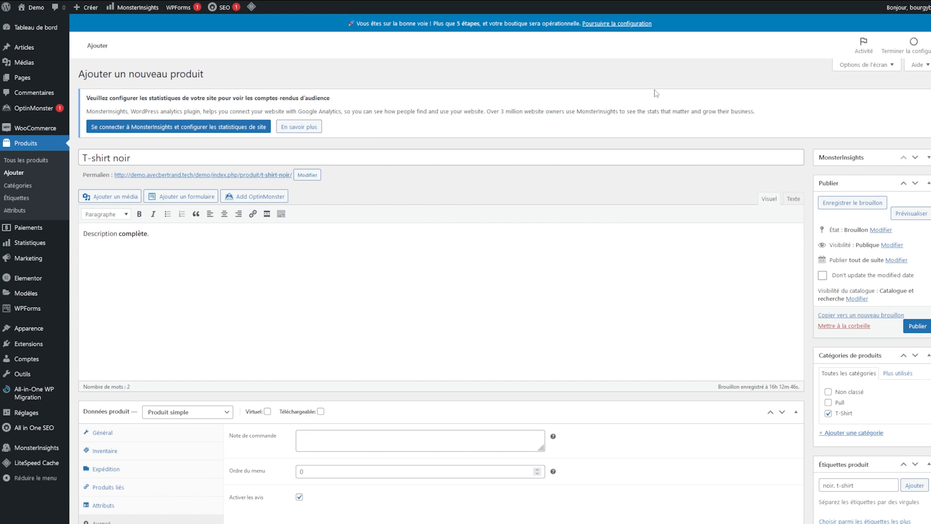
{"action": "scroll", "coordinate": [618, 172], "scroll_direction": "down", "scroll_amount": 5}
{"action": "scroll", "coordinate": [638, 177], "scroll_direction": "up", "scroll_amount": 5}
{"action": "left_click", "coordinate": [926, 330]}
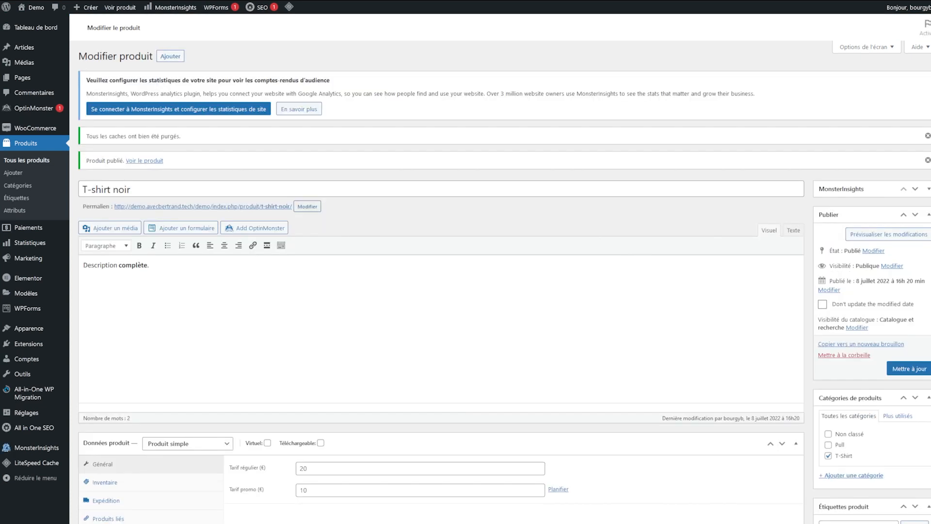
Step: Visit T-shirt noir in the shop, check its 10 in stock, try quantity 4 and the photo zoom
{"action": "left_click", "coordinate": [194, 0]}
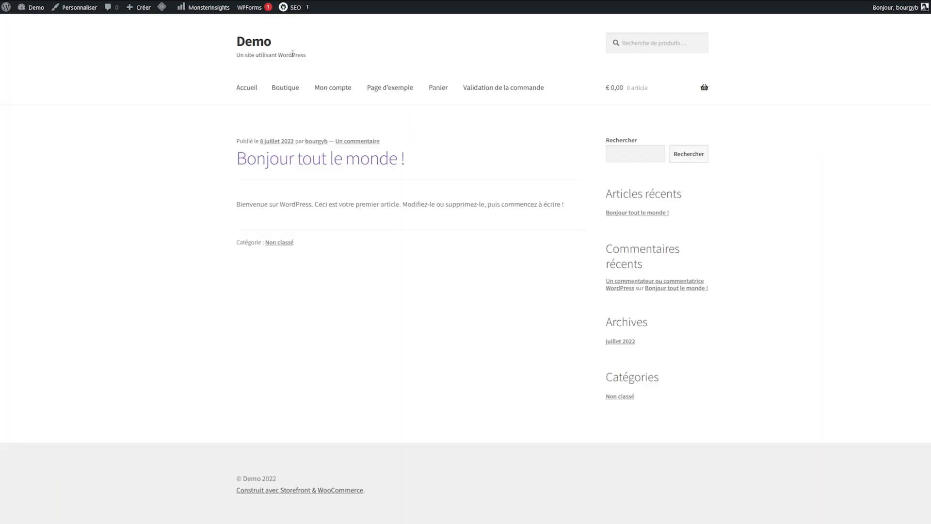
{"action": "left_click", "coordinate": [305, 95]}
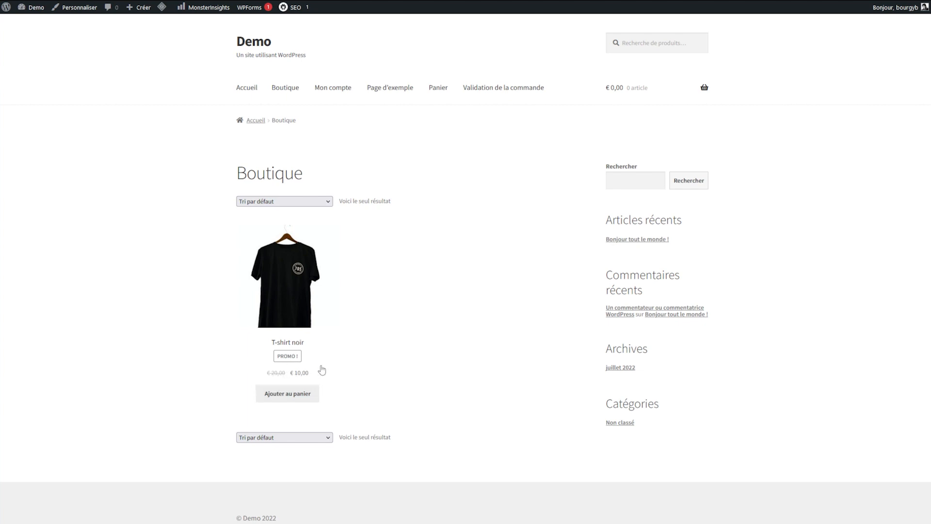
{"action": "left_click", "coordinate": [329, 304]}
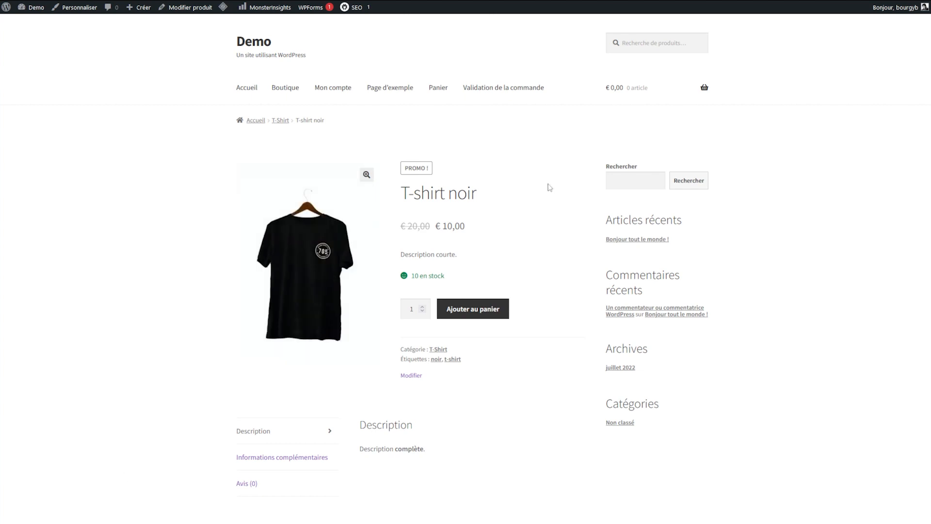
{"action": "triple_click", "coordinate": [444, 275]}
{"action": "left_click", "coordinate": [422, 306]}
{"action": "left_click", "coordinate": [422, 306]}
{"action": "left_click", "coordinate": [422, 306]}
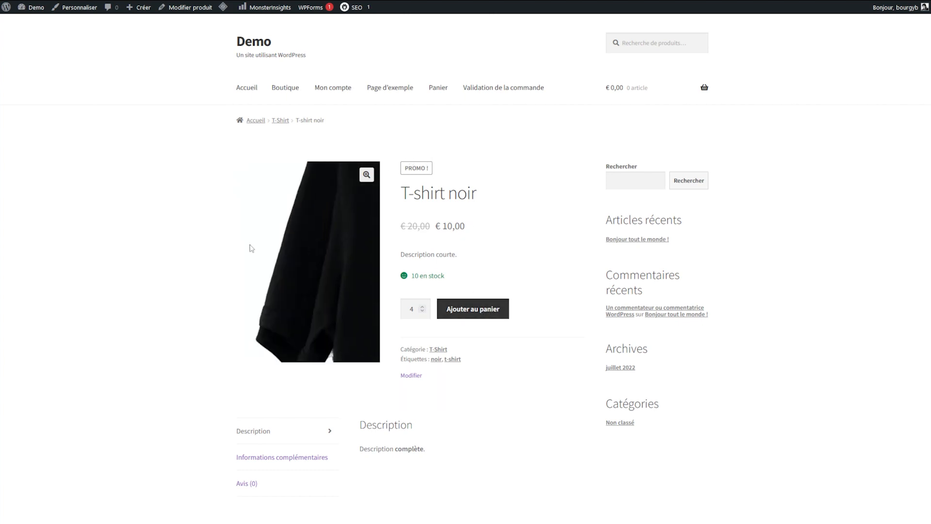
{"action": "left_click", "coordinate": [366, 174]}
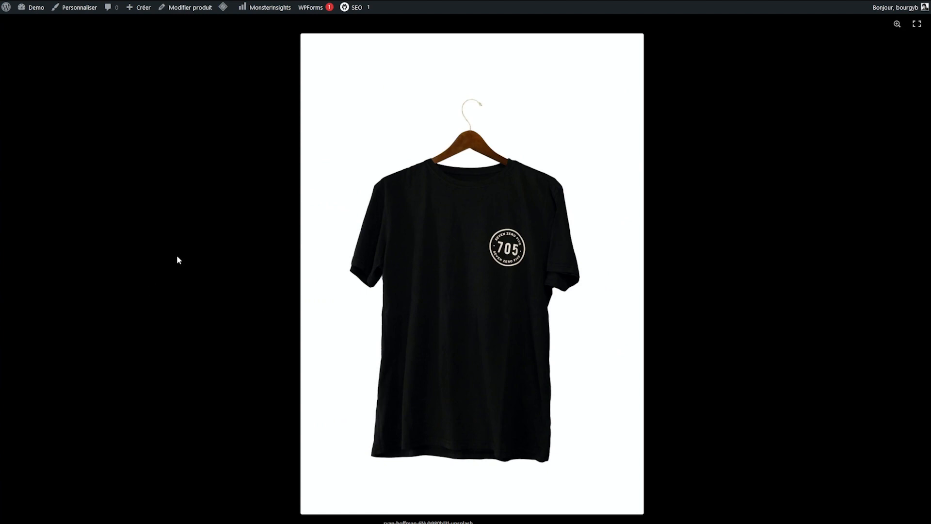
{"action": "left_click", "coordinate": [177, 254]}
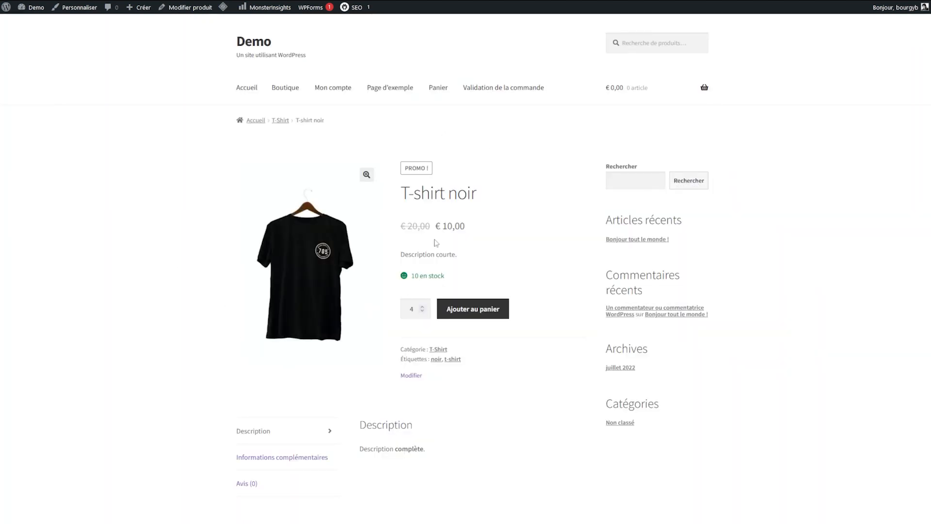
Step: Review the short description, the Description tab and the Informations complémentaires table
{"action": "triple_click", "coordinate": [420, 257]}
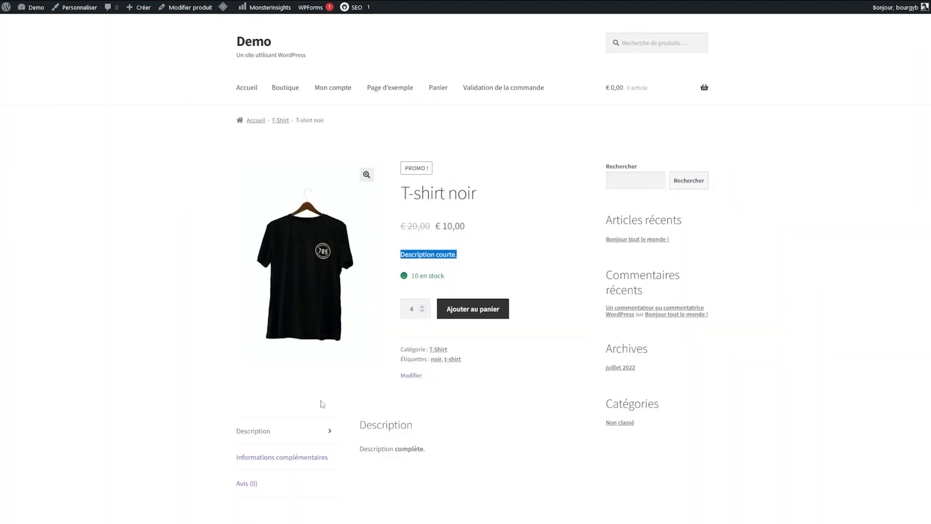
{"action": "left_click", "coordinate": [298, 436]}
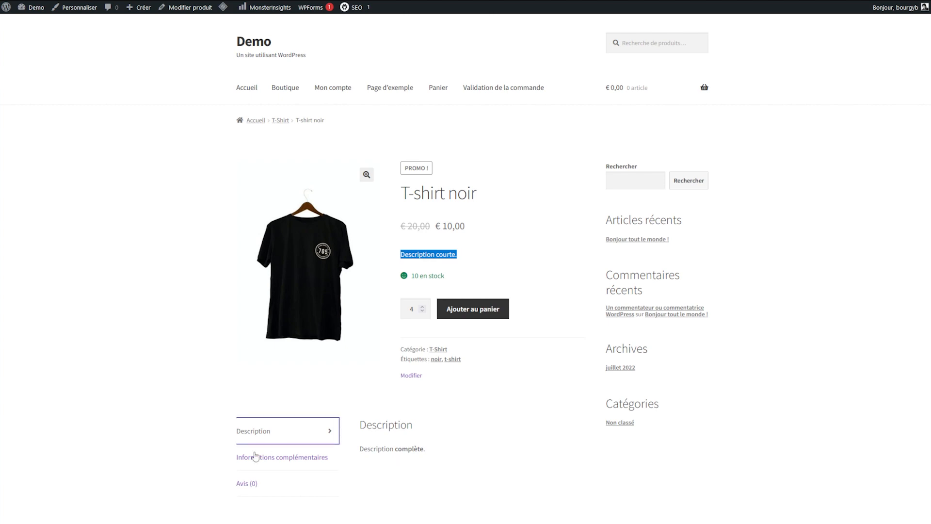
{"action": "left_click", "coordinate": [304, 460]}
{"action": "scroll", "coordinate": [386, 450], "scroll_direction": "down", "scroll_amount": 3}
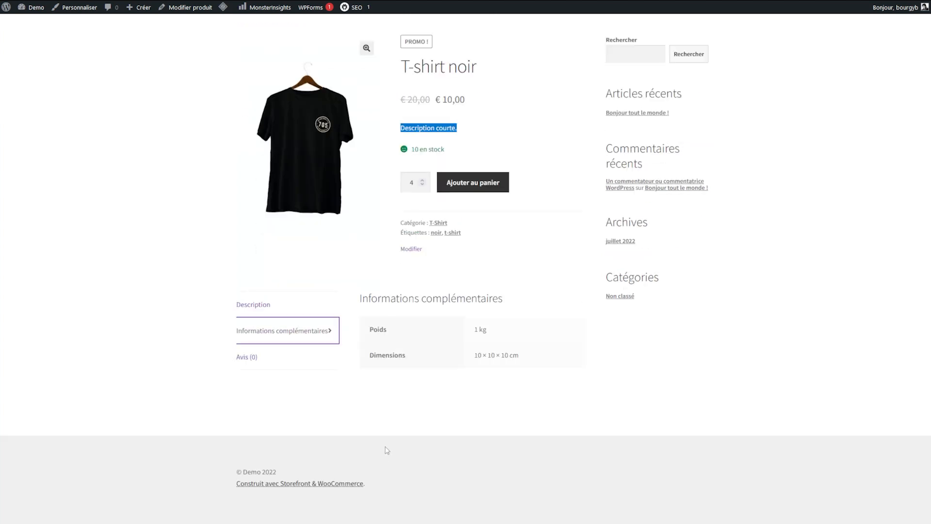
{"action": "left_click_drag", "start_coordinate": [396, 298], "coordinate": [426, 376]}
{"action": "left_click", "coordinate": [426, 377]}
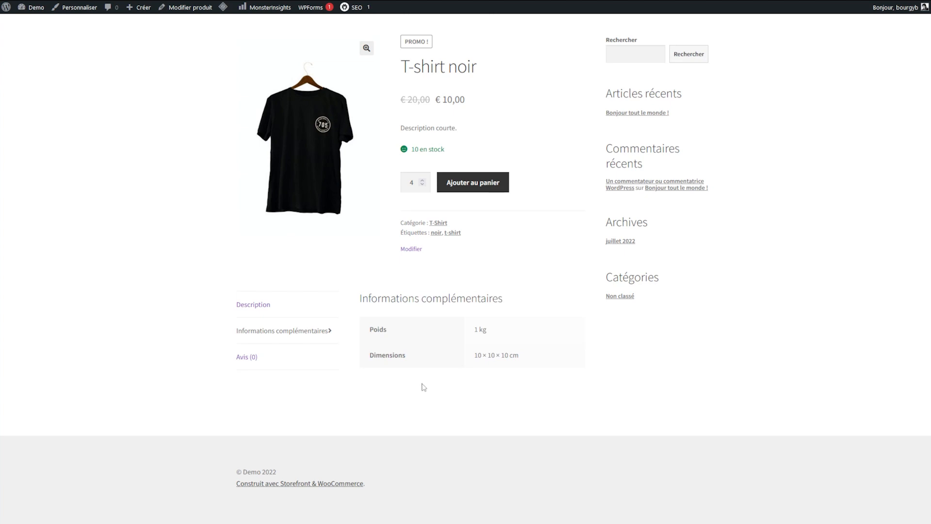
{"action": "left_click_drag", "start_coordinate": [536, 357], "coordinate": [335, 328]}
{"action": "left_click", "coordinate": [429, 349]}
Step: Check the Avis tab and its product review form
{"action": "left_click", "coordinate": [268, 366]}
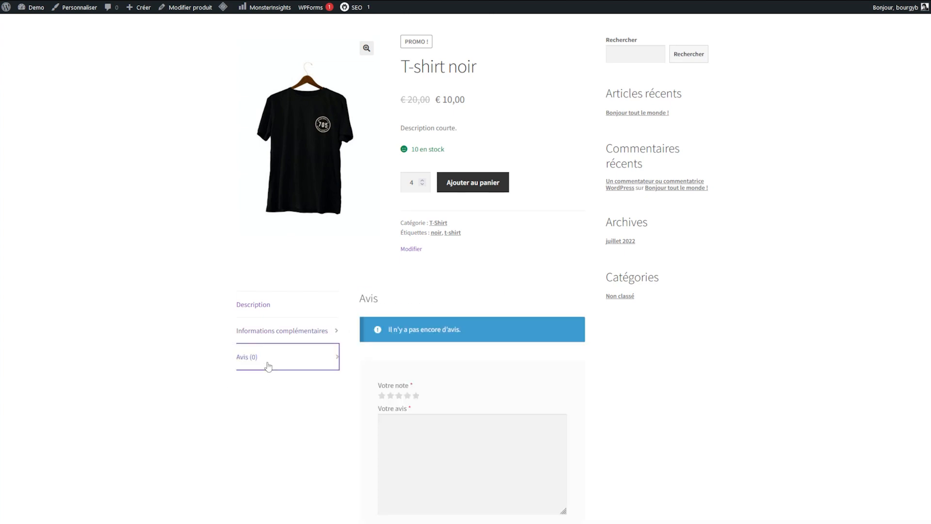
{"action": "left_click", "coordinate": [413, 439]}
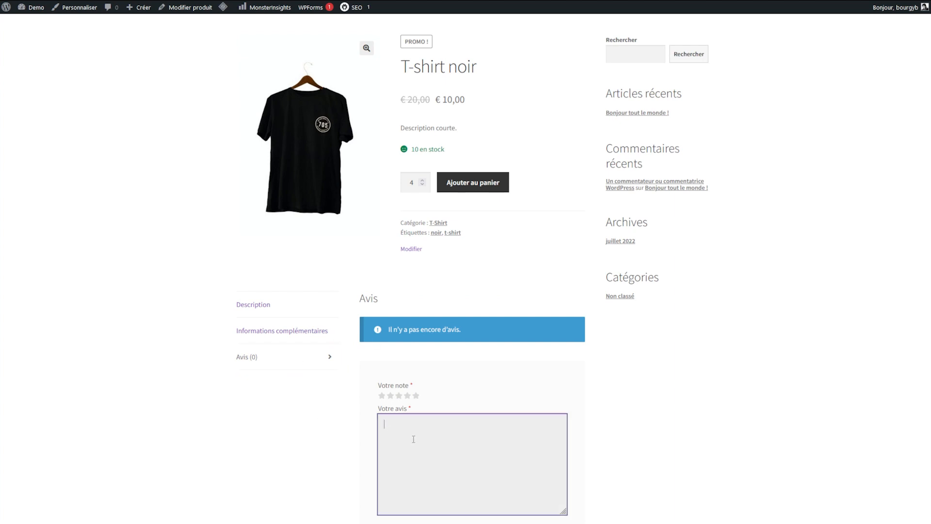
{"action": "scroll", "coordinate": [351, 449], "scroll_direction": "down", "scroll_amount": 4}
{"action": "scroll", "coordinate": [264, 507], "scroll_direction": "up", "scroll_amount": 6}
{"action": "scroll", "coordinate": [332, 388], "scroll_direction": "down", "scroll_amount": 4}
{"action": "scroll", "coordinate": [291, 427], "scroll_direction": "down", "scroll_amount": 3}
{"action": "scroll", "coordinate": [287, 430], "scroll_direction": "up", "scroll_amount": 6}
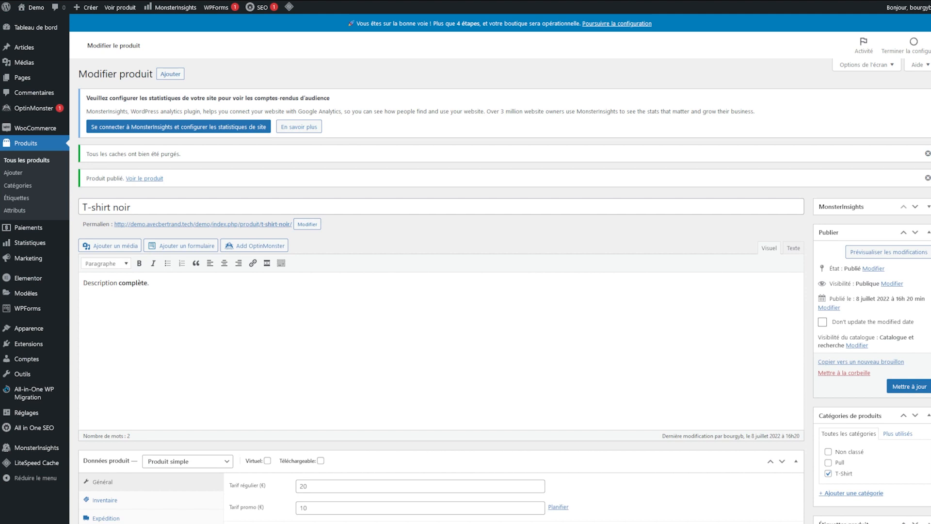
Step: Open WooCommerce Réglages on the Paiements tab to list the shop's payment methods
{"action": "mouse_move", "coordinate": [40, 132]}
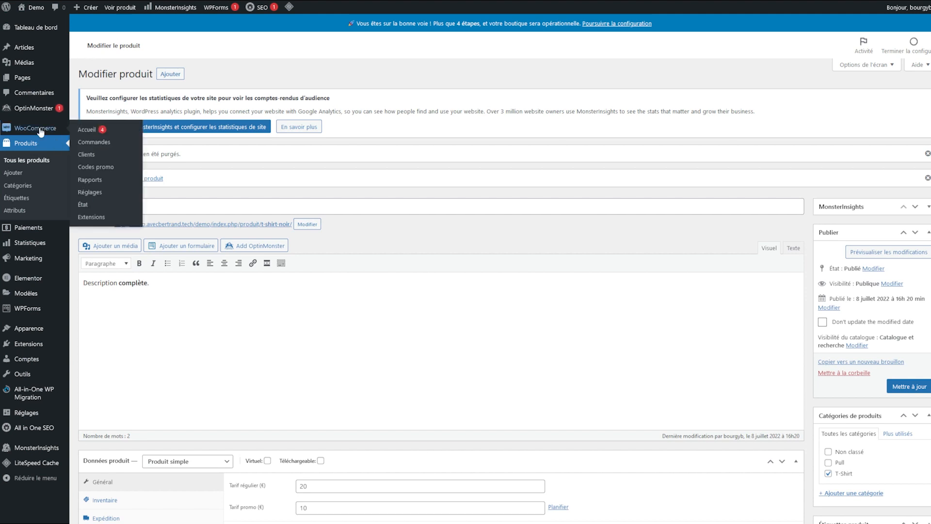
{"action": "left_click", "coordinate": [101, 196]}
{"action": "left_click", "coordinate": [206, 87]}
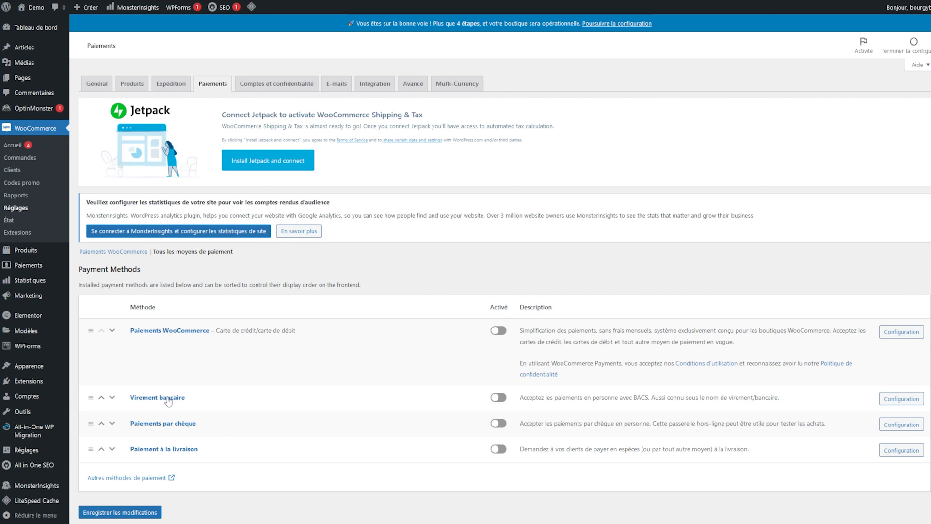
Step: Enable Virement bancaire and set its instructions to 'Suivez ces instructions s.v.p'
{"action": "left_click", "coordinate": [500, 398]}
{"action": "left_click", "coordinate": [896, 401]}
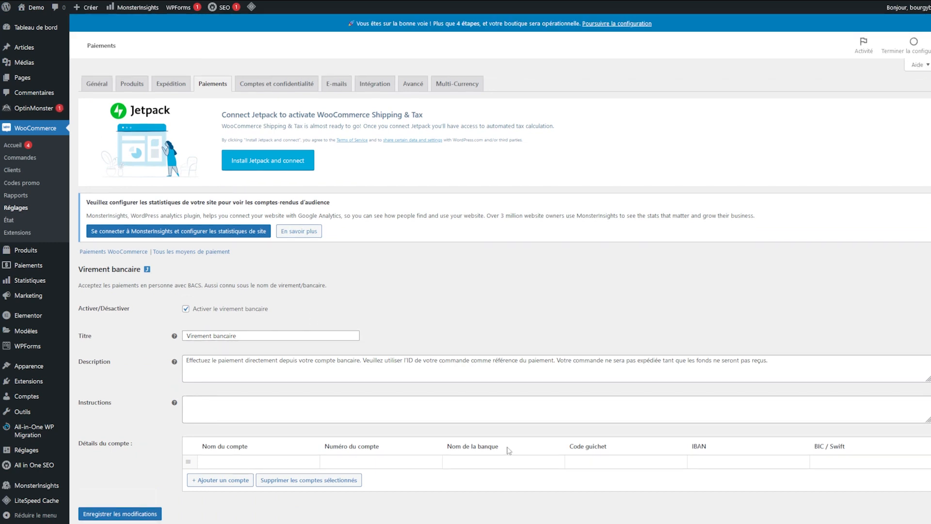
{"action": "scroll", "coordinate": [314, 318], "scroll_direction": "down", "scroll_amount": 1}
{"action": "left_click", "coordinate": [239, 436]}
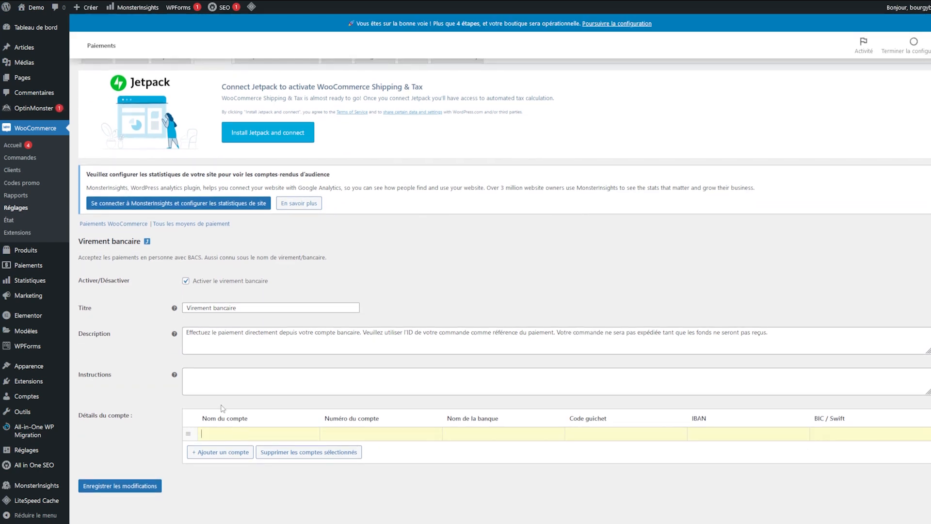
{"action": "left_click", "coordinate": [207, 383]}
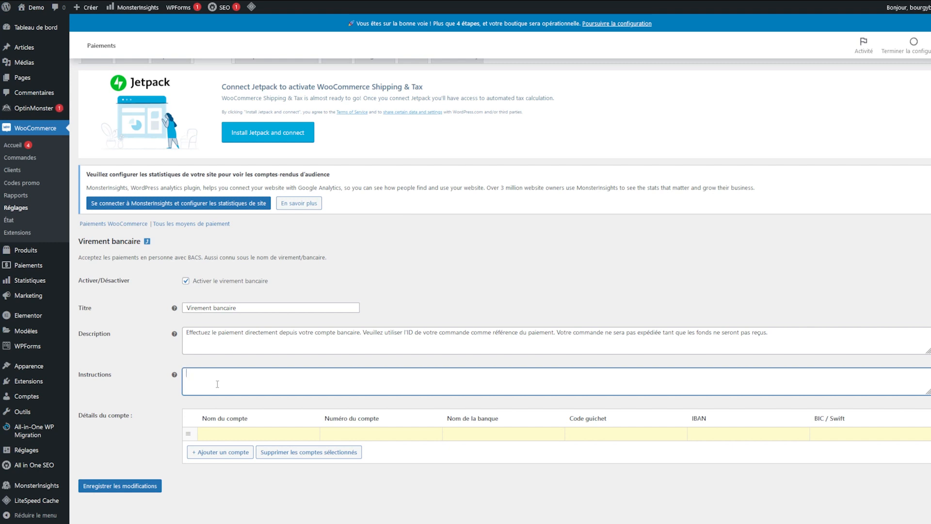
{"action": "left_click", "coordinate": [244, 434]}
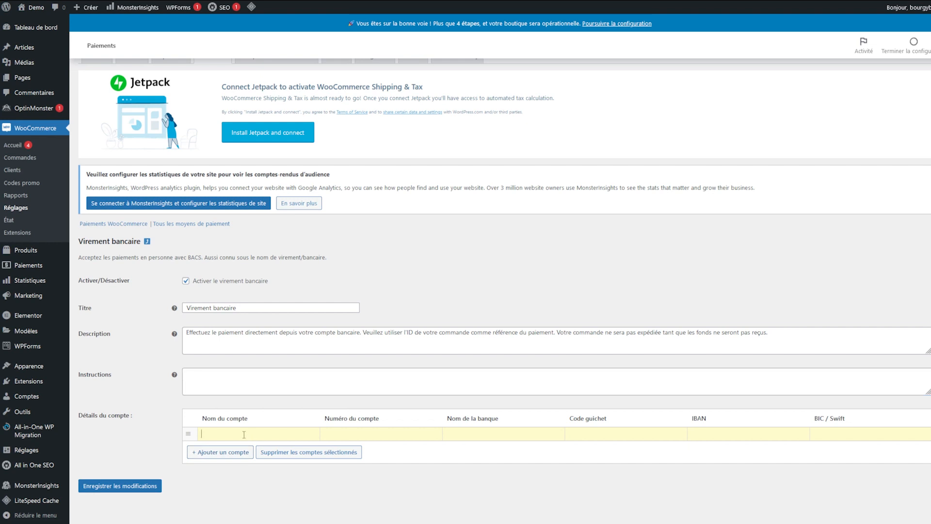
{"action": "left_click", "coordinate": [300, 384]}
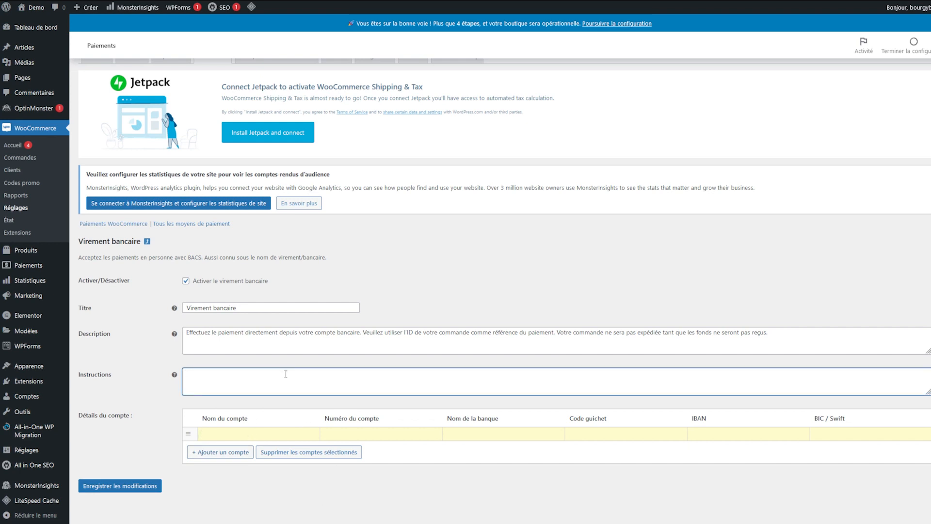
{"action": "type", "text": "Suivez ces instructions s.v.p."}
Step: Enter 'Mon compte' as the bank account name and save the bank transfer settings
{"action": "key", "text": "Tab"}
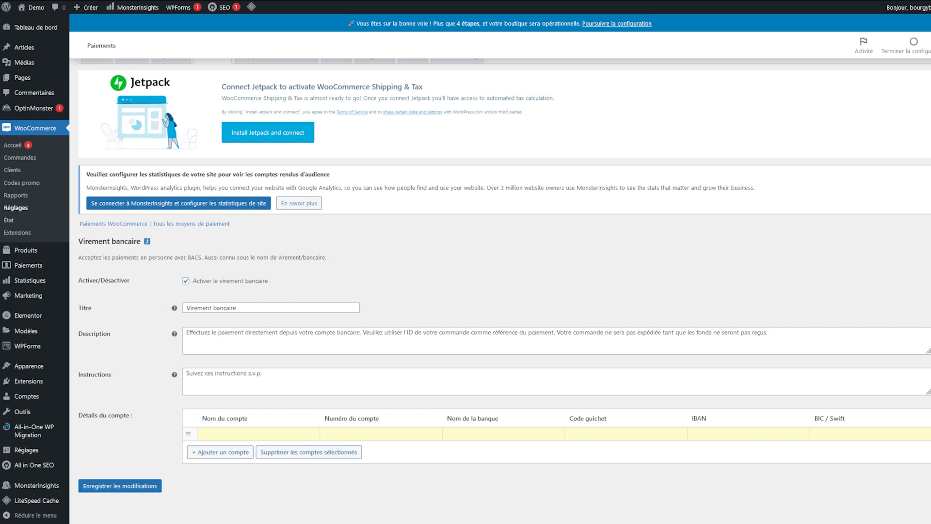
{"action": "type", "text": "Mon compte"}
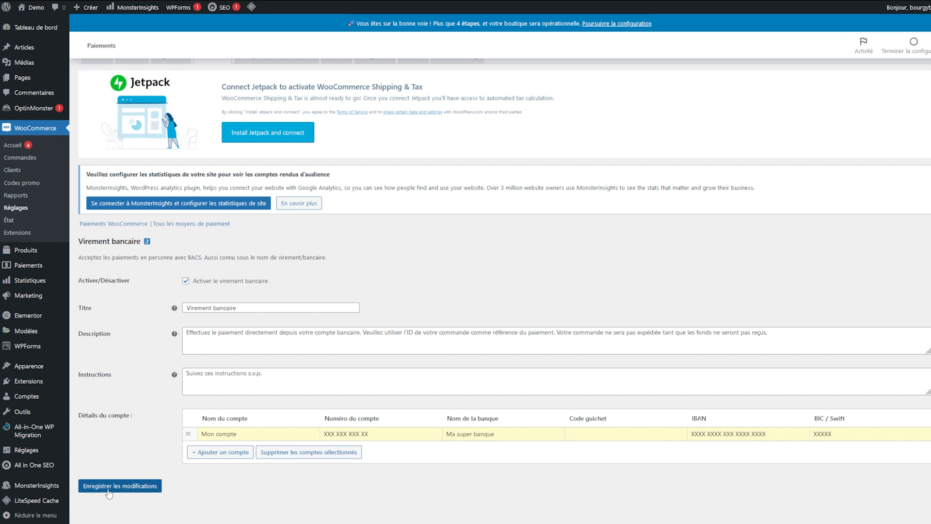
{"action": "left_click", "coordinate": [109, 486]}
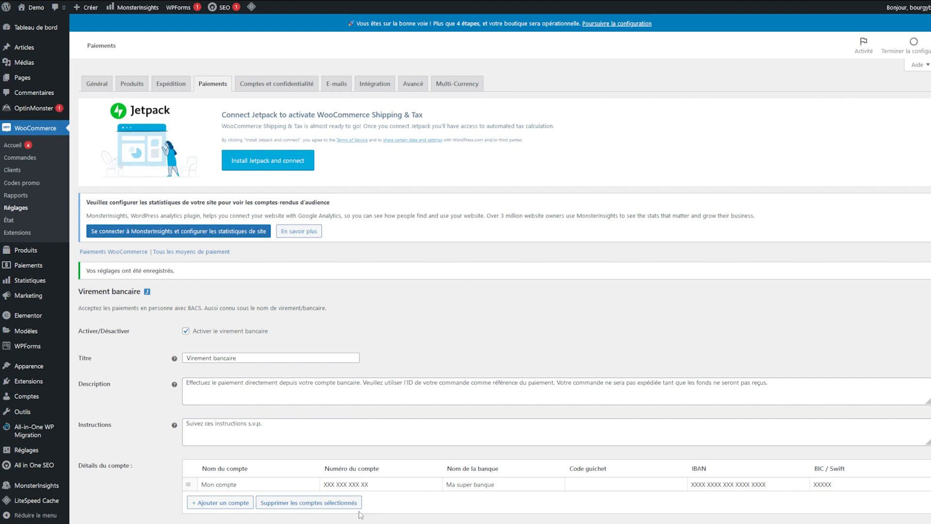
{"action": "scroll", "coordinate": [361, 514], "scroll_direction": "down", "scroll_amount": 2}
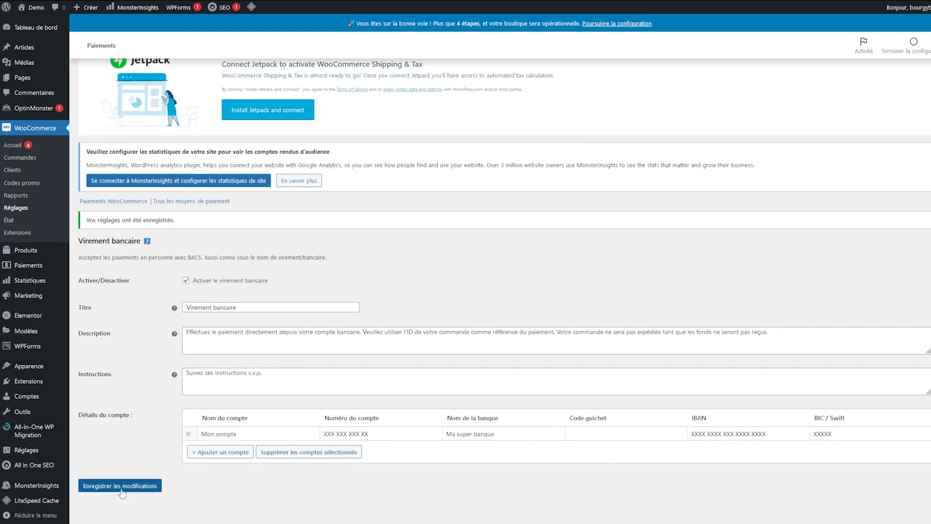
{"action": "left_click", "coordinate": [122, 485]}
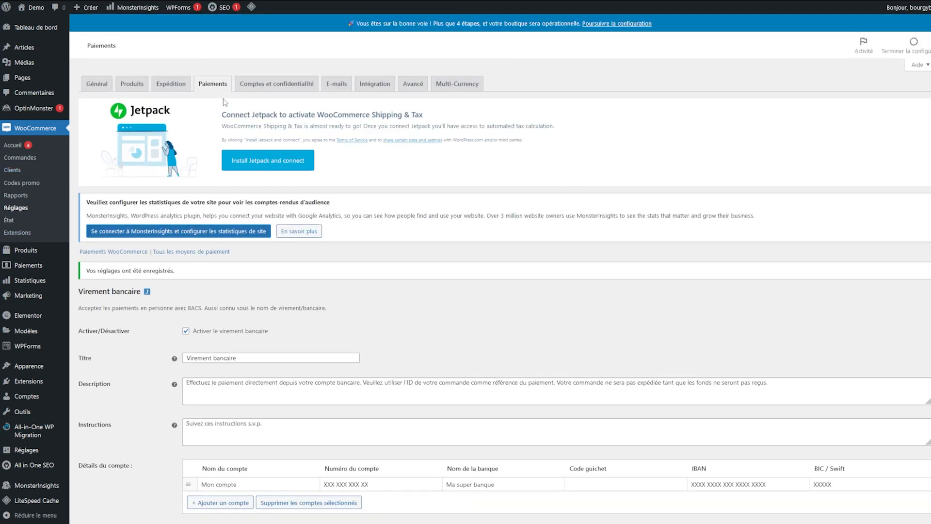
Step: Go from the Paiements list to Autres méthodes de paiement and browse the Marketplace Payments extensions
{"action": "left_click", "coordinate": [212, 84]}
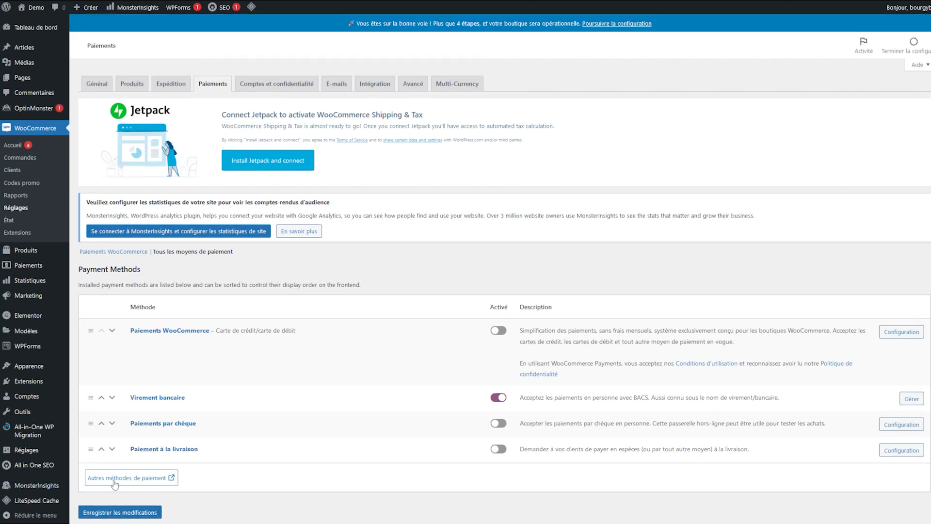
{"action": "left_click", "coordinate": [113, 482]}
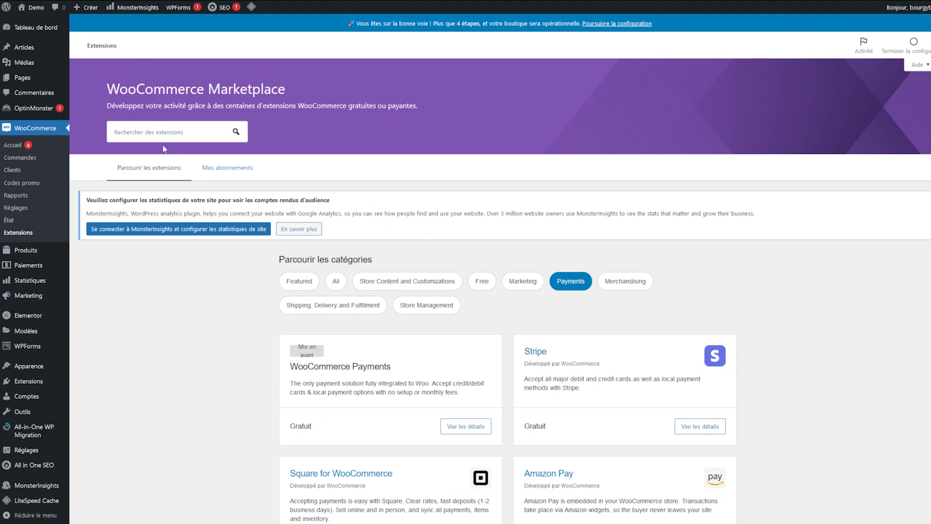
{"action": "scroll", "coordinate": [468, 376], "scroll_direction": "down", "scroll_amount": 5}
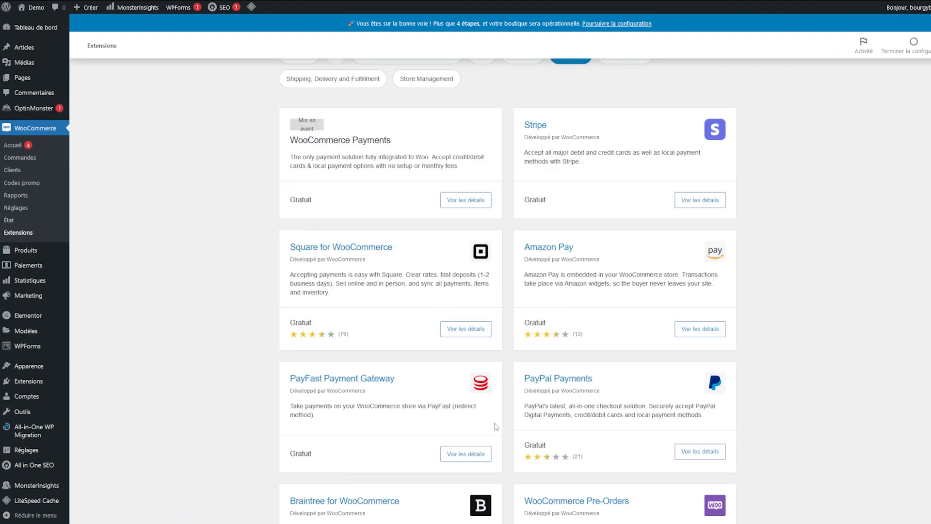
Step: Try the free PayPal Payments download and checkout, then abandon via Retour à WooCommerce.com
{"action": "left_click", "coordinate": [579, 392]}
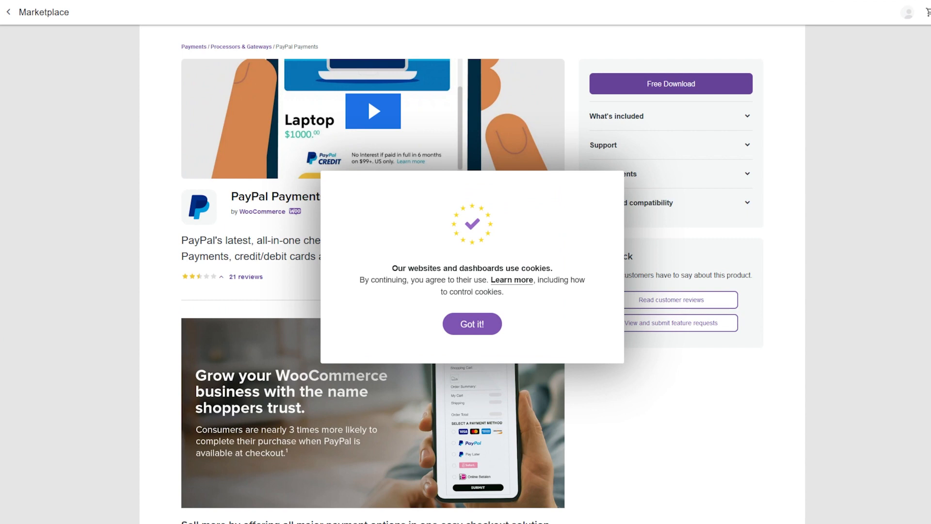
{"action": "left_click", "coordinate": [671, 88]}
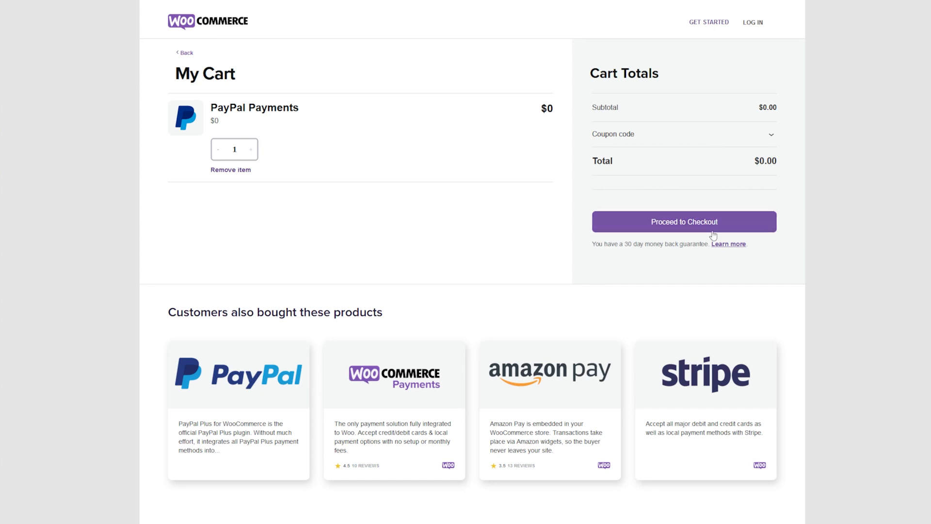
{"action": "left_click", "coordinate": [685, 222]}
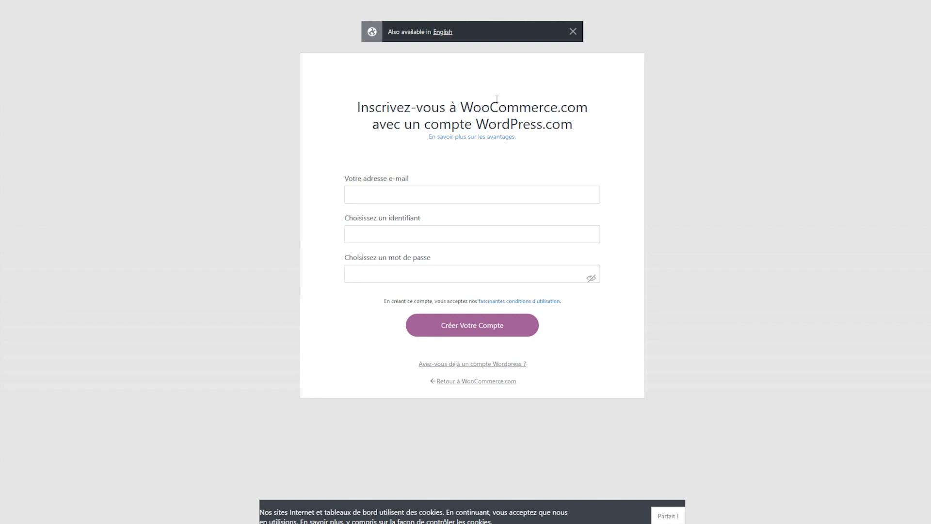
{"action": "left_click", "coordinate": [493, 379]}
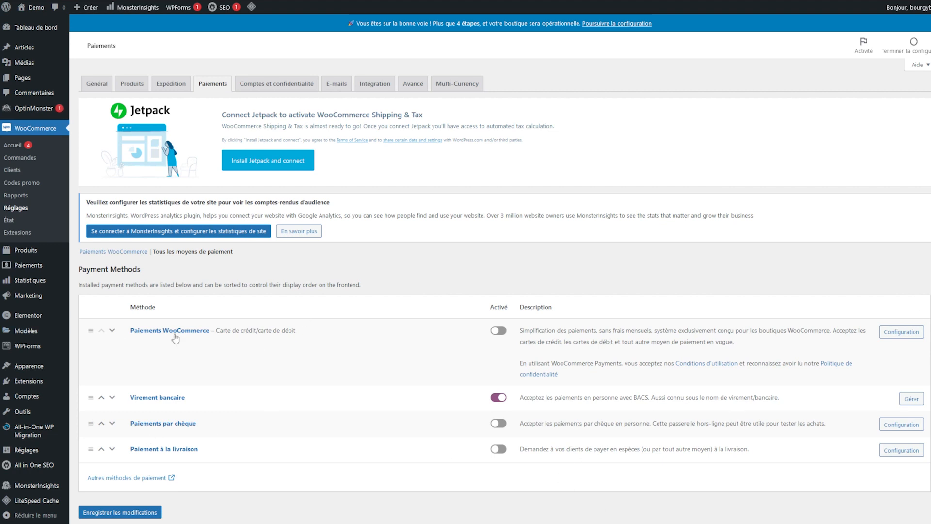
{"action": "left_click", "coordinate": [891, 335]}
Step: On the Expédition tab, begin adding a new shipping zone
{"action": "left_click", "coordinate": [167, 85]}
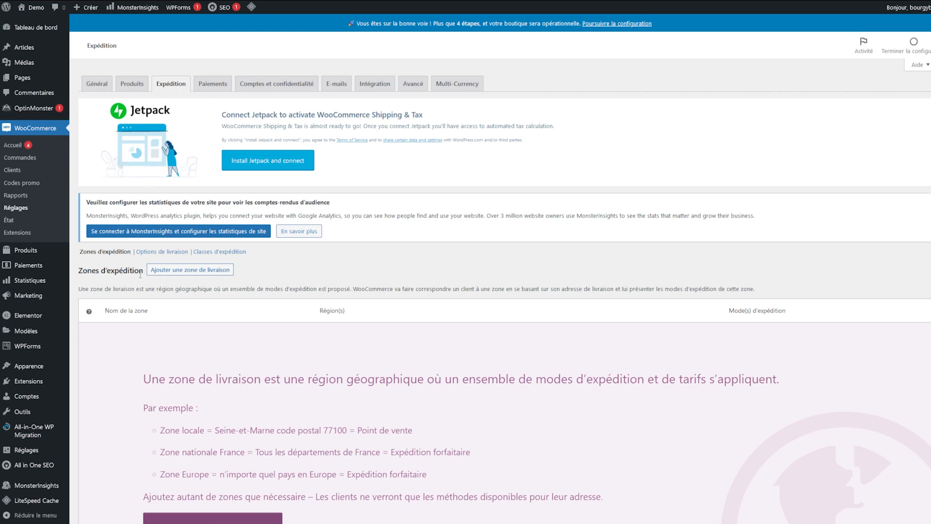
{"action": "scroll", "coordinate": [139, 235], "scroll_direction": "down", "scroll_amount": 3}
{"action": "scroll", "coordinate": [162, 316], "scroll_direction": "up", "scroll_amount": 2}
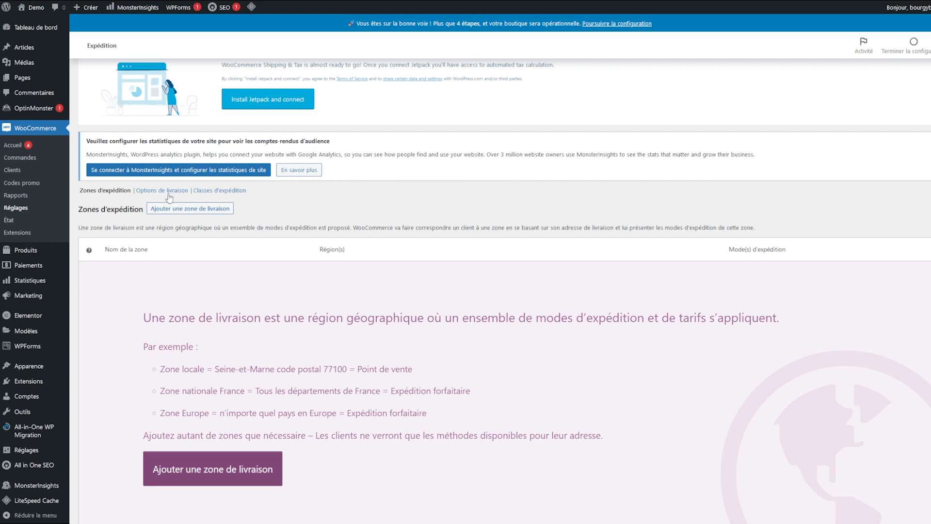
{"action": "left_click", "coordinate": [179, 210]}
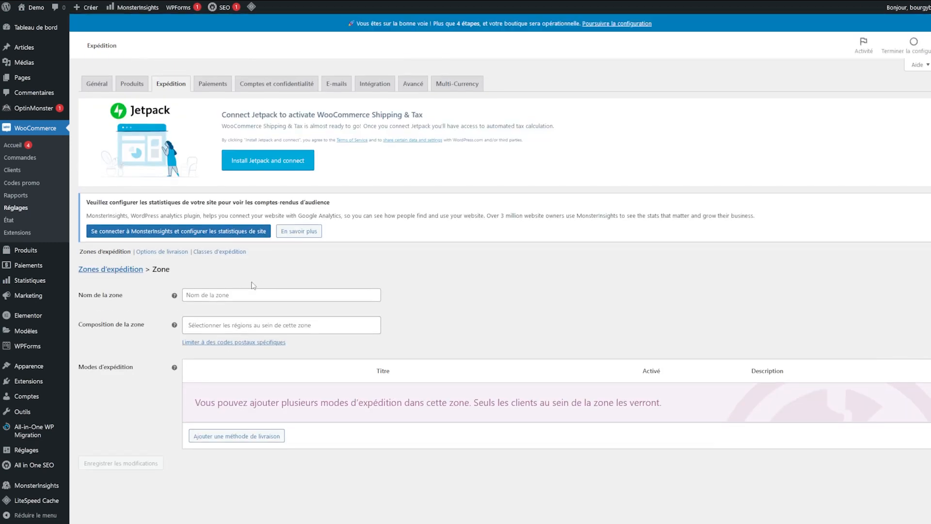
Step: Name the new shipping zone 'France'
{"action": "left_click", "coordinate": [252, 297]}
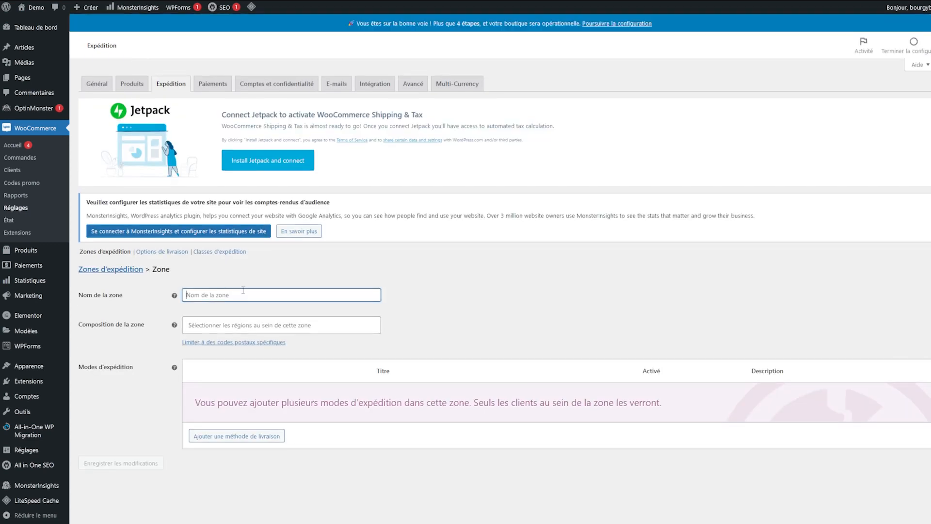
{"action": "type", "text": "France"}
{"action": "double_click", "coordinate": [487, 277]}
Step: Add the country France as the zone's region and save the zone
{"action": "left_click", "coordinate": [255, 325]}
{"action": "type", "text": "Afrique"}
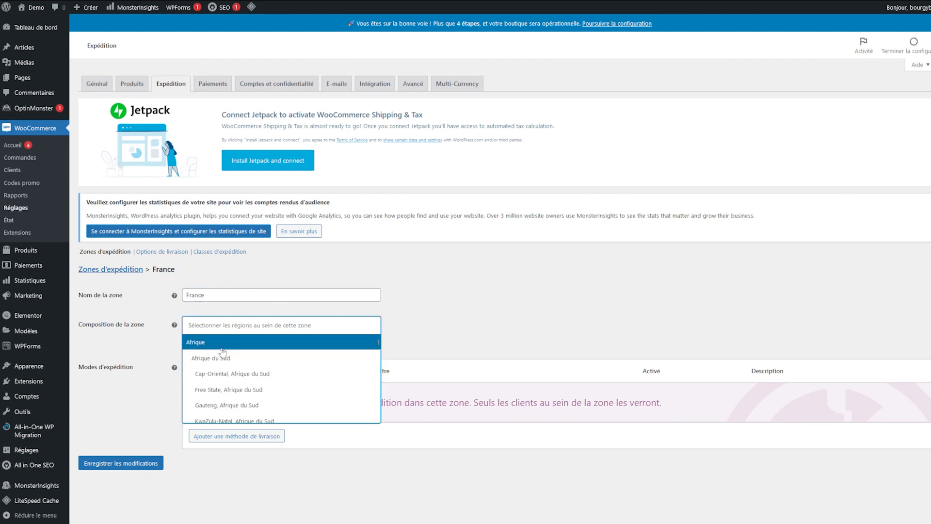
{"action": "type", "text": "France"}
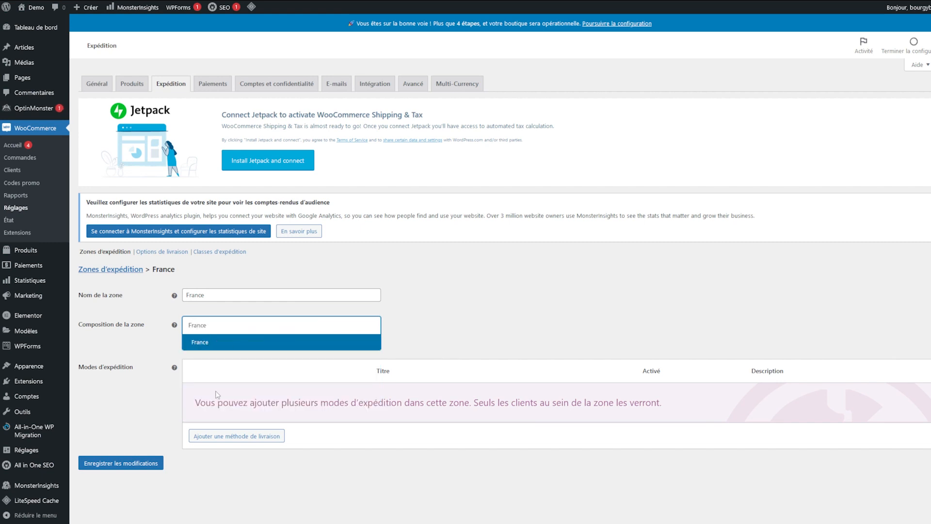
{"action": "left_click", "coordinate": [278, 346]}
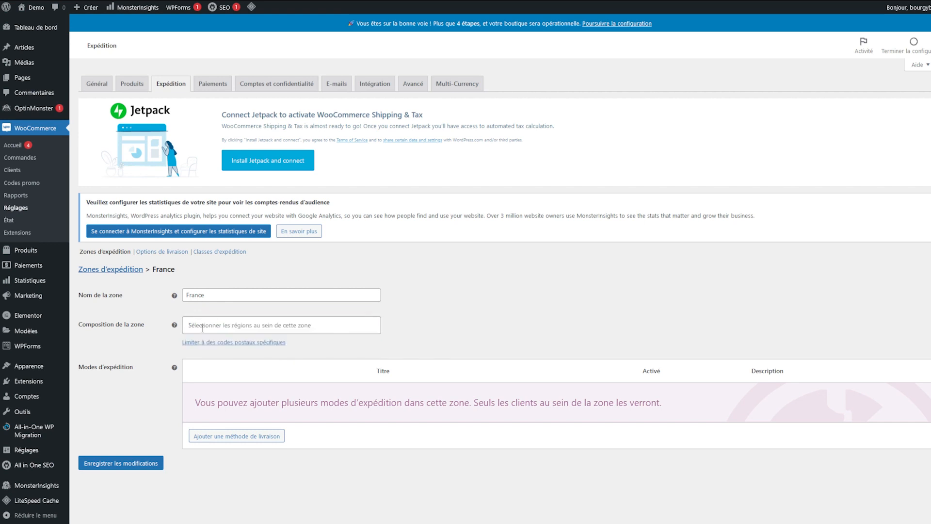
{"action": "left_click", "coordinate": [203, 328]}
{"action": "type", "text": "Europ"}
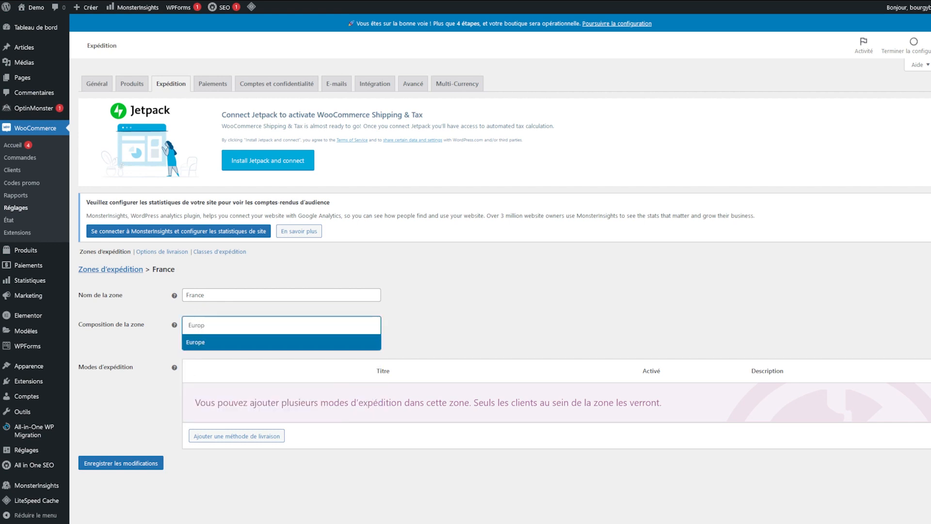
{"action": "key", "text": "BackSpace"}
{"action": "key", "text": "BackSpace"}
{"action": "key", "text": "BackSpace"}
{"action": "key", "text": "BackSpace"}
{"action": "key", "text": "BackSpace"}
{"action": "type", "text": "Fra"}
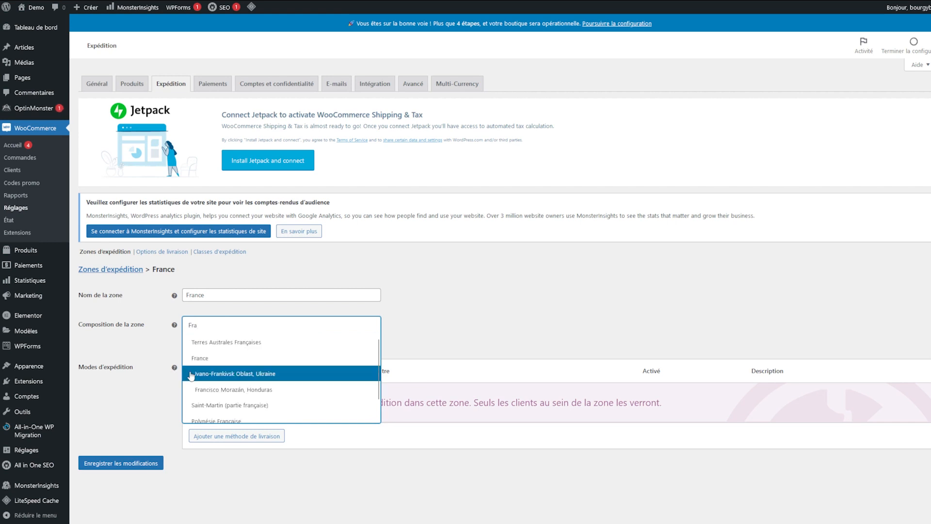
{"action": "left_click", "coordinate": [286, 358]}
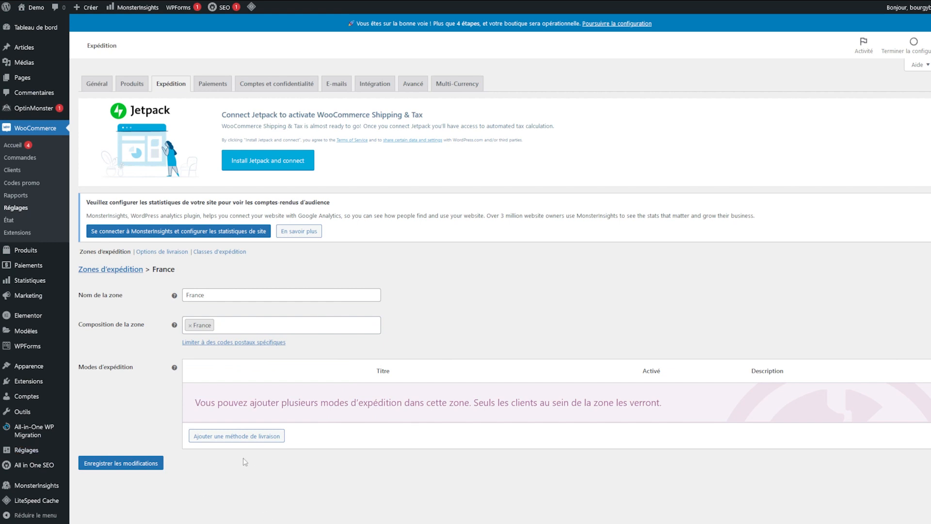
{"action": "left_click", "coordinate": [129, 463]}
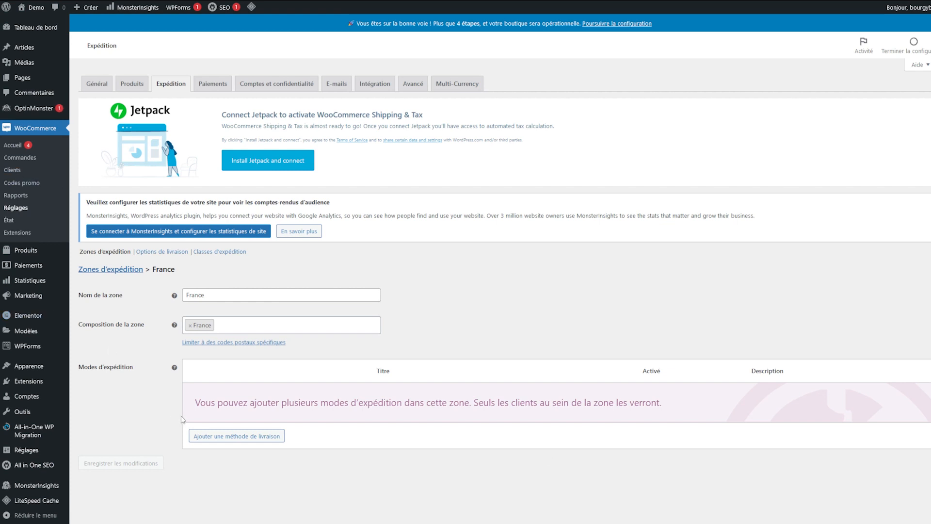
{"action": "left_click", "coordinate": [206, 435]}
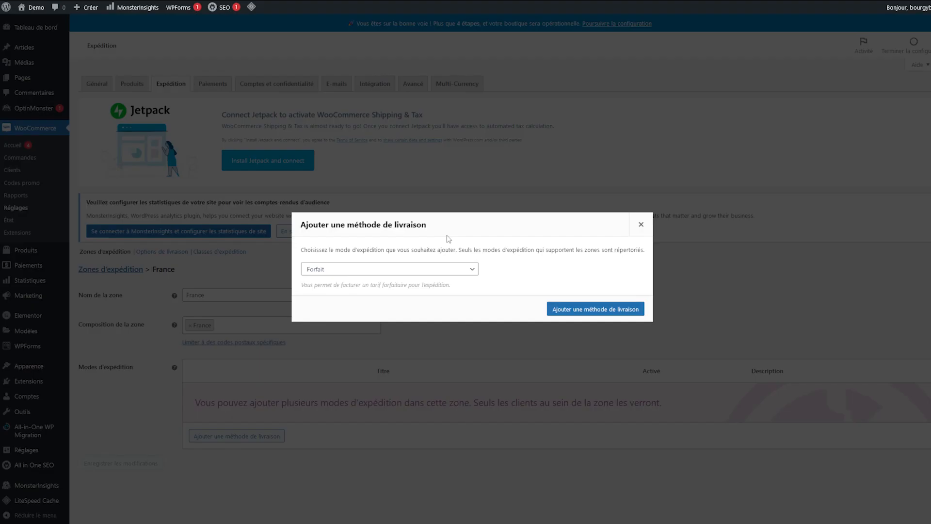
Step: Add a Forfait flat-rate shipping method to the France zone
{"action": "left_click", "coordinate": [378, 271]}
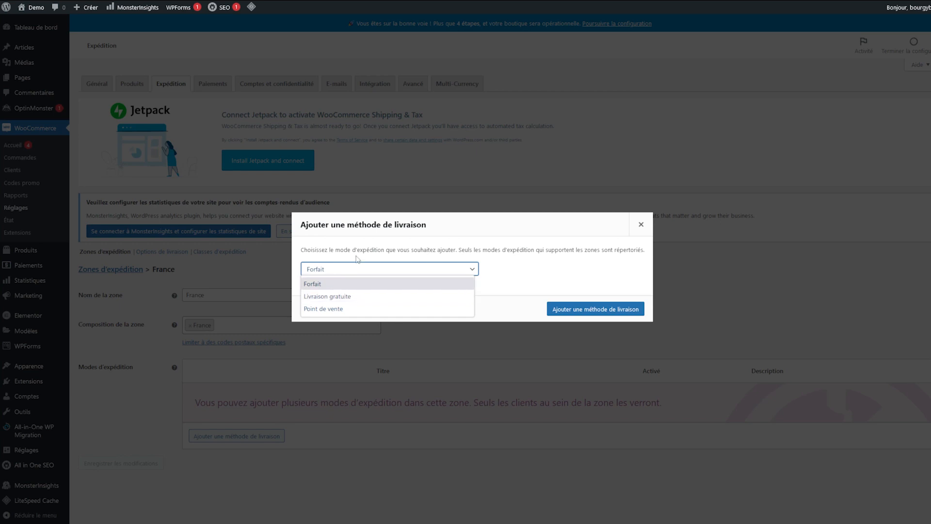
{"action": "left_click", "coordinate": [352, 286]}
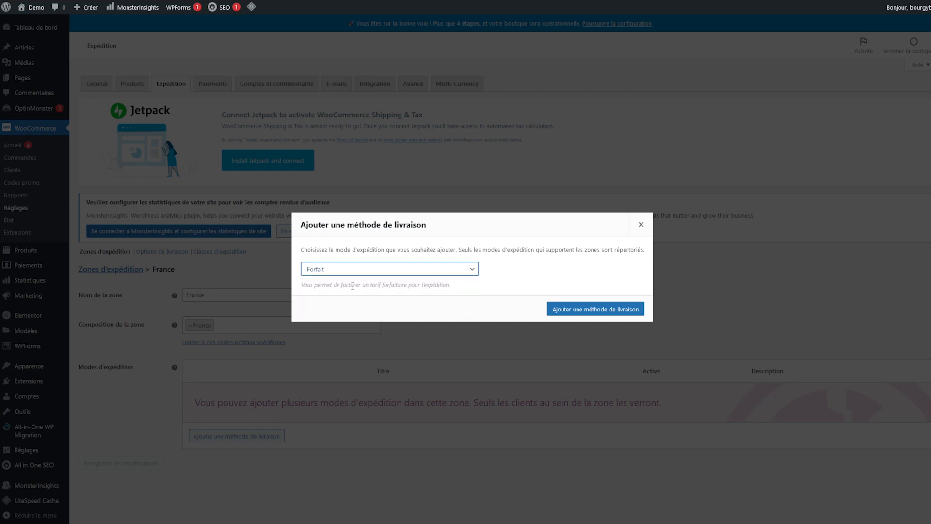
{"action": "left_click", "coordinate": [605, 309]}
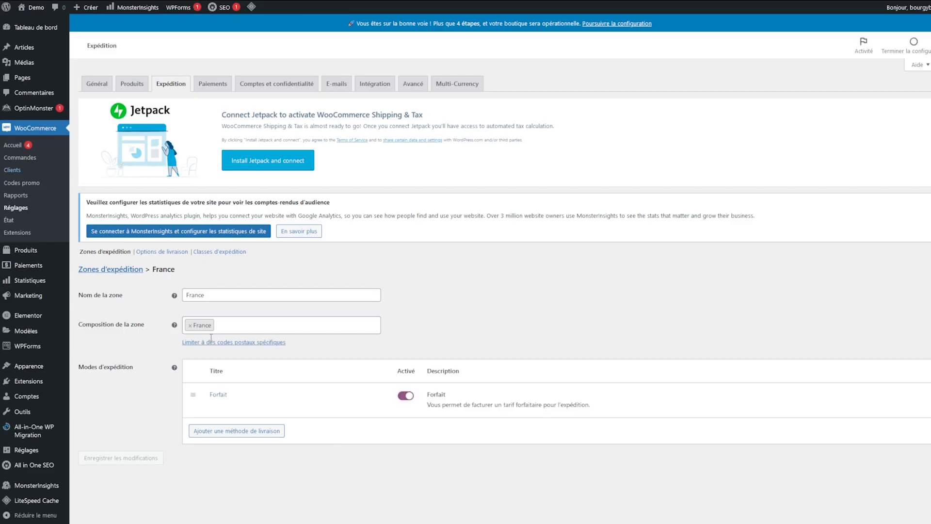
Step: Set the Forfait method's cost to 20 and save it
{"action": "left_click", "coordinate": [219, 395]}
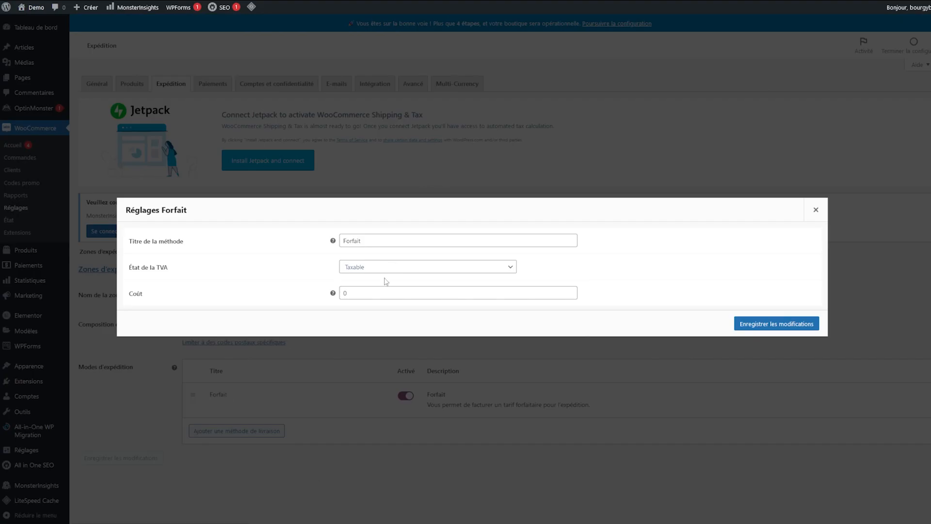
{"action": "left_click", "coordinate": [378, 292]}
{"action": "key", "text": "ctrl+a"}
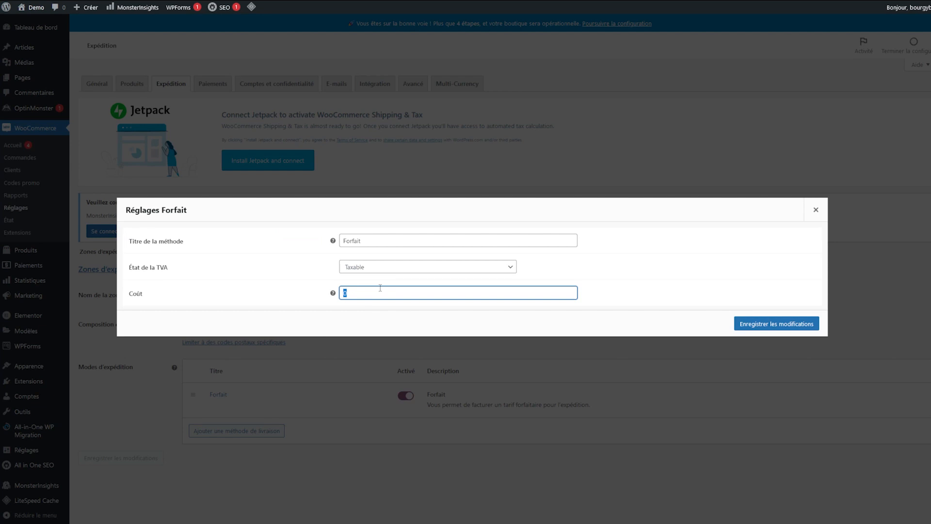
{"action": "type", "text": "20"}
{"action": "left_click", "coordinate": [778, 323]}
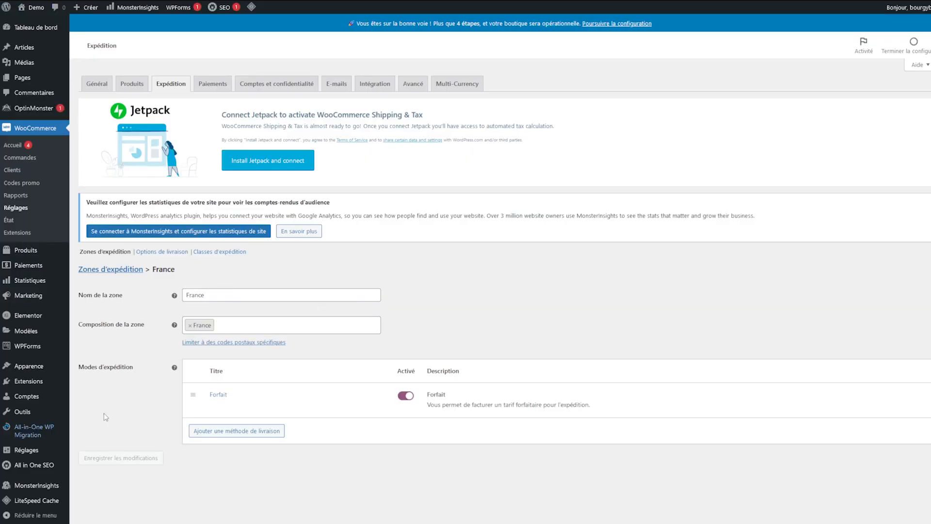
Step: Set the Forfait method's title to 'Forfait'
{"action": "left_click", "coordinate": [216, 394]}
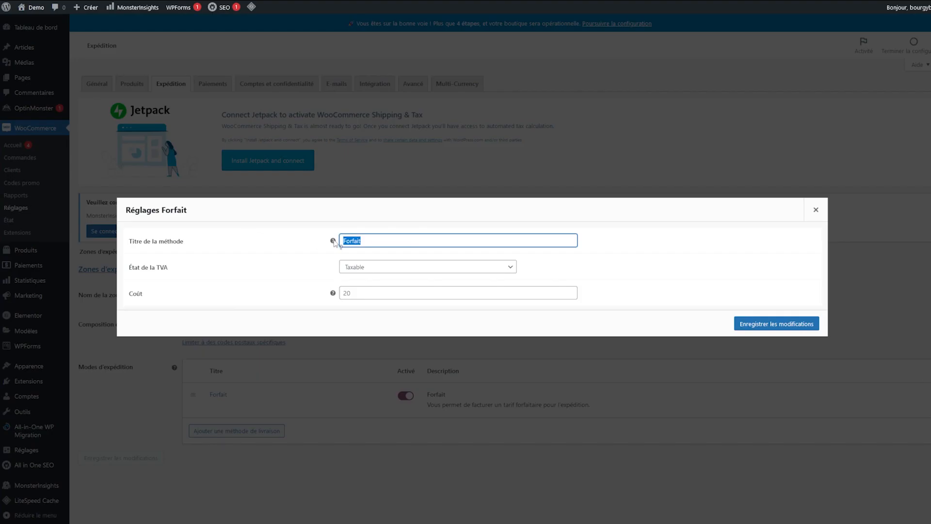
{"action": "left_click", "coordinate": [374, 236]}
{"action": "key", "text": "ctrl+a"}
{"action": "type", "text": "Livraison Coll"}
{"action": "key", "text": "BackSpace"}
{"action": "key", "text": "BackSpace"}
{"action": "key", "text": "BackSpace"}
{"action": "key", "text": "BackSpace"}
{"action": "key", "text": "BackSpace"}
{"action": "key", "text": "BackSpace"}
{"action": "key", "text": "BackSpace"}
{"action": "key", "text": "BackSpace"}
{"action": "key", "text": "BackSpace"}
{"action": "key", "text": "BackSpace"}
{"action": "key", "text": "BackSpace"}
{"action": "key", "text": "BackSpace"}
{"action": "key", "text": "BackSpace"}
{"action": "key", "text": "BackSpace"}
{"action": "type", "text": "Forfait"}
Step: Save the Forfait settings and add a Point de vente pickup method to the France zone
{"action": "left_click", "coordinate": [757, 324]}
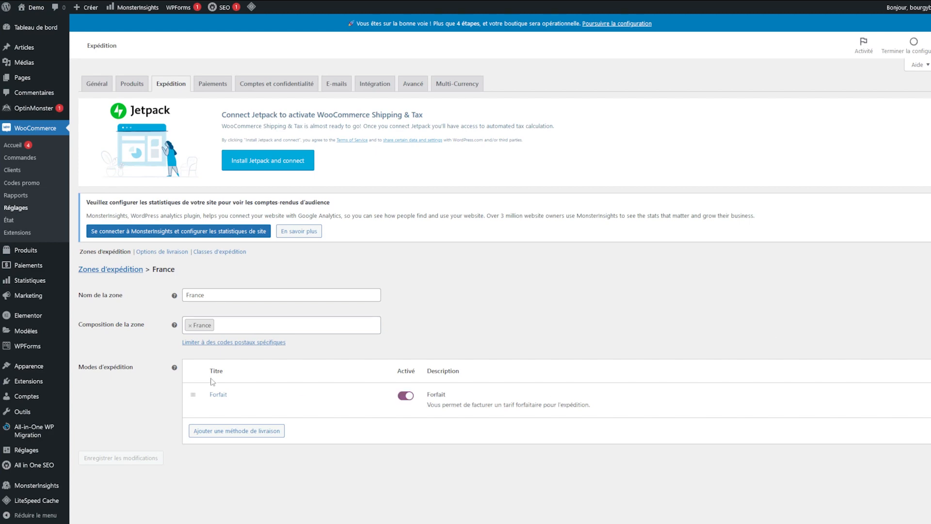
{"action": "left_click", "coordinate": [225, 431]}
{"action": "left_click", "coordinate": [383, 269]}
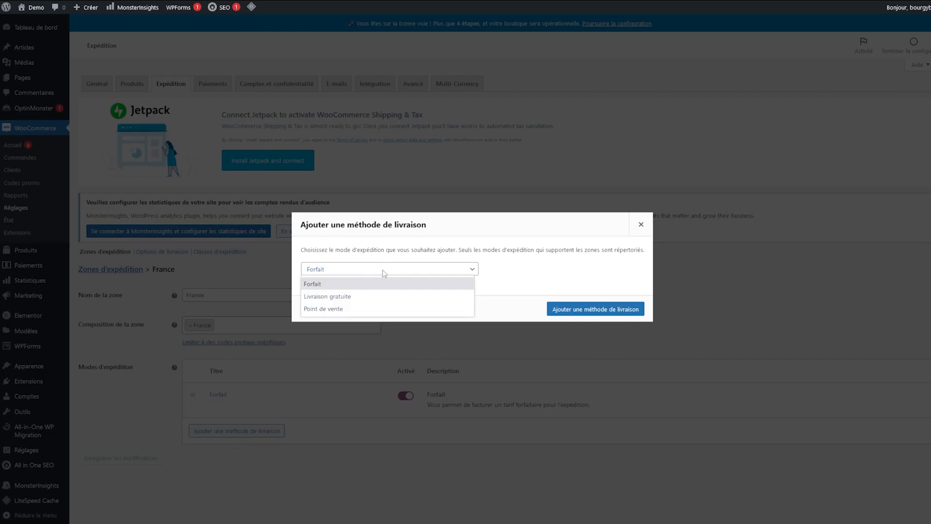
{"action": "left_click", "coordinate": [343, 309]}
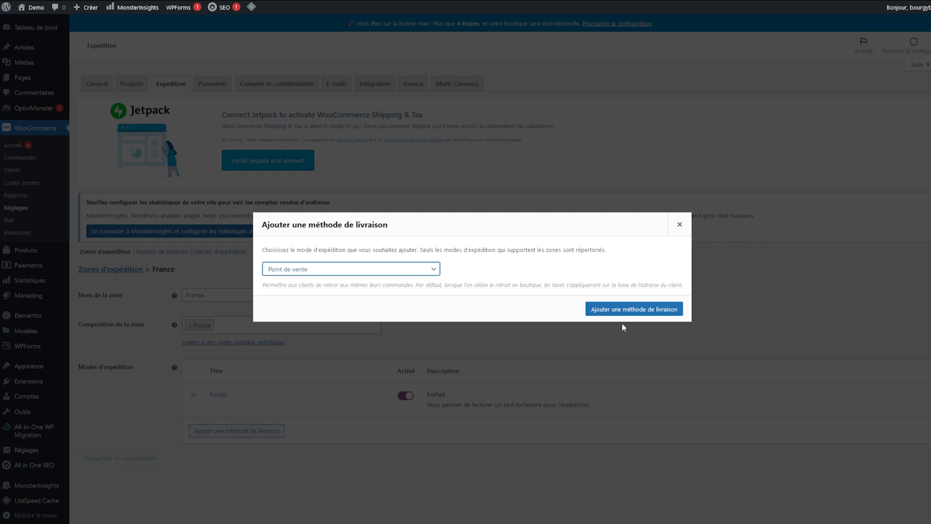
{"action": "left_click", "coordinate": [636, 310]}
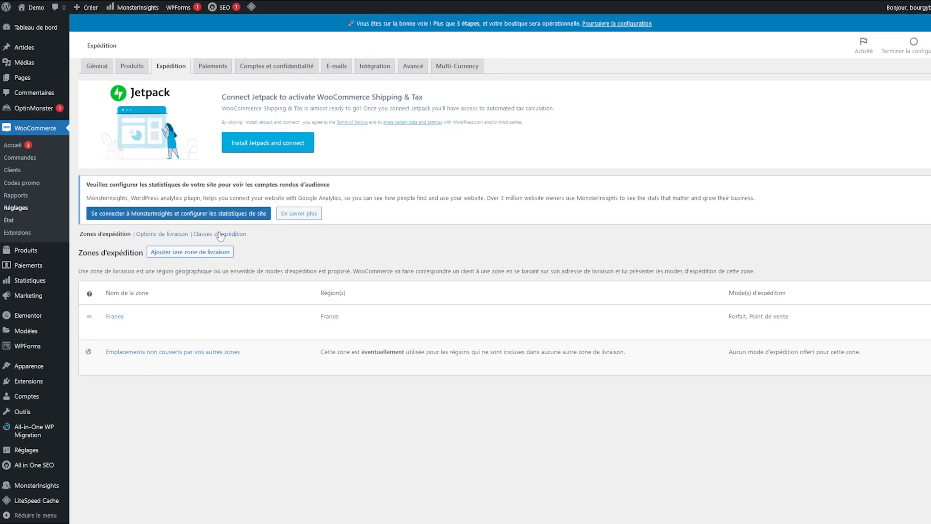
{"action": "left_click", "coordinate": [218, 254]}
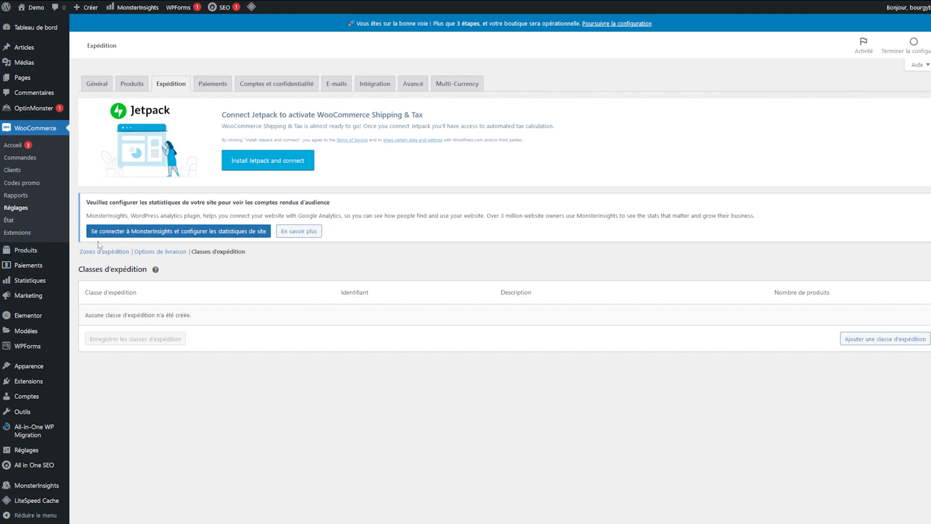
{"action": "left_click", "coordinate": [106, 253]}
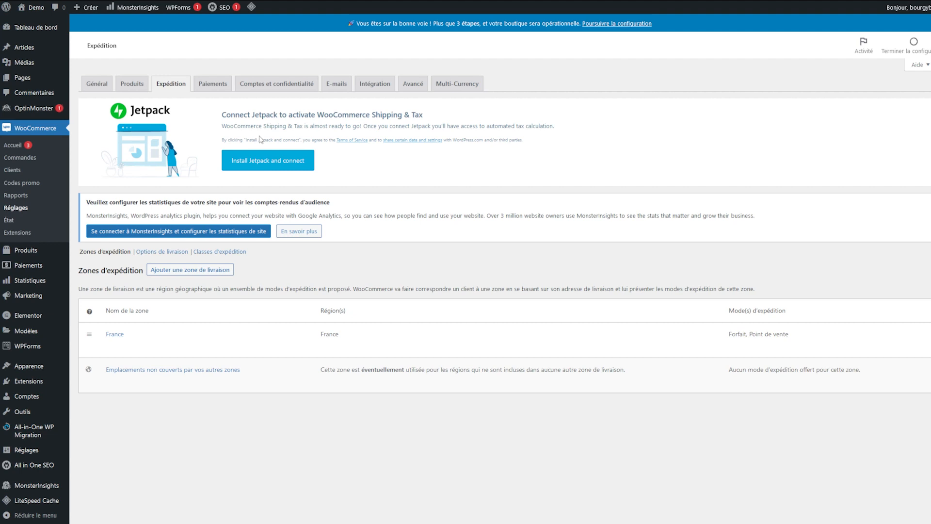
Step: In Général settings, tick Activer le calcul et le coût de la taxe and save
{"action": "left_click", "coordinate": [107, 86]}
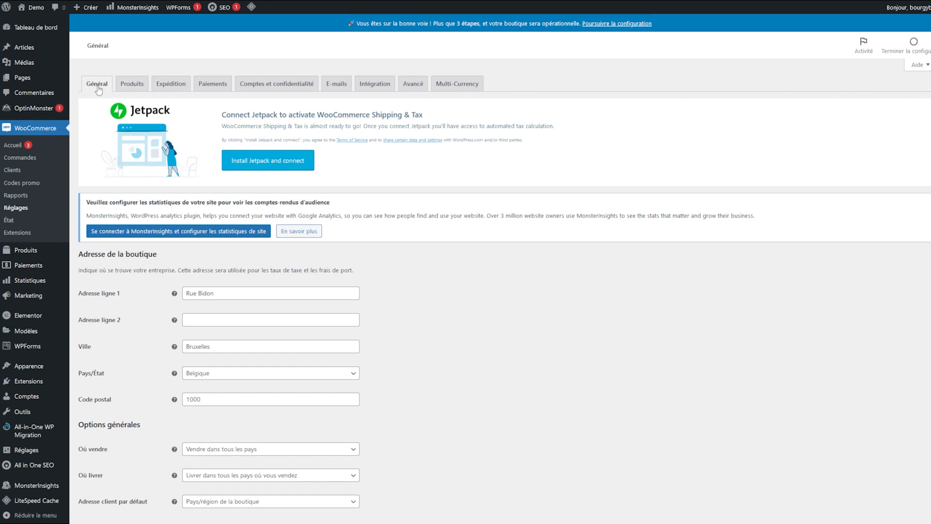
{"action": "scroll", "coordinate": [121, 417], "scroll_direction": "down", "scroll_amount": 6}
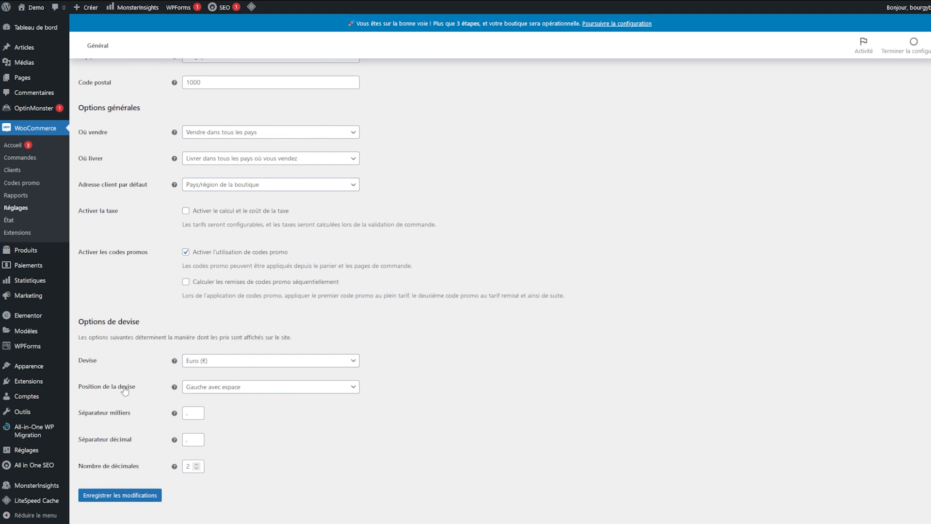
{"action": "left_click", "coordinate": [186, 211]}
{"action": "left_click", "coordinate": [116, 495]}
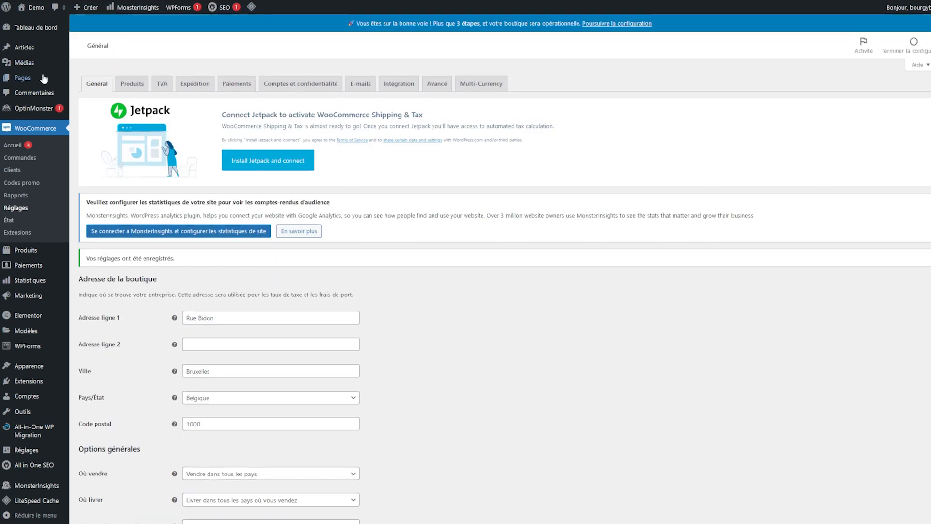
Step: Open the TVA settings and go to the Taux standards tax rates table
{"action": "left_click", "coordinate": [162, 83]}
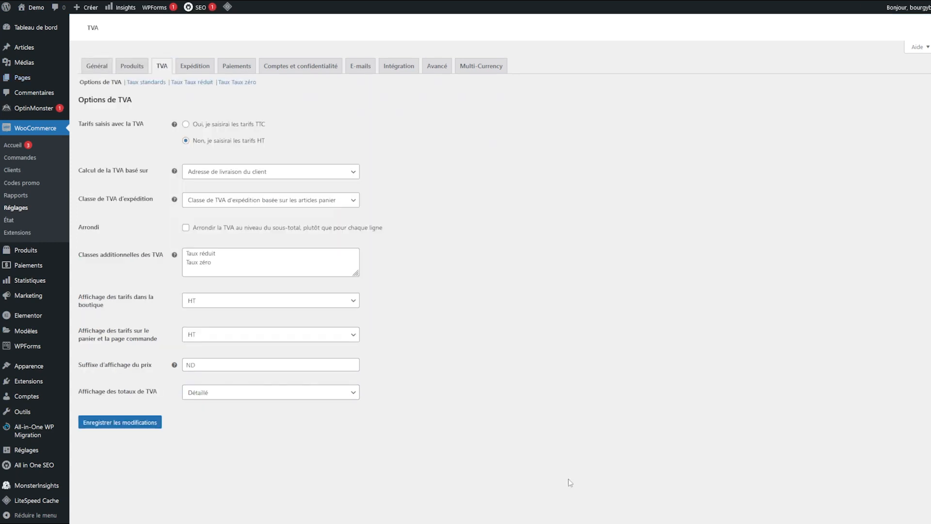
{"action": "scroll", "coordinate": [500, 402], "scroll_direction": "down", "scroll_amount": 2}
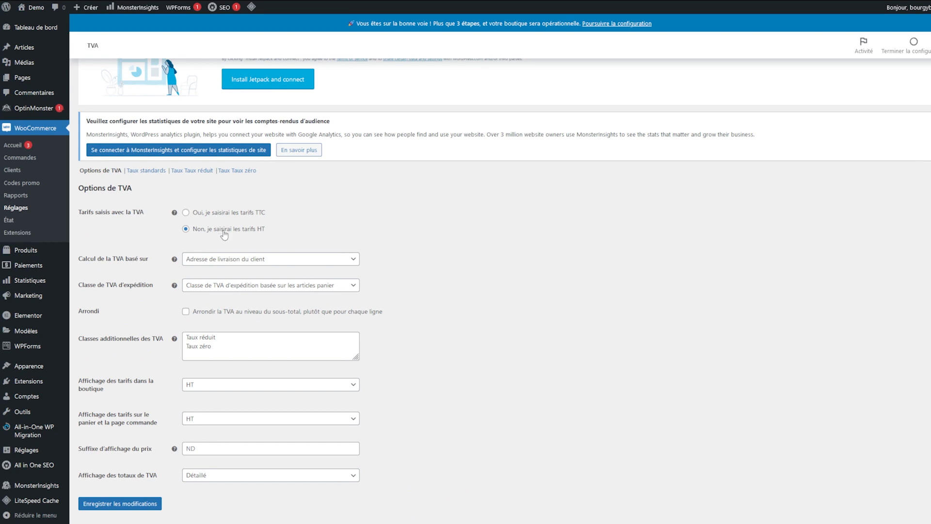
{"action": "left_click_drag", "start_coordinate": [208, 238], "coordinate": [233, 260]}
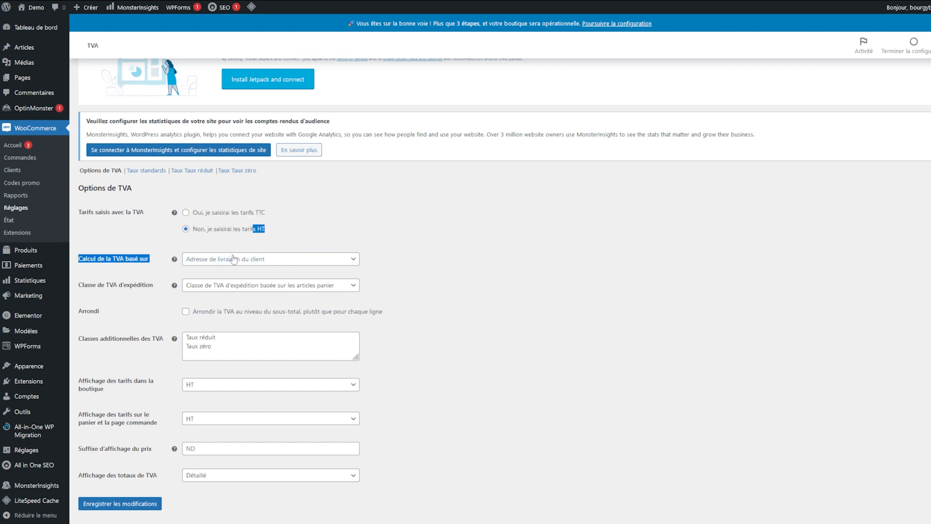
{"action": "left_click", "coordinate": [417, 236]}
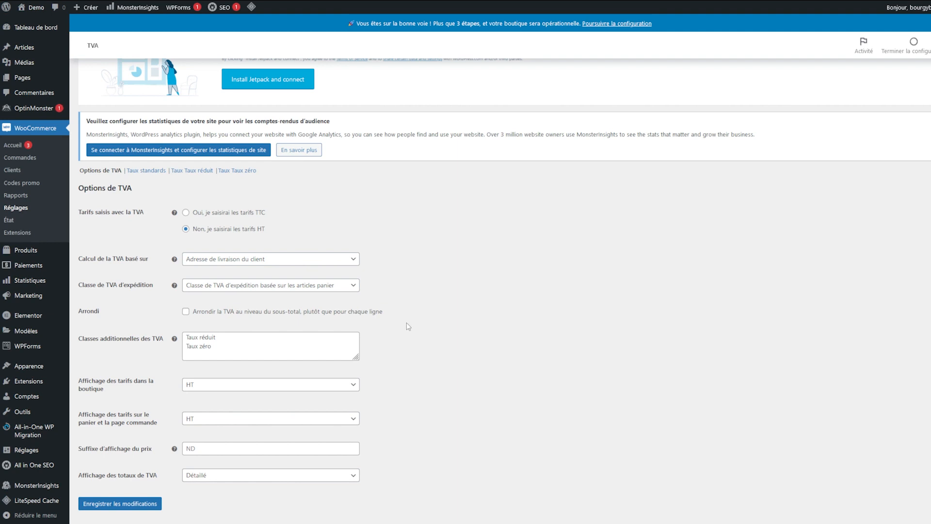
{"action": "left_click", "coordinate": [146, 171]}
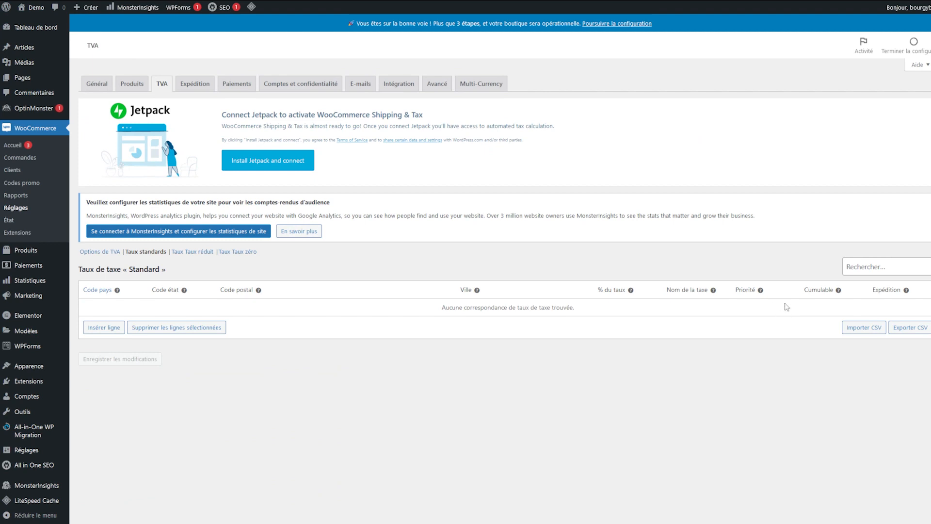
Step: Glance at the Importer CSV page, then return to the standard rates table
{"action": "left_click", "coordinate": [863, 328]}
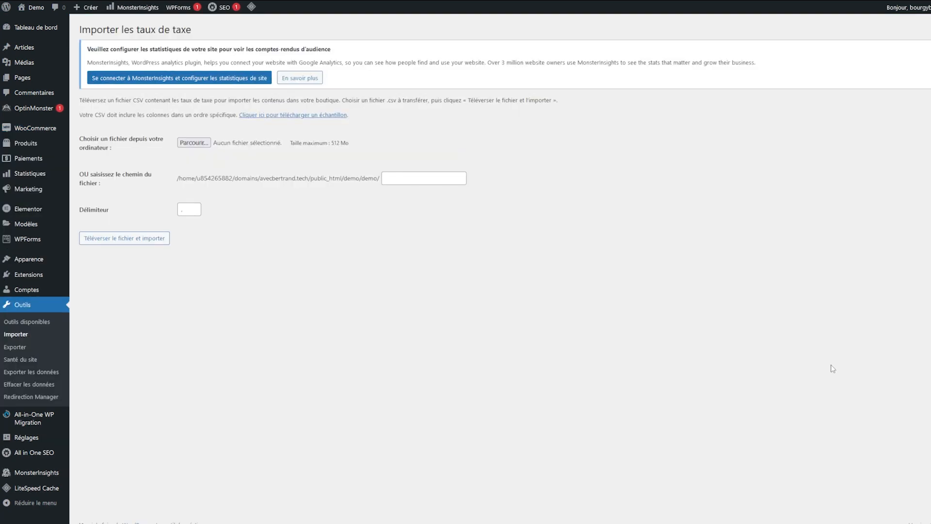
{"action": "left_click_drag", "start_coordinate": [199, 178], "coordinate": [381, 187]}
{"action": "left_click", "coordinate": [302, 165]}
{"action": "key", "text": "alt+Left"}
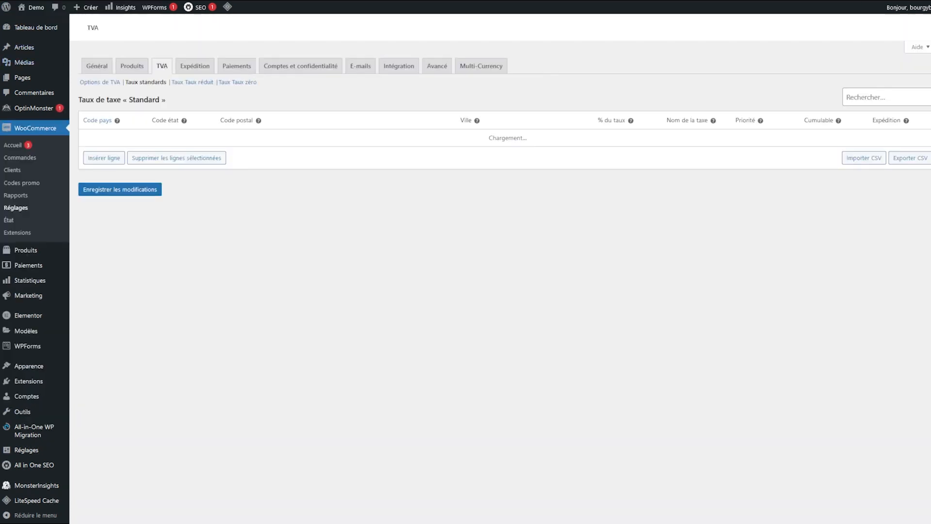
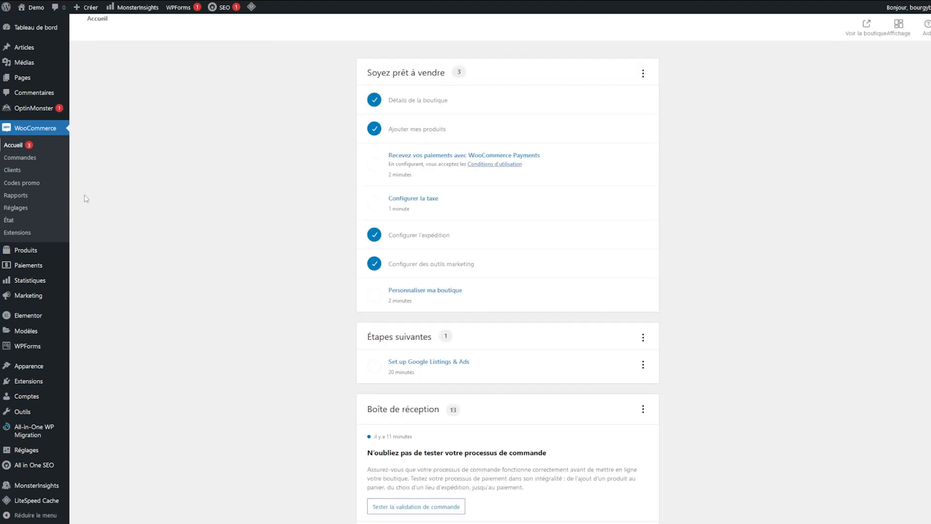
Step: Skip the WooCommerce Tax setup, choose Configurer manuellement, and insert a blank standard tax rate row
{"action": "left_click", "coordinate": [411, 202]}
{"action": "left_click_drag", "start_coordinate": [398, 113], "coordinate": [439, 190]}
{"action": "left_click", "coordinate": [438, 190]}
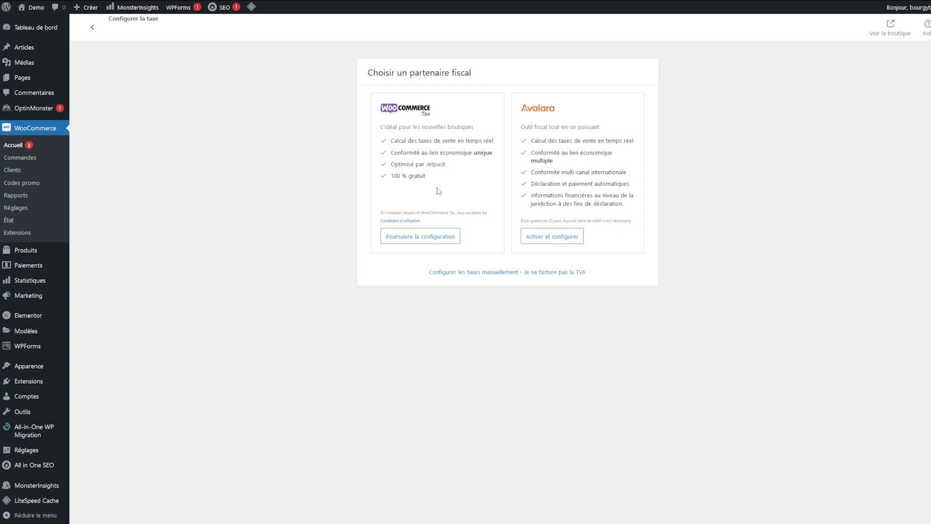
{"action": "left_click", "coordinate": [419, 239]}
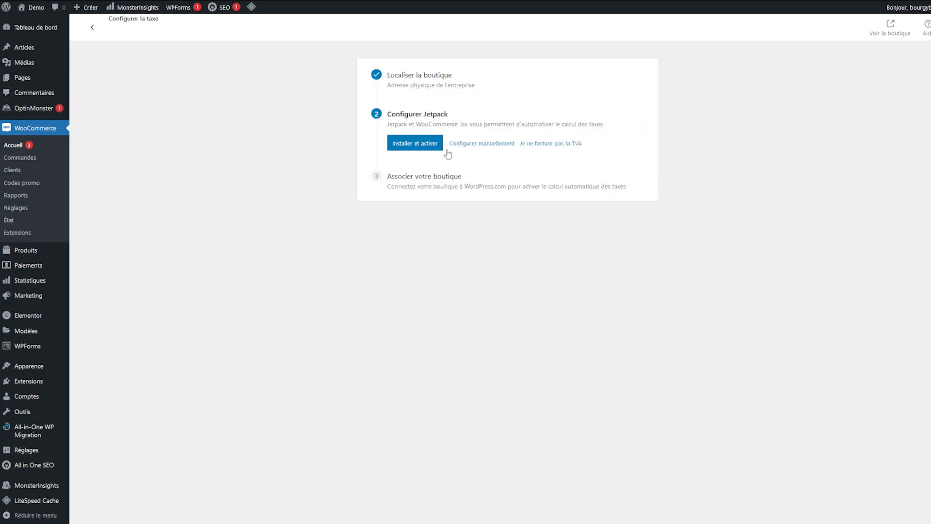
{"action": "left_click_drag", "start_coordinate": [499, 156], "coordinate": [452, 214]}
{"action": "left_click", "coordinate": [457, 219]}
{"action": "left_click", "coordinate": [497, 151]}
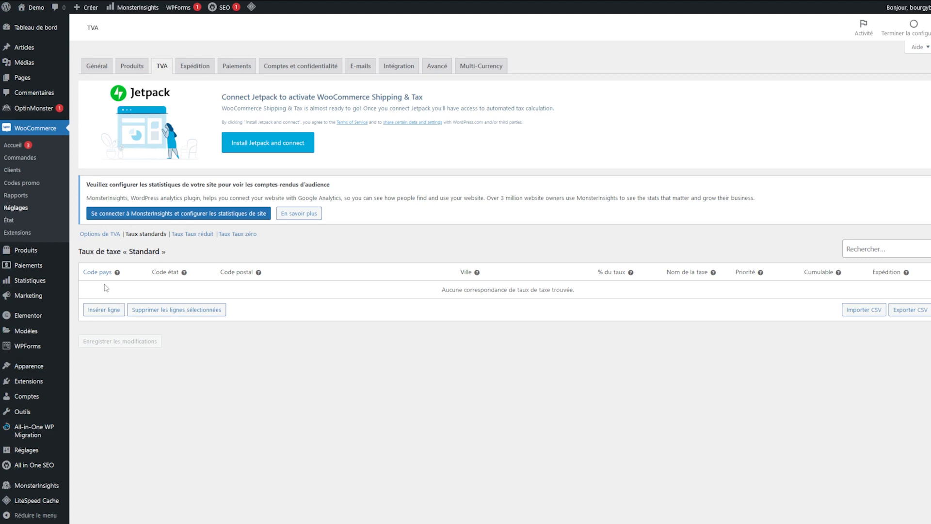
{"action": "left_click", "coordinate": [117, 311]}
Step: Start editing the new tax row, then go to Marketing > Codes promo
{"action": "left_click", "coordinate": [121, 291]}
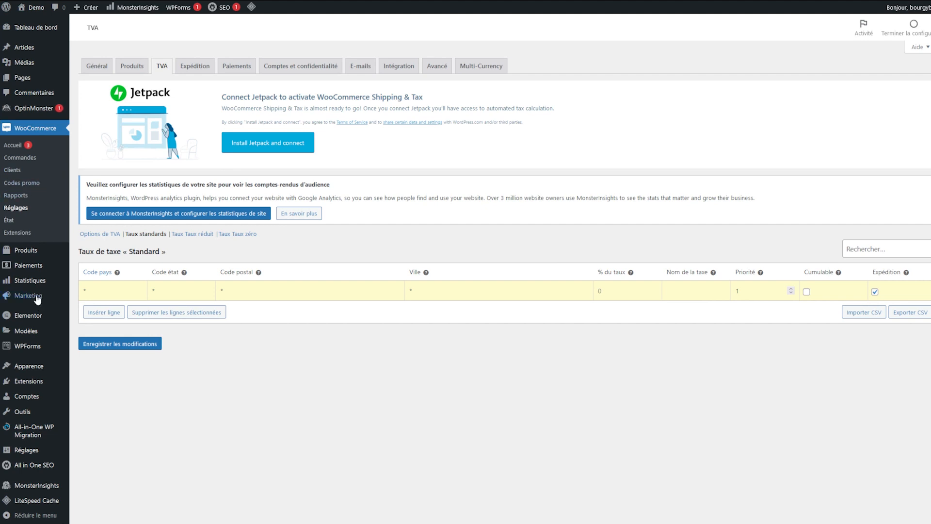
{"action": "mouse_move", "coordinate": [36, 302]}
{"action": "left_click", "coordinate": [108, 321]}
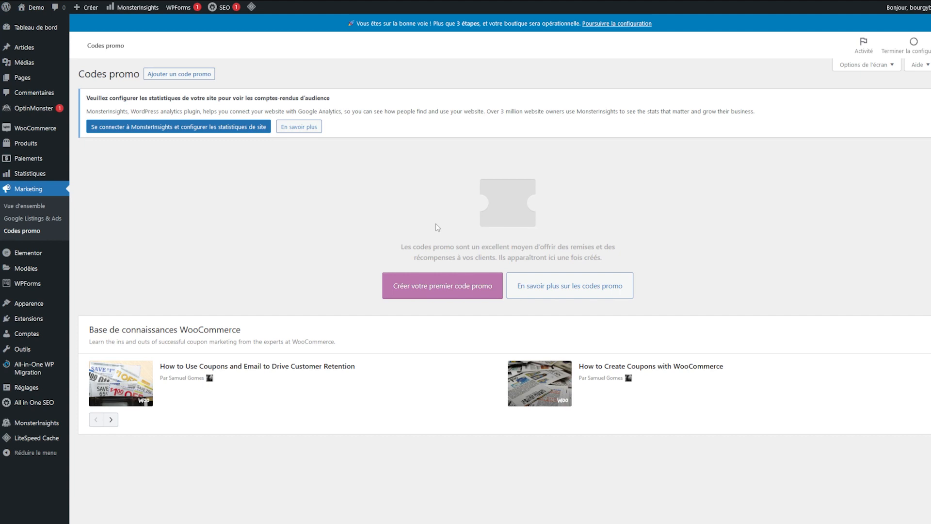
Step: Start the first promo code and set its code to PROMO10
{"action": "left_click", "coordinate": [443, 290]}
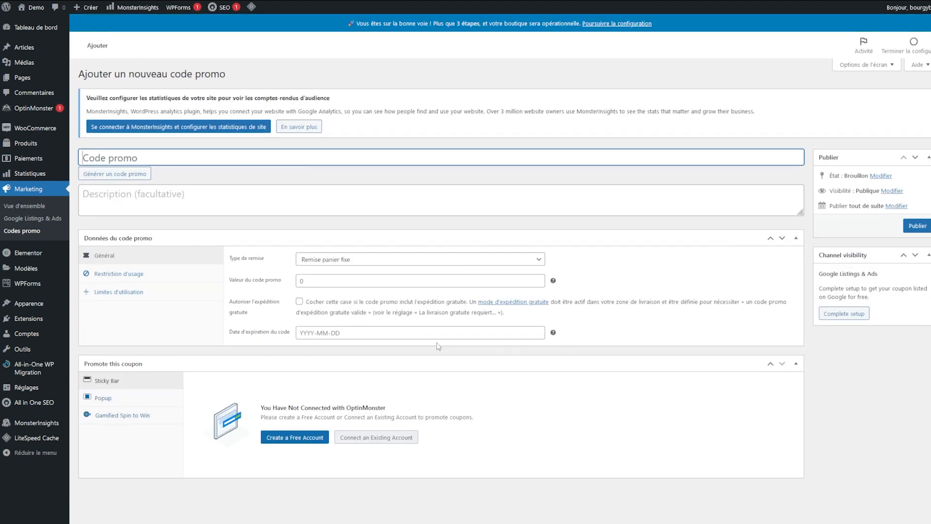
{"action": "left_click", "coordinate": [479, 360]}
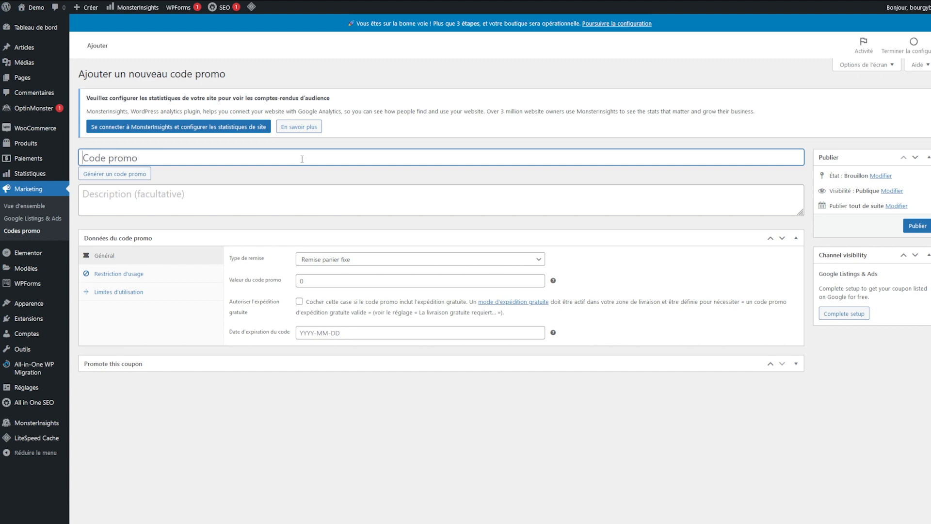
{"action": "type", "text": "PROMO10"}
{"action": "left_click", "coordinate": [570, 118]}
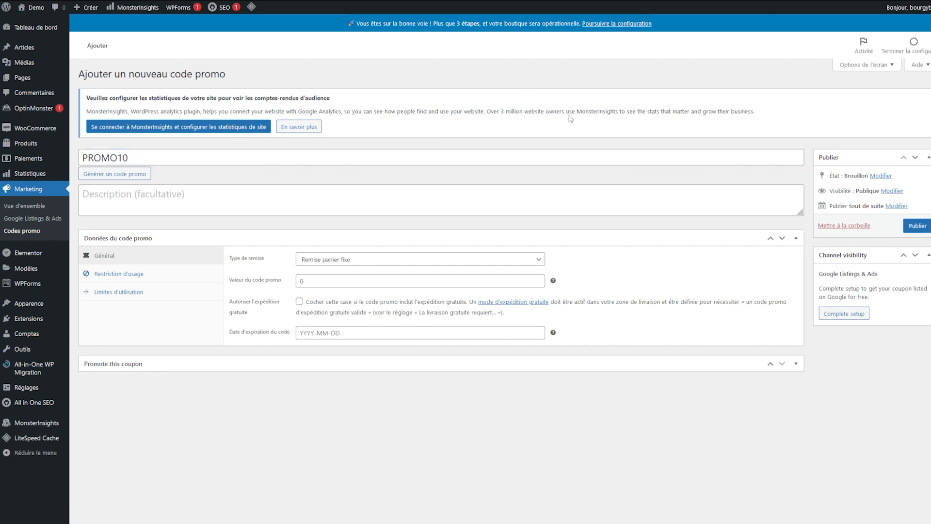
{"action": "left_click", "coordinate": [177, 200]}
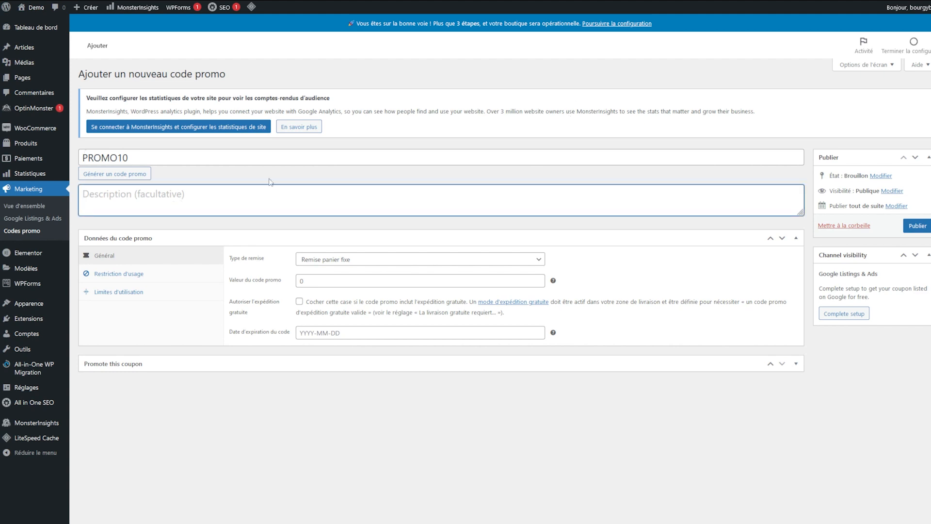
{"action": "left_click", "coordinate": [133, 175]}
{"action": "left_click", "coordinate": [134, 177]}
{"action": "double_click", "coordinate": [148, 155]}
{"action": "type", "text": "PR"}
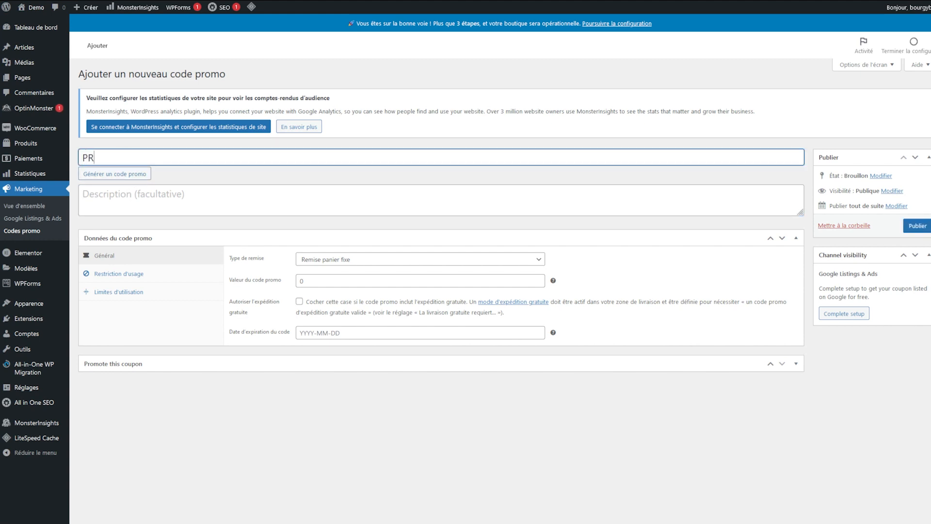
{"action": "type", "text": "OMO10"}
{"action": "left_click", "coordinate": [367, 434]}
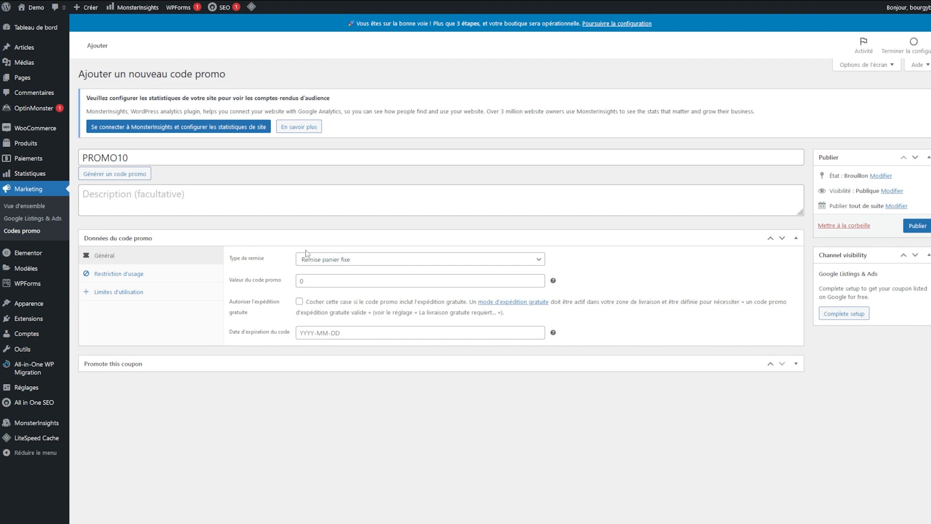
Step: Make PROMO10 a Remise en pourcentage discount with a value of 10
{"action": "left_click", "coordinate": [320, 260]}
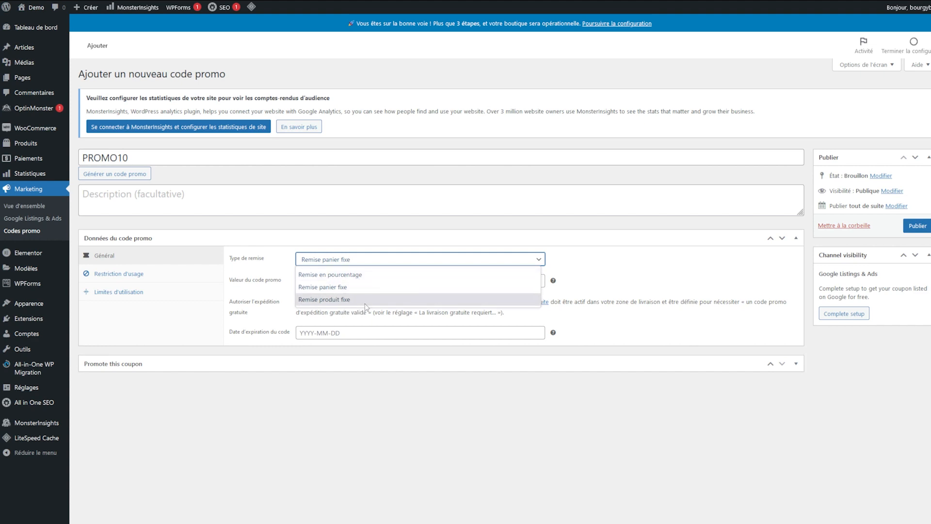
{"action": "left_click", "coordinate": [319, 275]}
{"action": "left_click", "coordinate": [314, 279]}
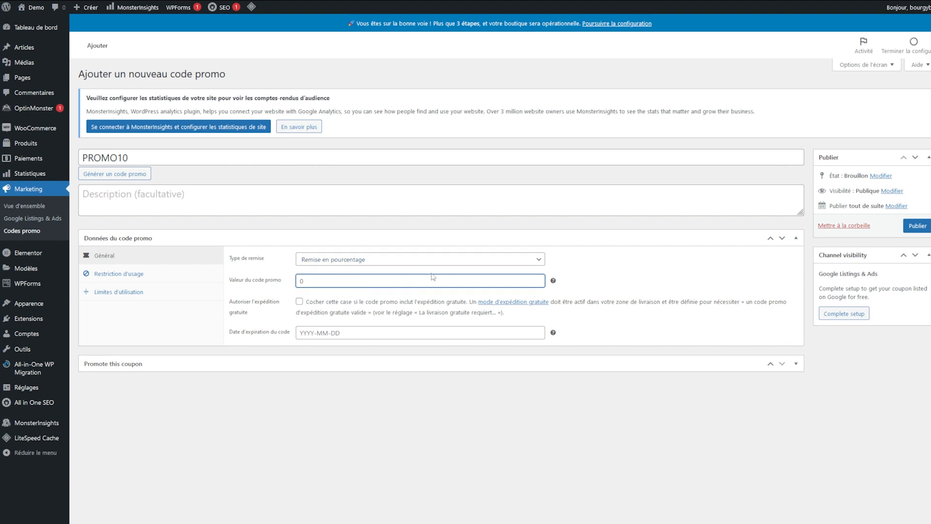
{"action": "type", "text": "10"}
{"action": "double_click", "coordinate": [507, 413]}
{"action": "left_click", "coordinate": [223, 430]}
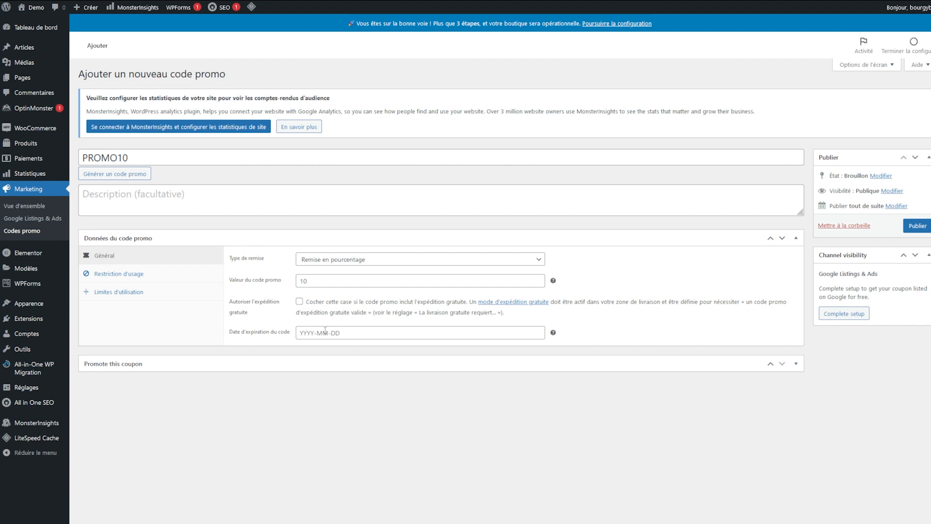
{"action": "left_click", "coordinate": [149, 277]}
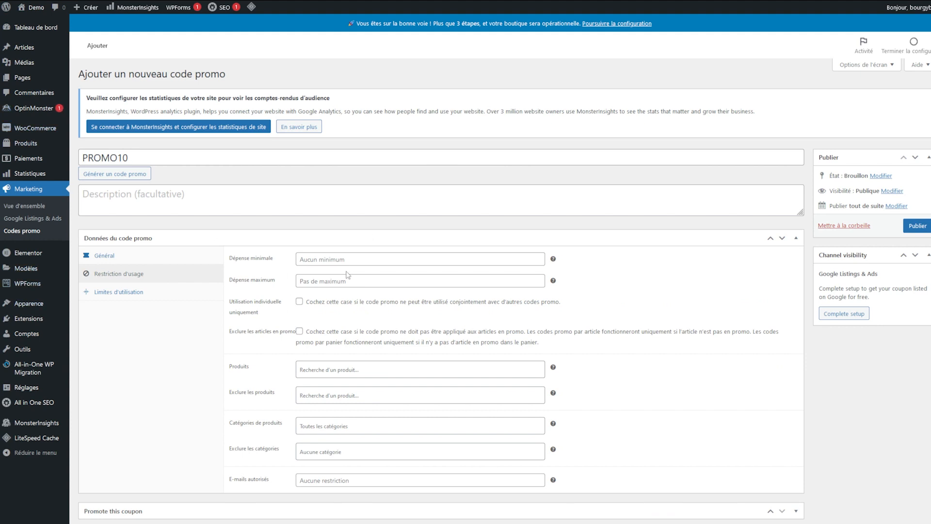
Step: Set PROMO10's Dépense minimale to 100, leaving product and category restrictions empty
{"action": "left_click", "coordinate": [391, 264]}
{"action": "type", "text": "100"}
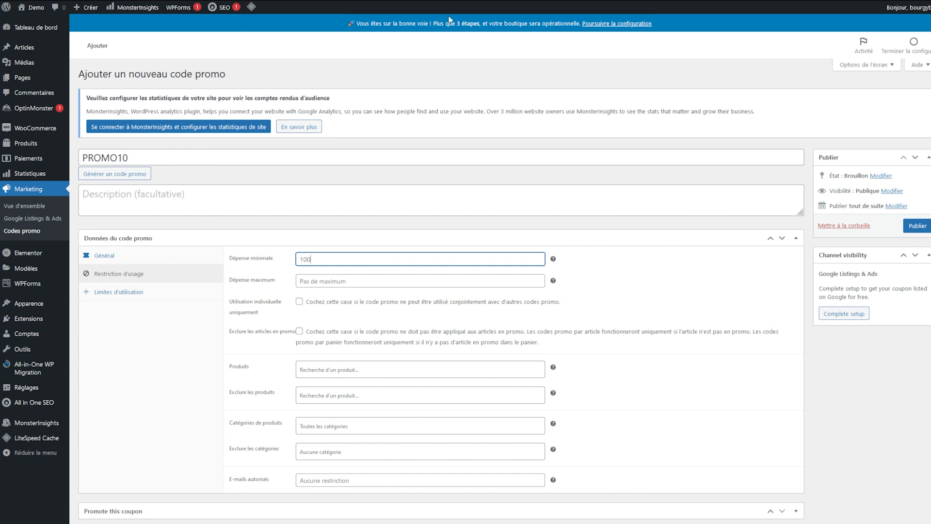
{"action": "left_click", "coordinate": [386, 200]}
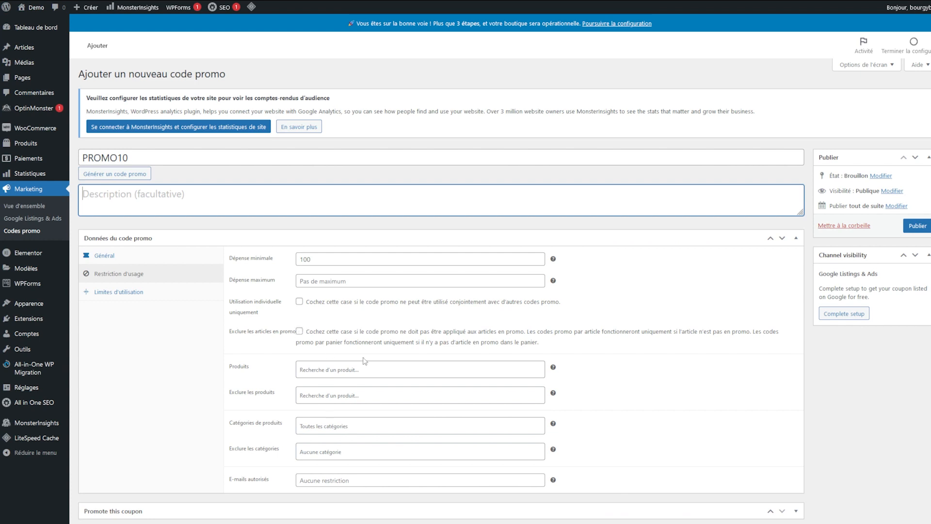
{"action": "left_click", "coordinate": [360, 374]}
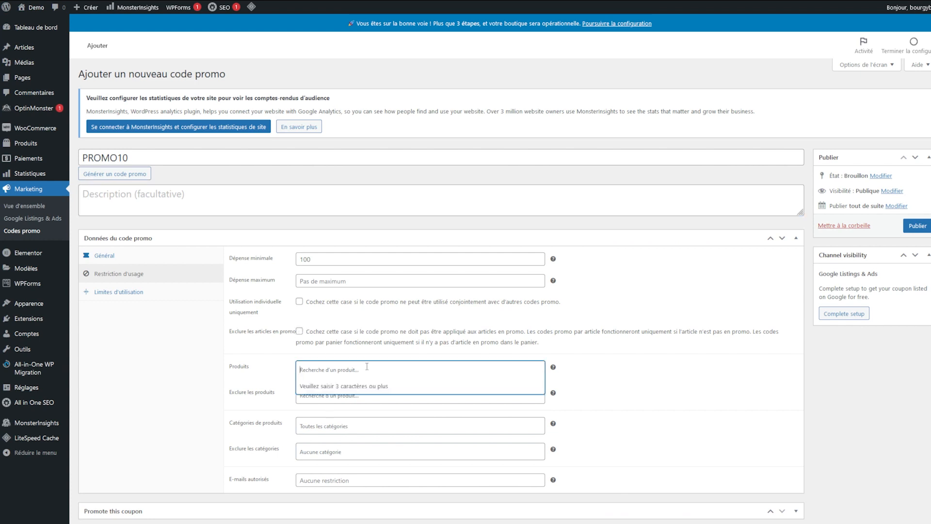
{"action": "left_click", "coordinate": [181, 352]}
{"action": "left_click", "coordinate": [328, 401]}
{"action": "left_click", "coordinate": [319, 425]}
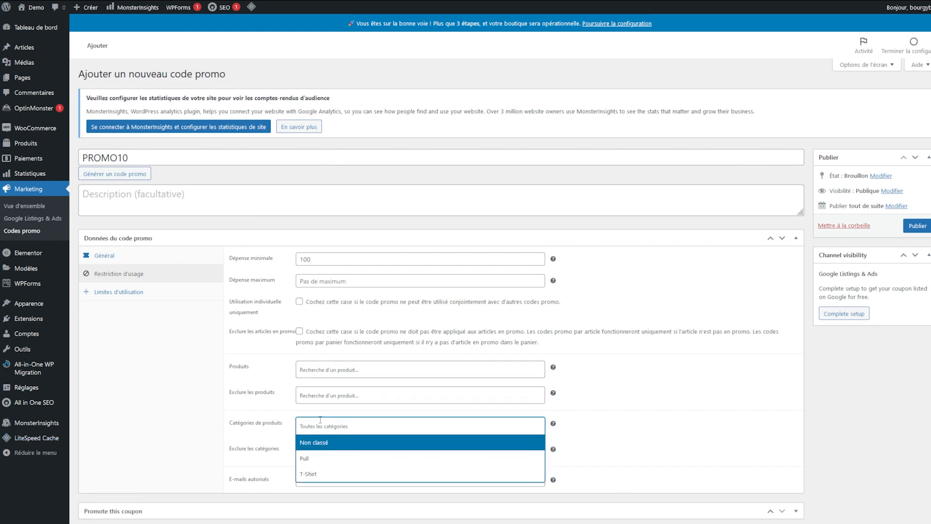
{"action": "left_click", "coordinate": [191, 445]}
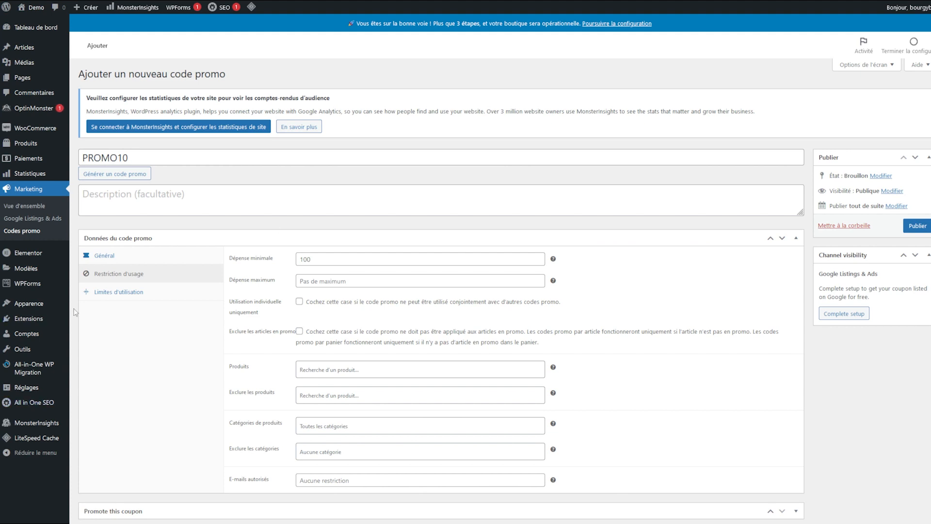
{"action": "left_click", "coordinate": [106, 292]}
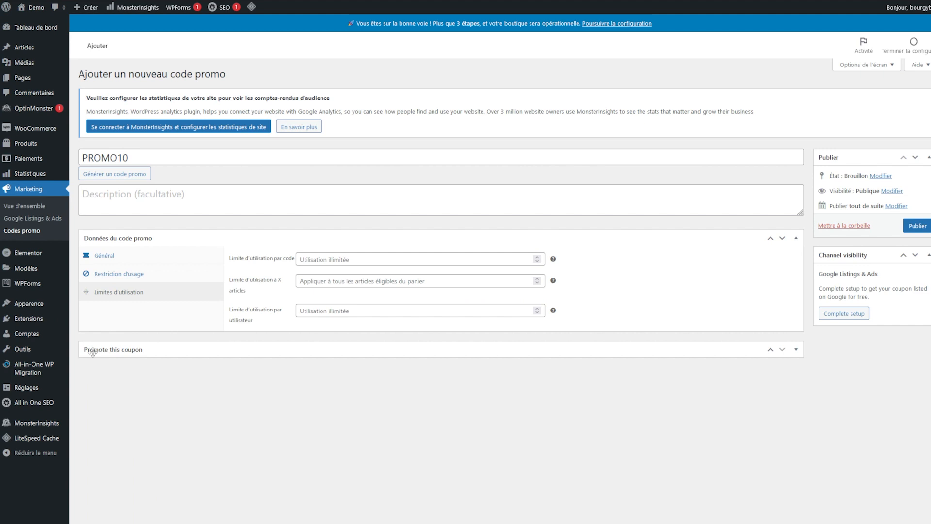
Step: Limit PROMO10 to 1000 uses per code and 1 per user, and publish it
{"action": "left_click", "coordinate": [315, 261]}
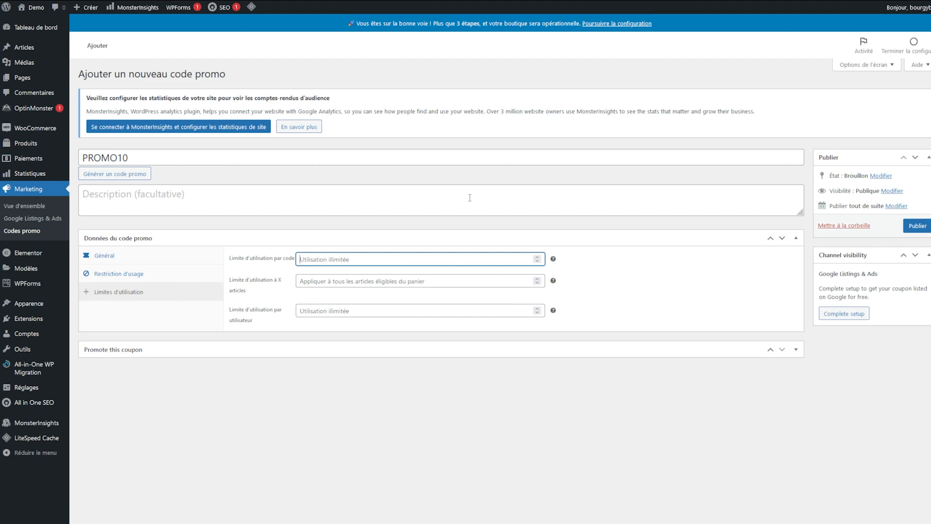
{"action": "type", "text": "1000"}
{"action": "left_click", "coordinate": [451, 178]}
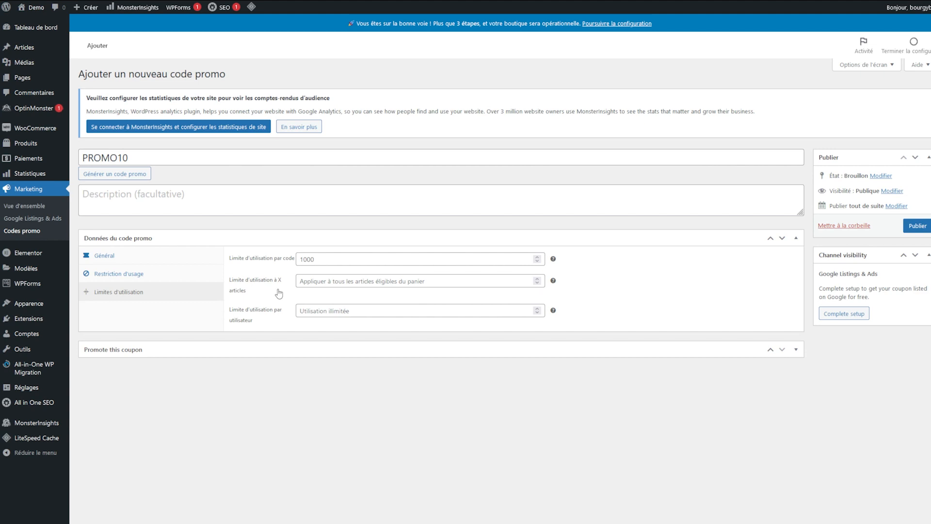
{"action": "left_click", "coordinate": [412, 281]}
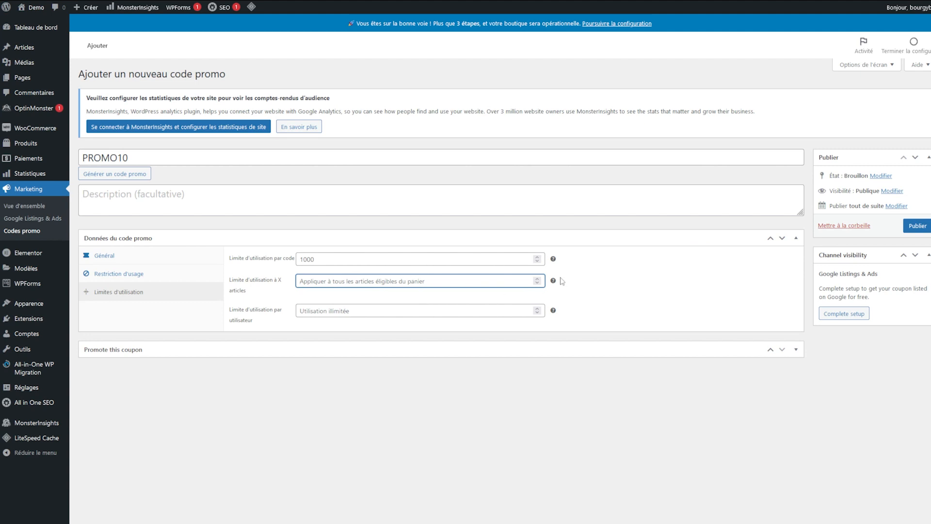
{"action": "left_click", "coordinate": [551, 282]}
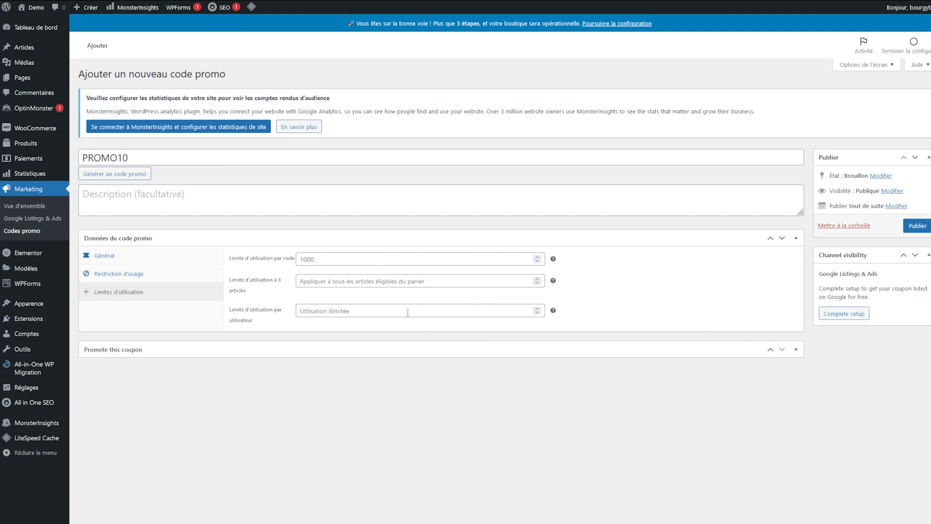
{"action": "left_click", "coordinate": [453, 304]}
{"action": "type", "text": "1"}
{"action": "left_click", "coordinate": [917, 226]}
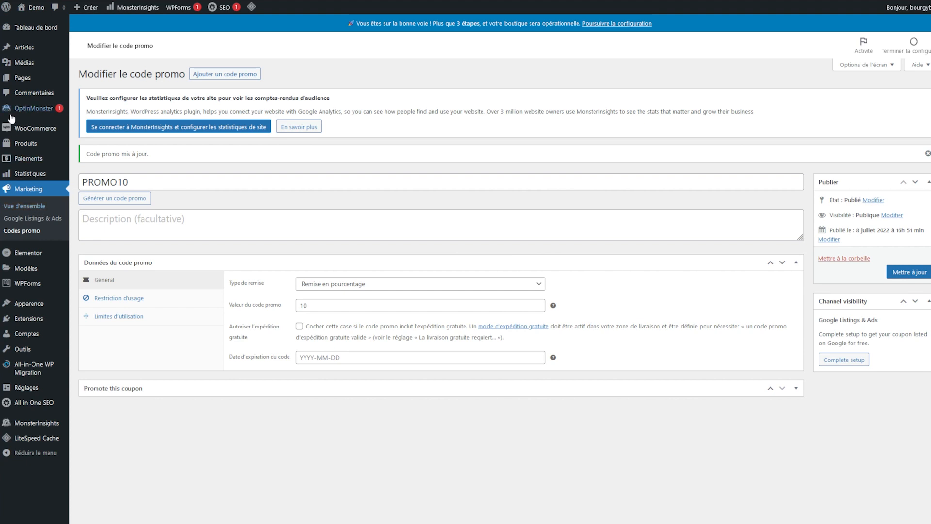
Step: Under Produits > Attributs, add a new attribute named Taille
{"action": "mouse_move", "coordinate": [13, 147]}
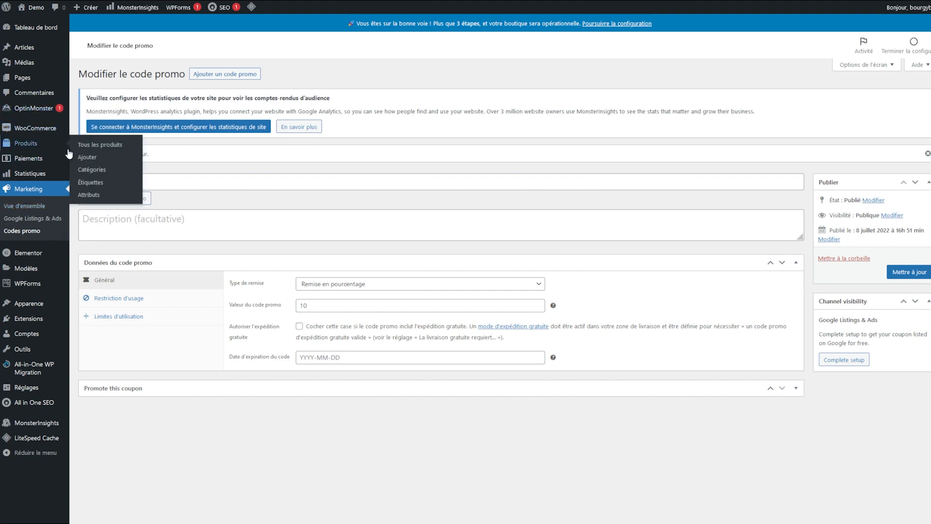
{"action": "left_click", "coordinate": [107, 196]}
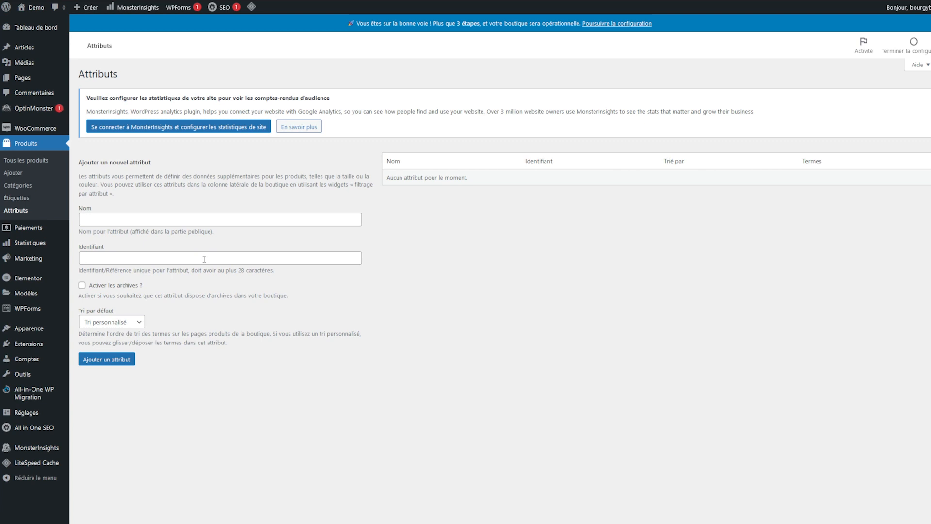
{"action": "left_click", "coordinate": [119, 221]}
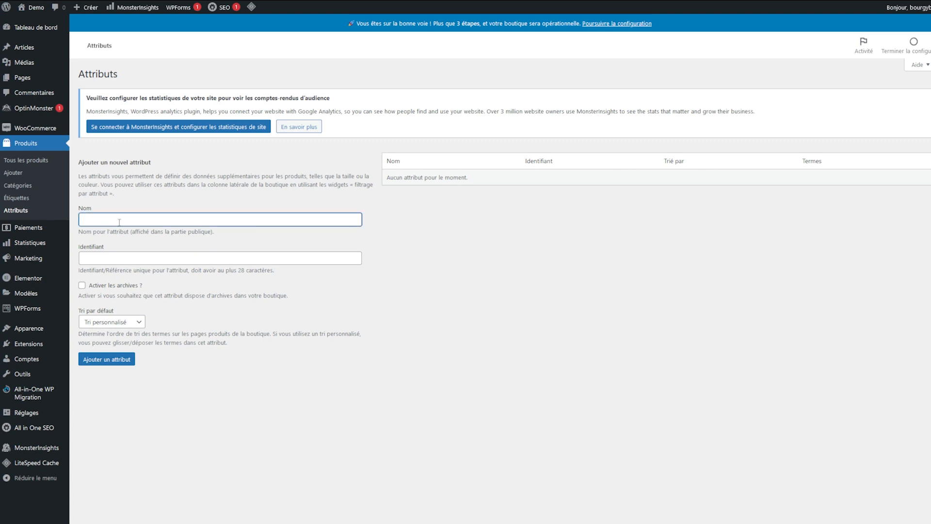
{"action": "type", "text": "Taille"}
{"action": "left_click", "coordinate": [574, 331]}
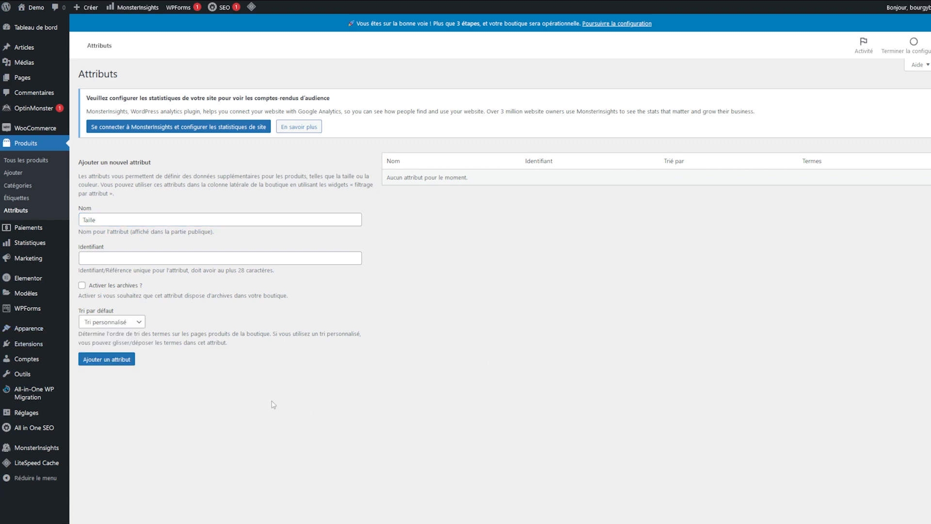
{"action": "left_click", "coordinate": [121, 361]}
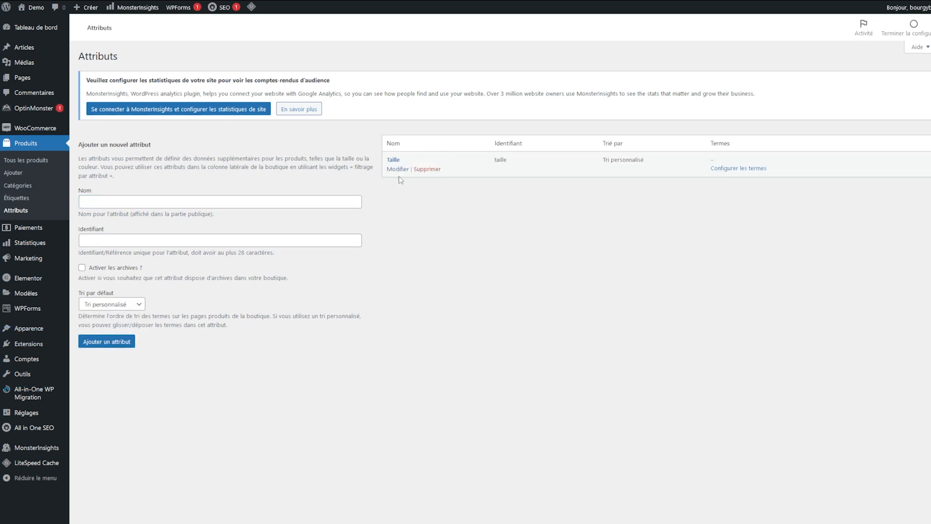
Step: Add S, M and L as Taille terms, then go to Tous les produits
{"action": "left_click", "coordinate": [397, 178]}
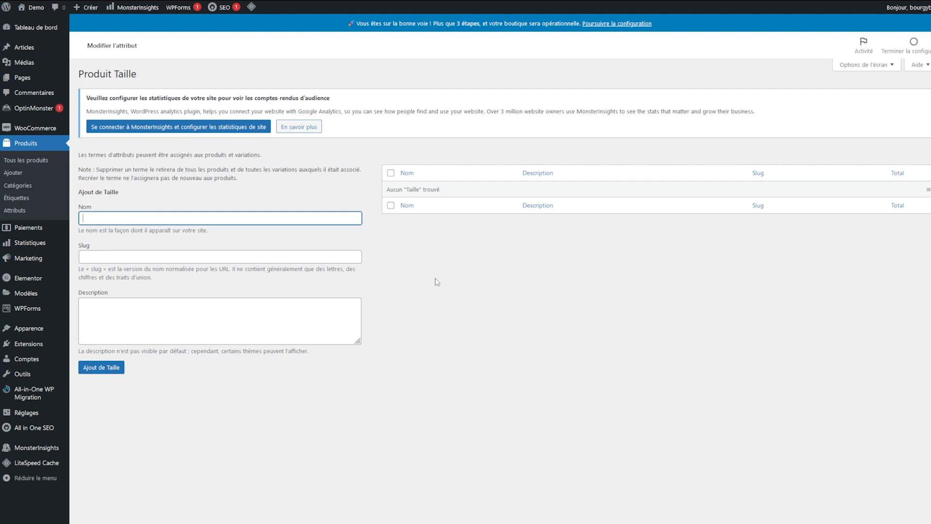
{"action": "type", "text": "S"}
{"action": "key", "text": "Tab"}
{"action": "key", "text": "Tab"}
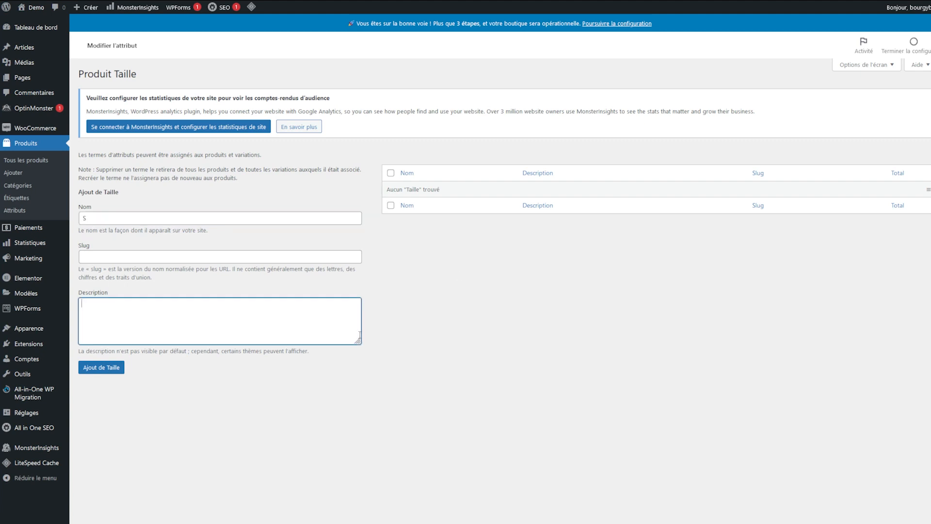
{"action": "left_click", "coordinate": [101, 368]}
{"action": "left_click", "coordinate": [156, 252]}
{"action": "left_click", "coordinate": [177, 238]}
{"action": "type", "text": "M"}
{"action": "key", "text": "Return"}
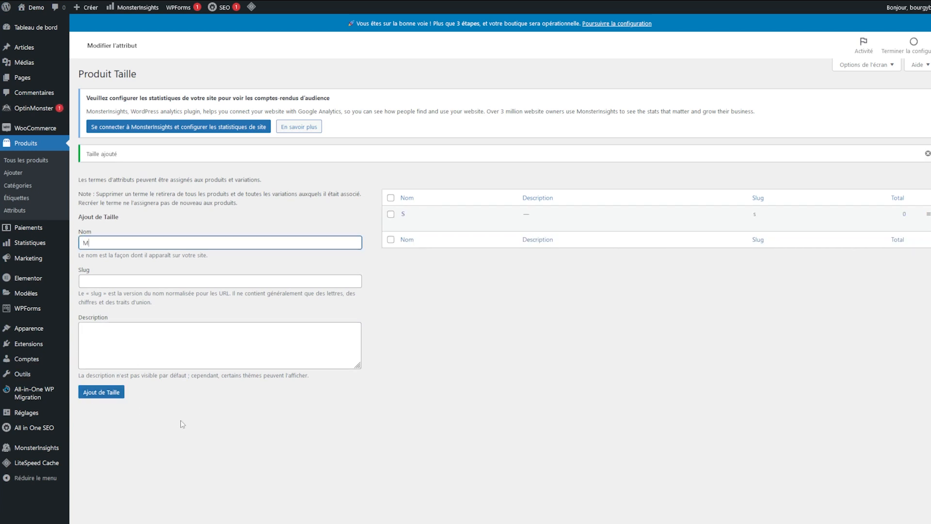
{"action": "type", "text": "L"}
{"action": "left_click", "coordinate": [446, 417]}
{"action": "left_click", "coordinate": [115, 391]}
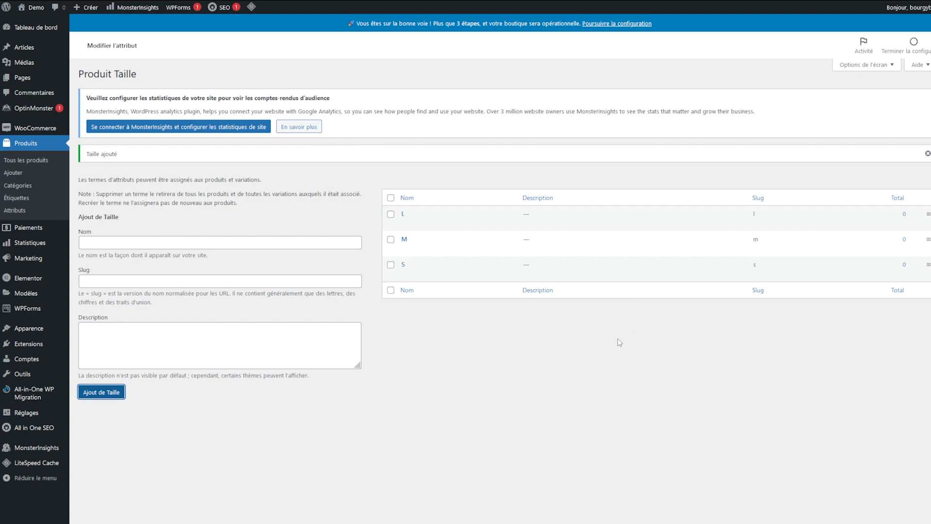
{"action": "left_click", "coordinate": [29, 160]}
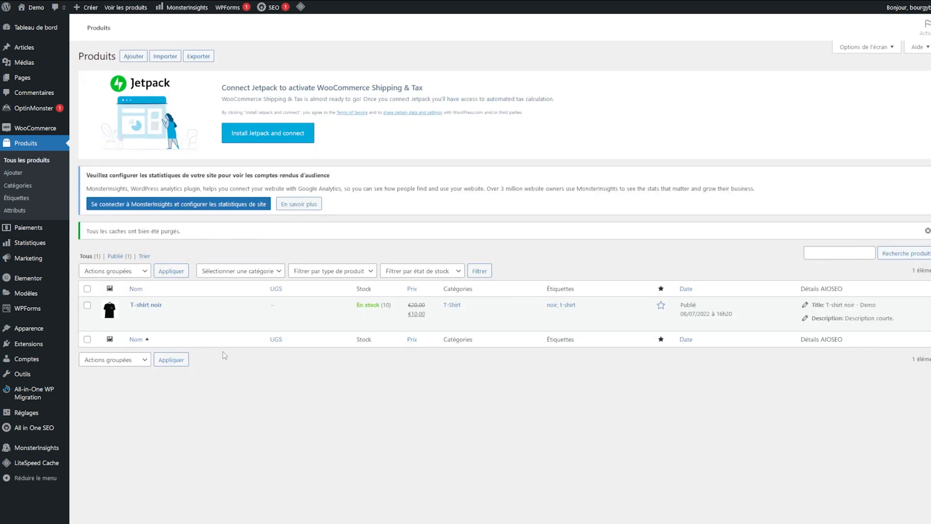
Step: On T-shirt noir, add the Taille attribute with value L and save the attributes
{"action": "left_click", "coordinate": [154, 323]}
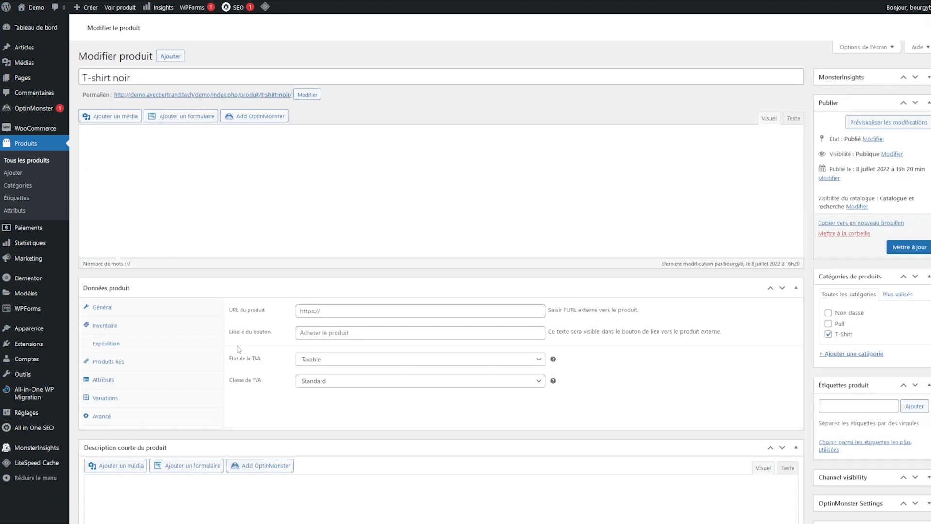
{"action": "scroll", "coordinate": [150, 471], "scroll_direction": "down", "scroll_amount": 2}
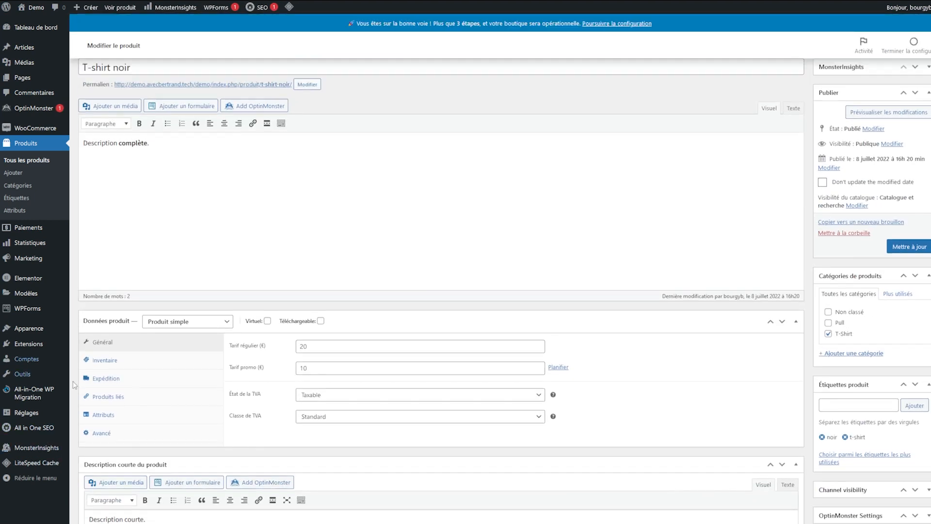
{"action": "left_click", "coordinate": [110, 420]}
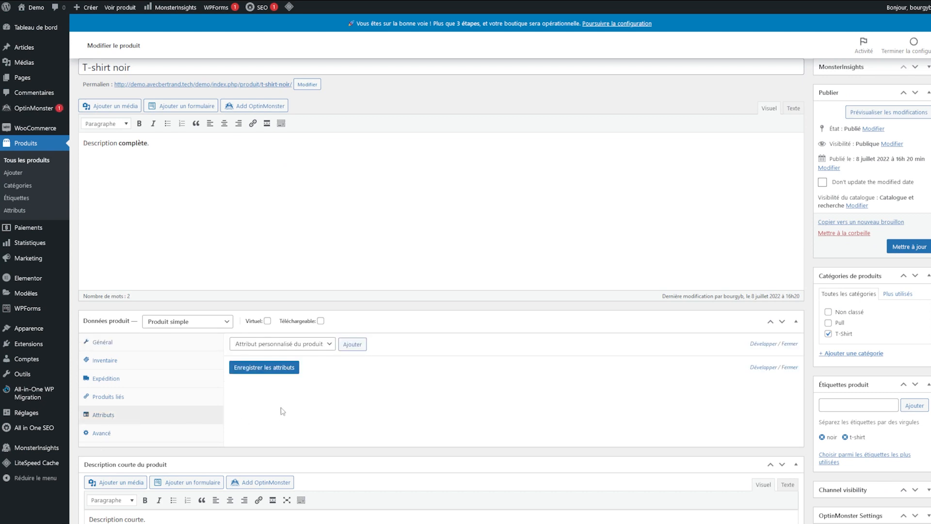
{"action": "left_click", "coordinate": [325, 347]}
{"action": "left_click", "coordinate": [273, 375]}
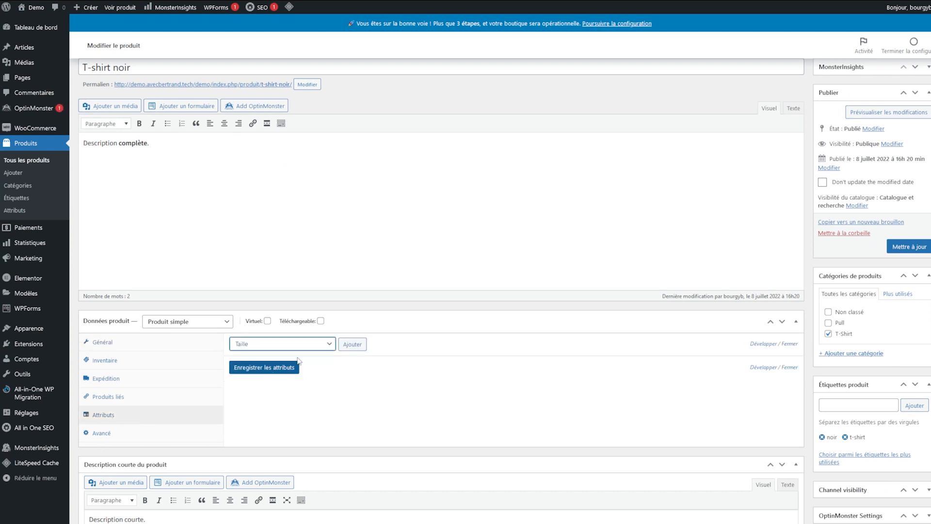
{"action": "left_click", "coordinate": [353, 345]}
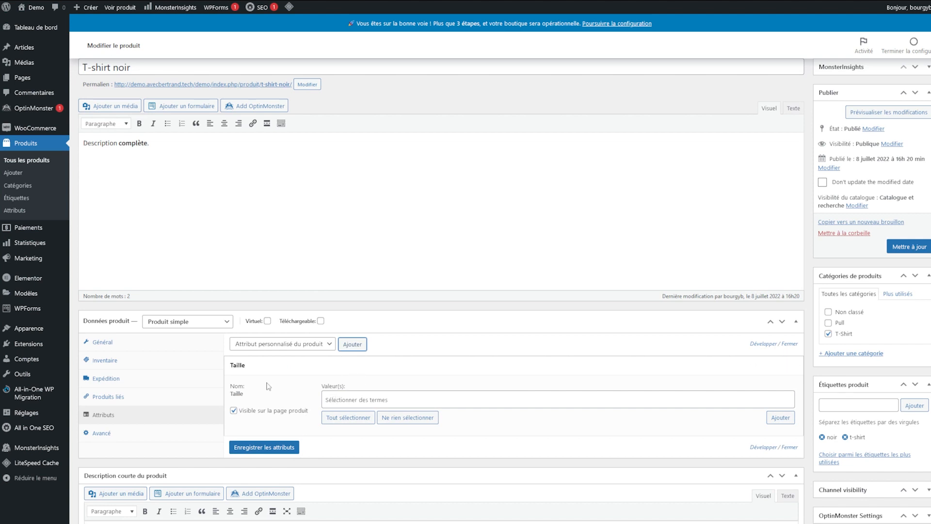
{"action": "left_click", "coordinate": [349, 399]}
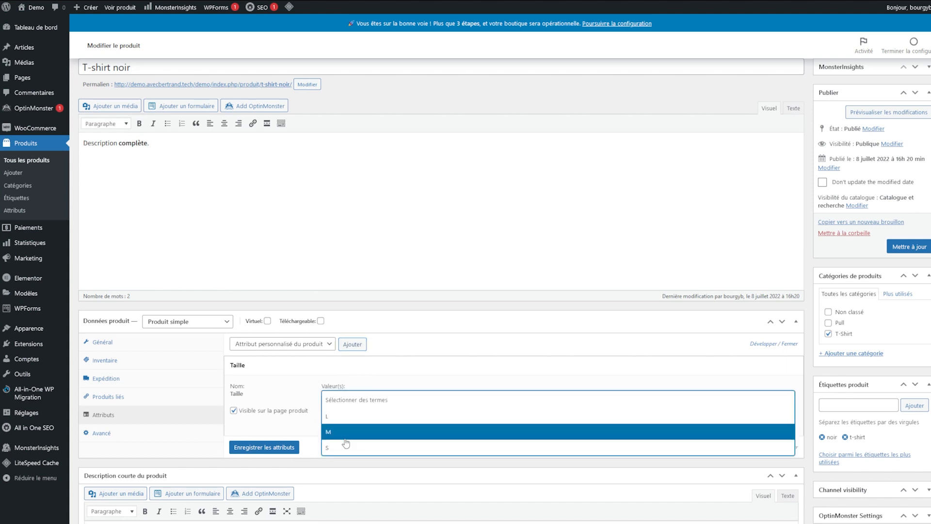
{"action": "left_click", "coordinate": [339, 416]}
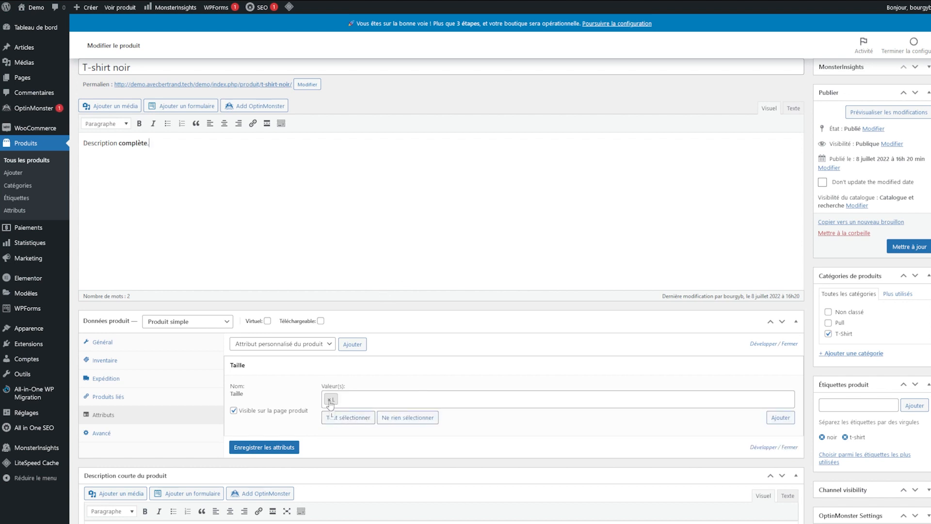
{"action": "left_click", "coordinate": [264, 446]}
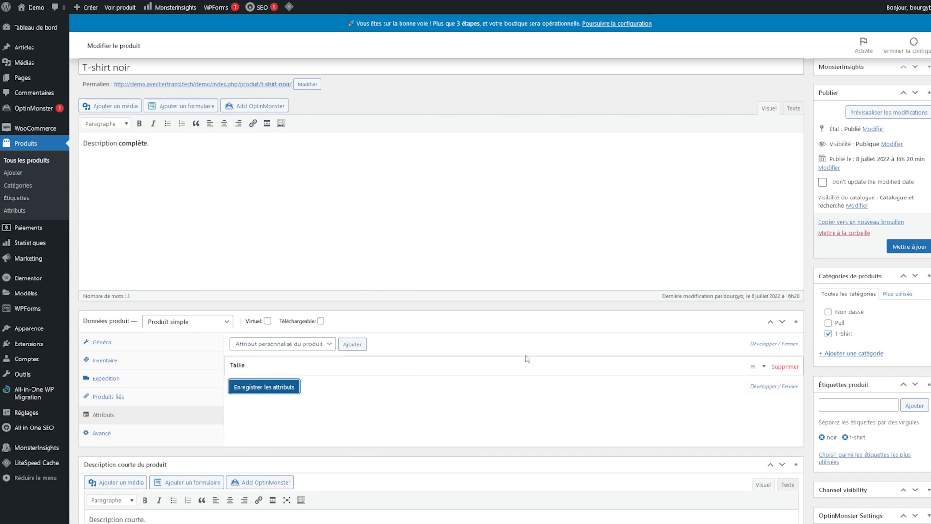
{"action": "left_click", "coordinate": [634, 374]}
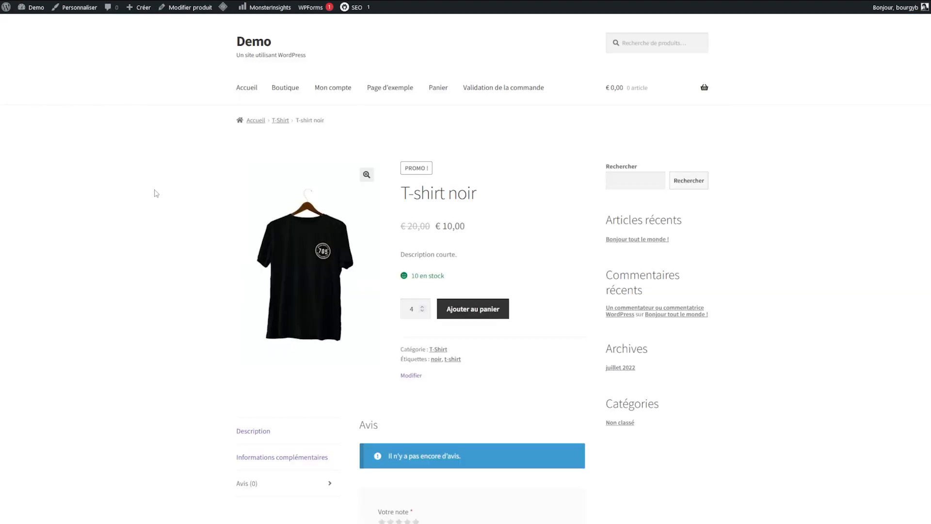
Step: Reload the T-shirt noir page and check Informations complémentaires lists Taille L
{"action": "key", "text": "F5"}
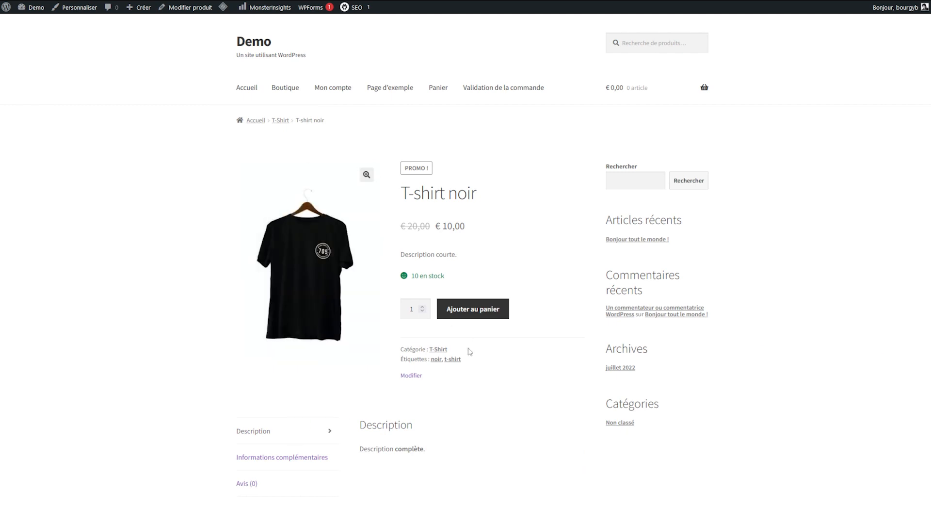
{"action": "left_click", "coordinate": [307, 457]}
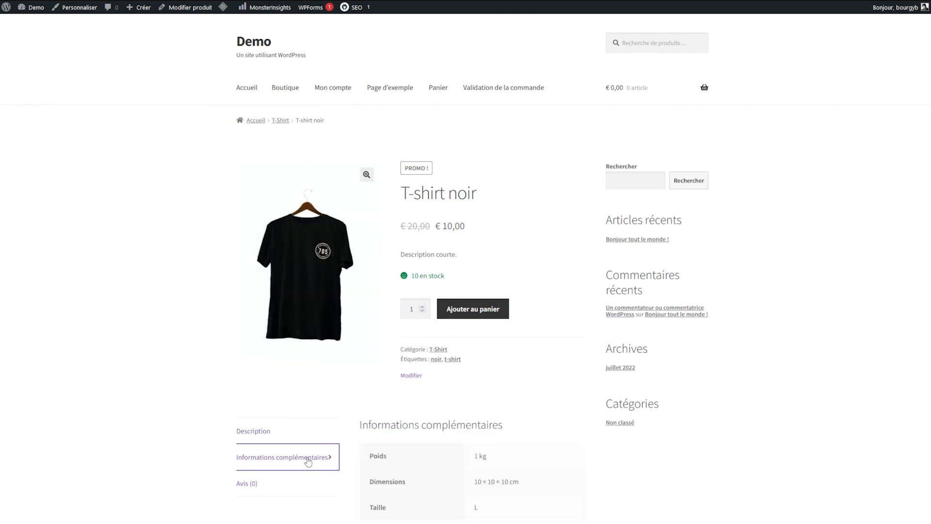
{"action": "scroll", "coordinate": [419, 460], "scroll_direction": "down", "scroll_amount": 1}
{"action": "left_click_drag", "start_coordinate": [364, 421], "coordinate": [531, 430]}
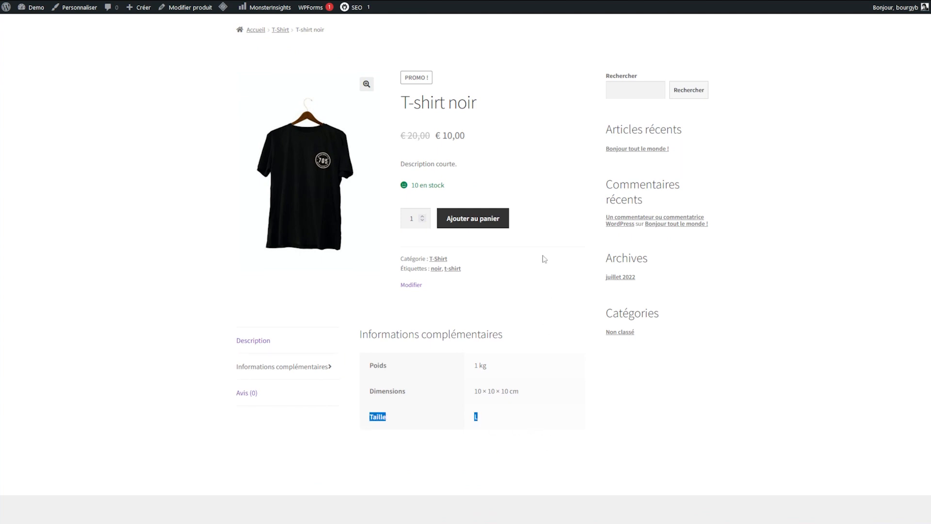
{"action": "left_click", "coordinate": [494, 259]}
{"action": "scroll", "coordinate": [392, 155], "scroll_direction": "up", "scroll_amount": 1}
{"action": "scroll", "coordinate": [463, 249], "scroll_direction": "down", "scroll_amount": 2}
{"action": "scroll", "coordinate": [461, 194], "scroll_direction": "up", "scroll_amount": 2}
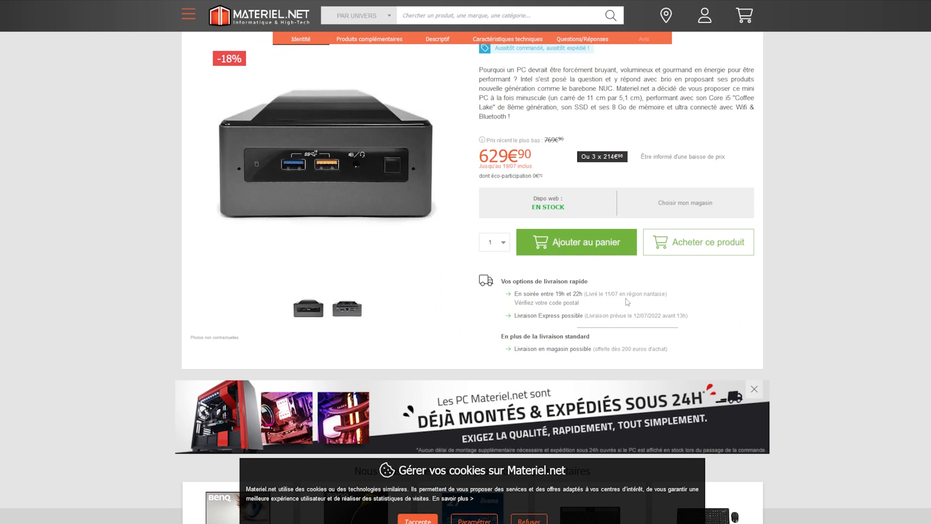
{"action": "scroll", "coordinate": [627, 302], "scroll_direction": "down", "scroll_amount": 20}
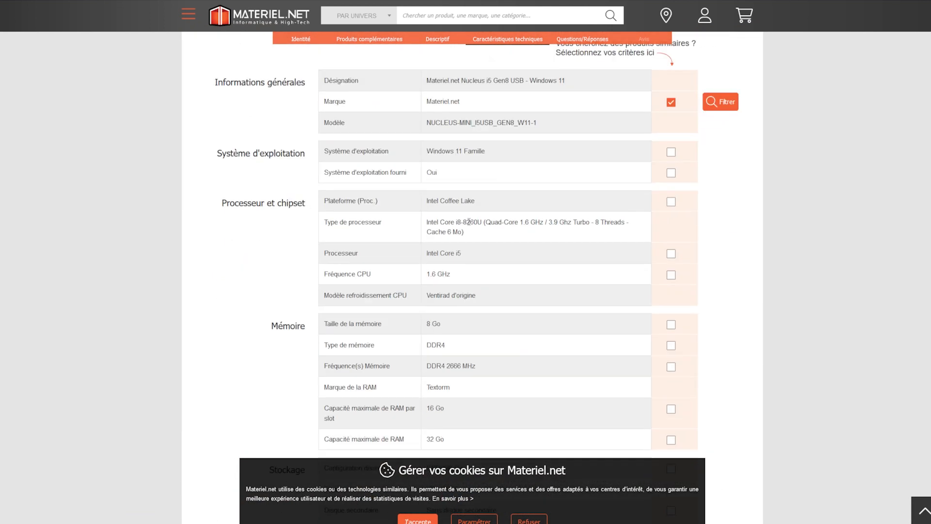
{"action": "scroll", "coordinate": [371, 122], "scroll_direction": "up", "scroll_amount": 1}
{"action": "left_click_drag", "start_coordinate": [336, 120], "coordinate": [432, 257]}
{"action": "left_click", "coordinate": [433, 267]}
{"action": "scroll", "coordinate": [409, 273], "scroll_direction": "down", "scroll_amount": 5}
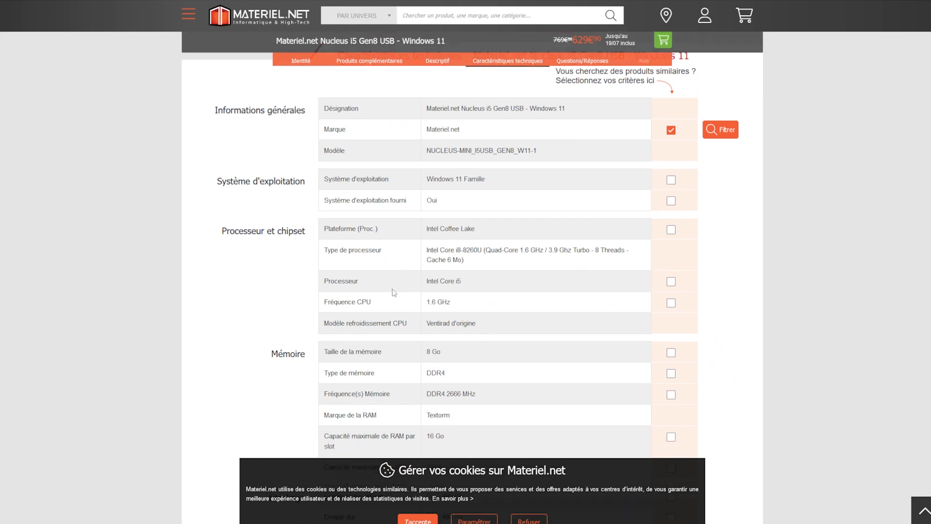
{"action": "left_click_drag", "start_coordinate": [347, 126], "coordinate": [374, 231]}
{"action": "left_click", "coordinate": [376, 254]}
{"action": "scroll", "coordinate": [356, 285], "scroll_direction": "down", "scroll_amount": 3}
{"action": "scroll", "coordinate": [421, 295], "scroll_direction": "down", "scroll_amount": 3}
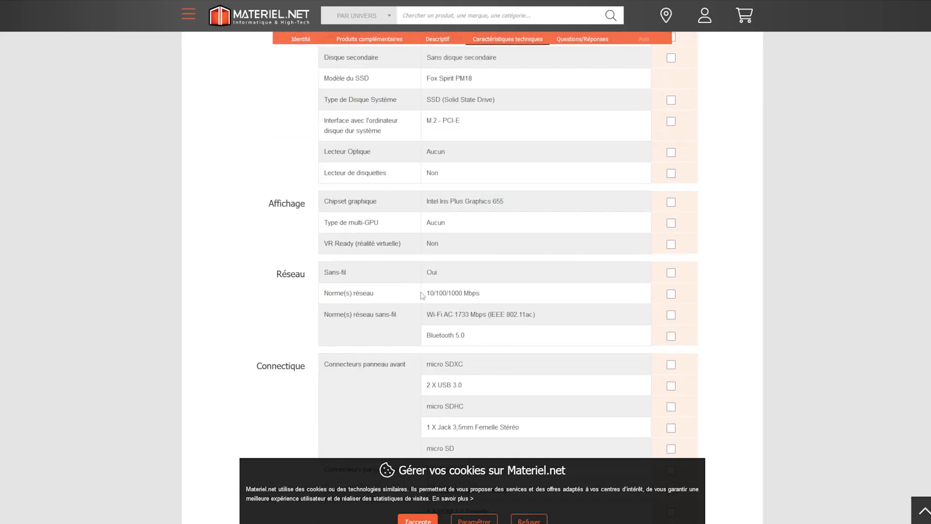
{"action": "scroll", "coordinate": [359, 447], "scroll_direction": "down", "scroll_amount": 12}
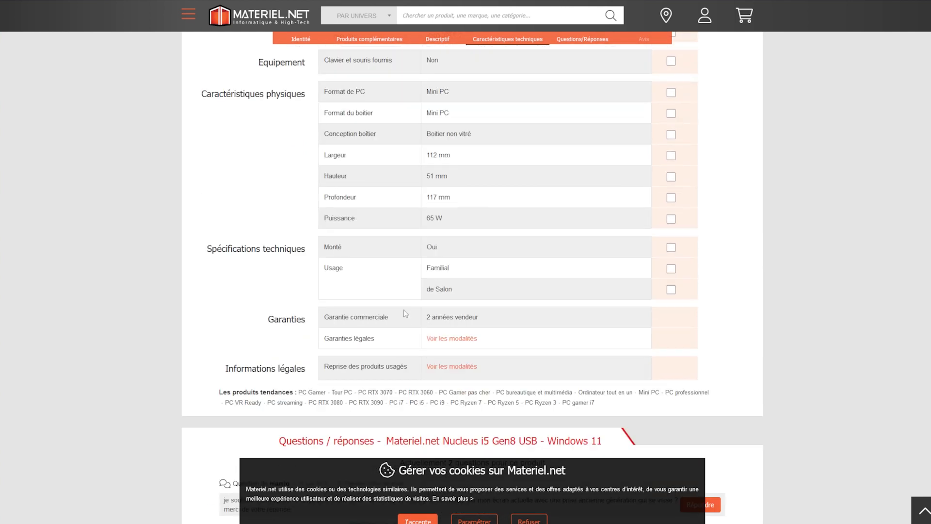
{"action": "scroll", "coordinate": [373, 258], "scroll_direction": "up", "scroll_amount": 20}
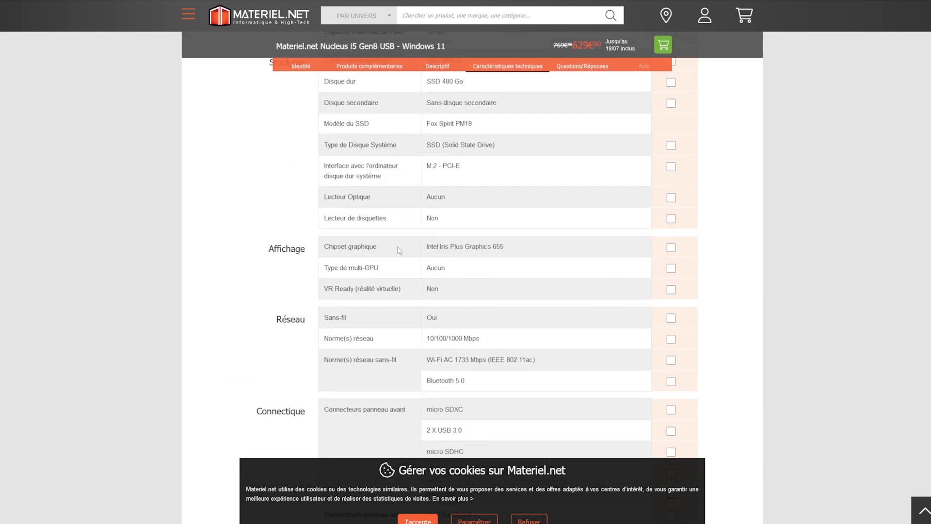
{"action": "scroll", "coordinate": [425, 249], "scroll_direction": "up", "scroll_amount": 5}
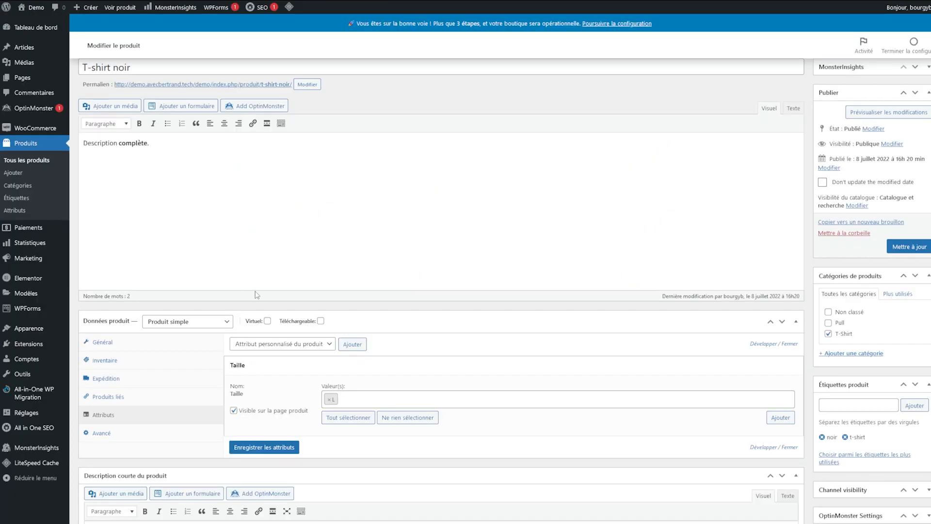
Step: Trim the title to read T-shirt noir, then open the product type dropdown
{"action": "scroll", "coordinate": [247, 277], "scroll_direction": "up", "scroll_amount": 2}
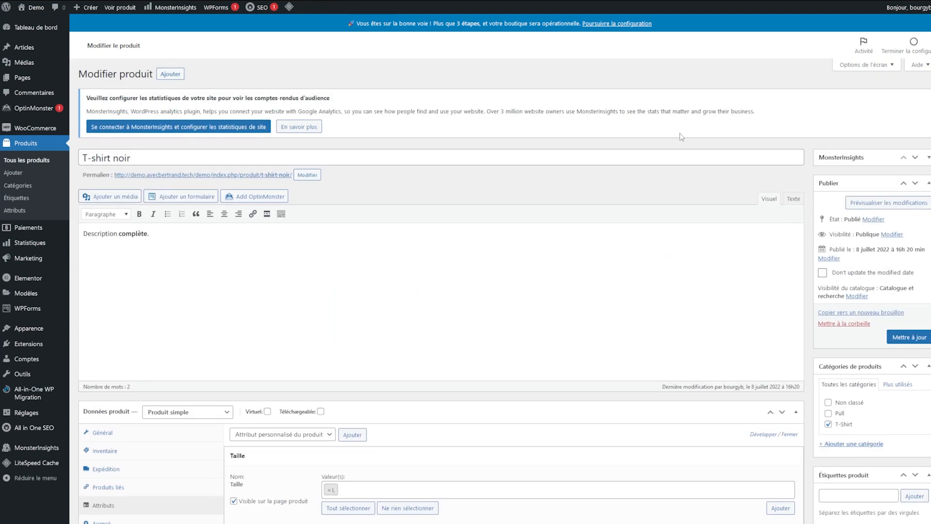
{"action": "left_click", "coordinate": [627, 162]}
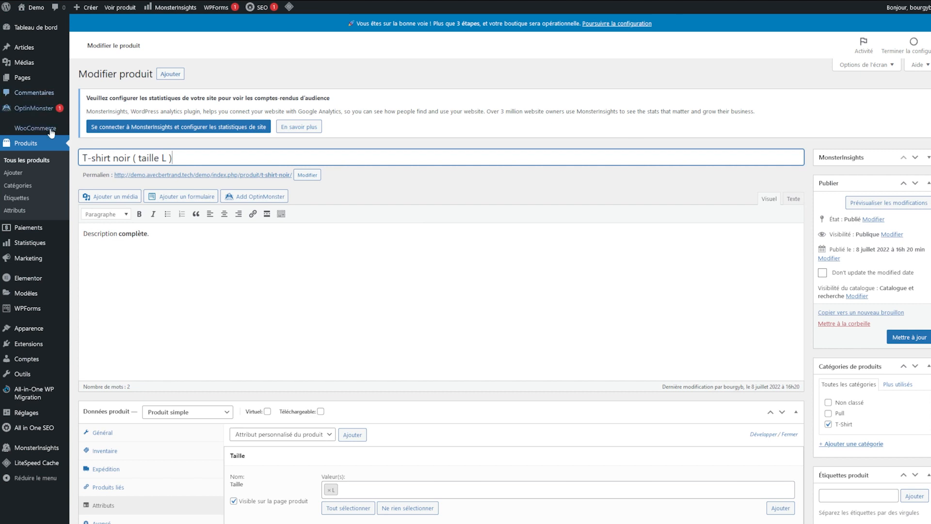
{"action": "left_click_drag", "start_coordinate": [129, 159], "coordinate": [173, 158]}
{"action": "key", "text": "BackSpace"}
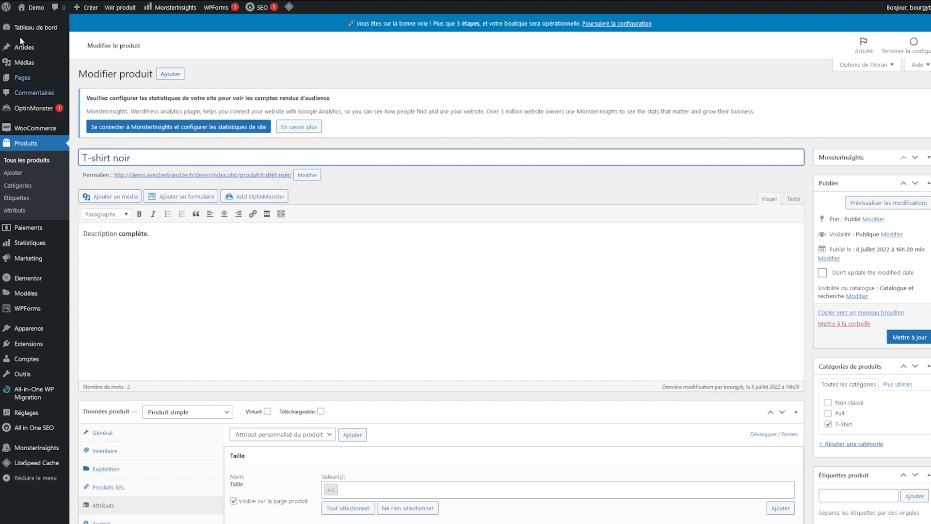
{"action": "left_click", "coordinate": [261, 81]}
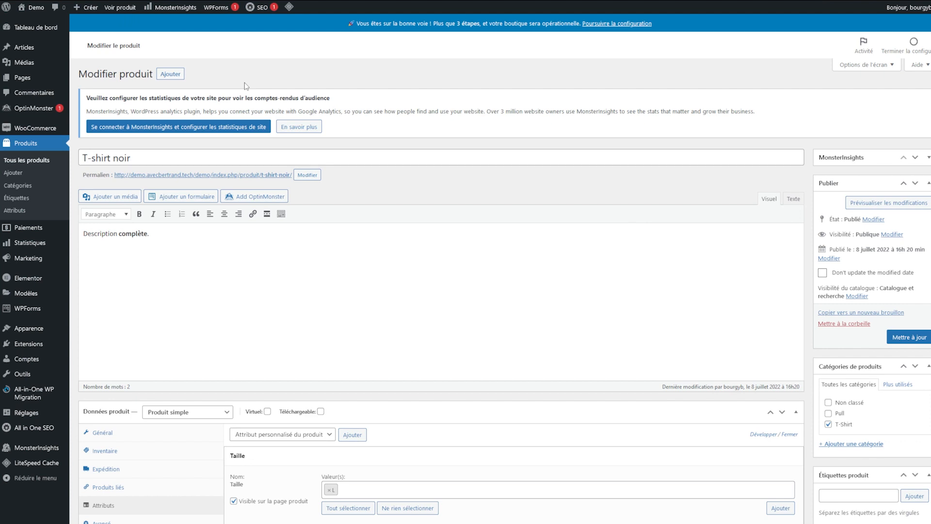
{"action": "scroll", "coordinate": [402, 391], "scroll_direction": "down", "scroll_amount": 5}
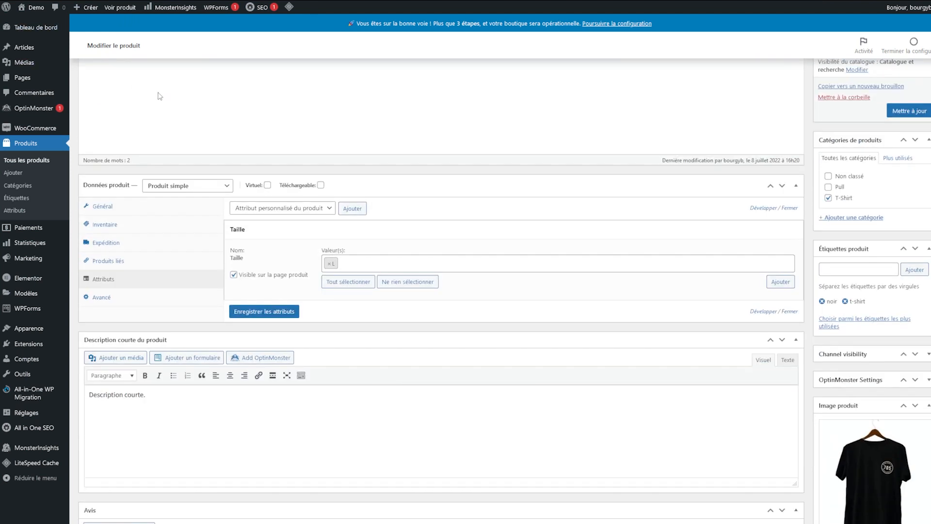
{"action": "left_click", "coordinate": [173, 189]}
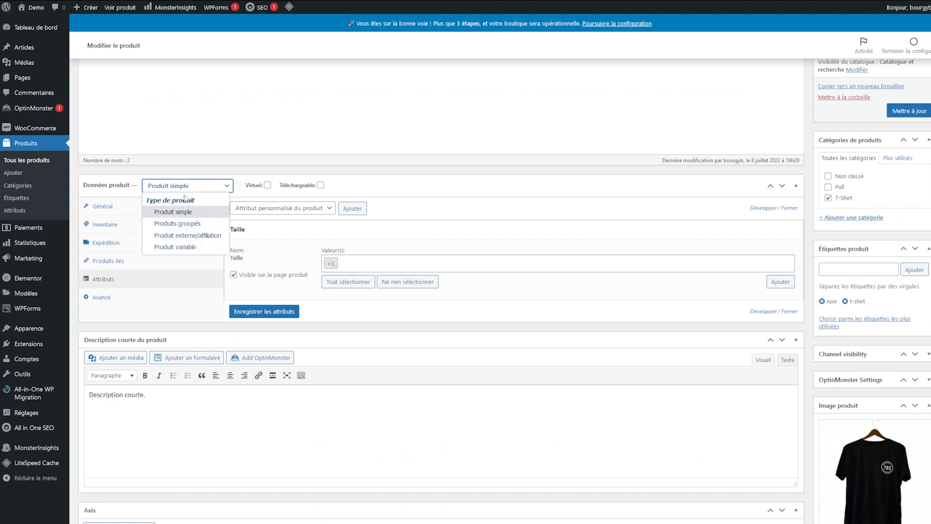
Step: Make the T-shirt a variable product and add sizes M and S to its Taille attribute
{"action": "left_click", "coordinate": [191, 247]}
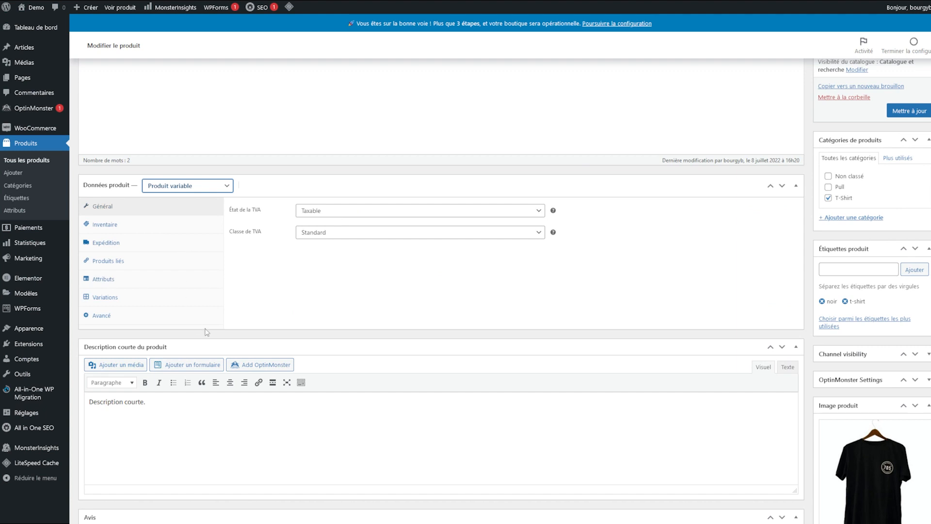
{"action": "left_click", "coordinate": [127, 284]}
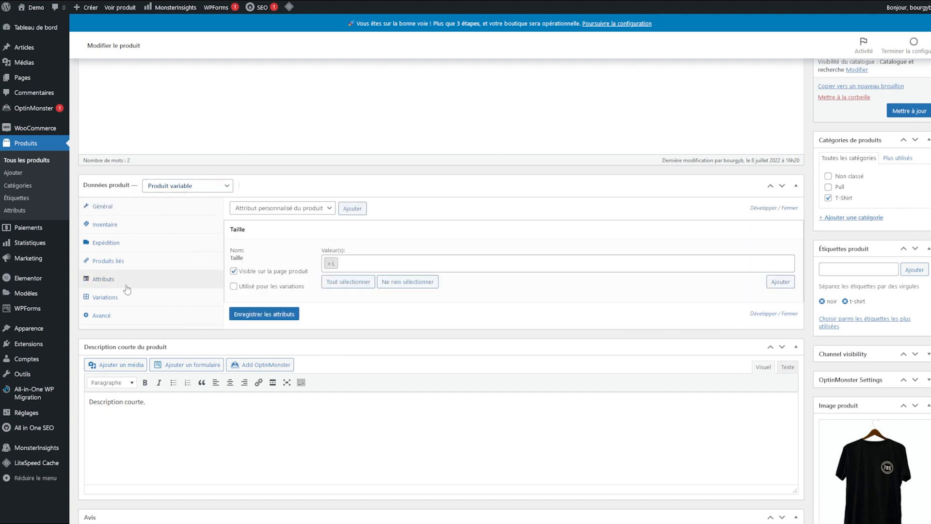
{"action": "left_click", "coordinate": [383, 263]}
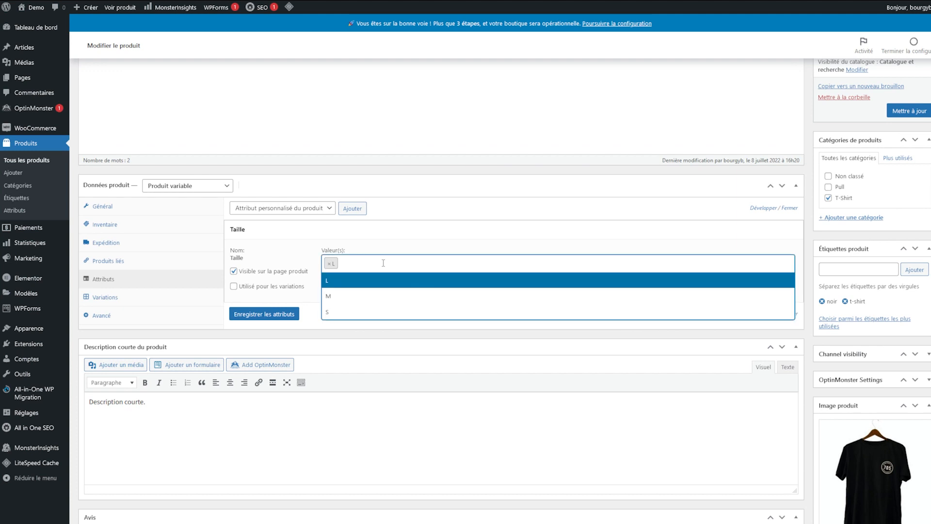
{"action": "left_click", "coordinate": [370, 255]}
{"action": "left_click", "coordinate": [370, 261]}
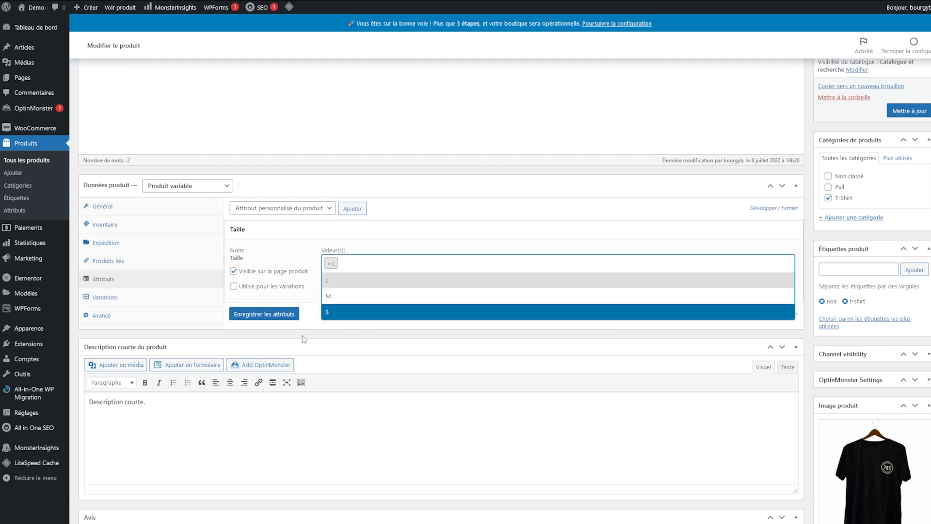
{"action": "left_click", "coordinate": [304, 339]}
{"action": "left_click", "coordinate": [326, 258]}
{"action": "left_click", "coordinate": [433, 297]}
{"action": "left_click", "coordinate": [481, 265]}
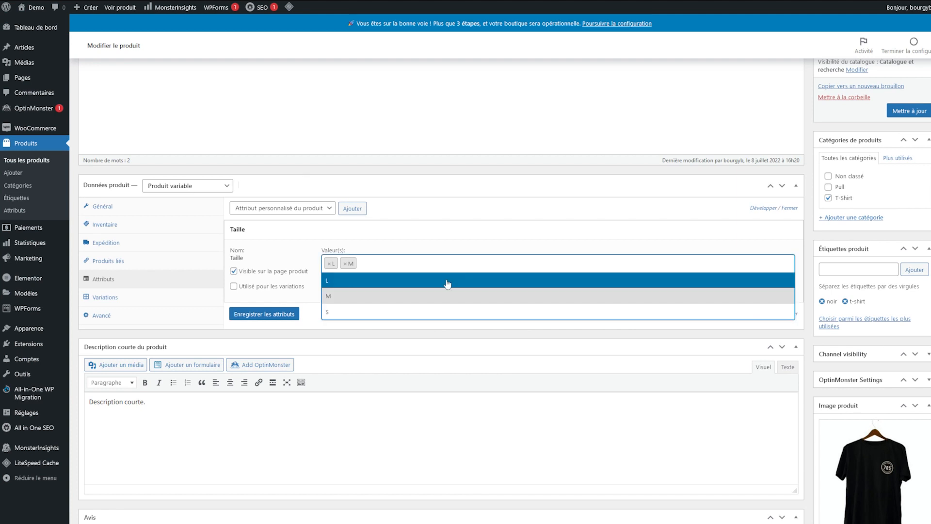
{"action": "left_click", "coordinate": [408, 310]}
{"action": "left_click", "coordinate": [264, 314]}
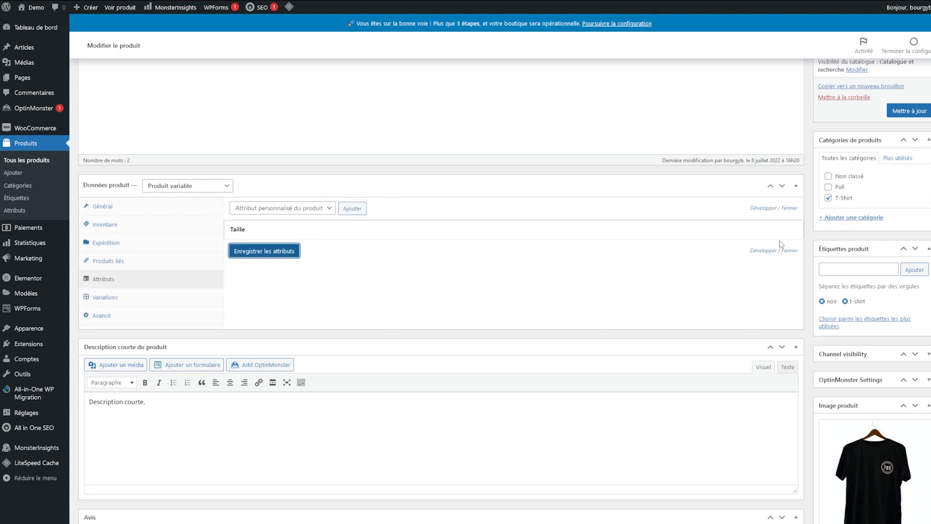
Step: Mark Taille as used for variations, save the attributes, and show the variations
{"action": "left_click", "coordinate": [764, 232]}
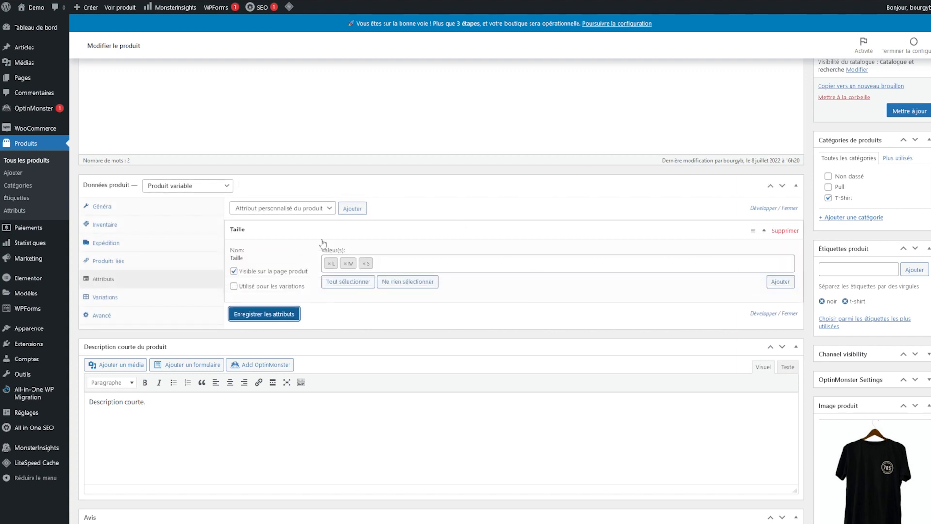
{"action": "left_click", "coordinate": [262, 285]}
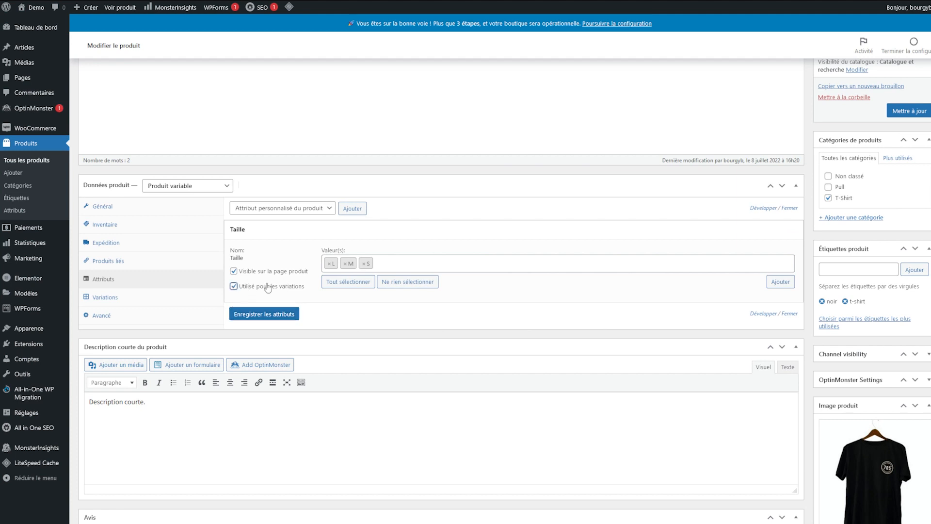
{"action": "left_click", "coordinate": [257, 314]}
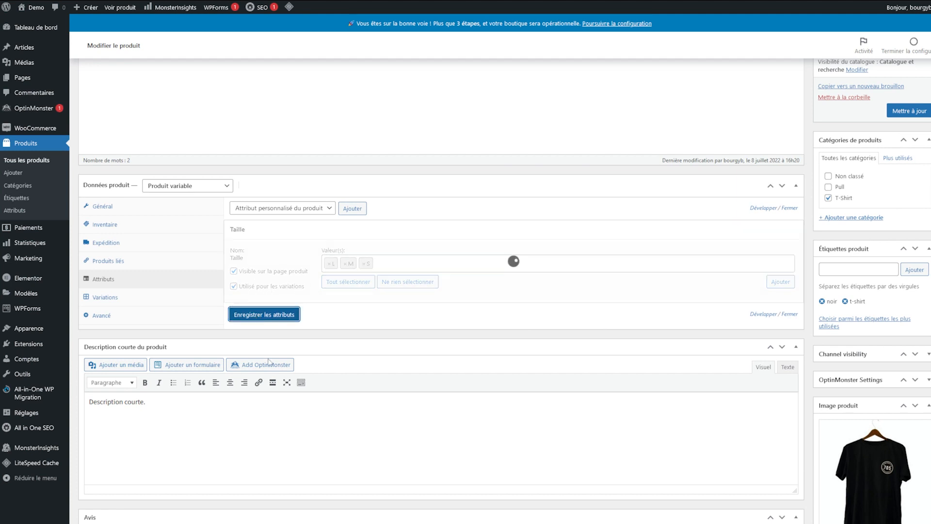
{"action": "left_click", "coordinate": [290, 226]}
{"action": "left_click", "coordinate": [174, 297]}
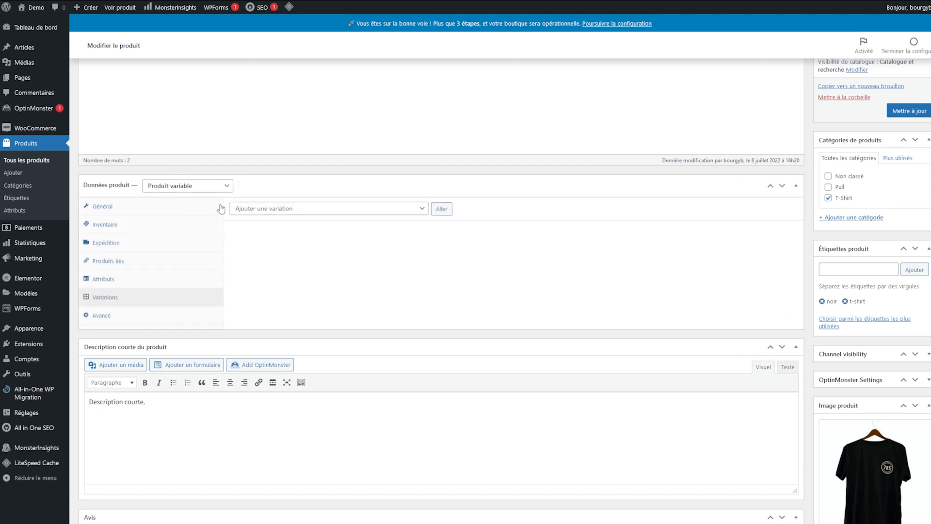
Step: Create variations for all attributes, producing variations #18 L, #19 M and #20 S
{"action": "left_click", "coordinate": [322, 210]}
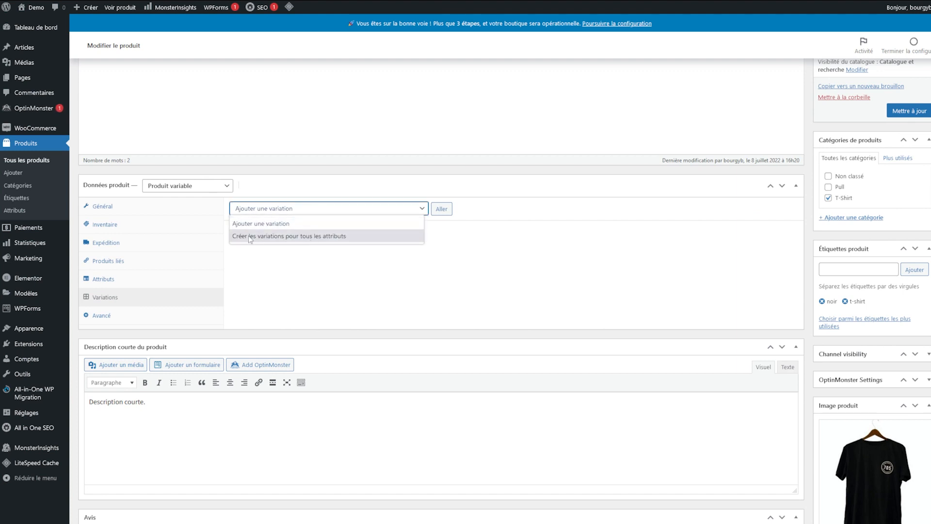
{"action": "left_click", "coordinate": [303, 237]}
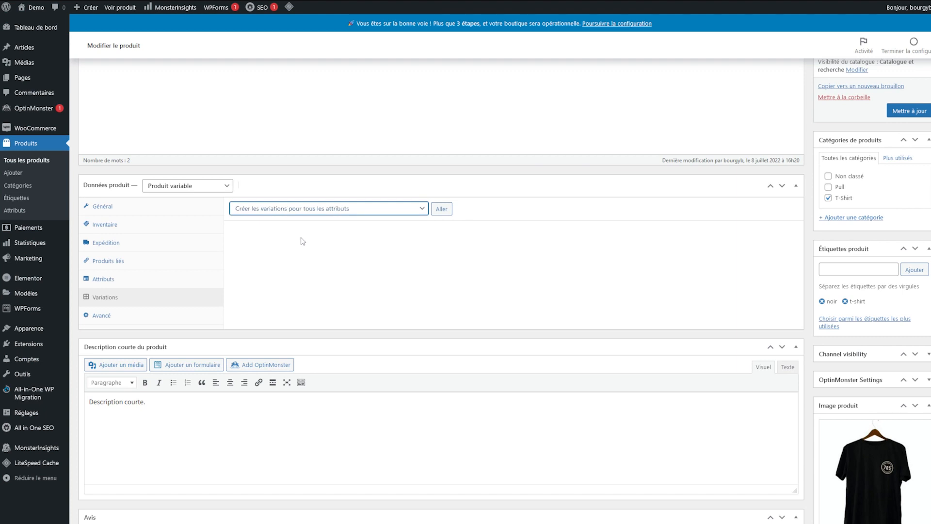
{"action": "left_click", "coordinate": [441, 209]}
{"action": "left_click", "coordinate": [505, 289]}
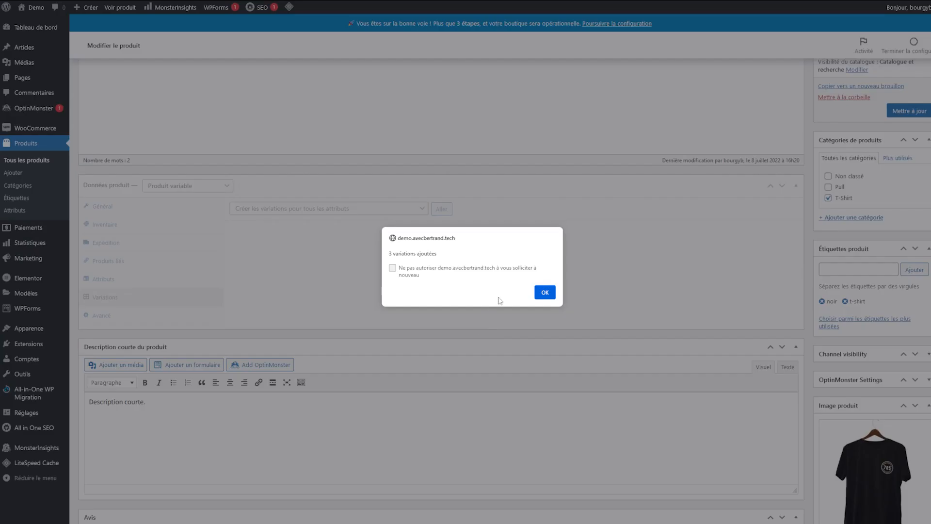
{"action": "left_click", "coordinate": [545, 292]}
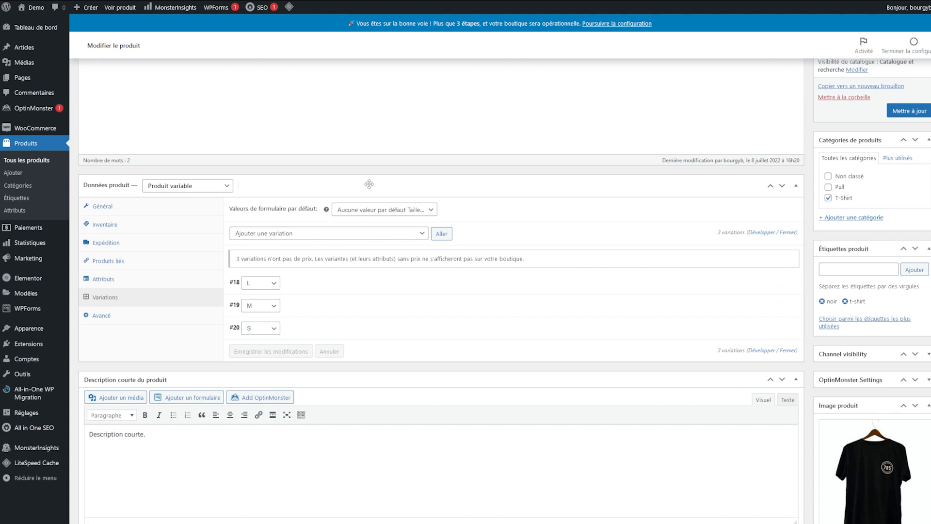
Step: Expand the details of variations #18, #19 and #20
{"action": "scroll", "coordinate": [411, 246], "scroll_direction": "down", "scroll_amount": 2}
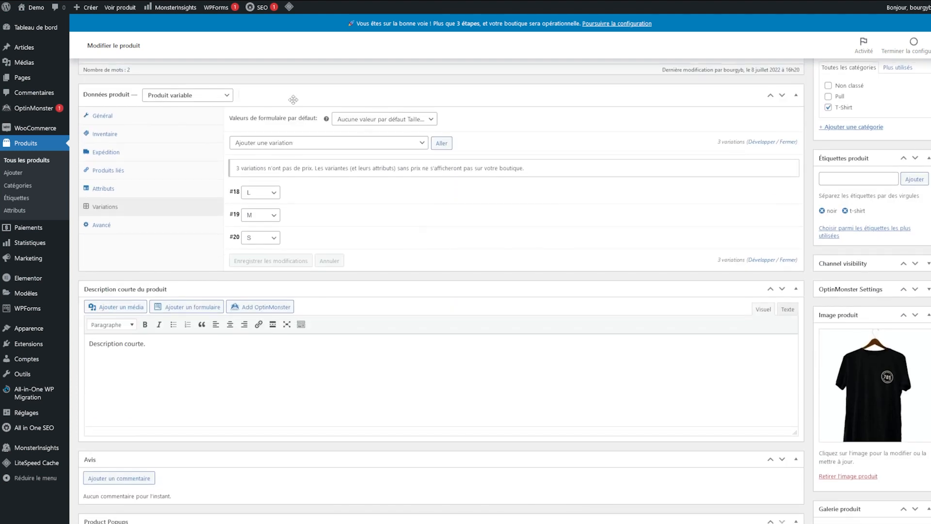
{"action": "left_click", "coordinate": [257, 194]}
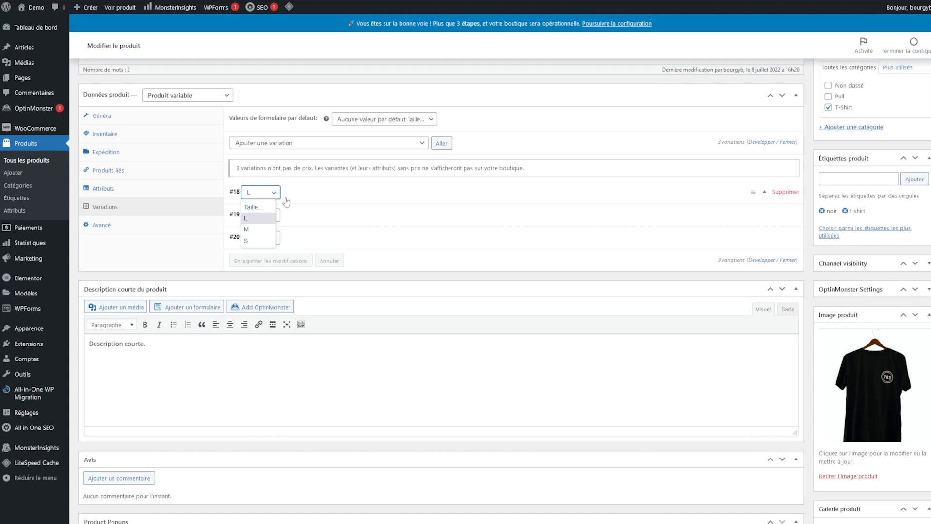
{"action": "left_click", "coordinate": [286, 202]}
{"action": "scroll", "coordinate": [294, 225], "scroll_direction": "down", "scroll_amount": 4}
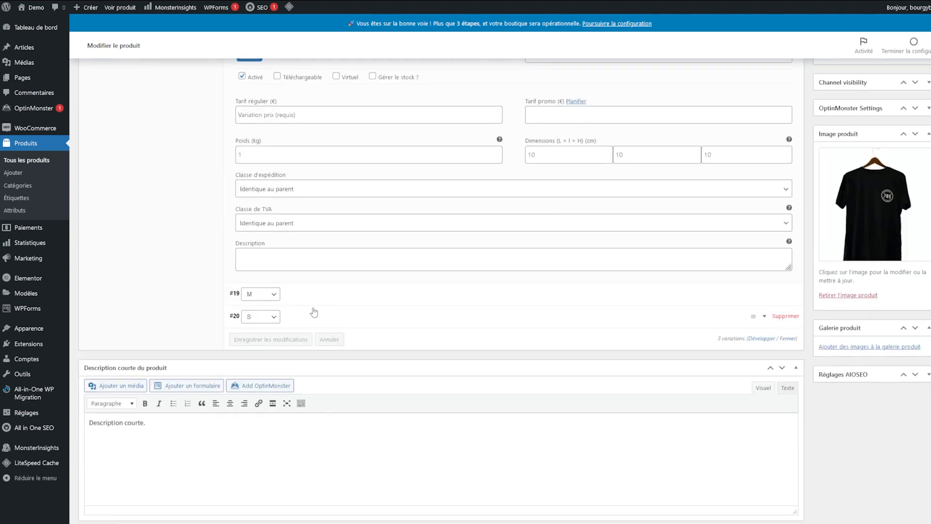
{"action": "left_click", "coordinate": [272, 296]}
{"action": "left_click", "coordinate": [290, 305]}
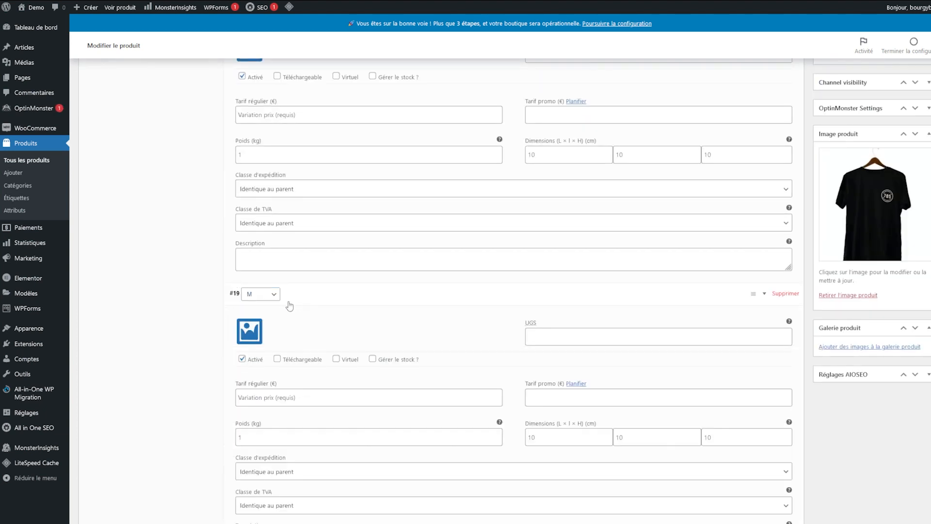
{"action": "scroll", "coordinate": [290, 304], "scroll_direction": "down", "scroll_amount": 5}
{"action": "left_click", "coordinate": [378, 357]}
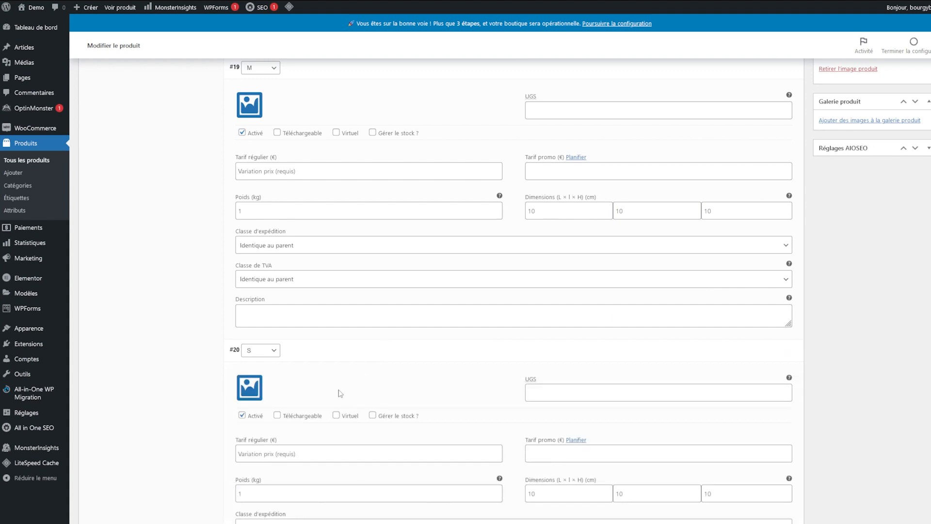
{"action": "scroll", "coordinate": [339, 356], "scroll_direction": "up", "scroll_amount": 8}
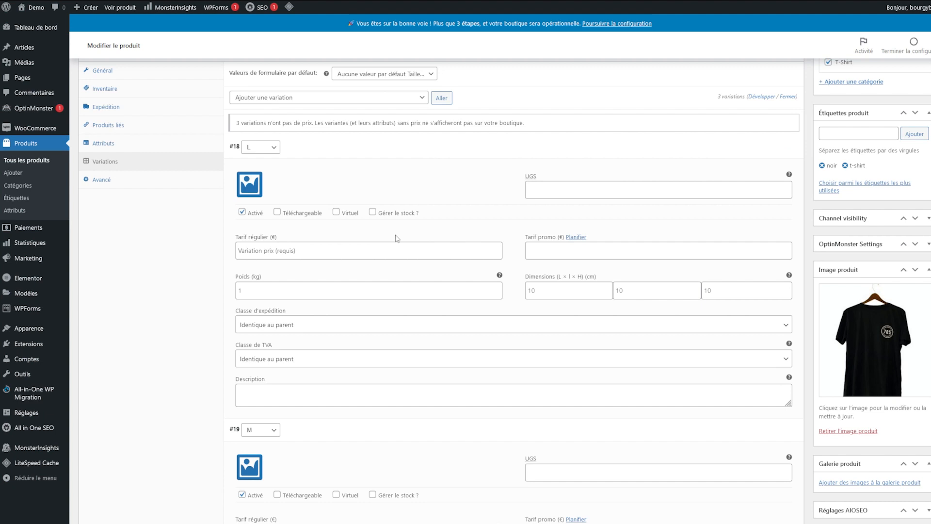
Step: Set variation #18's regular price to 20
{"action": "left_click", "coordinate": [401, 255]}
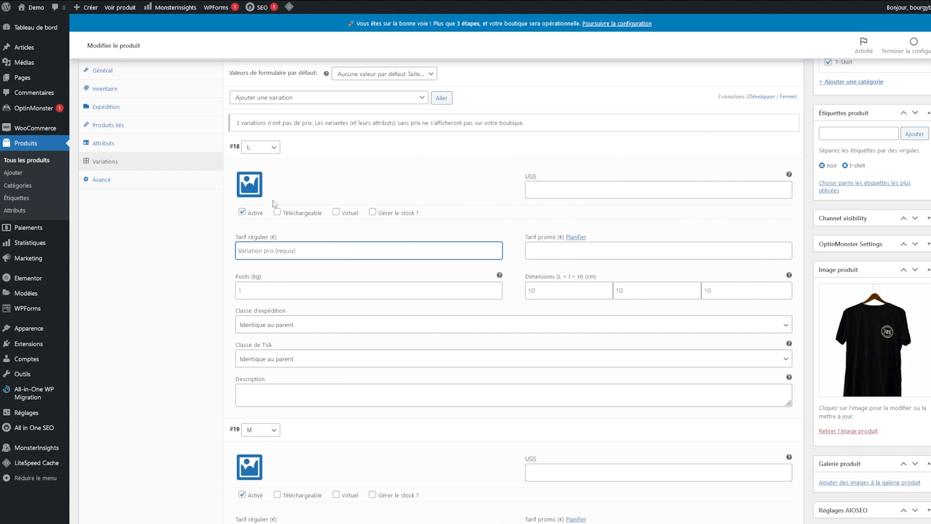
{"action": "type", "text": "10"}
{"action": "left_click", "coordinate": [150, 334]}
{"action": "double_click", "coordinate": [249, 255]}
{"action": "type", "text": "20"}
{"action": "left_click", "coordinate": [168, 421]}
Step: Set the #19 and #20 regular prices to 20 and save the product with Mettre à jour
{"action": "scroll", "coordinate": [168, 421], "scroll_direction": "down", "scroll_amount": 4}
{"action": "left_click", "coordinate": [280, 352]}
{"action": "type", "text": "20"}
{"action": "left_click", "coordinate": [172, 440]}
{"action": "scroll", "coordinate": [199, 440], "scroll_direction": "down", "scroll_amount": 4}
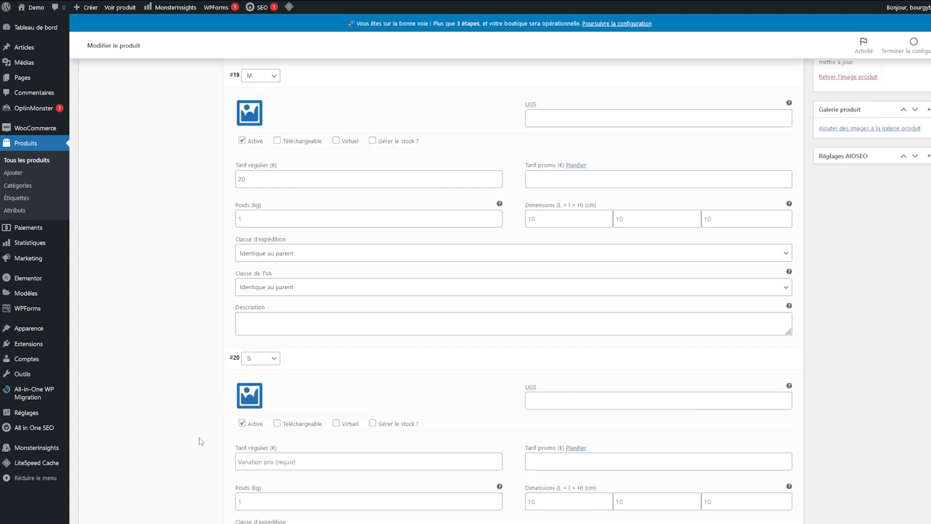
{"action": "left_click", "coordinate": [268, 447]}
{"action": "type", "text": "20"}
{"action": "left_click", "coordinate": [216, 463]}
{"action": "scroll", "coordinate": [212, 461], "scroll_direction": "up", "scroll_amount": 7}
{"action": "left_click", "coordinate": [906, 110]}
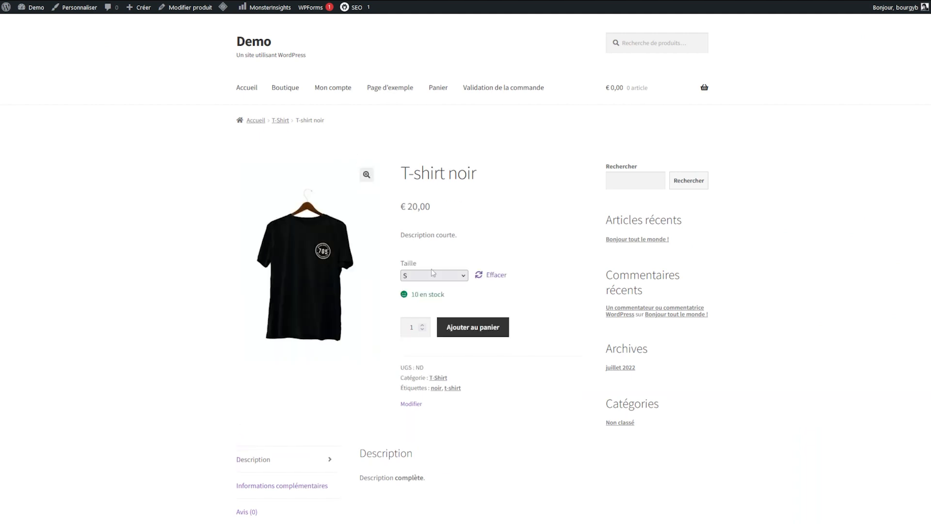
Step: Try sizes S and M on the T-shirt noir product page, then reset the size choice
{"action": "left_click", "coordinate": [430, 275]}
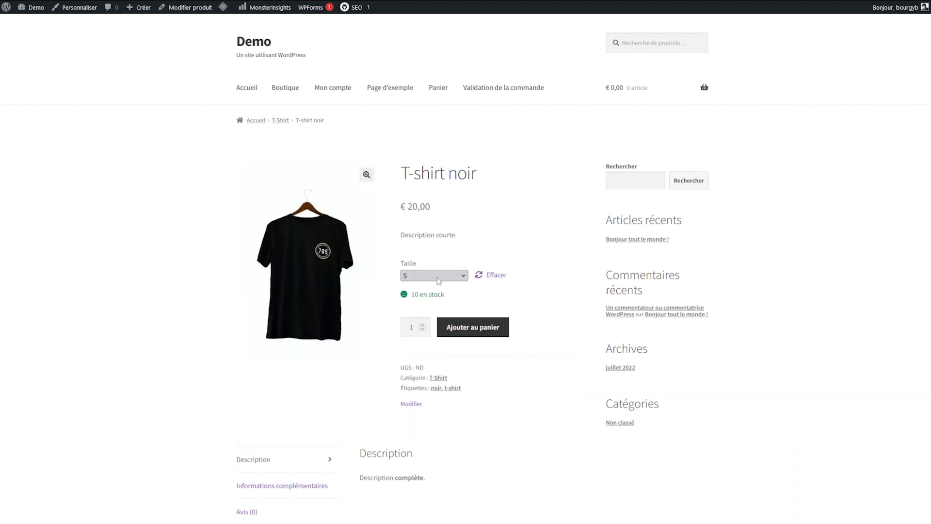
{"action": "left_click", "coordinate": [385, 254]}
{"action": "left_click_drag", "start_coordinate": [403, 263], "coordinate": [449, 266]}
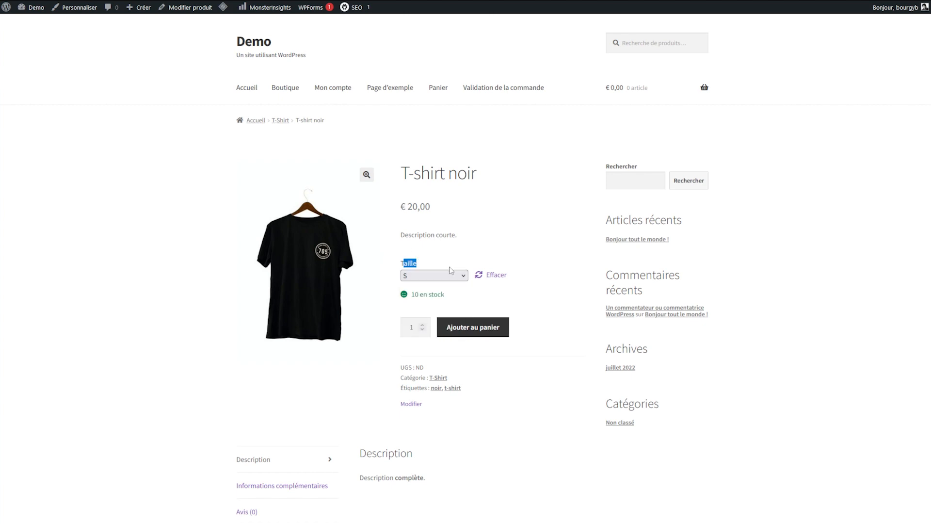
{"action": "left_click", "coordinate": [449, 274]}
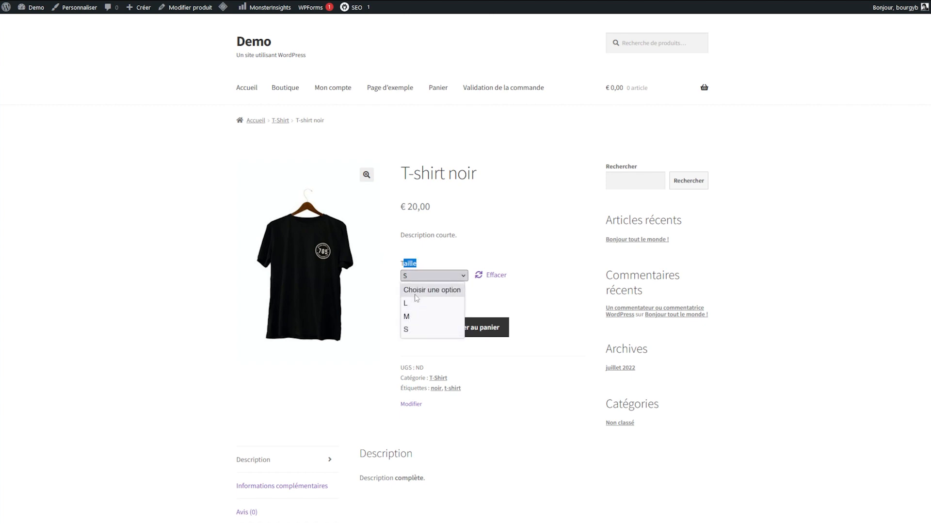
{"action": "left_click", "coordinate": [407, 316]}
{"action": "left_click", "coordinate": [476, 299]}
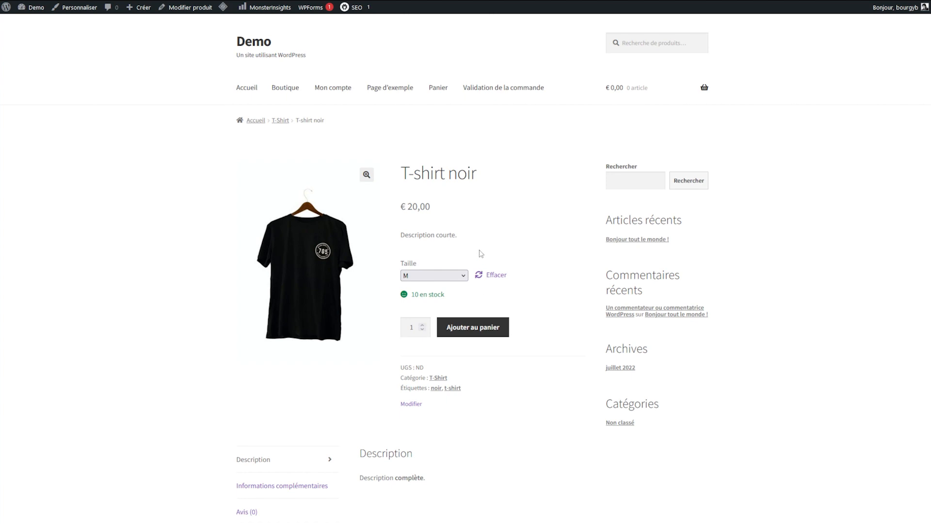
{"action": "left_click", "coordinate": [437, 276]}
{"action": "left_click", "coordinate": [434, 293]}
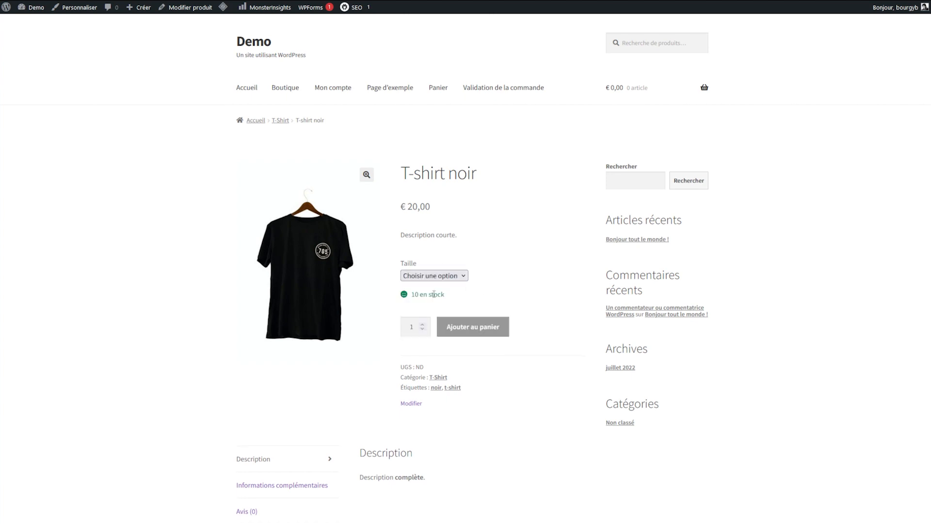
Step: Pick size L, then M to see 10 in stock, and clear the selected € 20,00 price text
{"action": "left_click", "coordinate": [431, 275]}
{"action": "left_click", "coordinate": [422, 304]}
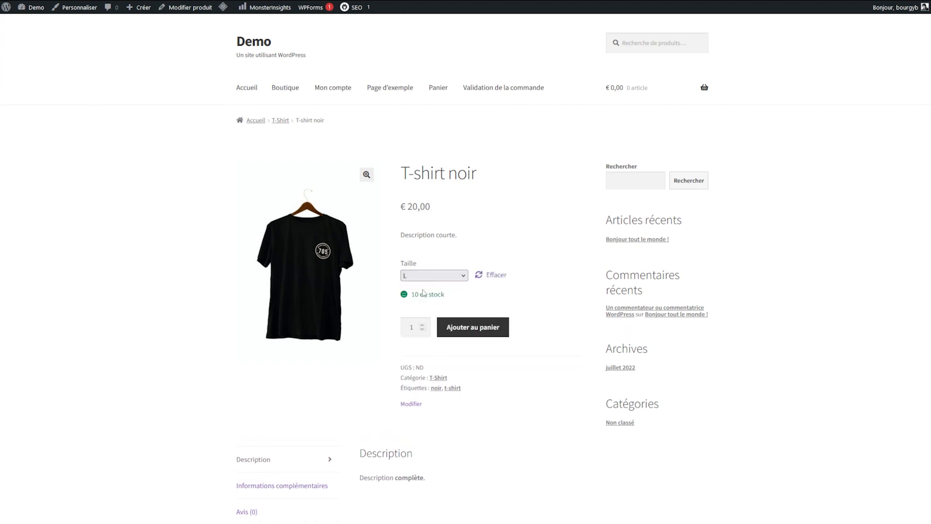
{"action": "left_click", "coordinate": [430, 275]}
{"action": "left_click", "coordinate": [415, 310]}
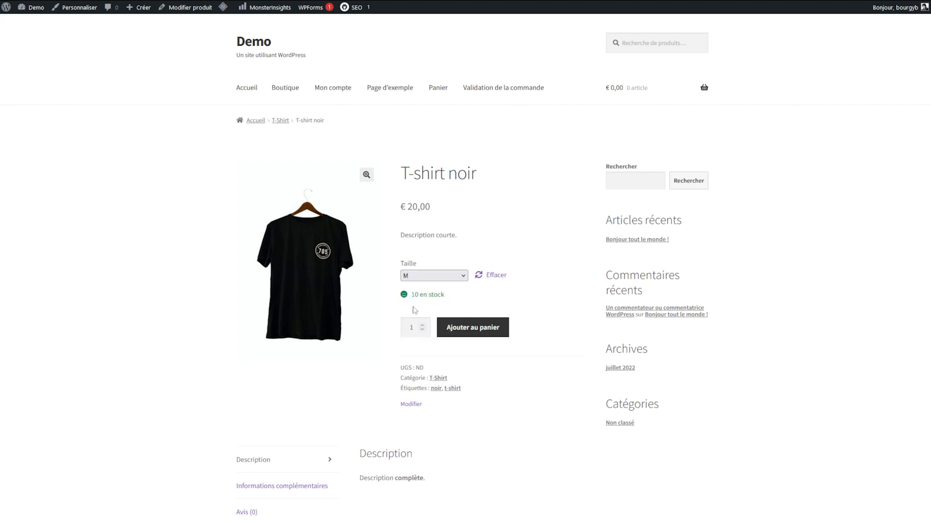
{"action": "triple_click", "coordinate": [428, 212]}
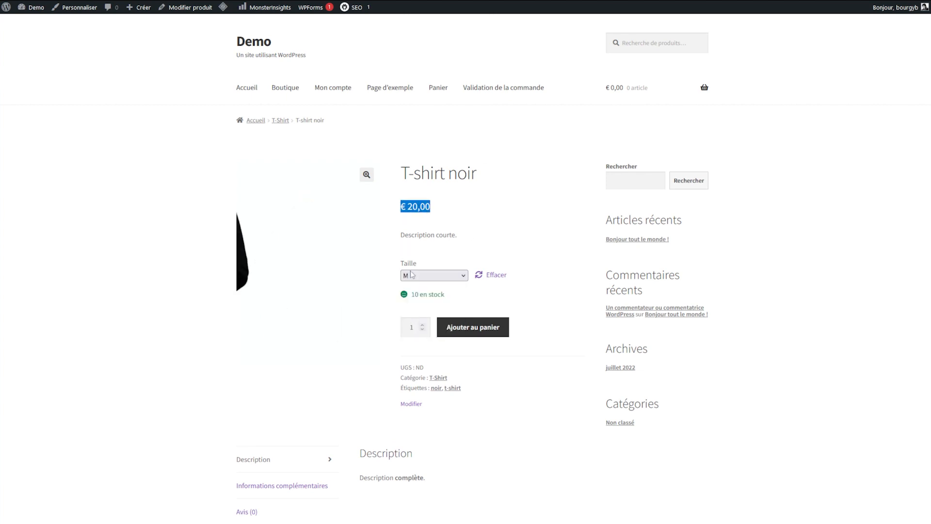
{"action": "left_click", "coordinate": [446, 229]}
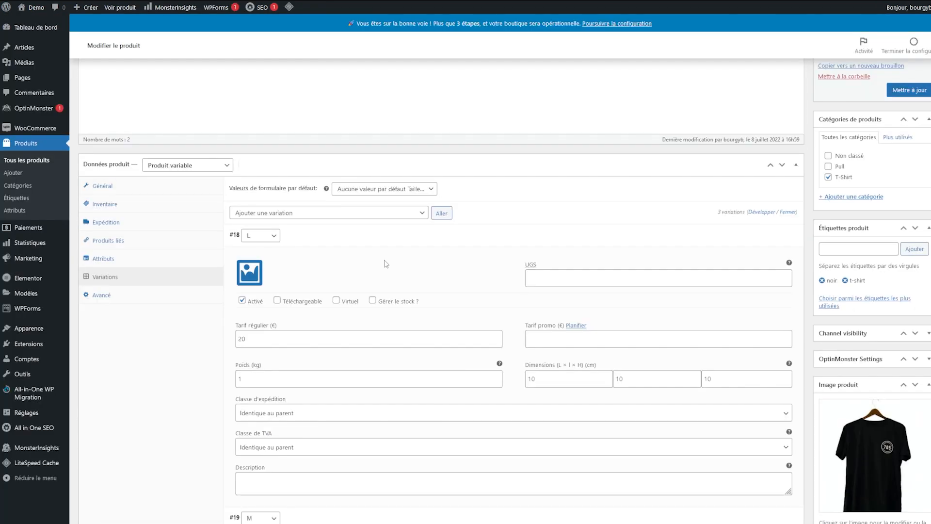
{"action": "scroll", "coordinate": [386, 264], "scroll_direction": "down", "scroll_amount": 2}
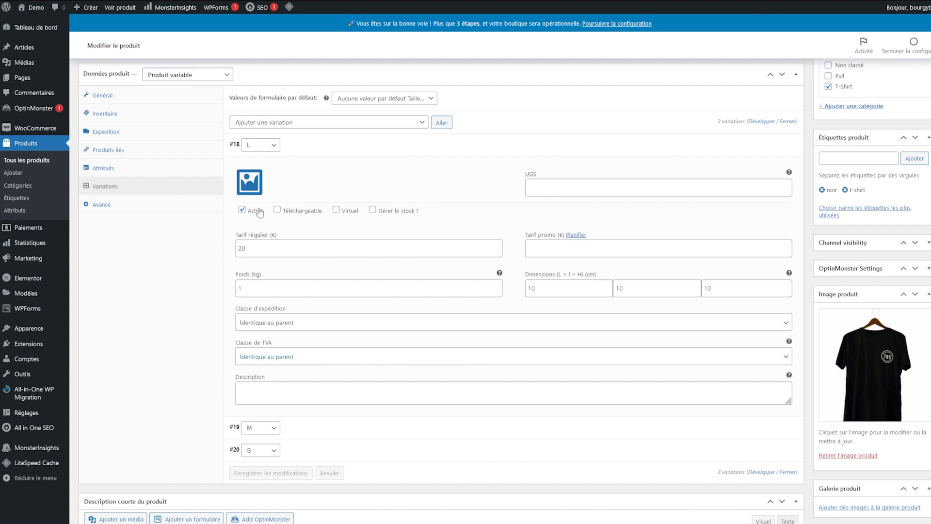
Step: Enable stock management for size L with a quantity of 15
{"action": "left_click", "coordinate": [373, 212]}
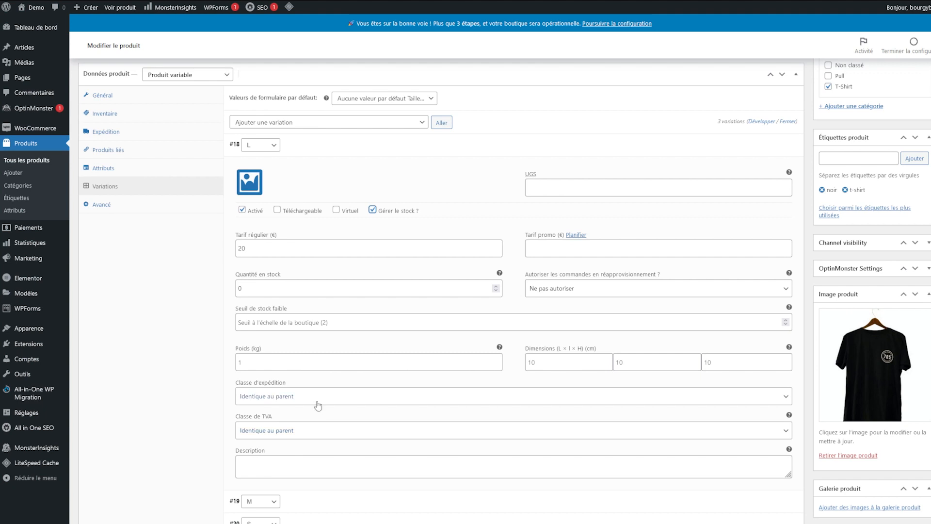
{"action": "double_click", "coordinate": [286, 285]}
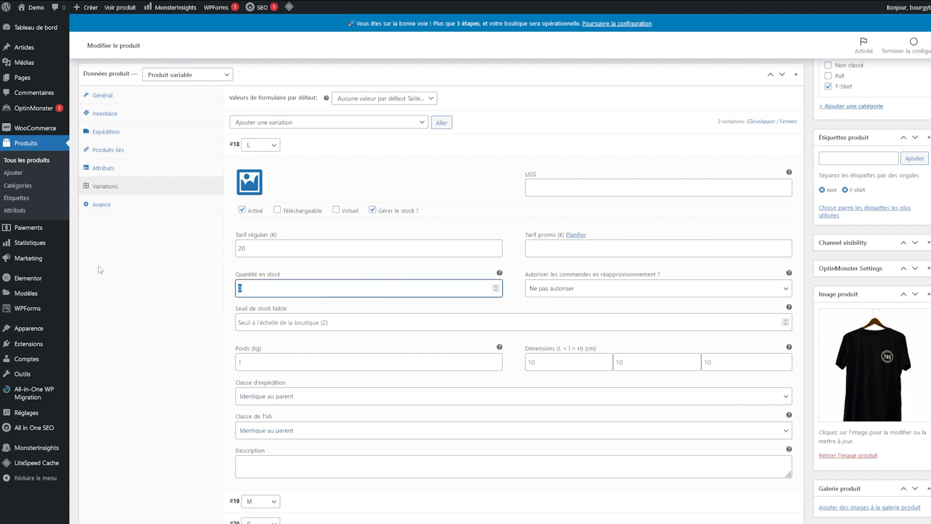
{"action": "type", "text": "15"}
{"action": "left_click", "coordinate": [195, 331]}
{"action": "scroll", "coordinate": [229, 349], "scroll_direction": "down", "scroll_amount": 4}
Step: Enable stock management for size M with a quantity of 5
{"action": "left_click", "coordinate": [328, 331]}
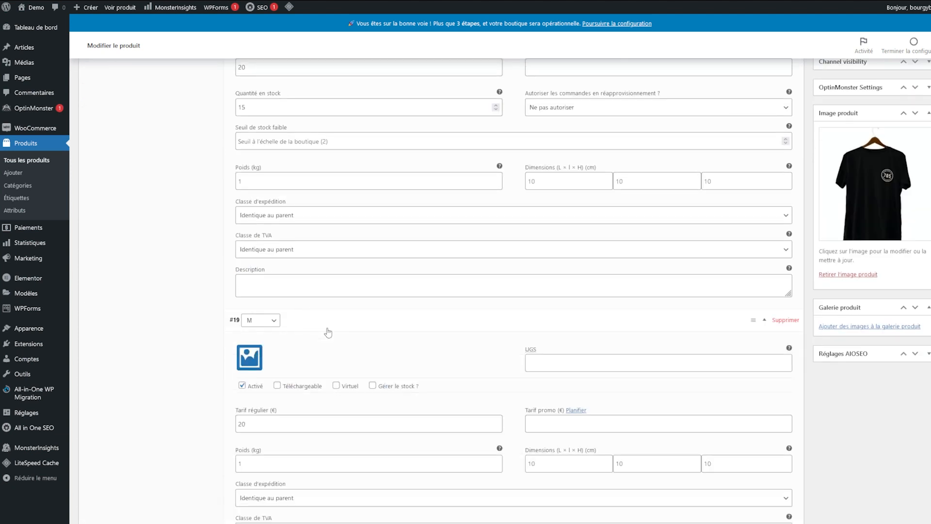
{"action": "left_click", "coordinate": [372, 387]}
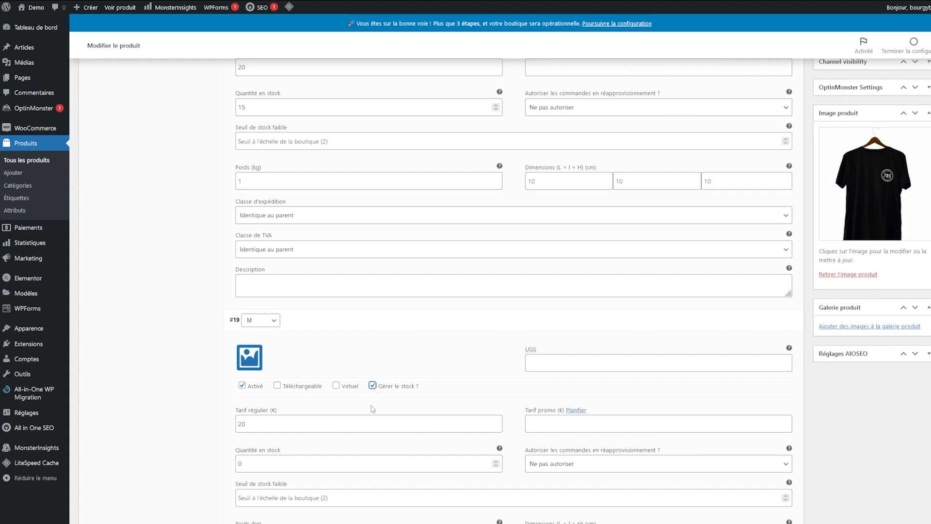
{"action": "double_click", "coordinate": [265, 466]}
{"action": "type", "text": "5"}
{"action": "left_click", "coordinate": [192, 495]}
{"action": "scroll", "coordinate": [193, 484], "scroll_direction": "down", "scroll_amount": 5}
{"action": "scroll", "coordinate": [193, 484], "scroll_direction": "down", "scroll_amount": 2}
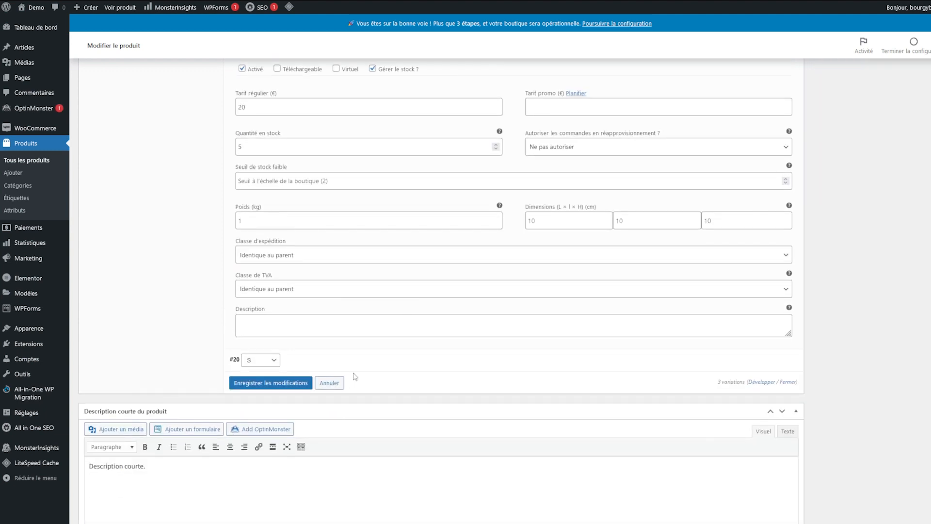
Step: Enable stock management for size S with a quantity of 3 and save the changes
{"action": "left_click", "coordinate": [374, 361]}
{"action": "left_click_drag", "start_coordinate": [393, 426], "coordinate": [387, 427]}
{"action": "left_click", "coordinate": [372, 425]}
{"action": "scroll", "coordinate": [274, 374], "scroll_direction": "down", "scroll_amount": 4}
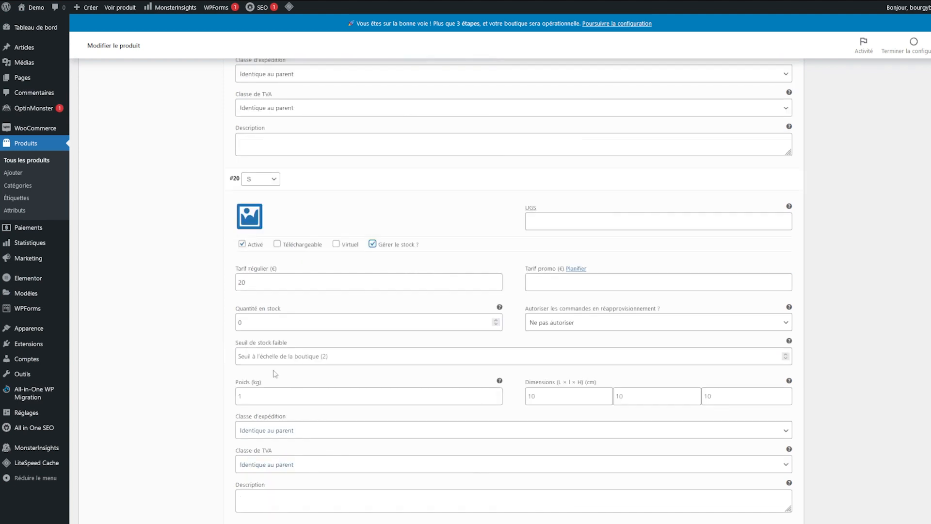
{"action": "double_click", "coordinate": [292, 320]}
{"action": "type", "text": "3"}
{"action": "left_click", "coordinate": [177, 316]}
{"action": "scroll", "coordinate": [302, 399], "scroll_direction": "down", "scroll_amount": 4}
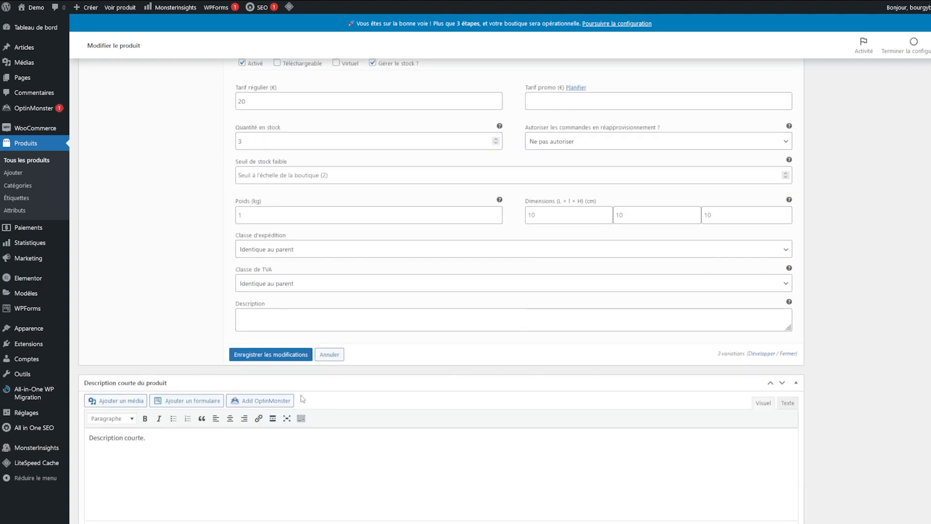
{"action": "left_click", "coordinate": [287, 354]}
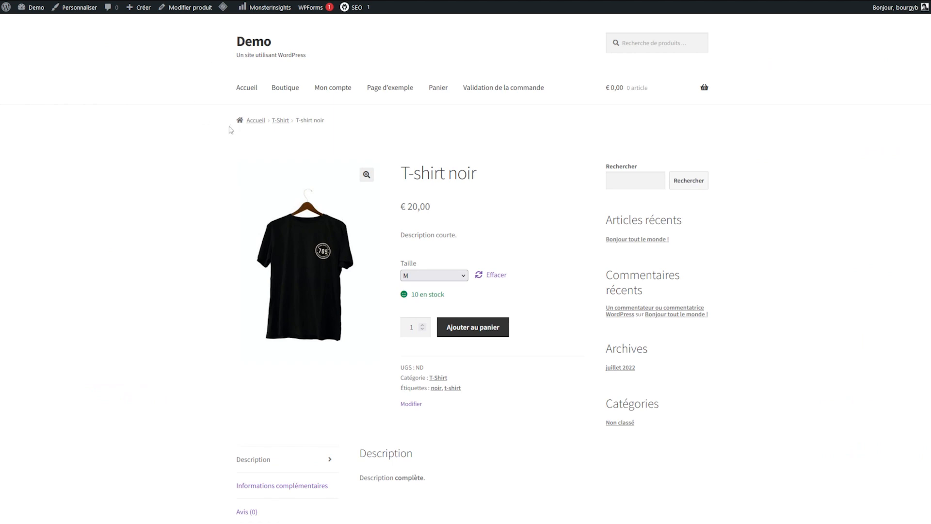
Step: Pick sizes L and S on the product page to check their stock of 15 and 3
{"action": "left_click", "coordinate": [429, 275]}
{"action": "left_click", "coordinate": [423, 304]}
{"action": "left_click", "coordinate": [423, 277]}
{"action": "left_click", "coordinate": [409, 329]}
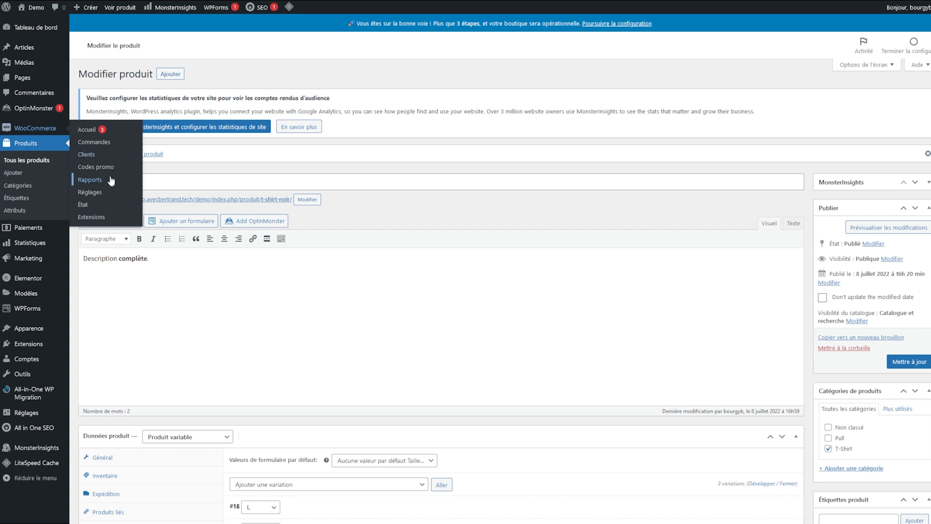
Step: Open WooCommerce Réglages on the E-mails tab and scroll through the notification list
{"action": "left_click", "coordinate": [100, 195]}
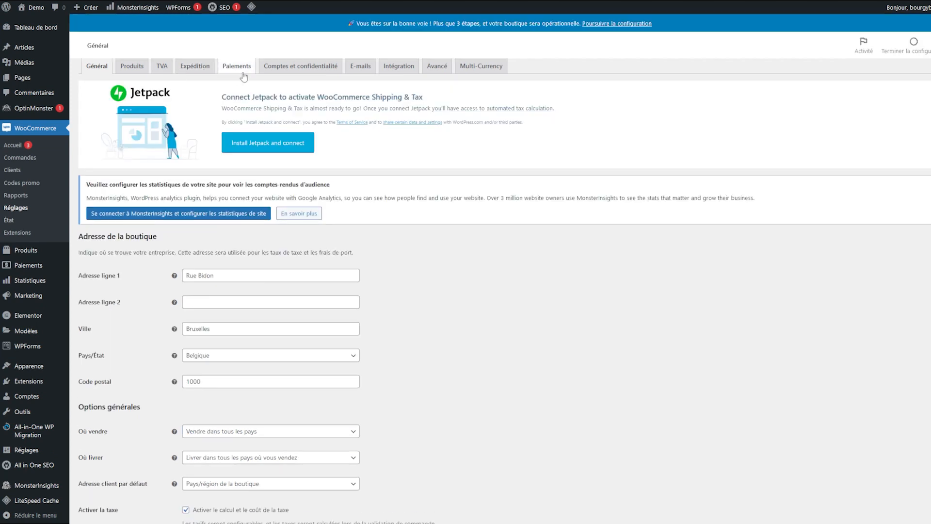
{"action": "left_click", "coordinate": [366, 86]}
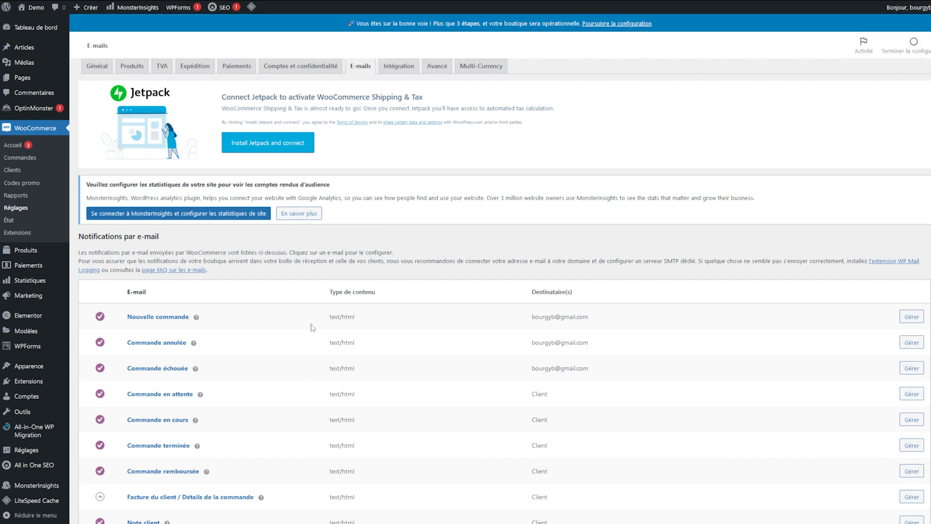
{"action": "scroll", "coordinate": [337, 291], "scroll_direction": "down", "scroll_amount": 10}
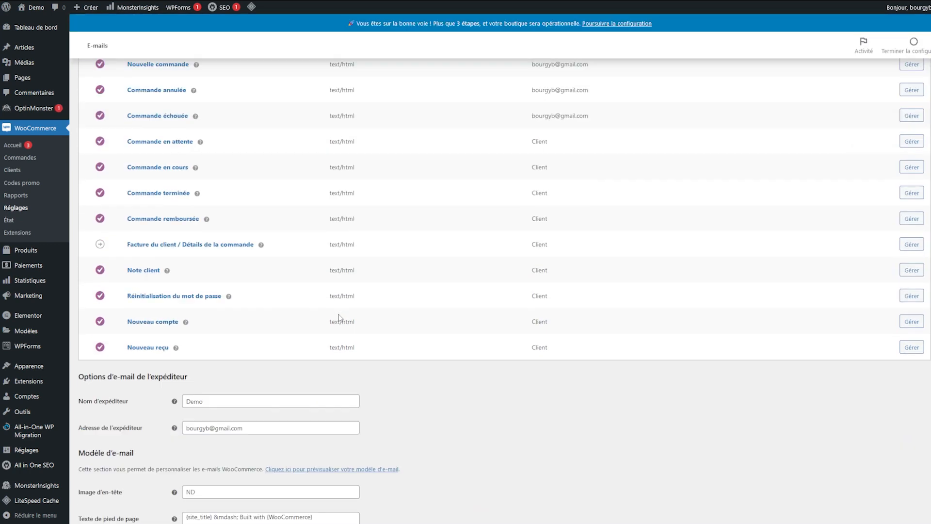
{"action": "scroll", "coordinate": [381, 326], "scroll_direction": "up", "scroll_amount": 10}
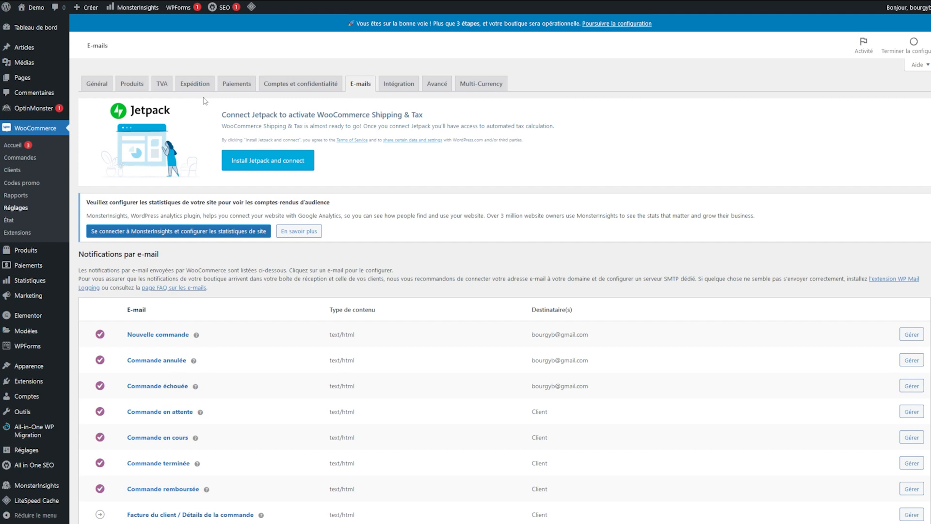
{"action": "scroll", "coordinate": [51, 348], "scroll_direction": "down", "scroll_amount": 3}
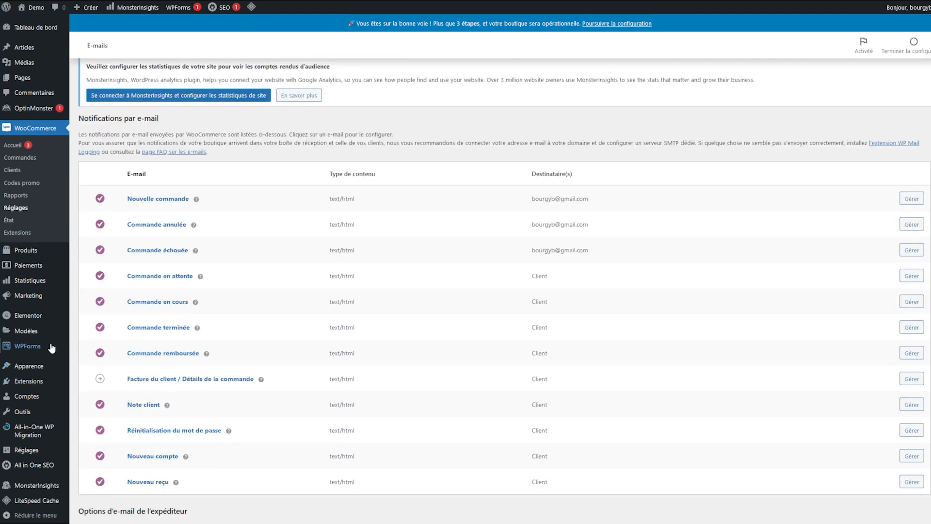
{"action": "scroll", "coordinate": [124, 298], "scroll_direction": "up", "scroll_amount": 3}
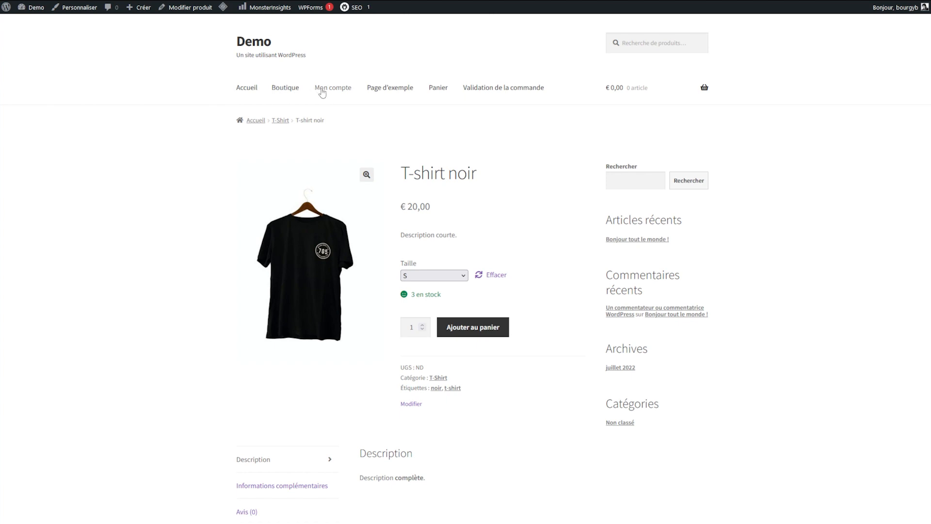
Step: Open the storefront's Boutique shop page listing the T-shirt noir at € 20,00
{"action": "left_click", "coordinate": [282, 95]}
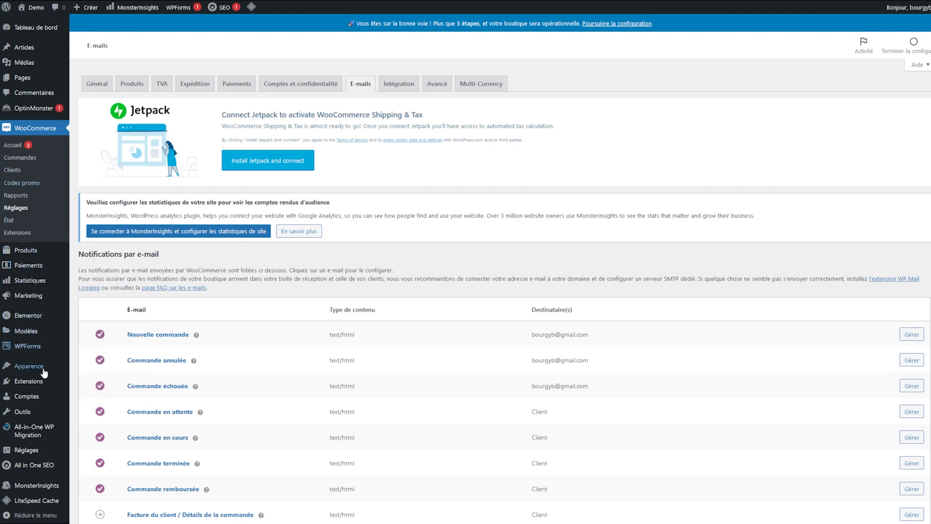
Step: Open the Politique de confidentialité page and italicise the first paragraph under Commentaires
{"action": "left_click", "coordinate": [43, 84]}
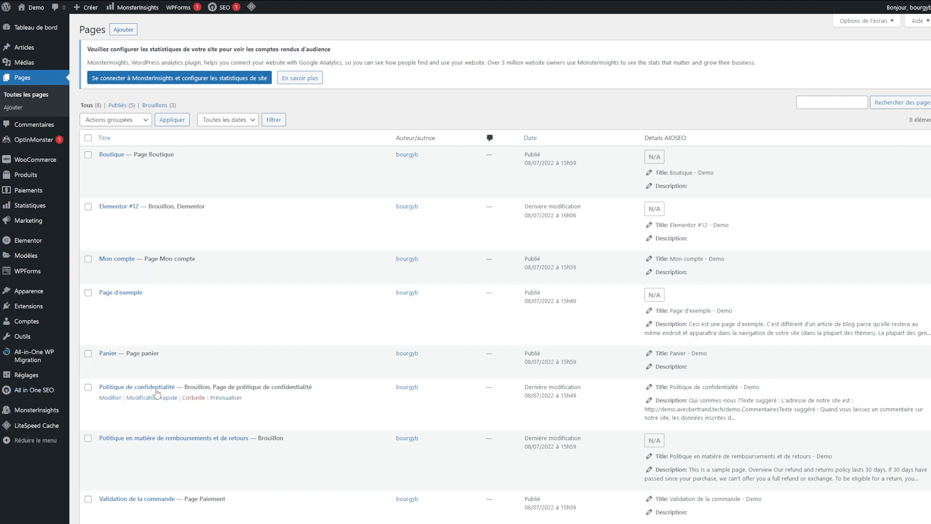
{"action": "left_click", "coordinate": [110, 398]}
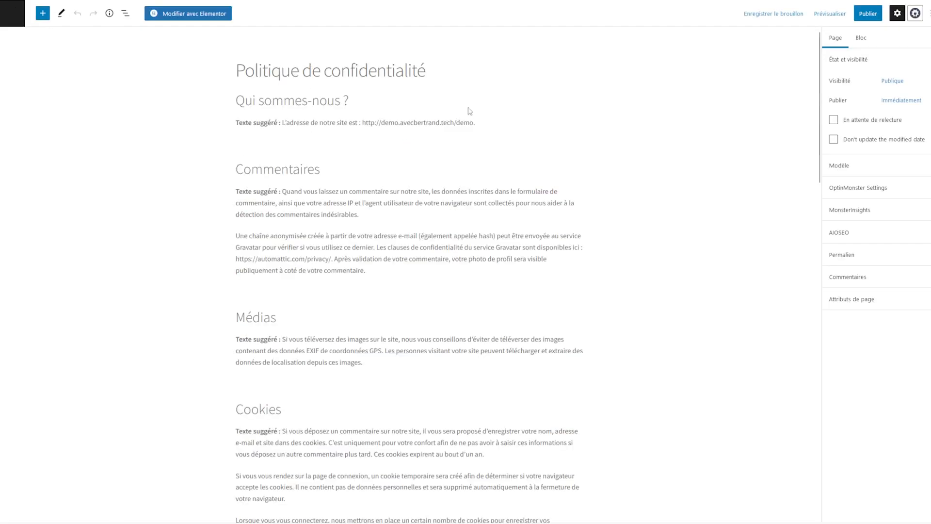
{"action": "scroll", "coordinate": [371, 240], "scroll_direction": "down", "scroll_amount": 6}
{"action": "scroll", "coordinate": [371, 234], "scroll_direction": "down", "scroll_amount": 15}
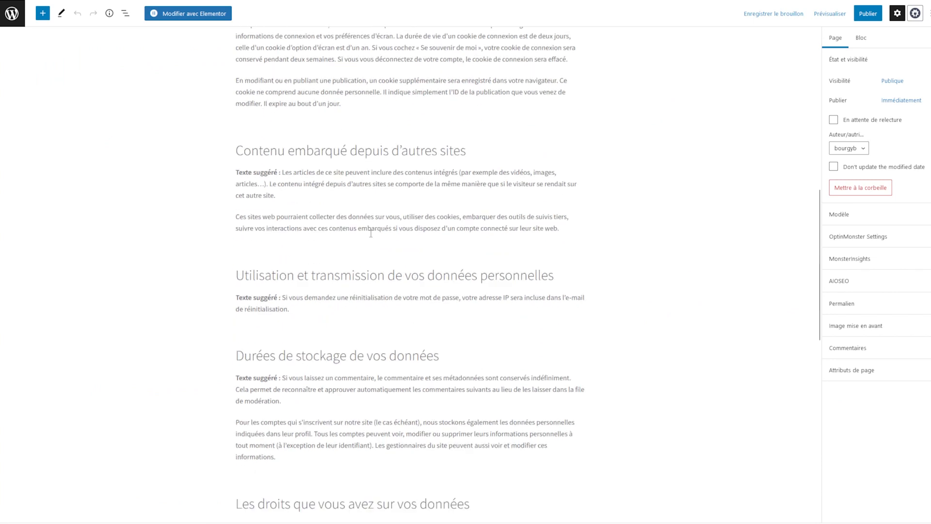
{"action": "scroll", "coordinate": [357, 217], "scroll_direction": "up", "scroll_amount": 20}
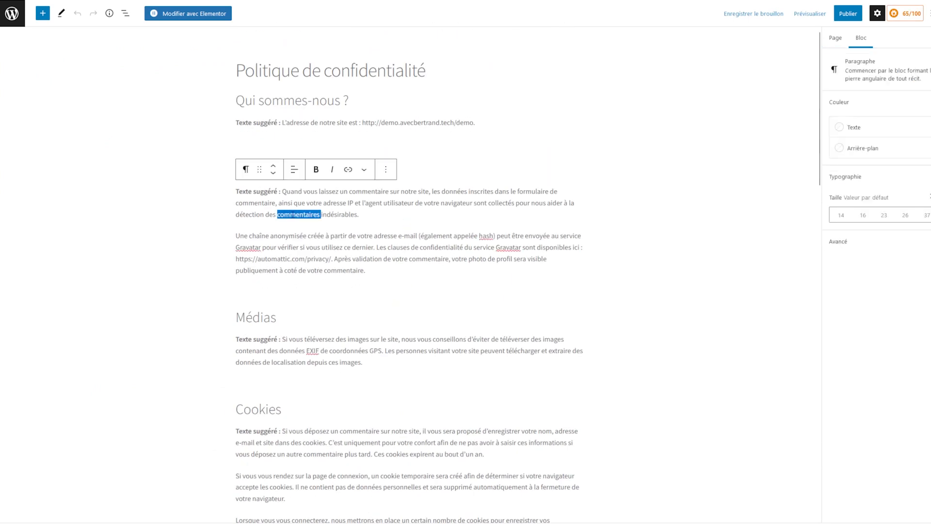
{"action": "triple_click", "coordinate": [298, 214]}
{"action": "left_click", "coordinate": [331, 170]}
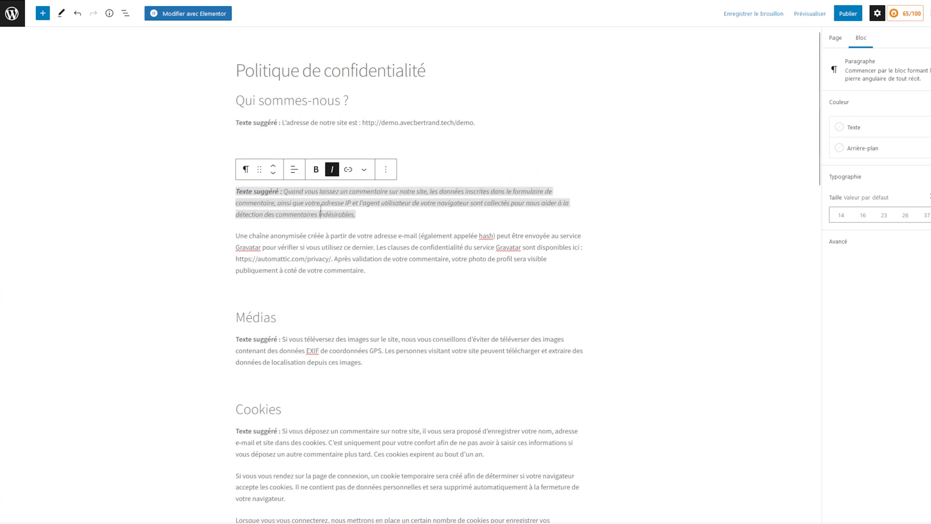
Step: Publish the privacy policy page and return to the Pages list
{"action": "left_click", "coordinate": [848, 13]}
{"action": "left_click", "coordinate": [879, 16]}
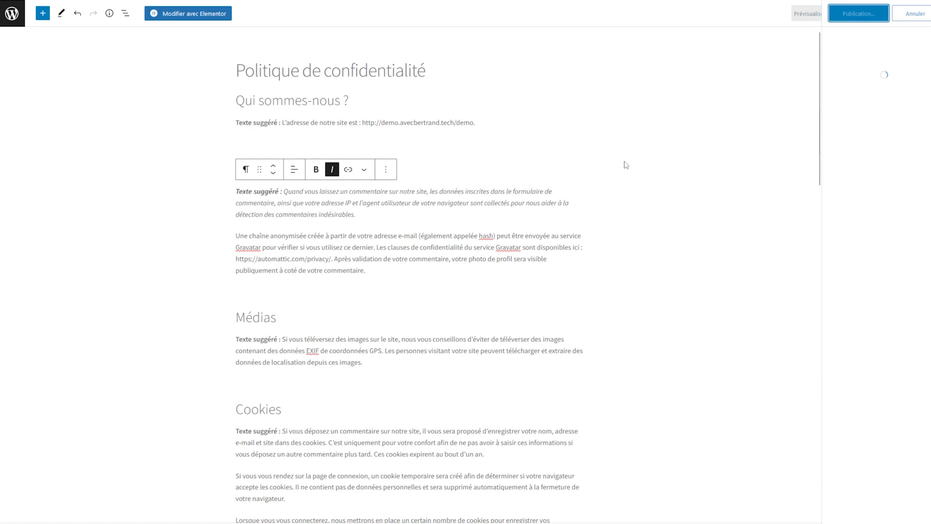
{"action": "left_click", "coordinate": [12, 13]}
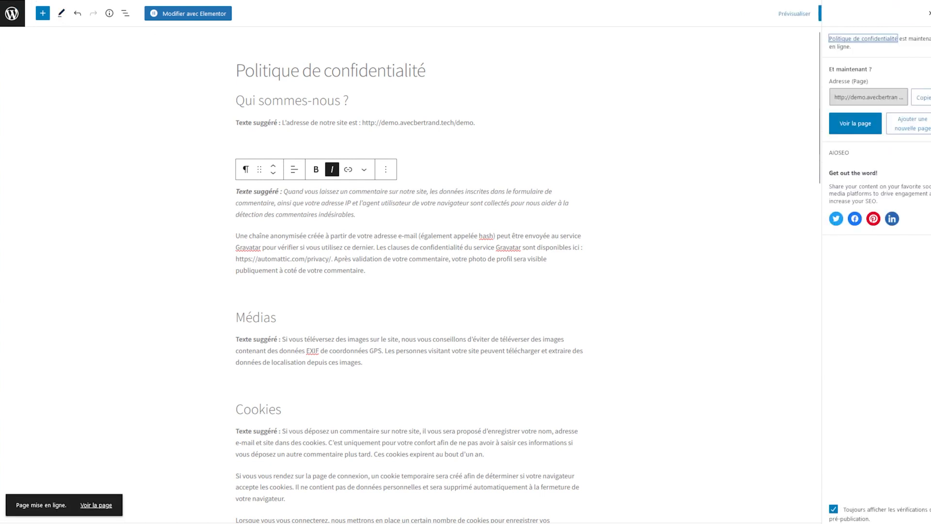
{"action": "mouse_move", "coordinate": [208, 153]}
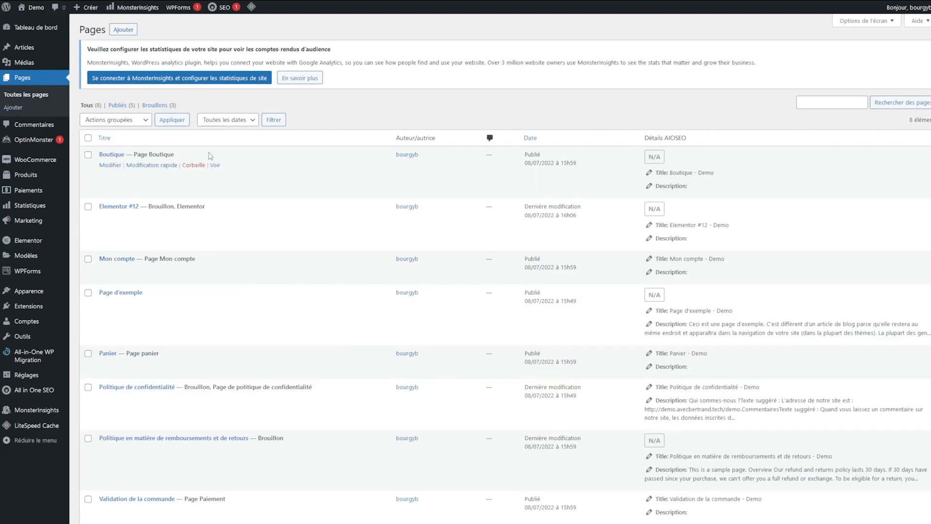
Step: Add the paragraph 'Un super texte !' to the Boutique page and save it
{"action": "left_click", "coordinate": [110, 165]}
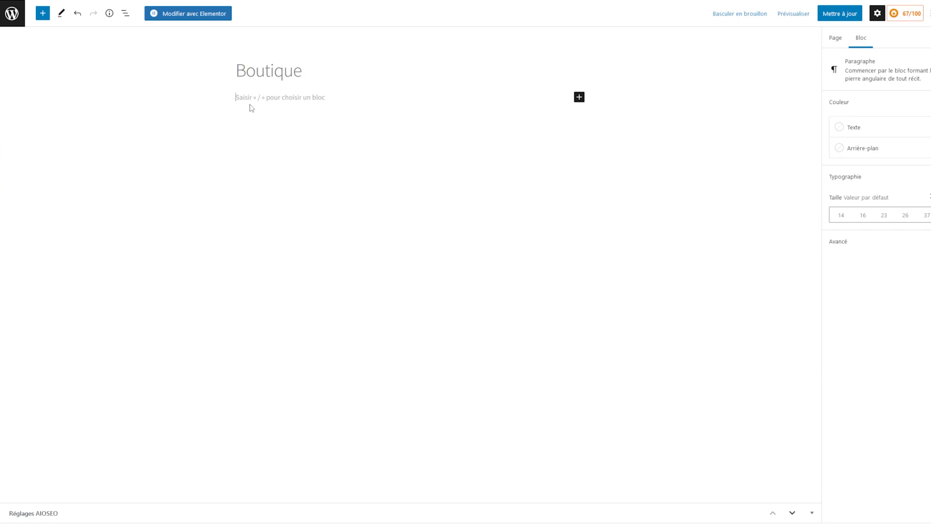
{"action": "type", "text": "Un super texte !"}
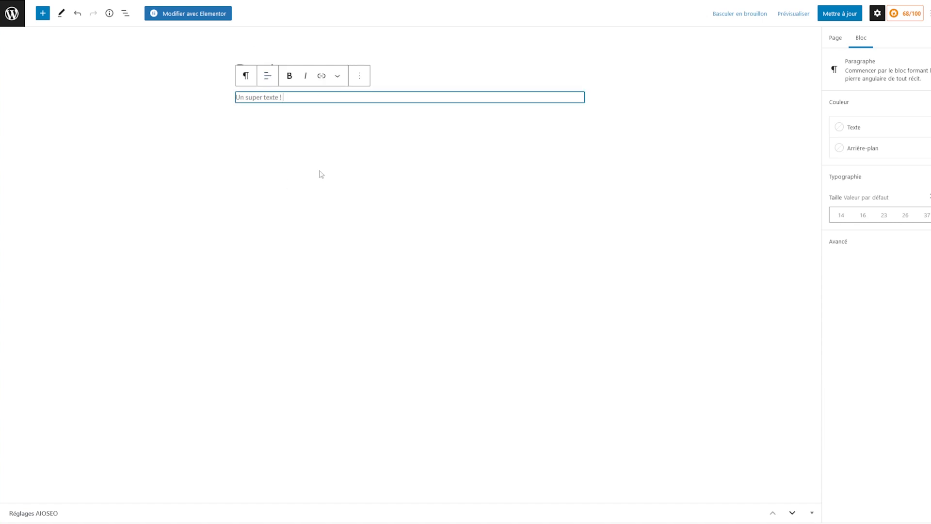
{"action": "left_click", "coordinate": [255, 153]}
{"action": "left_click", "coordinate": [841, 13]}
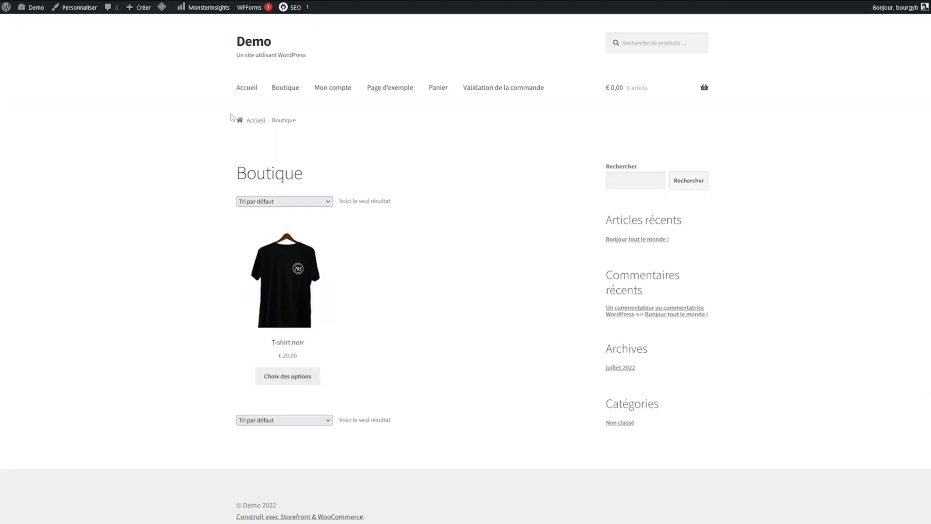
{"action": "triple_click", "coordinate": [270, 234]}
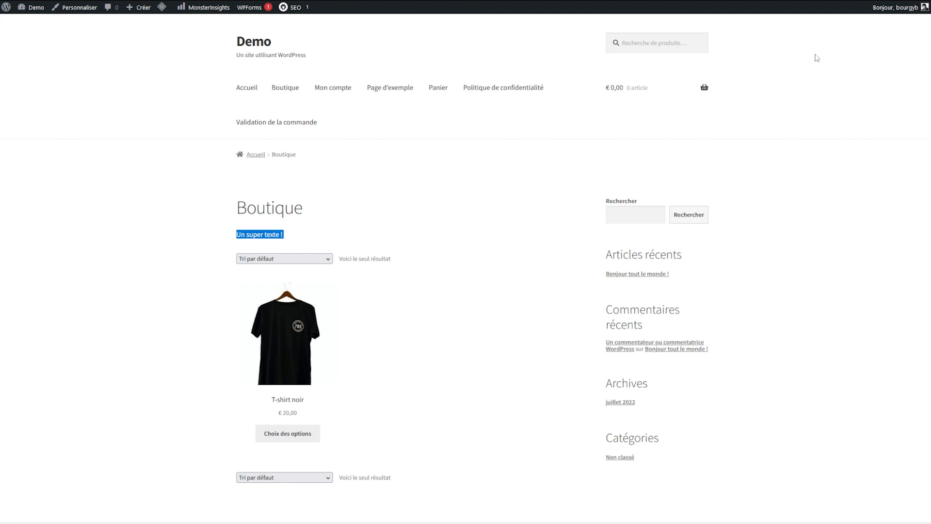
Step: Visit the privacy policy page from the shop page, go back, and return to the Pages list
{"action": "scroll", "coordinate": [816, 58], "scroll_direction": "down", "scroll_amount": 3}
{"action": "left_click", "coordinate": [362, 439]}
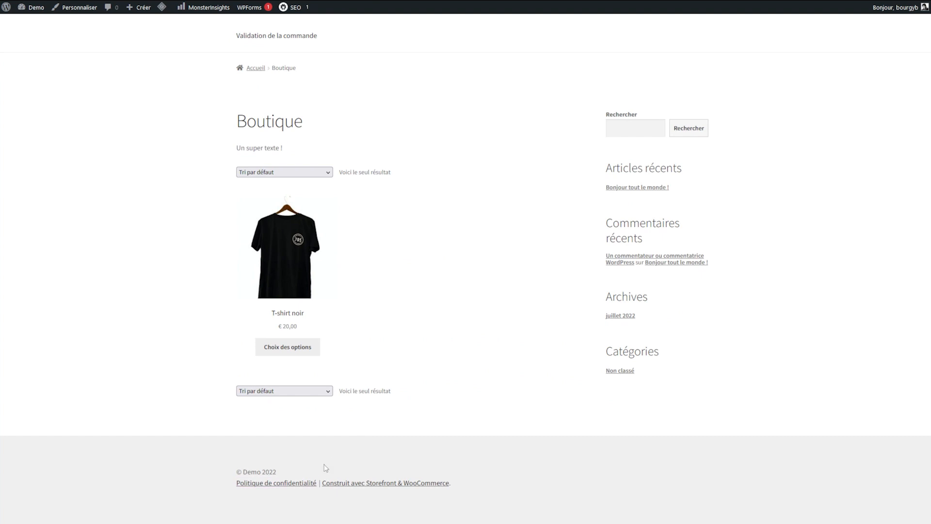
{"action": "left_click", "coordinate": [283, 483]}
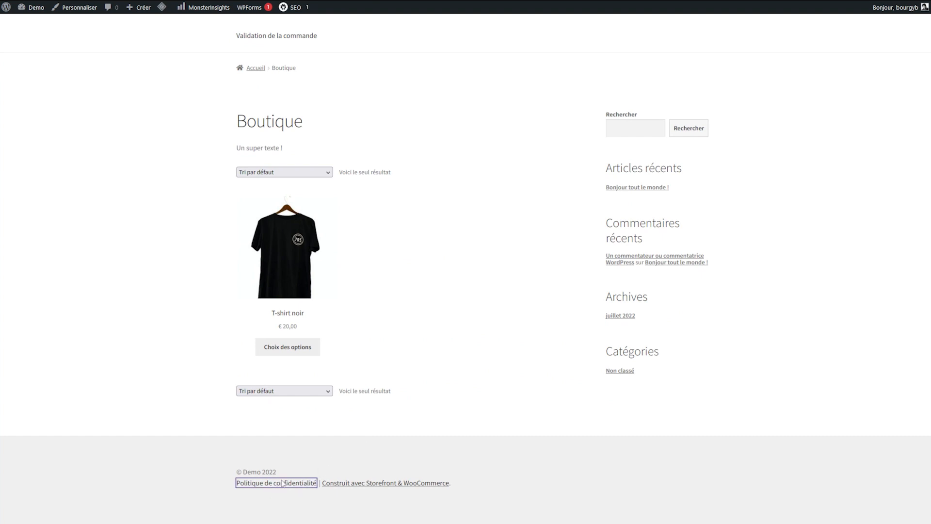
{"action": "left_click_drag", "start_coordinate": [271, 327], "coordinate": [289, 402]}
{"action": "left_click", "coordinate": [360, 441]}
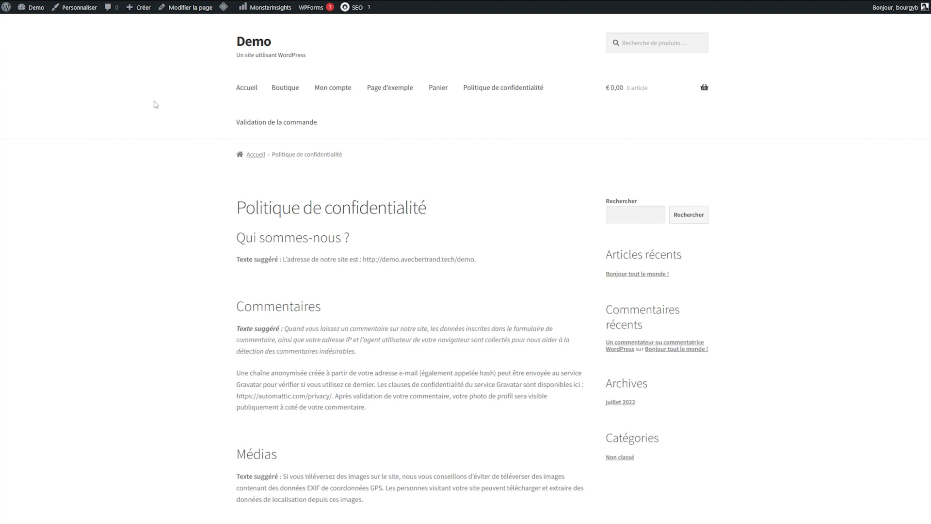
{"action": "key", "text": "alt+Left"}
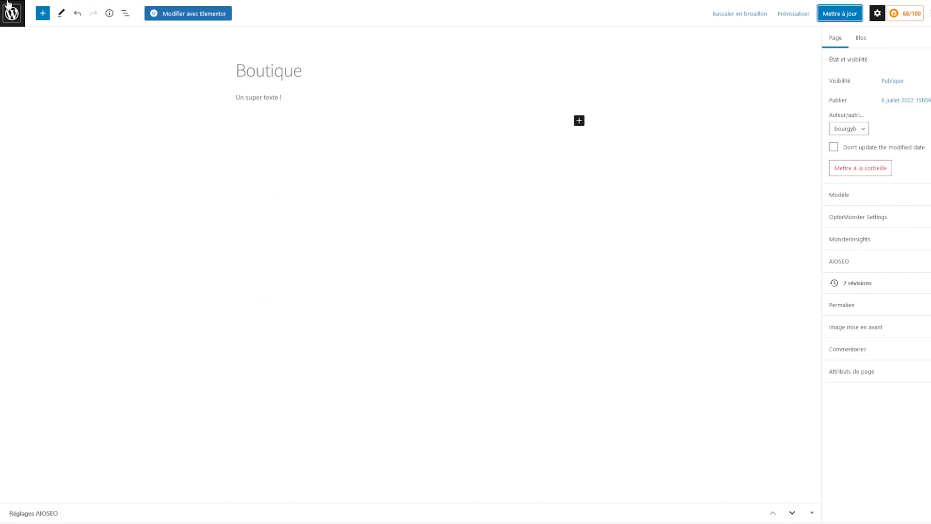
{"action": "left_click", "coordinate": [11, 10]}
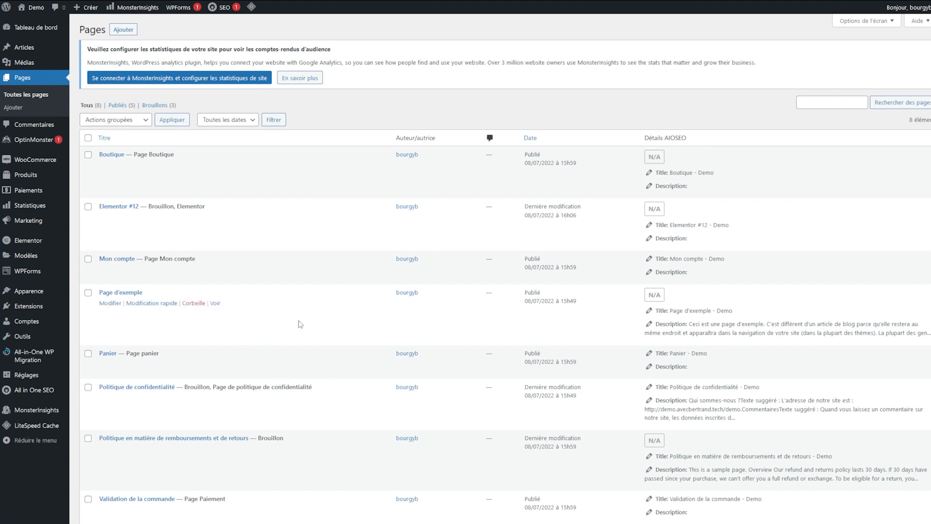
Step: Scroll through the Pages list to review its eight pages
{"action": "scroll", "coordinate": [290, 331], "scroll_direction": "down", "scroll_amount": 1}
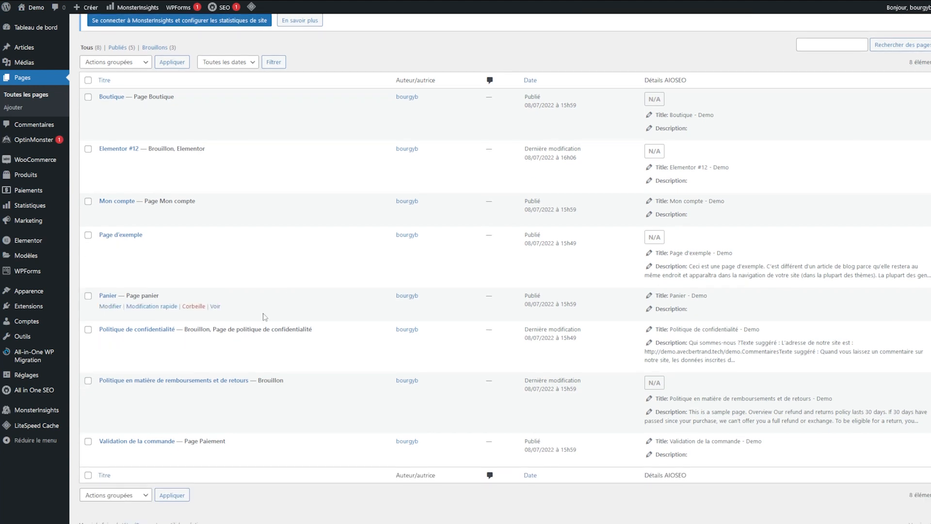
{"action": "scroll", "coordinate": [264, 317], "scroll_direction": "up", "scroll_amount": 1}
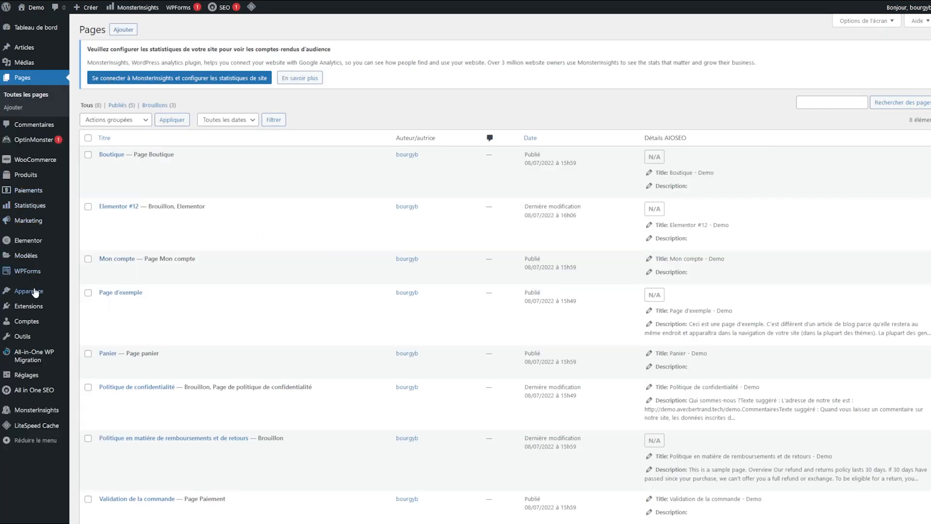
Step: Go to Apparence › Menus and place the cursor in the empty Nom du menu field
{"action": "mouse_move", "coordinate": [36, 292]}
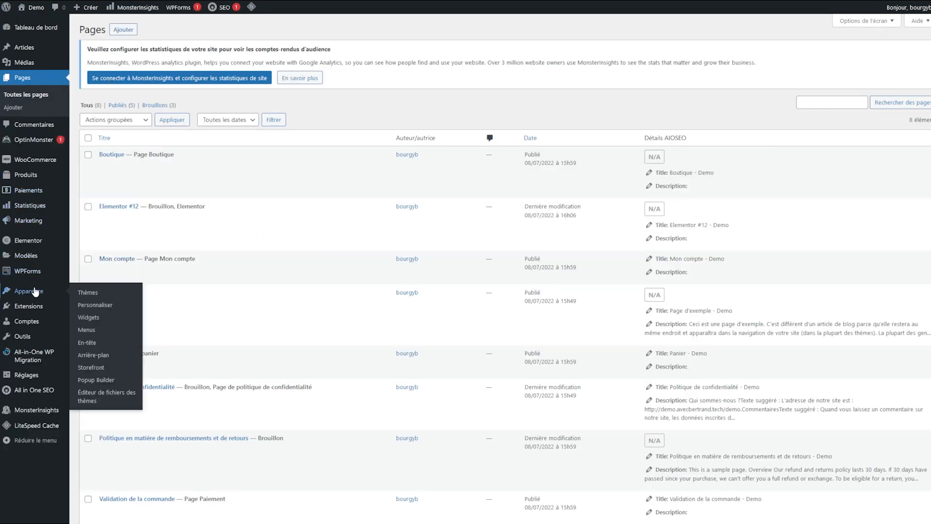
{"action": "left_click", "coordinate": [100, 334]}
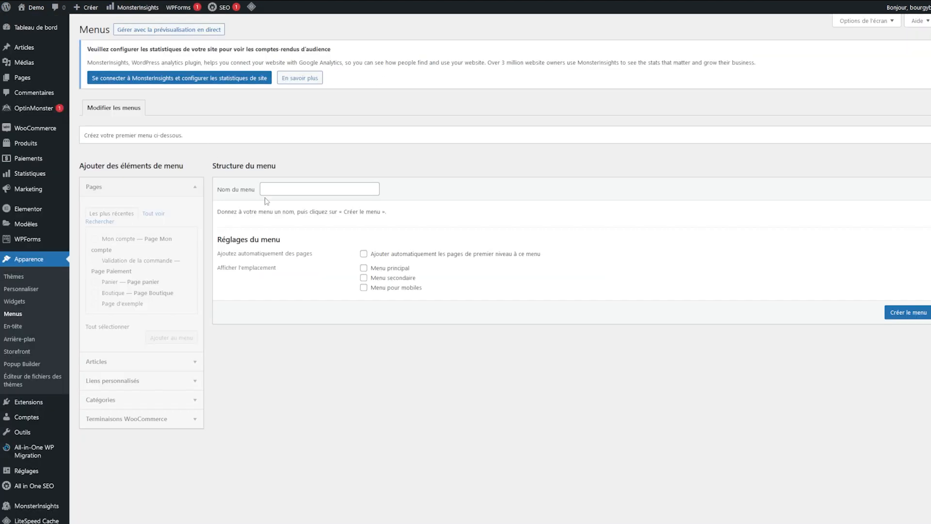
{"action": "left_click", "coordinate": [271, 190]}
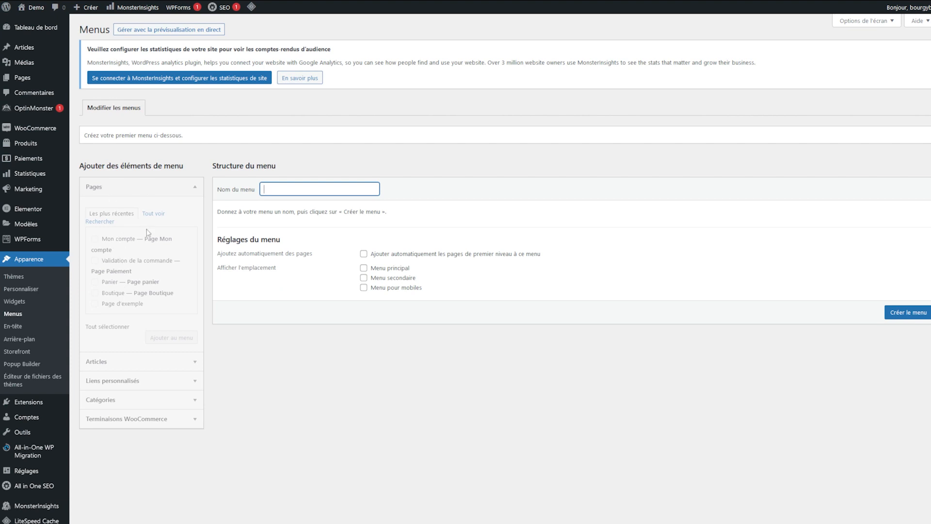
Step: Expand the Terminaisons WooCommerce menu items, then launch Apparence › Personnaliser
{"action": "left_click", "coordinate": [164, 421]}
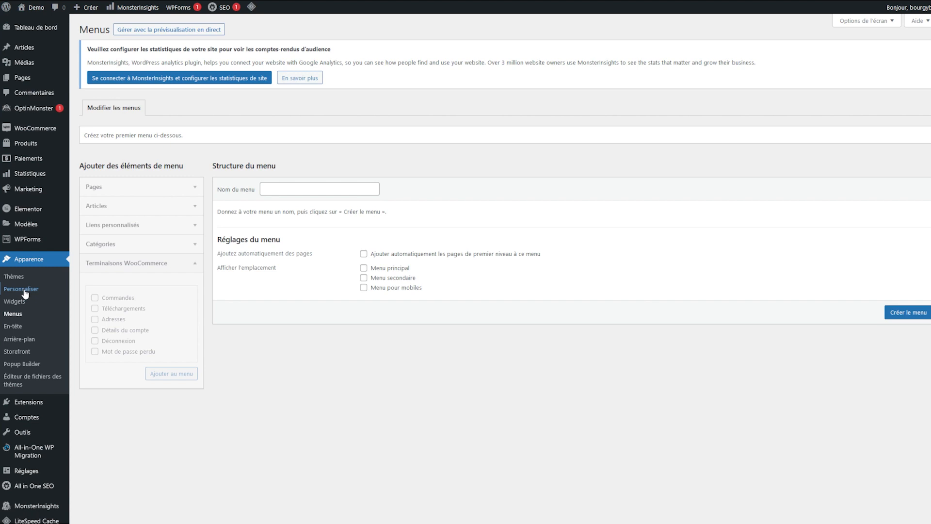
{"action": "left_click", "coordinate": [24, 293]}
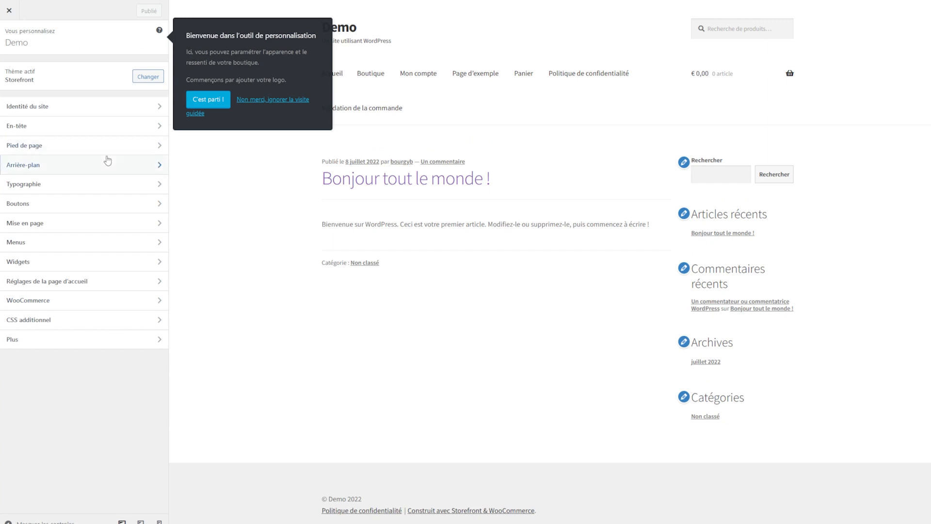
Step: Browse the Customizer's Arrière-plan, Boutons, Menus and WooCommerce panels, then exit to the Pages list
{"action": "left_click", "coordinate": [108, 161]}
{"action": "left_click", "coordinate": [8, 36]}
{"action": "left_click", "coordinate": [103, 212]}
{"action": "left_click", "coordinate": [8, 36]}
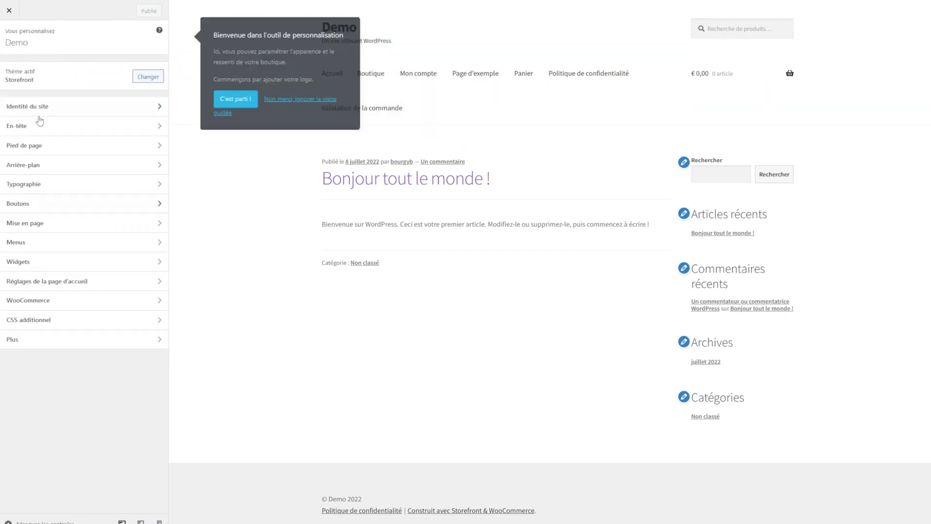
{"action": "left_click", "coordinate": [65, 240]}
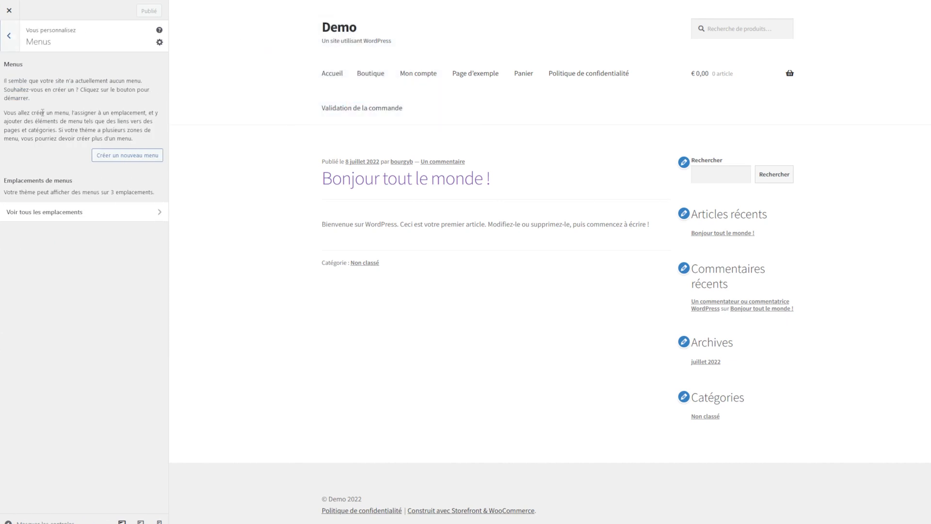
{"action": "left_click", "coordinate": [8, 36]}
{"action": "left_click", "coordinate": [134, 306]}
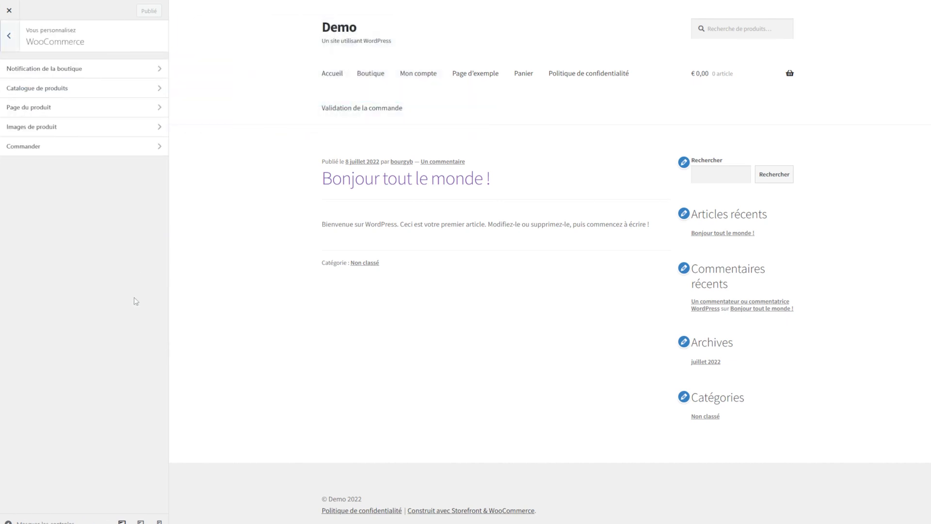
{"action": "left_click", "coordinate": [8, 36]}
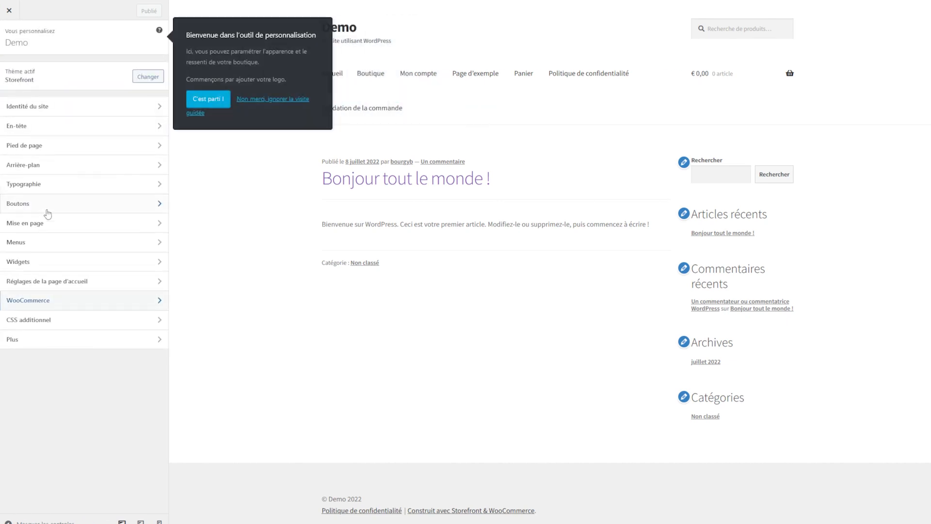
{"action": "left_click", "coordinate": [41, 246]}
{"action": "left_click", "coordinate": [15, 49]}
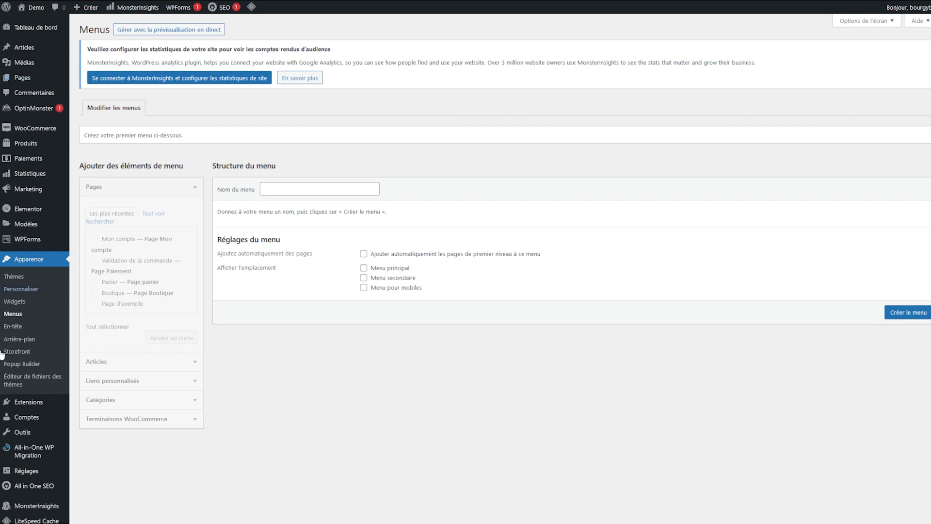
{"action": "left_click", "coordinate": [28, 77]}
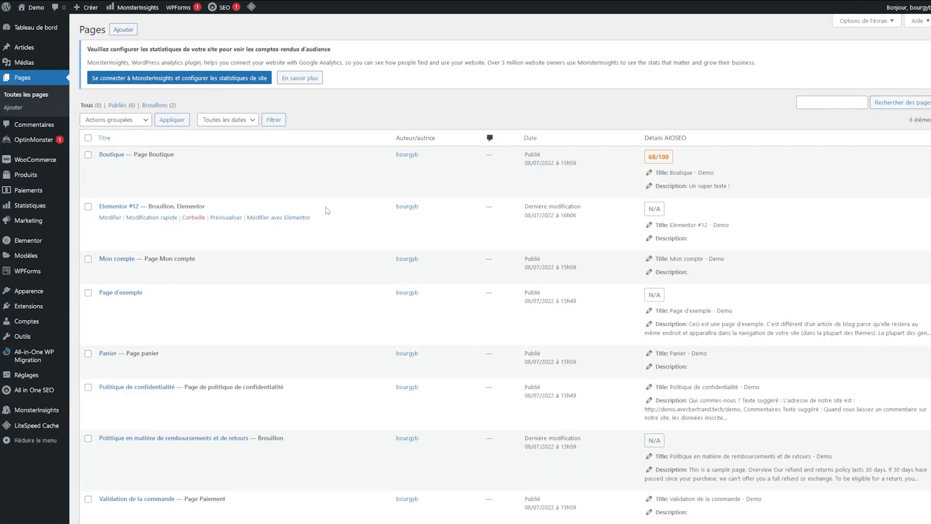
Step: Highlight the Page Boutique, Page Mon compte and Page panier labels in the Pages list
{"action": "mouse_move", "coordinate": [74, 147]}
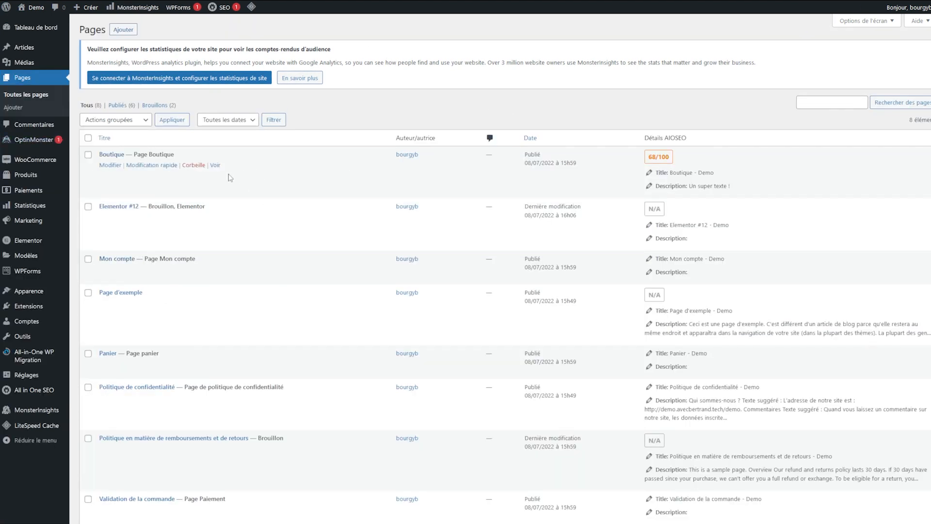
{"action": "left_click_drag", "start_coordinate": [133, 155], "coordinate": [175, 154]}
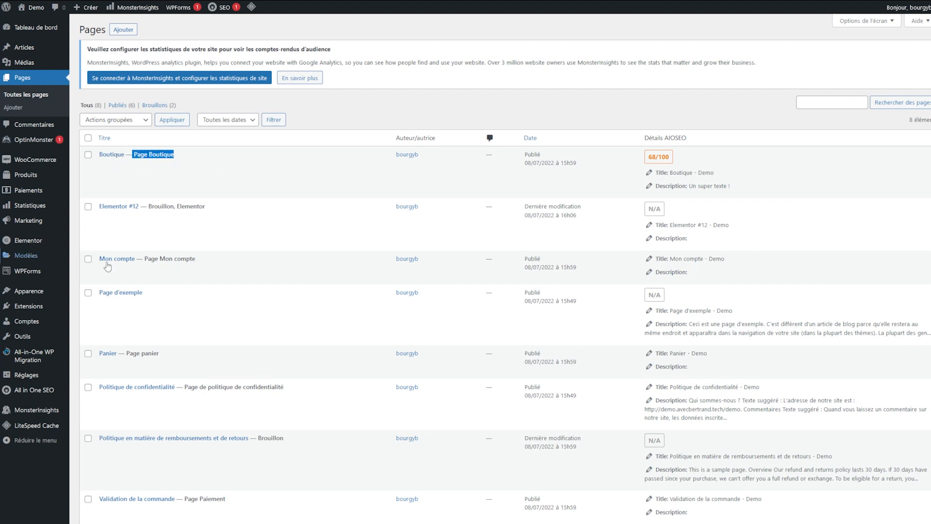
{"action": "left_click", "coordinate": [154, 258]}
{"action": "left_click_drag", "start_coordinate": [153, 258], "coordinate": [195, 259]}
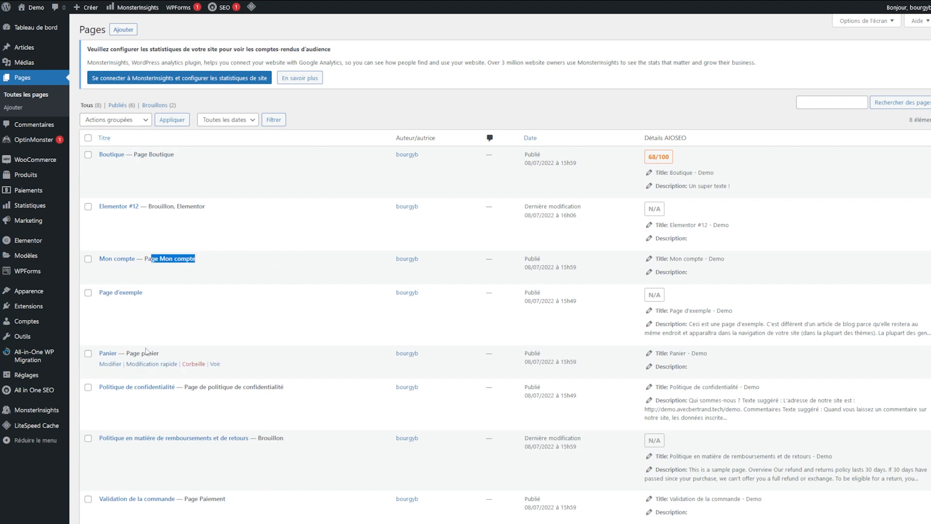
{"action": "left_click_drag", "start_coordinate": [137, 349], "coordinate": [167, 353]}
{"action": "left_click", "coordinate": [165, 353]}
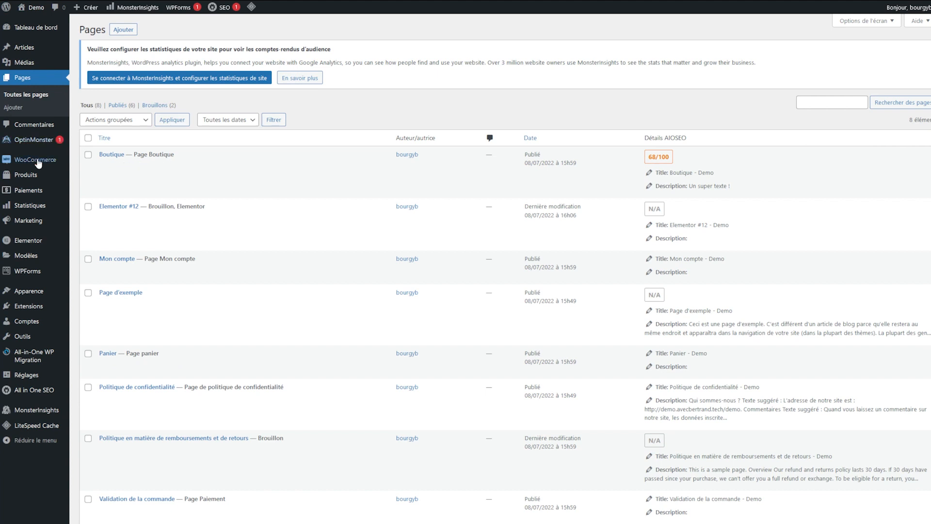
{"action": "mouse_move", "coordinate": [38, 163]}
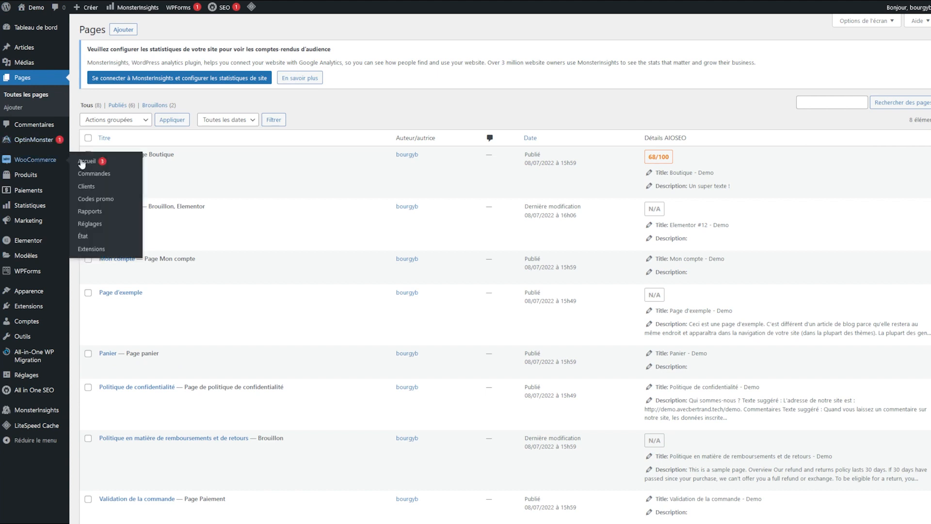
Step: Open WooCommerce › Réglages › Avancé and review the account and checkout page dropdowns
{"action": "left_click", "coordinate": [89, 223]}
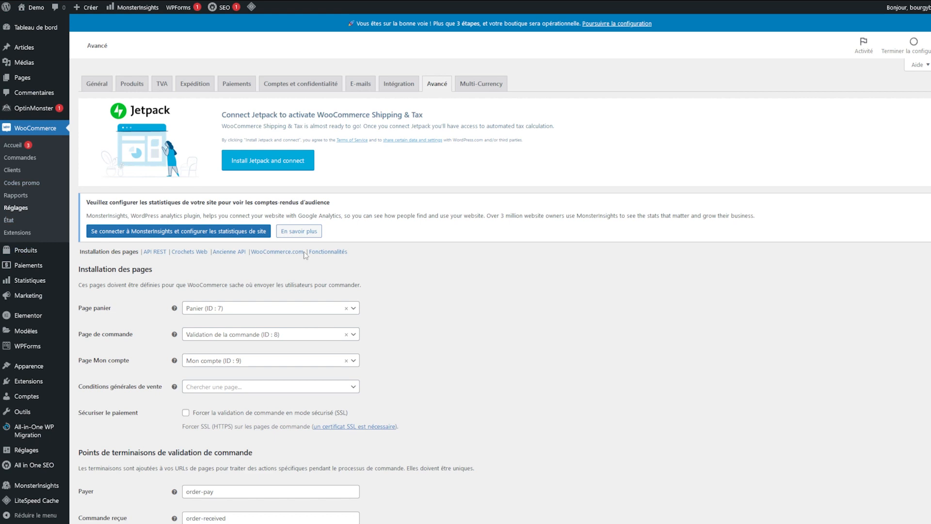
{"action": "left_click_drag", "start_coordinate": [120, 269], "coordinate": [374, 402]}
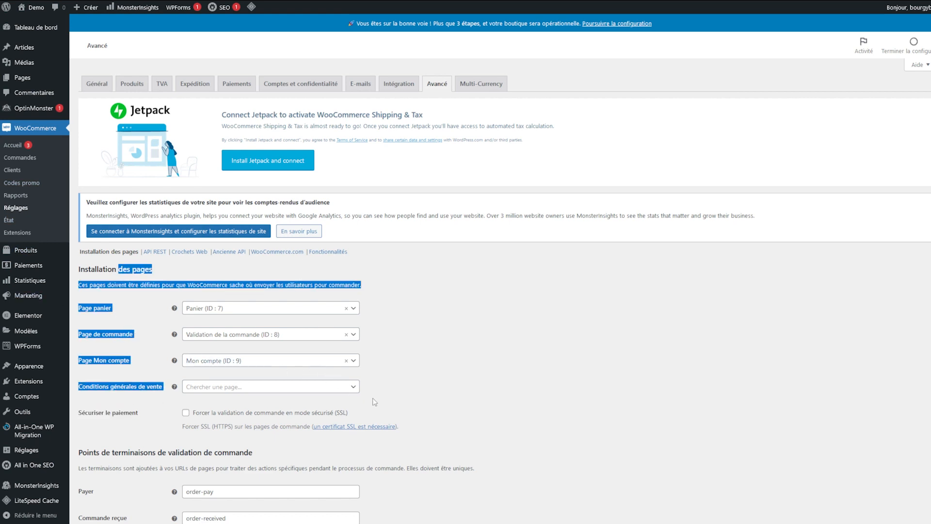
{"action": "left_click", "coordinate": [250, 361]}
{"action": "left_click", "coordinate": [265, 332]}
{"action": "left_click", "coordinate": [252, 299]}
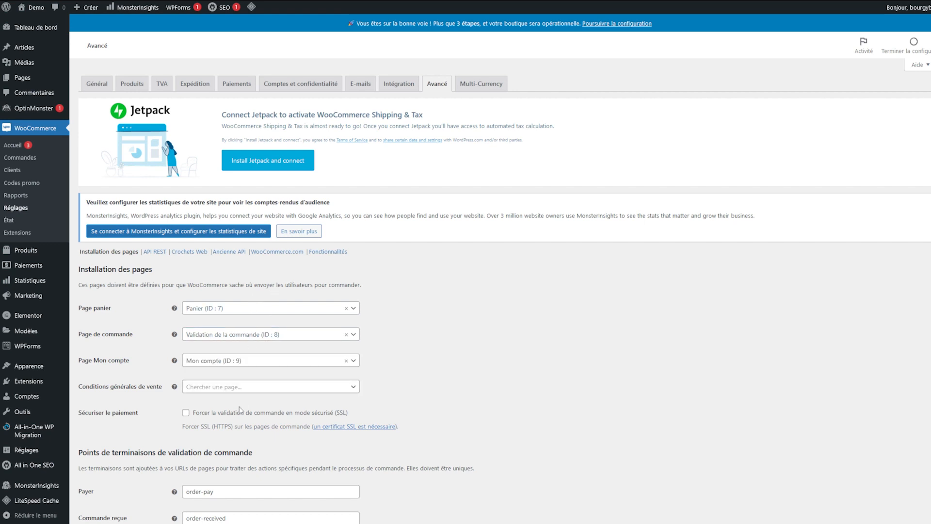
{"action": "scroll", "coordinate": [216, 438], "scroll_direction": "down", "scroll_amount": 3}
{"action": "scroll", "coordinate": [216, 437], "scroll_direction": "down", "scroll_amount": 6}
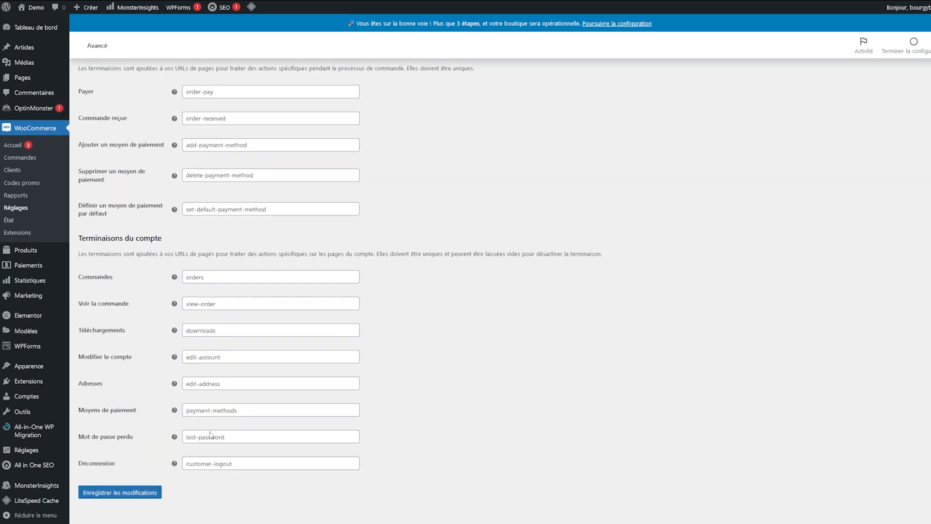
{"action": "scroll", "coordinate": [198, 426], "scroll_direction": "up", "scroll_amount": 8}
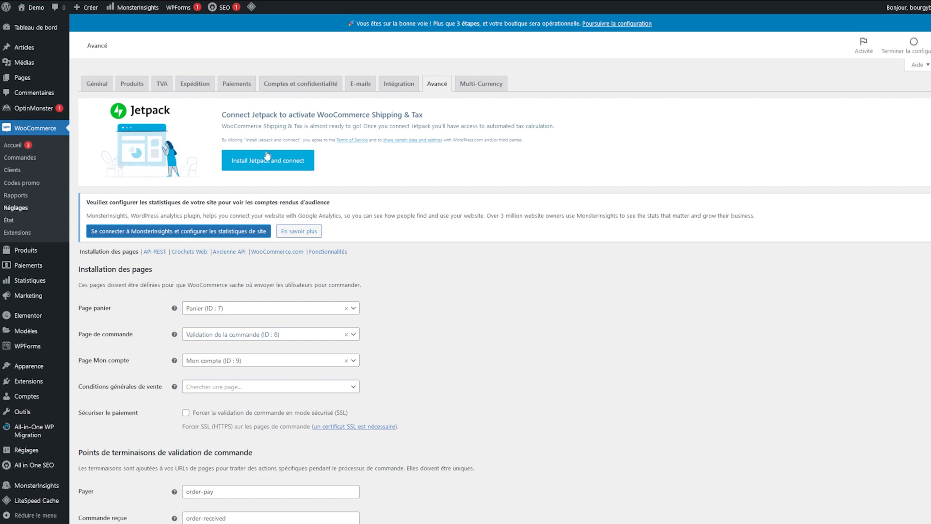
Step: Leave Conditions générales de vente unassigned and return to the storefront Boutique page
{"action": "left_click", "coordinate": [248, 386]}
{"action": "left_click", "coordinate": [476, 366]}
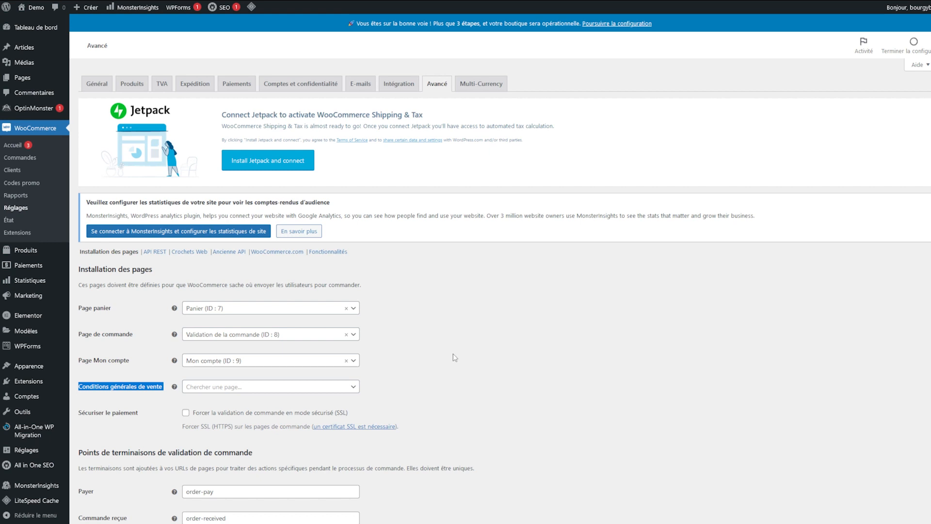
{"action": "left_click", "coordinate": [599, 21]}
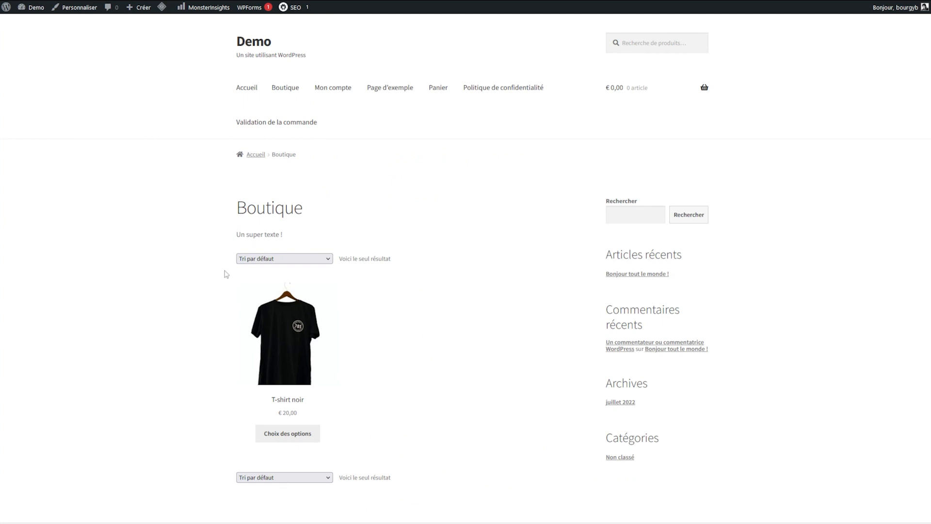
Step: Open the T-shirt noir page and add 2 size M shirts to the cart
{"action": "left_click", "coordinate": [283, 333]}
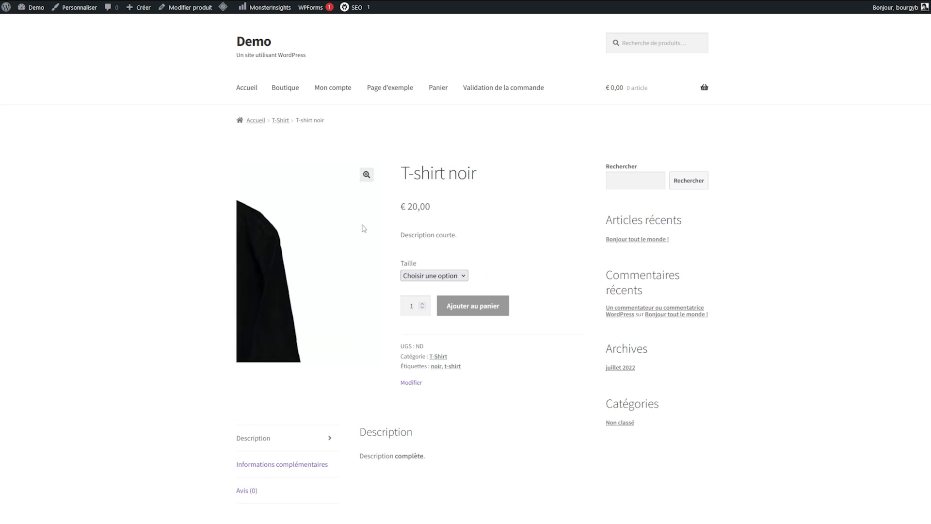
{"action": "left_click", "coordinate": [434, 275]}
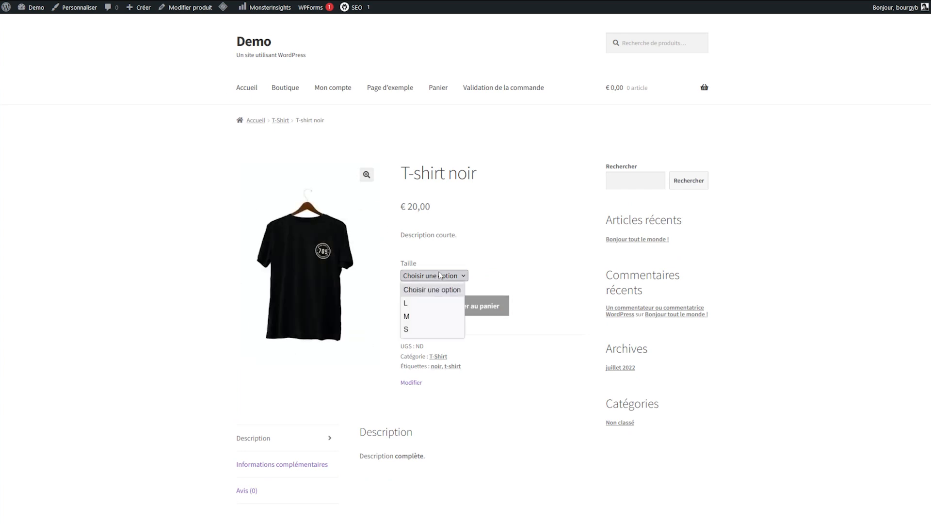
{"action": "left_click", "coordinate": [412, 315]}
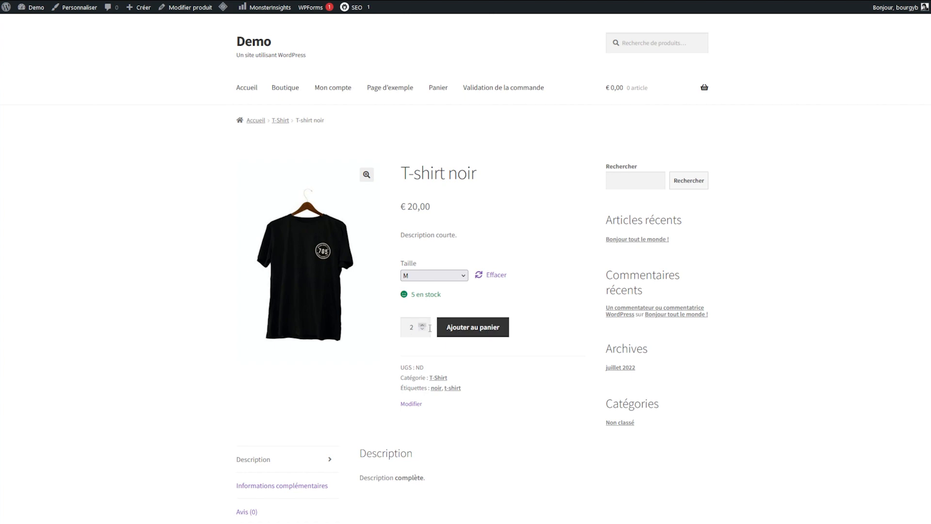
{"action": "left_click", "coordinate": [422, 324]}
{"action": "left_click", "coordinate": [422, 330]}
{"action": "left_click", "coordinate": [468, 324]}
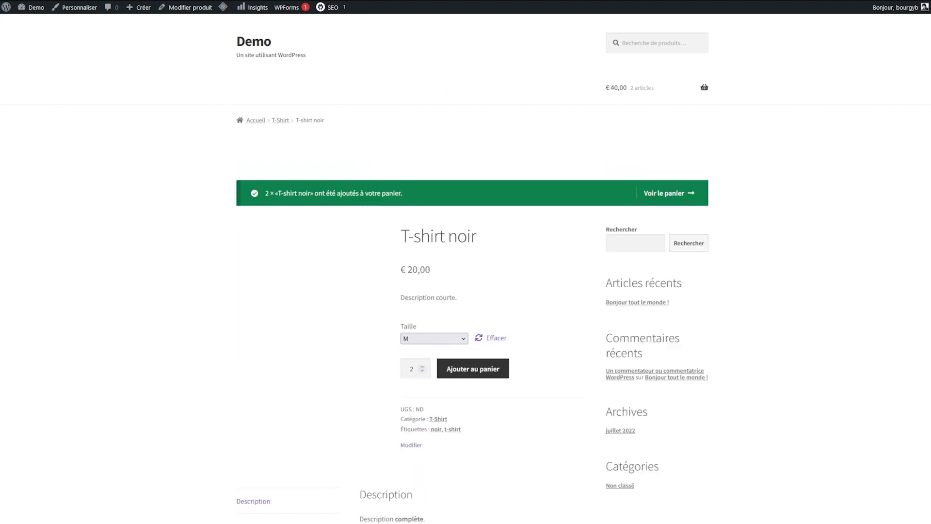
Step: Add 3 size S and 5 size L T-shirt noir, then view the cart
{"action": "left_click", "coordinate": [433, 373]}
{"action": "left_click", "coordinate": [429, 426]}
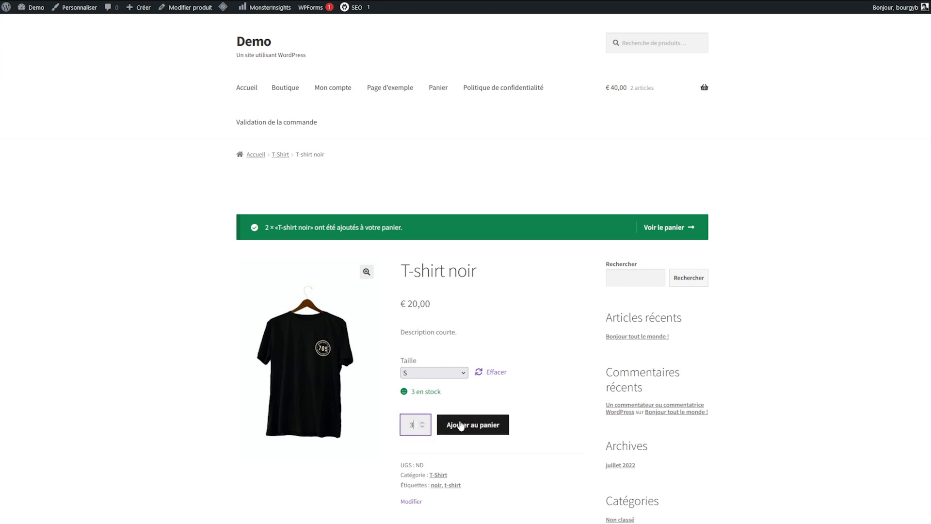
{"action": "left_click", "coordinate": [459, 424]}
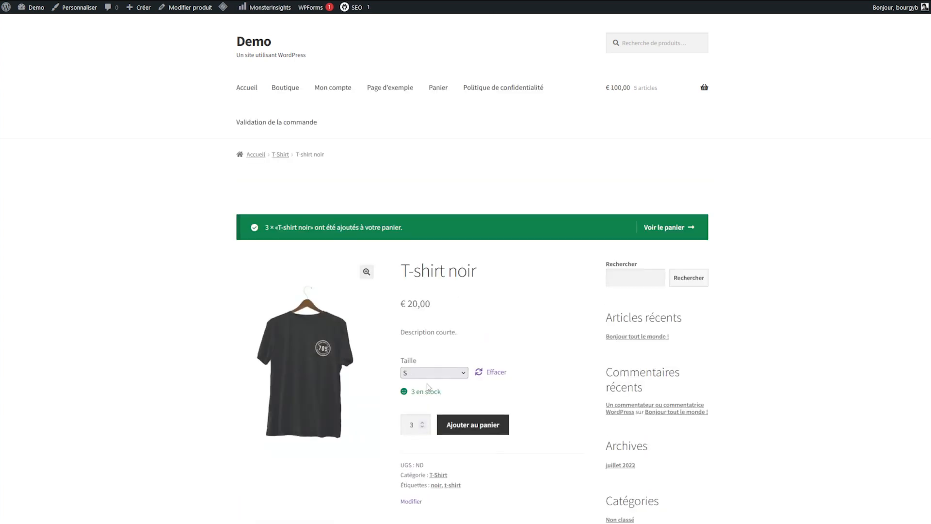
{"action": "left_click", "coordinate": [432, 371]}
{"action": "left_click", "coordinate": [411, 402]}
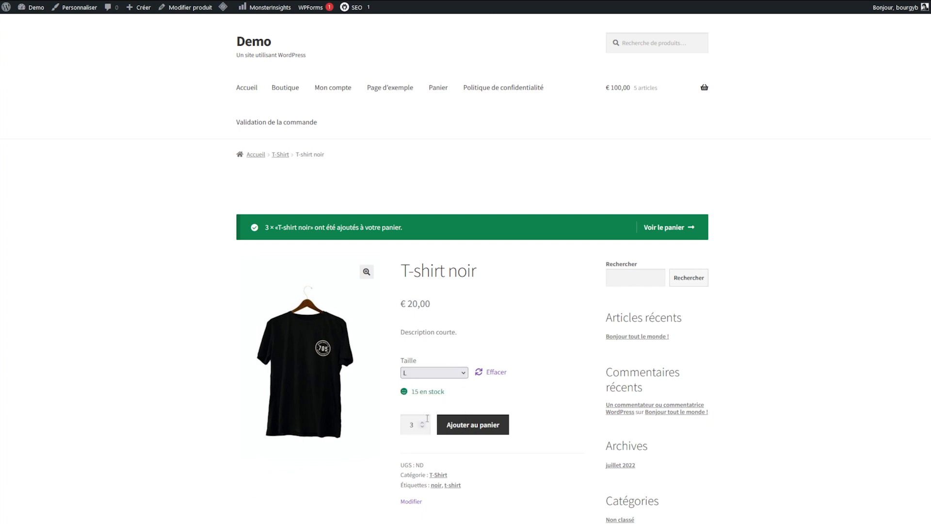
{"action": "left_click", "coordinate": [442, 427]}
{"action": "left_click", "coordinate": [667, 227]}
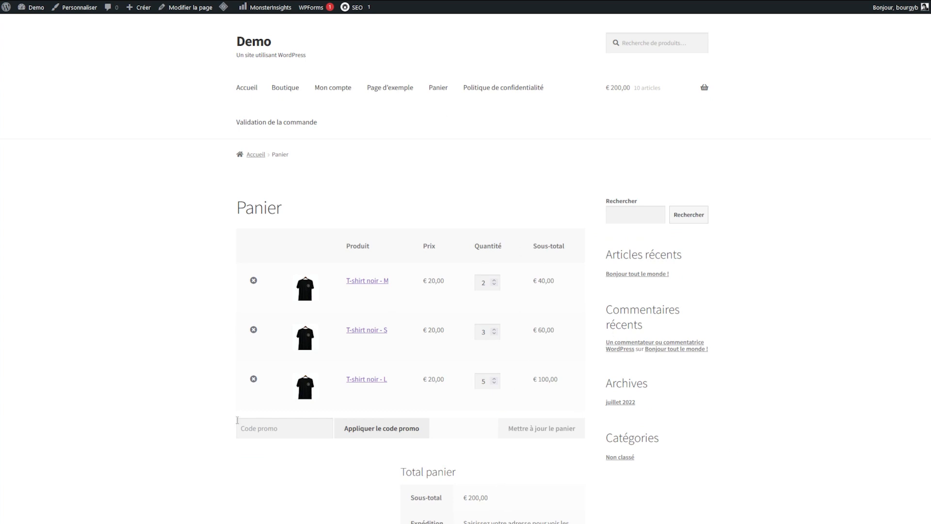
Step: Apply promo code PROMO10 for € 20,00 off, then proceed to checkout
{"action": "scroll", "coordinate": [327, 505], "scroll_direction": "down", "scroll_amount": 2}
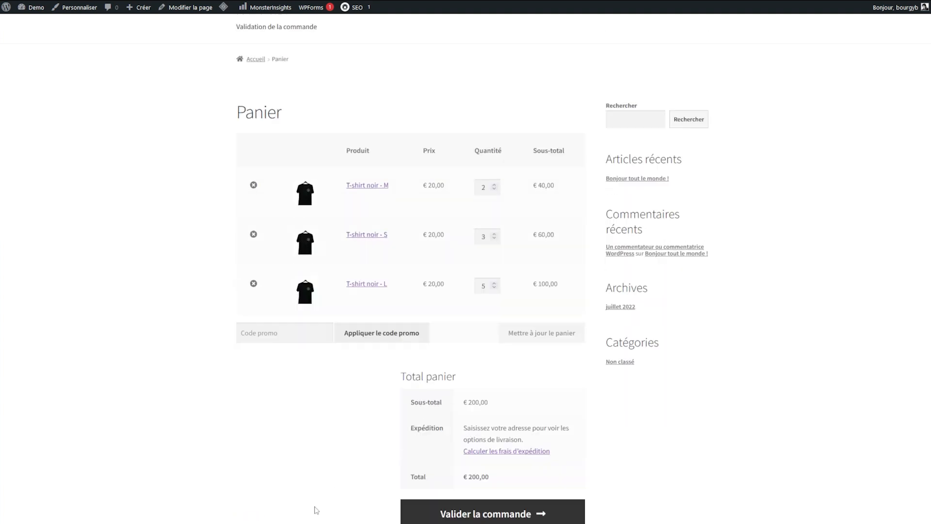
{"action": "scroll", "coordinate": [316, 510], "scroll_direction": "up", "scroll_amount": 2}
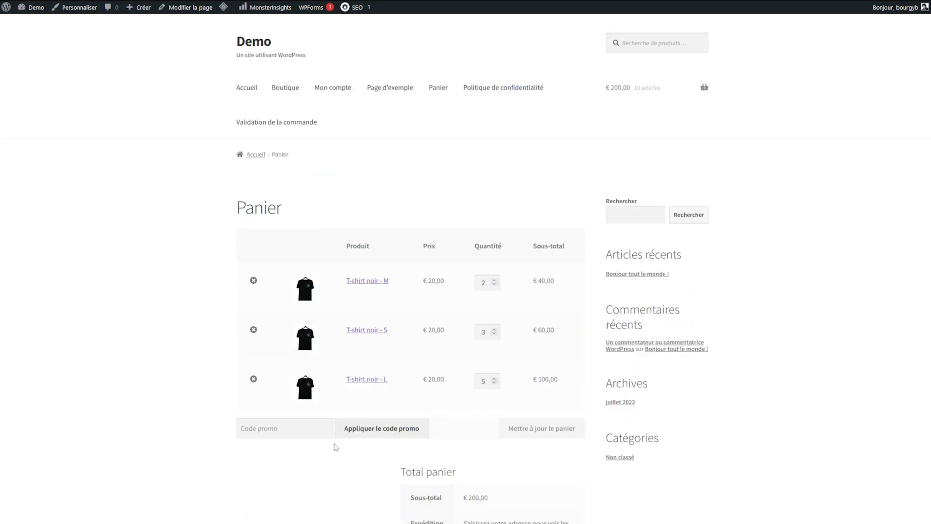
{"action": "left_click", "coordinate": [304, 432]}
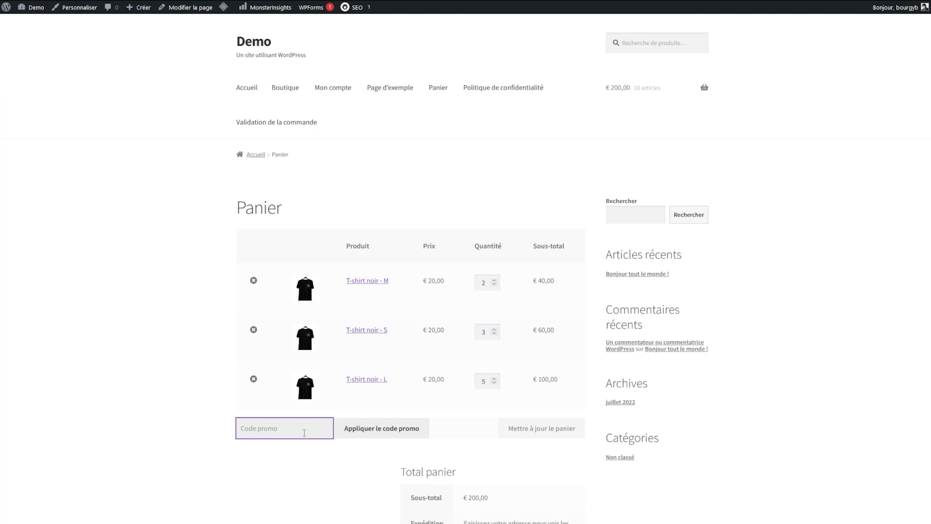
{"action": "type", "text": "PROMO"}
{"action": "right_click", "coordinate": [304, 434]}
{"action": "key", "text": "Escape"}
{"action": "type", "text": "10"}
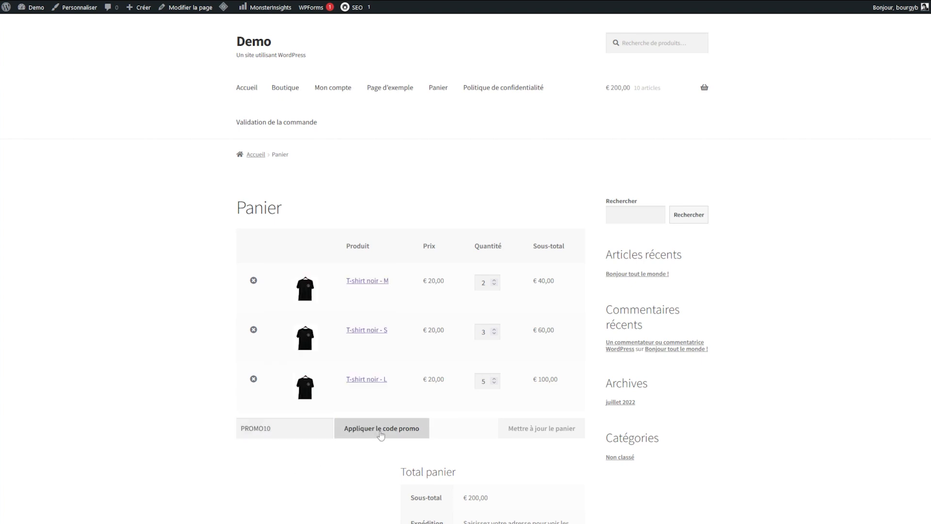
{"action": "left_click", "coordinate": [399, 429]}
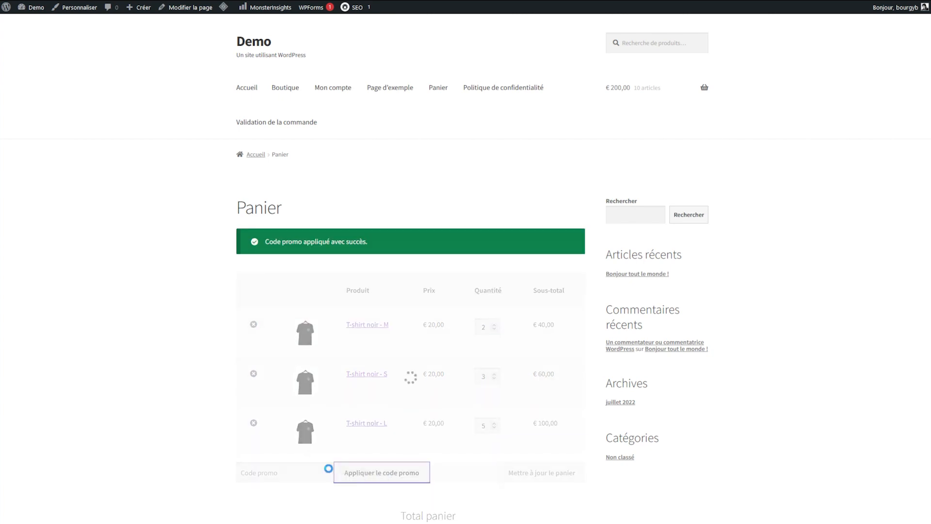
{"action": "left_click_drag", "start_coordinate": [491, 383], "coordinate": [614, 387]}
{"action": "left_click", "coordinate": [614, 387]}
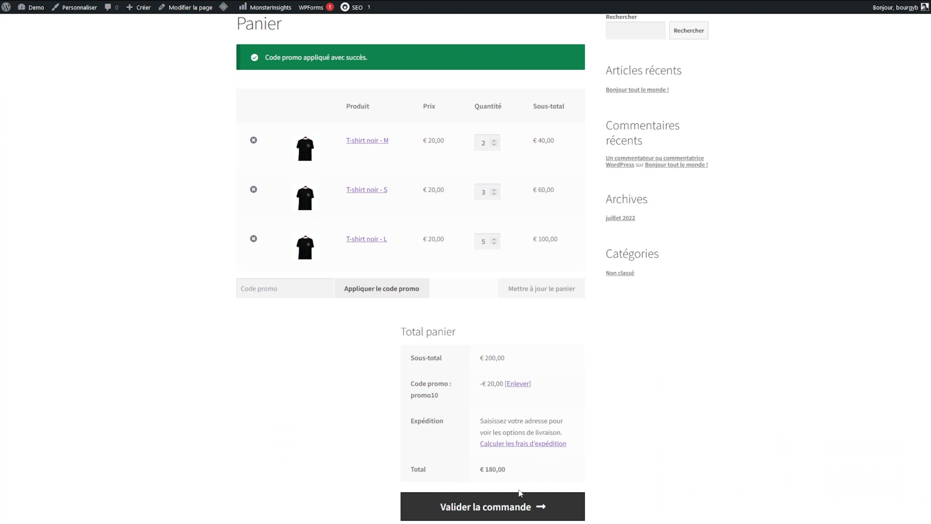
{"action": "left_click", "coordinate": [506, 515]}
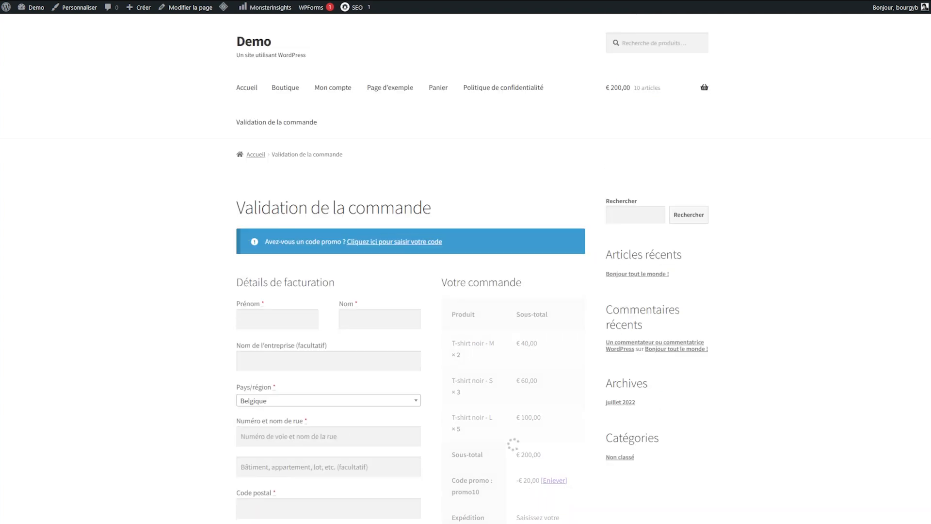
Step: Fill in the billing details and try placing the order with Commander
{"action": "scroll", "coordinate": [532, 267], "scroll_direction": "down", "scroll_amount": 3}
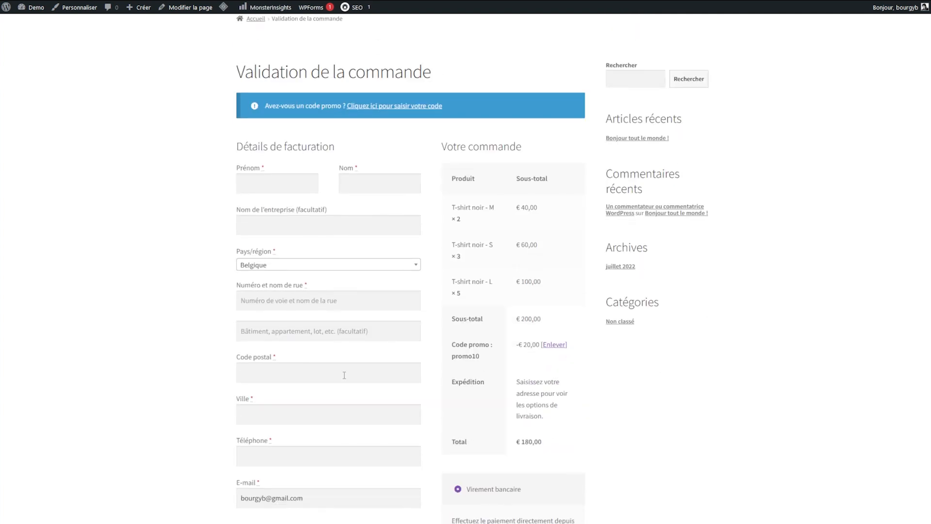
{"action": "left_click", "coordinate": [275, 179]}
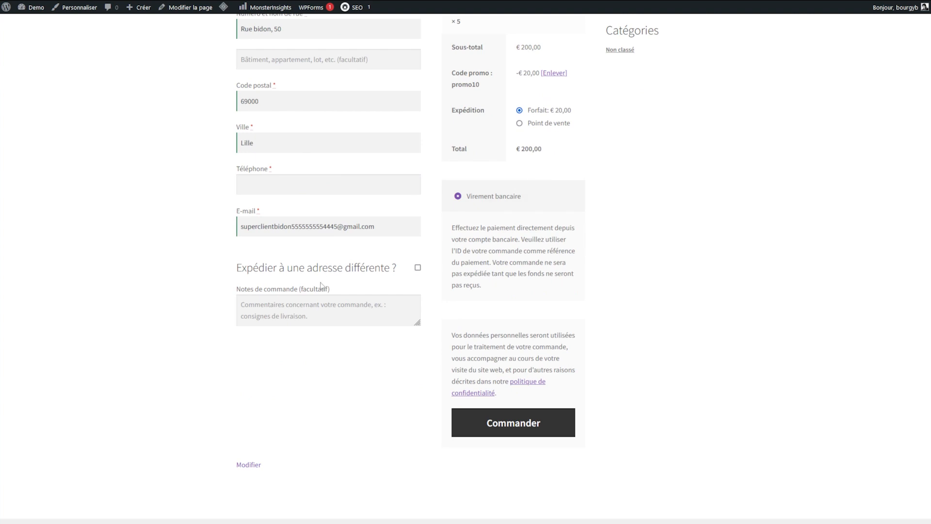
{"action": "scroll", "coordinate": [519, 415], "scroll_direction": "up", "scroll_amount": 5}
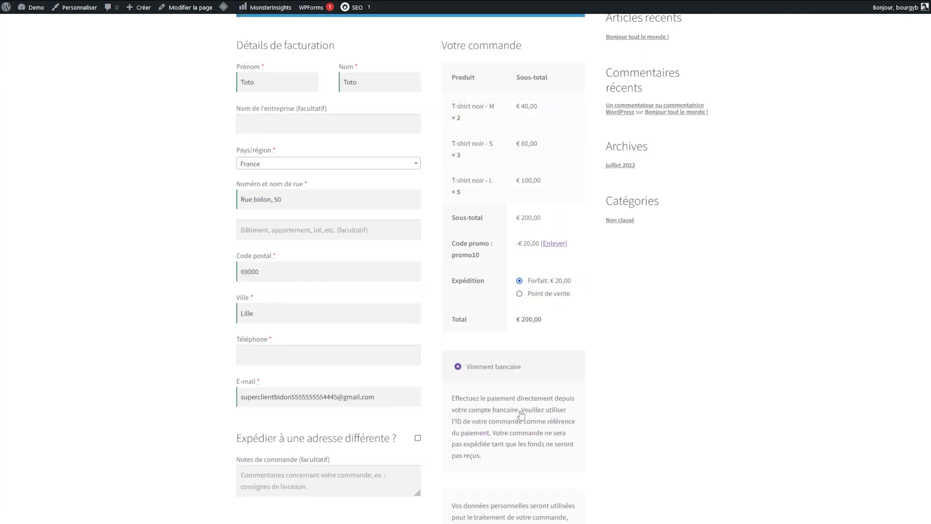
{"action": "scroll", "coordinate": [606, 323], "scroll_direction": "down", "scroll_amount": 3}
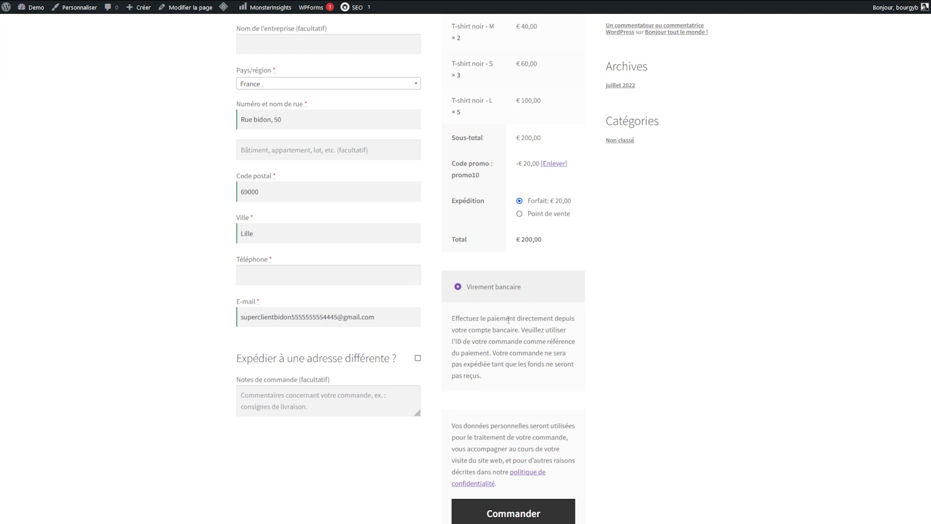
{"action": "scroll", "coordinate": [526, 408], "scroll_direction": "down", "scroll_amount": 3}
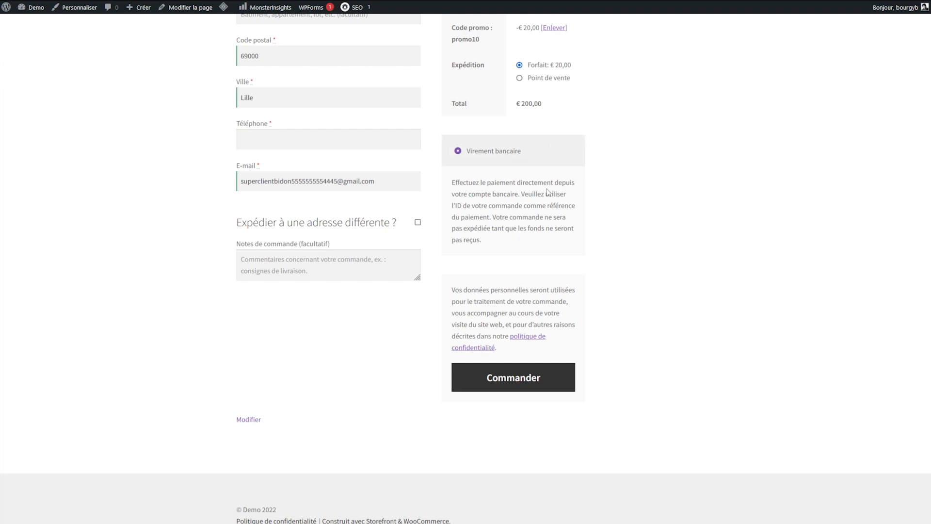
{"action": "scroll", "coordinate": [547, 193], "scroll_direction": "up", "scroll_amount": 4}
{"action": "scroll", "coordinate": [542, 225], "scroll_direction": "up", "scroll_amount": 5}
{"action": "scroll", "coordinate": [542, 226], "scroll_direction": "down", "scroll_amount": 9}
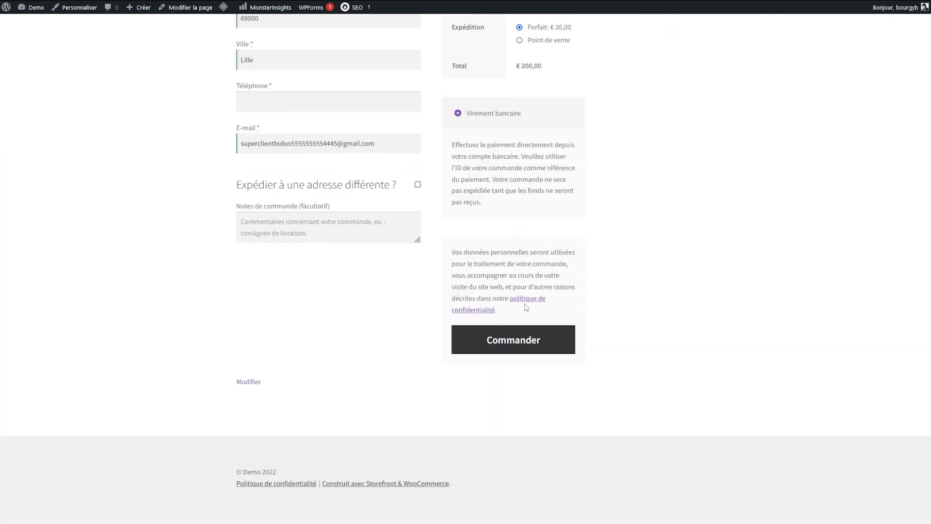
{"action": "left_click", "coordinate": [509, 338]}
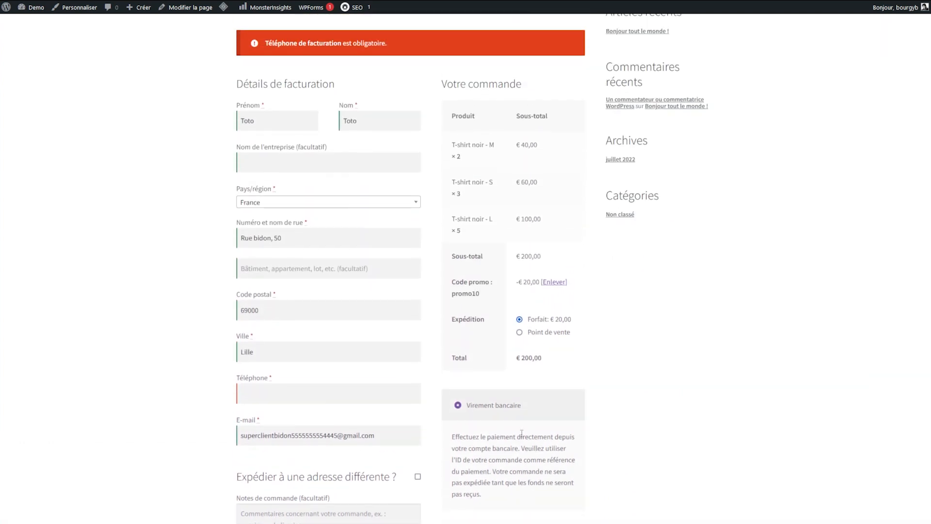
Step: Enter the required Téléphone number and submit, confirming order 24
{"action": "left_click", "coordinate": [358, 409]}
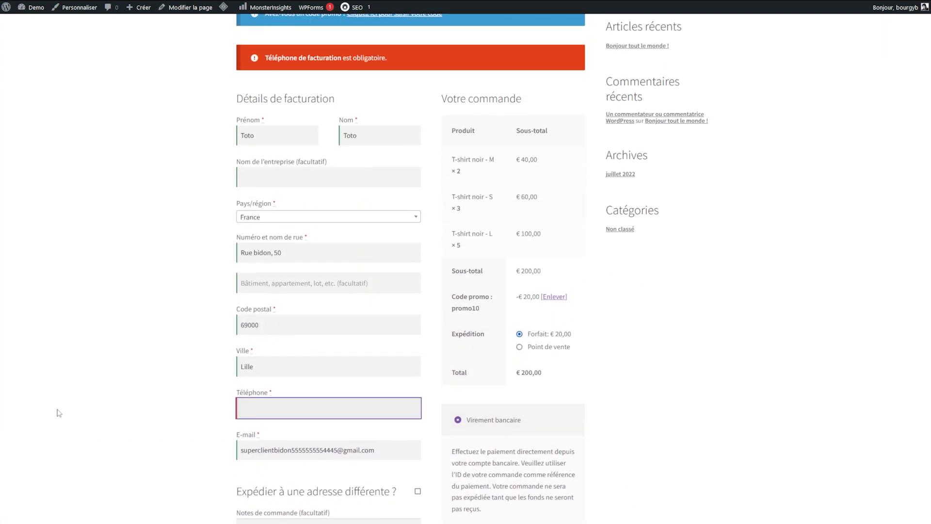
{"action": "type", "text": "0444 44 44"}
{"action": "key", "text": "Return"}
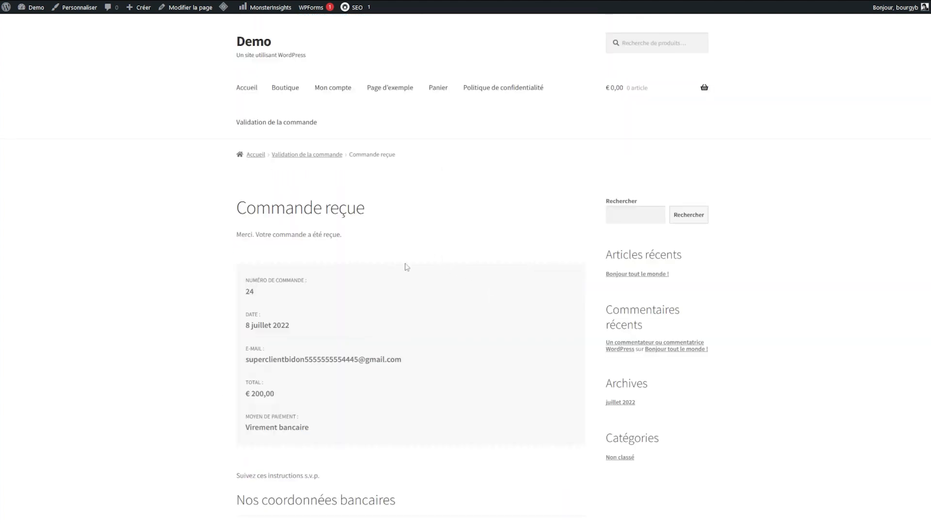
Step: Look over the bank transfer details on the order-received page, clear the selection and return to the top
{"action": "scroll", "coordinate": [408, 266], "scroll_direction": "down", "scroll_amount": 7}
{"action": "scroll", "coordinate": [386, 279], "scroll_direction": "up", "scroll_amount": 7}
{"action": "scroll", "coordinate": [279, 305], "scroll_direction": "down", "scroll_amount": 3}
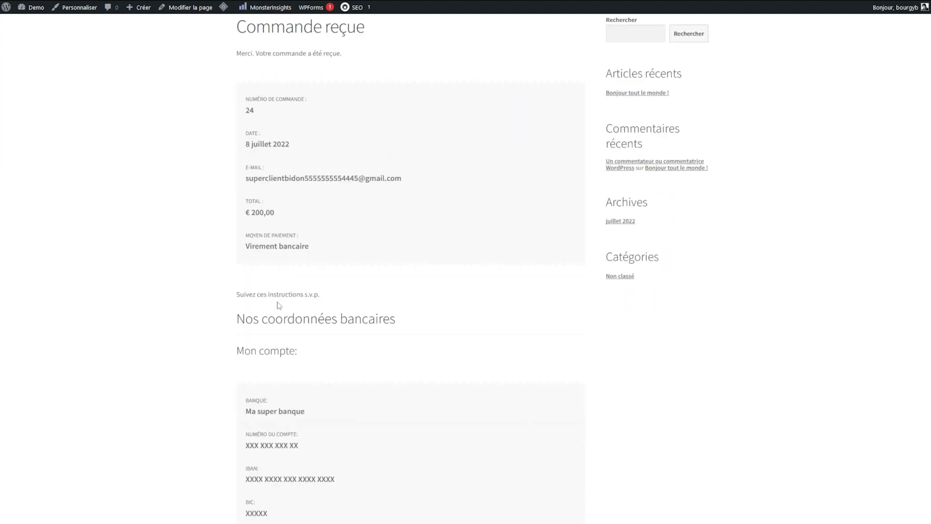
{"action": "scroll", "coordinate": [279, 305], "scroll_direction": "down", "scroll_amount": 3}
{"action": "left_click_drag", "start_coordinate": [274, 204], "coordinate": [270, 309]}
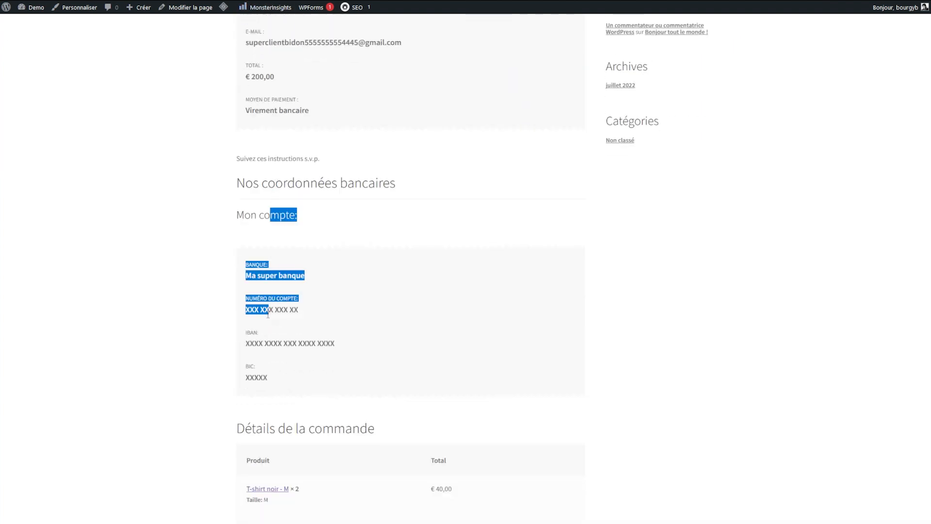
{"action": "triple_click", "coordinate": [296, 160]}
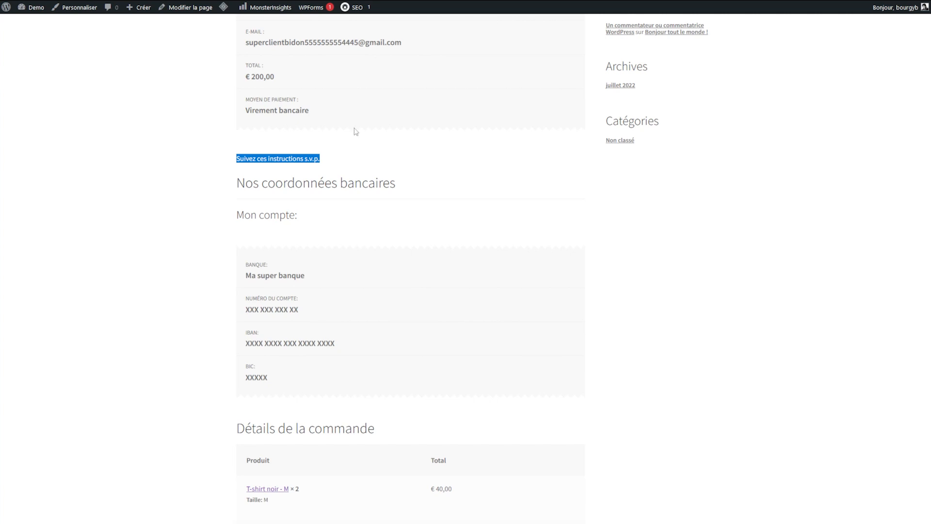
{"action": "left_click", "coordinate": [274, 235]}
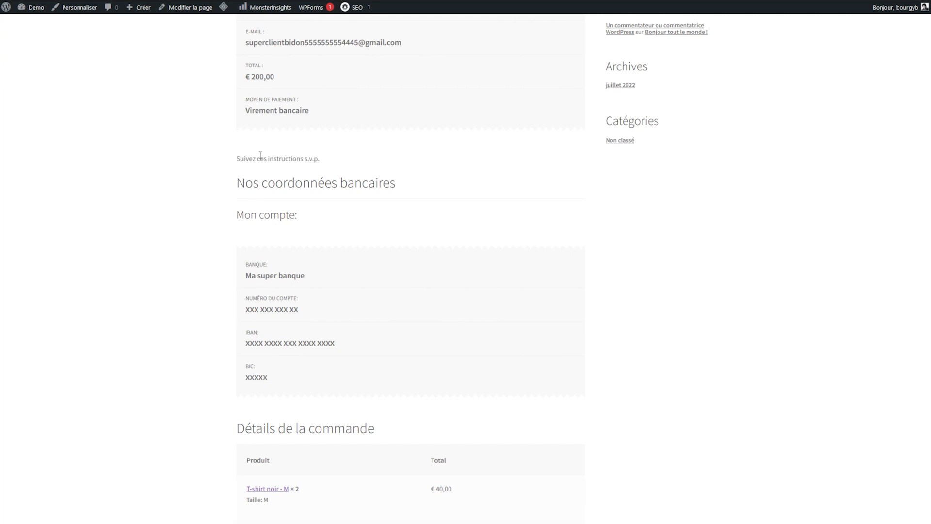
{"action": "left_click_drag", "start_coordinate": [263, 207], "coordinate": [293, 389]}
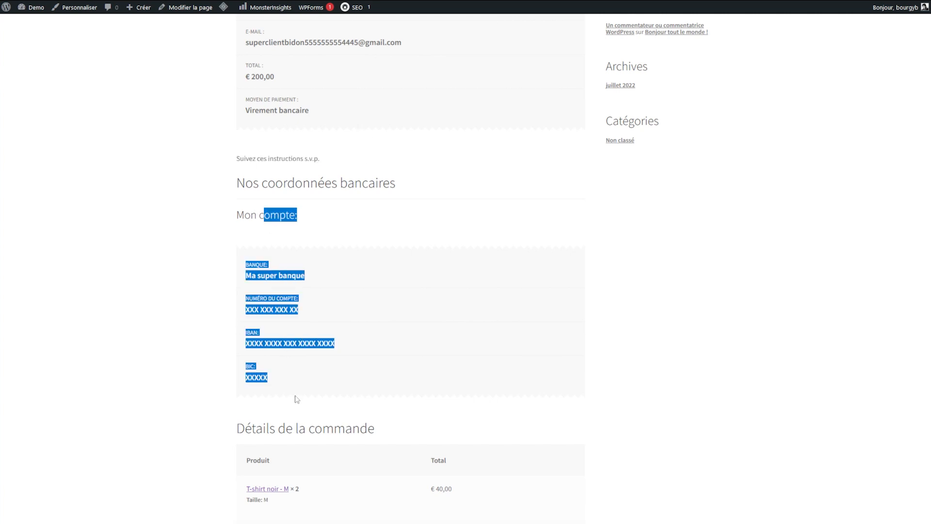
{"action": "scroll", "coordinate": [369, 291], "scroll_direction": "down", "scroll_amount": 8}
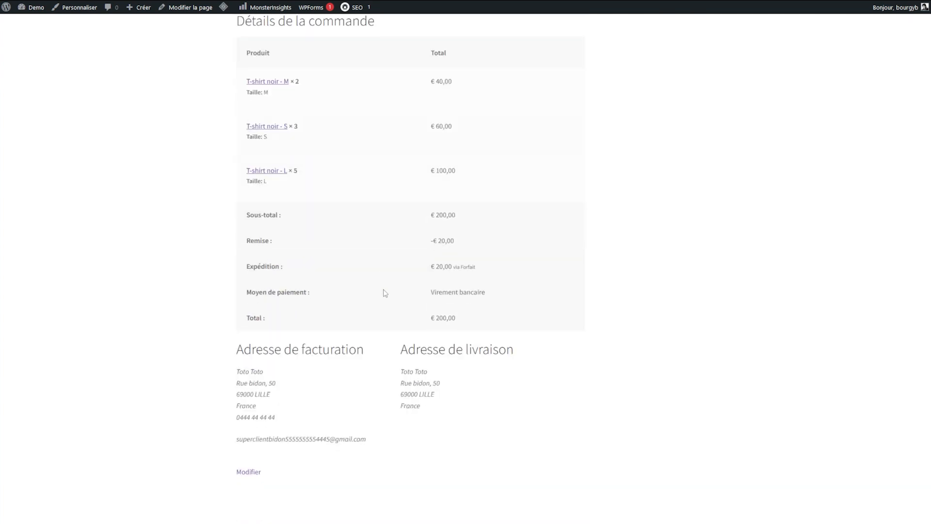
{"action": "scroll", "coordinate": [370, 249], "scroll_direction": "up", "scroll_amount": 10}
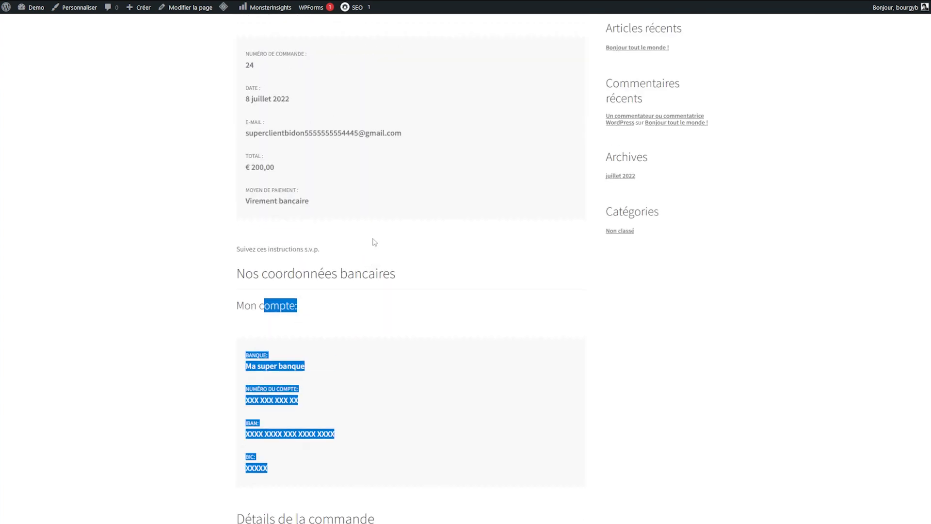
{"action": "left_click", "coordinate": [354, 247]}
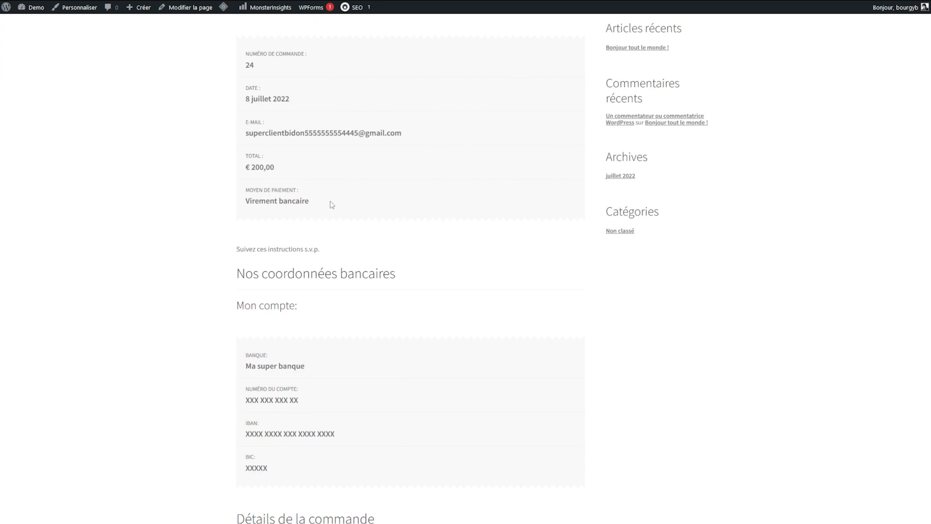
{"action": "scroll", "coordinate": [363, 205], "scroll_direction": "up", "scroll_amount": 4}
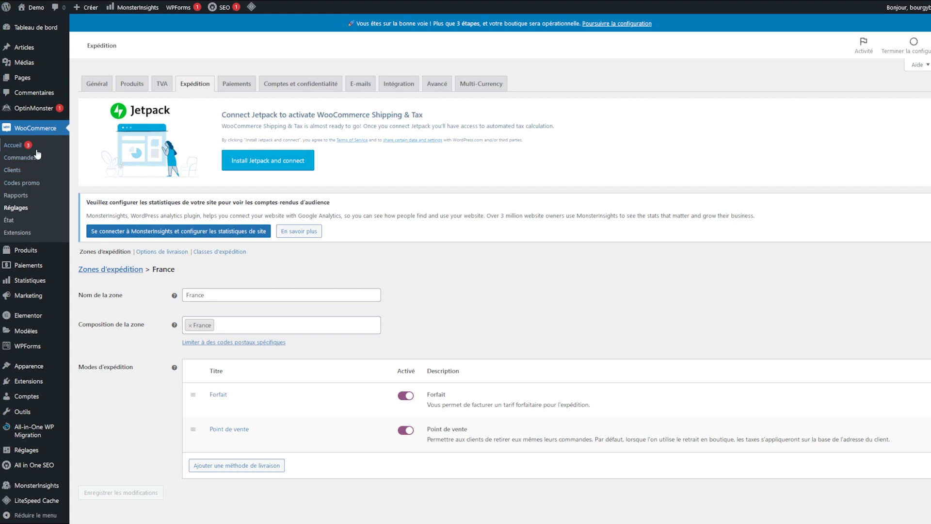
Step: Open order #24 from the Commandes list and review its details and T-shirt line items
{"action": "left_click", "coordinate": [28, 162]}
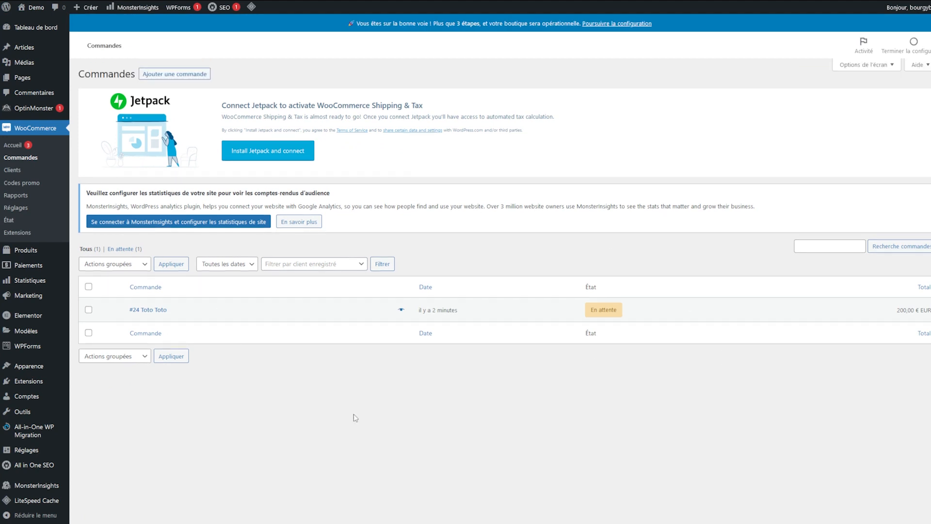
{"action": "left_click", "coordinate": [159, 310]}
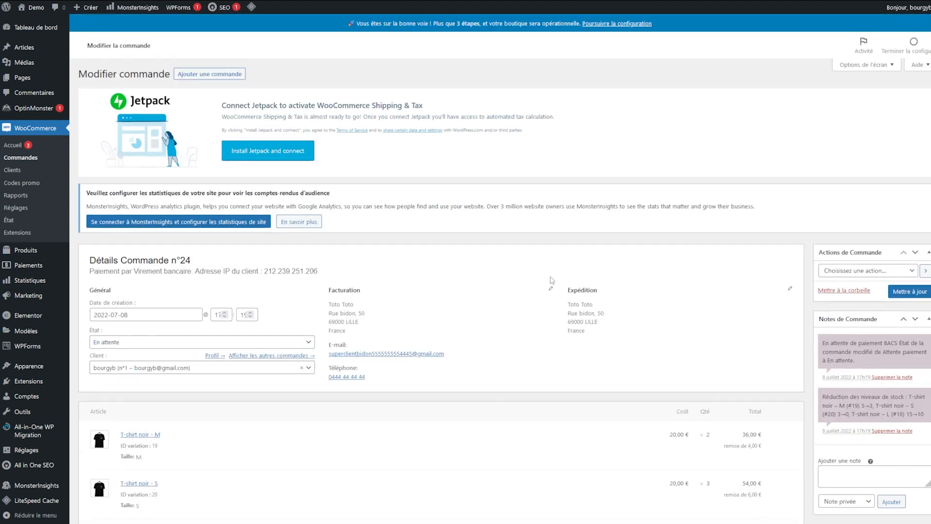
{"action": "scroll", "coordinate": [410, 202], "scroll_direction": "down", "scroll_amount": 2}
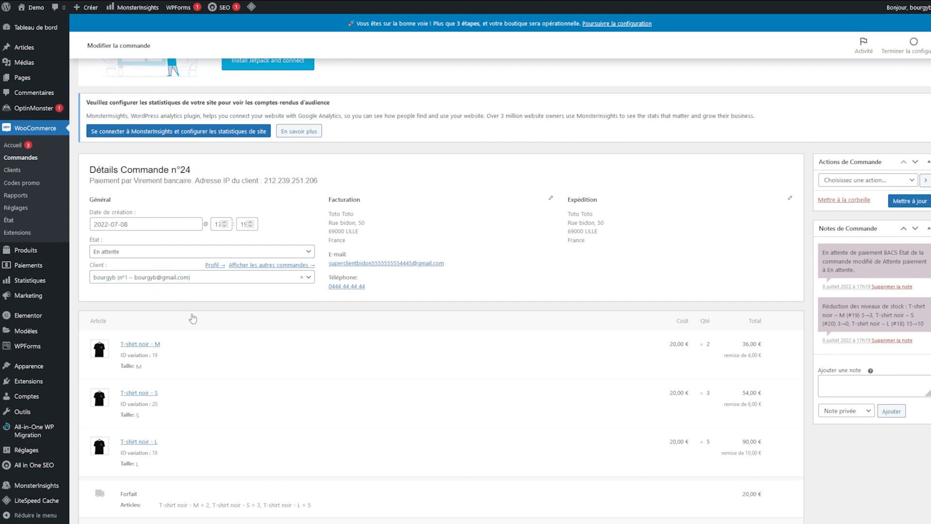
{"action": "scroll", "coordinate": [194, 322], "scroll_direction": "down", "scroll_amount": 3}
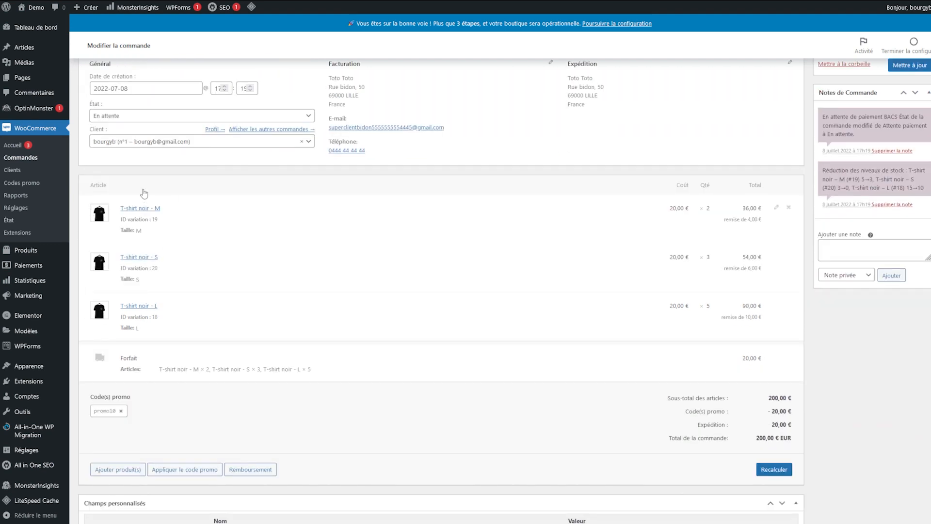
{"action": "left_click_drag", "start_coordinate": [114, 171], "coordinate": [263, 345]}
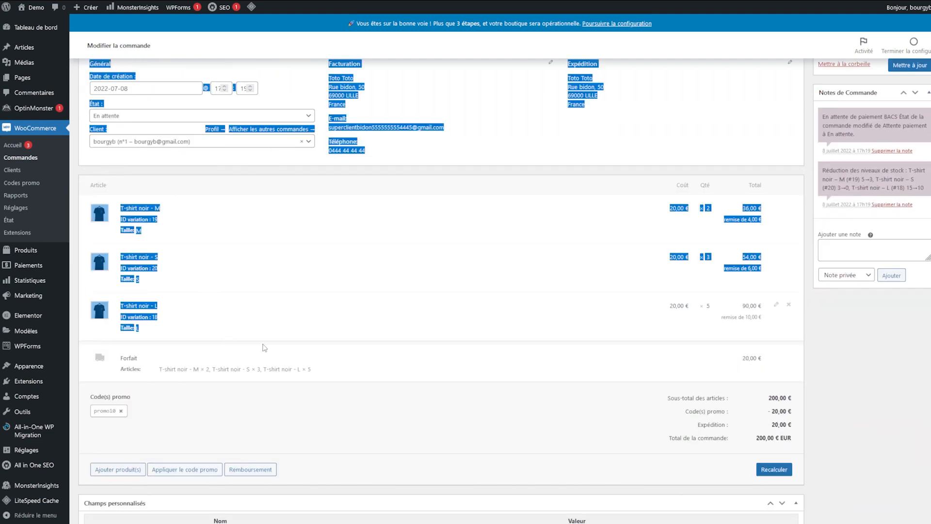
{"action": "left_click", "coordinate": [402, 347]}
Step: Check the order totals, including the promo10 discount and the Forfait shipping line
{"action": "scroll", "coordinate": [388, 359], "scroll_direction": "down", "scroll_amount": 4}
{"action": "left_click_drag", "start_coordinate": [118, 176], "coordinate": [306, 188]}
{"action": "left_click", "coordinate": [320, 187]}
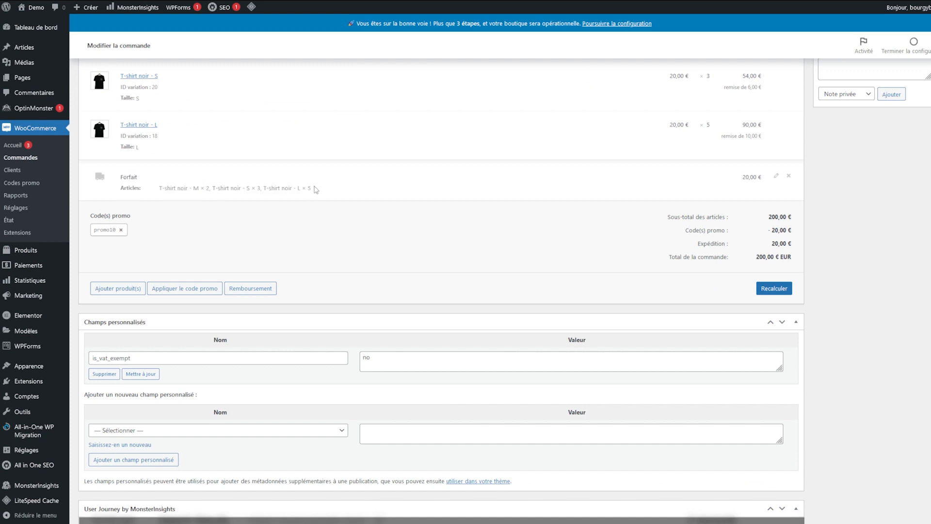
{"action": "scroll", "coordinate": [310, 194], "scroll_direction": "down", "scroll_amount": 4}
{"action": "scroll", "coordinate": [217, 455], "scroll_direction": "up", "scroll_amount": 12}
{"action": "scroll", "coordinate": [217, 455], "scroll_direction": "down", "scroll_amount": 3}
Step: Look at the order note type choices and leave the note as Note privée
{"action": "left_click", "coordinate": [830, 341]}
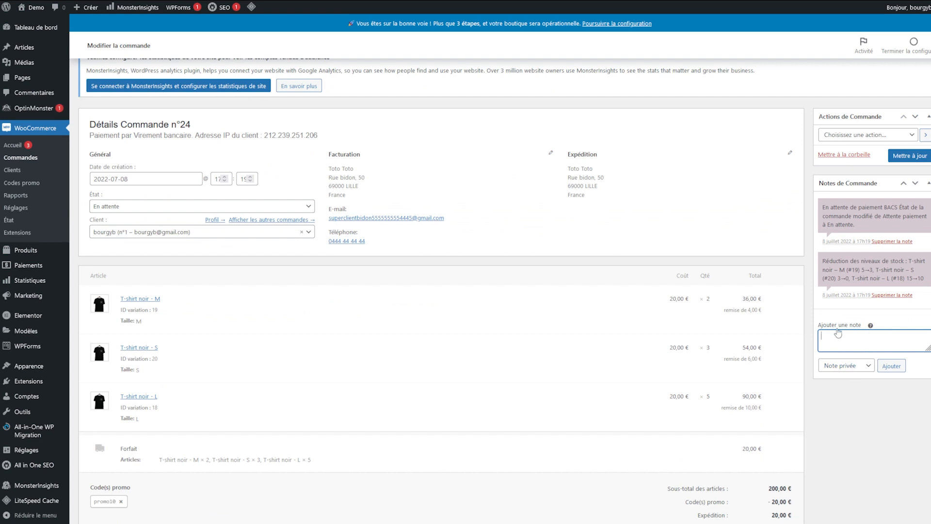
{"action": "left_click", "coordinate": [845, 367]}
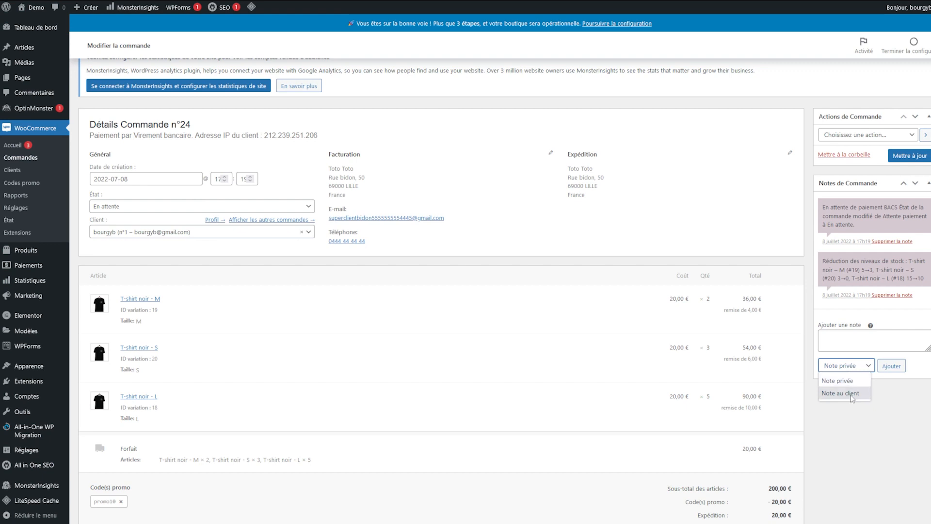
{"action": "left_click", "coordinate": [834, 430]}
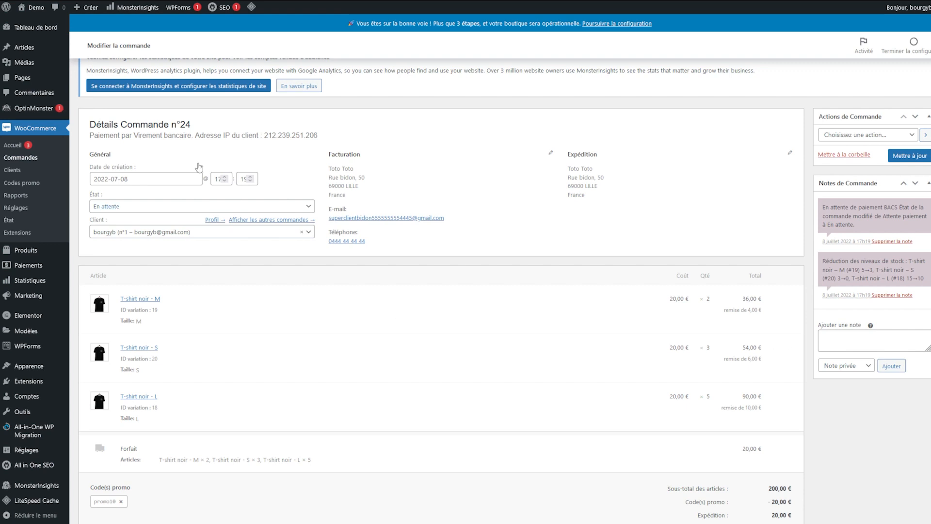
{"action": "scroll", "coordinate": [106, 266], "scroll_direction": "up", "scroll_amount": 3}
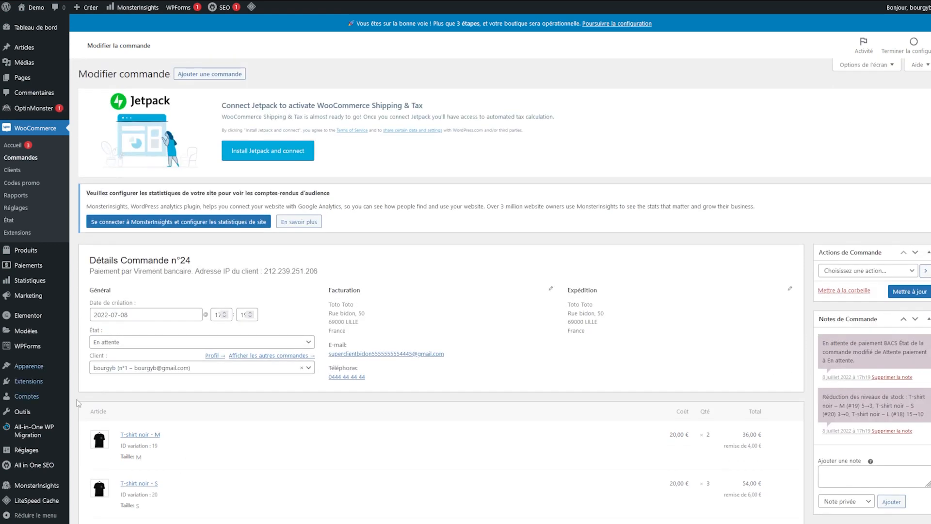
Step: Set order #24's status to En cours and save the order
{"action": "left_click", "coordinate": [128, 343]}
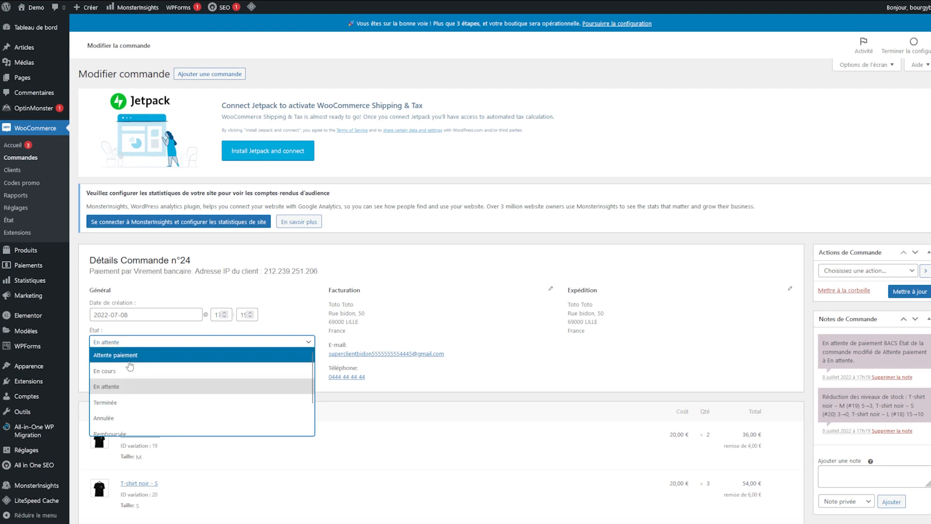
{"action": "scroll", "coordinate": [180, 400], "scroll_direction": "down", "scroll_amount": 1}
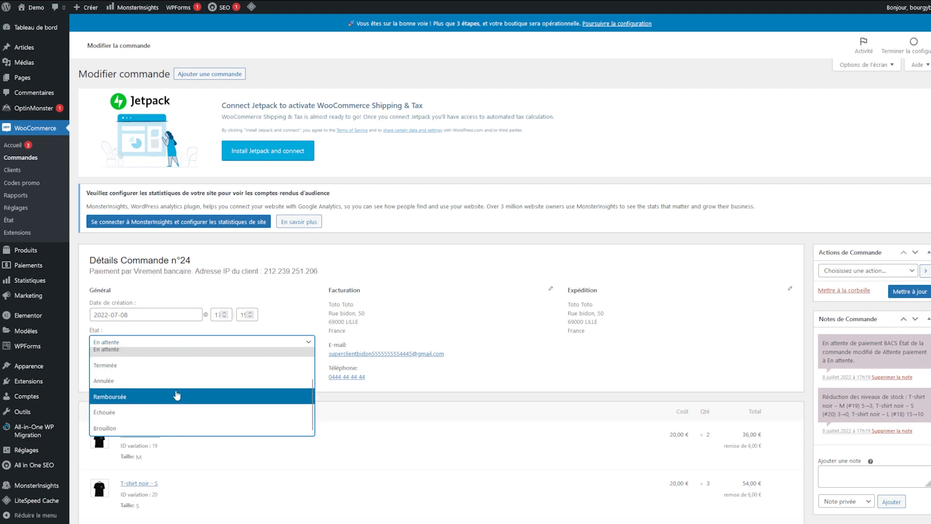
{"action": "scroll", "coordinate": [168, 392], "scroll_direction": "up", "scroll_amount": 1}
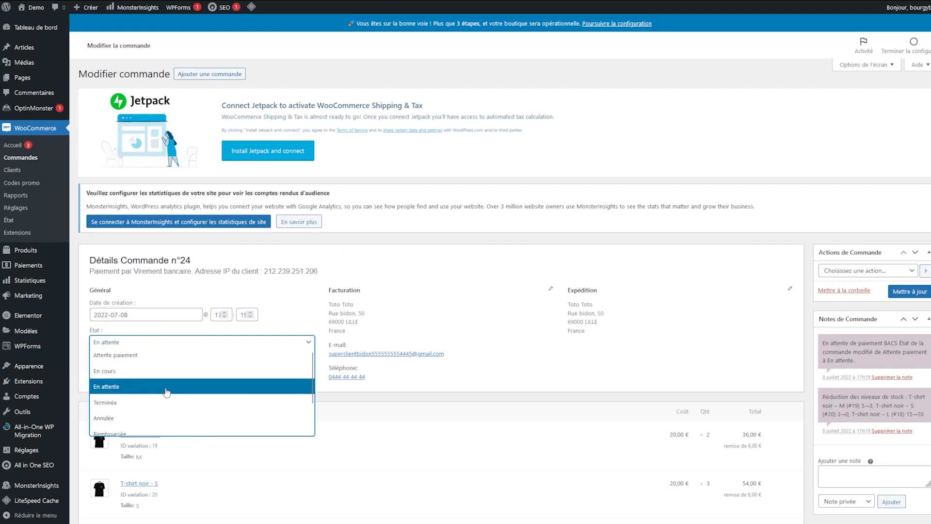
{"action": "left_click", "coordinate": [138, 372]}
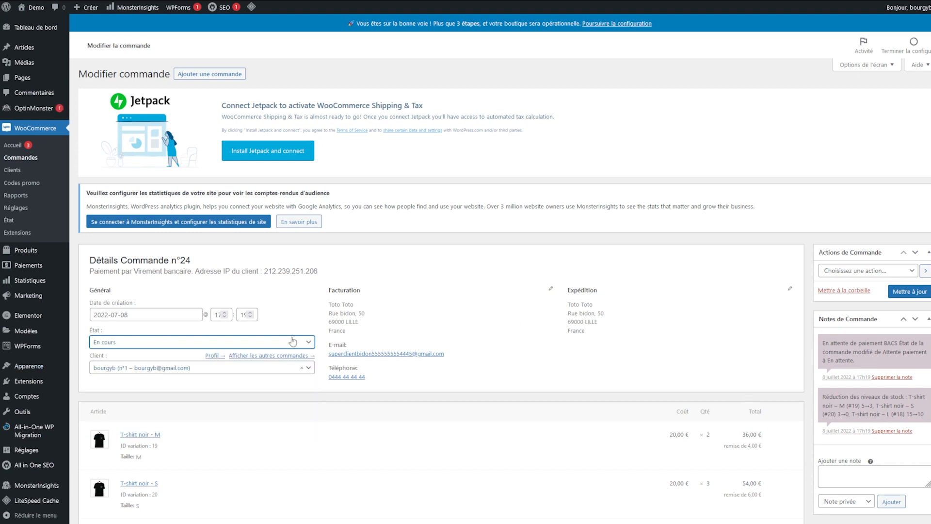
{"action": "left_click", "coordinate": [907, 292]}
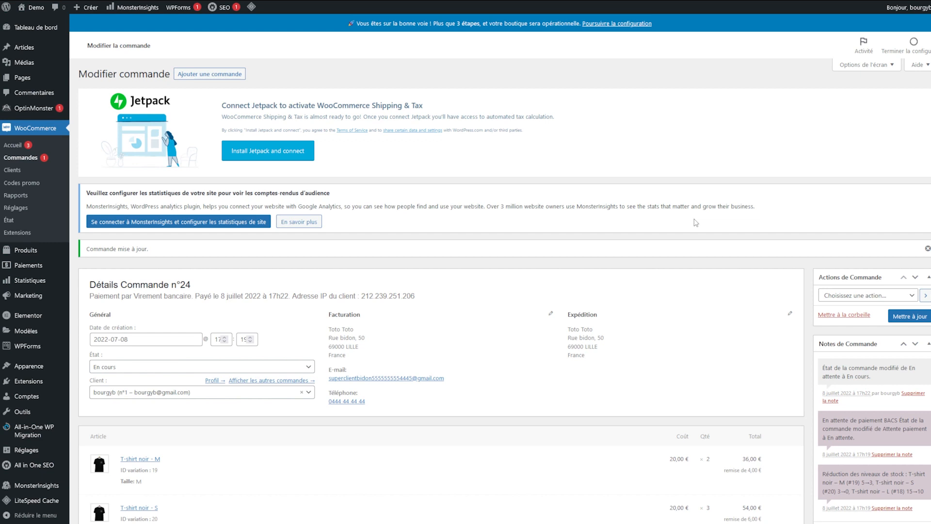
Step: Change the status to Terminée and save, then review the order actions without choosing one
{"action": "scroll", "coordinate": [159, 467], "scroll_direction": "down", "scroll_amount": 1}
{"action": "scroll", "coordinate": [160, 467], "scroll_direction": "up", "scroll_amount": 1}
{"action": "left_click", "coordinate": [154, 374]}
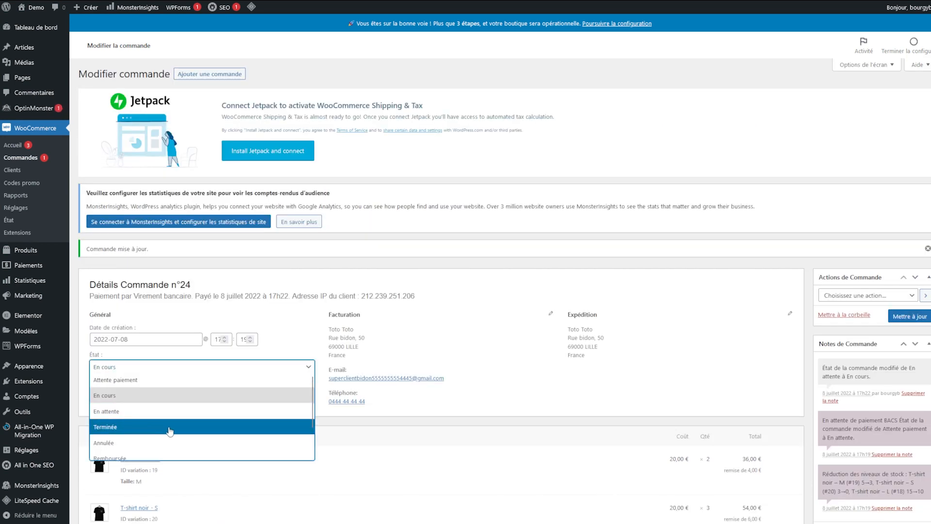
{"action": "left_click", "coordinate": [145, 431]}
{"action": "left_click", "coordinate": [900, 316]}
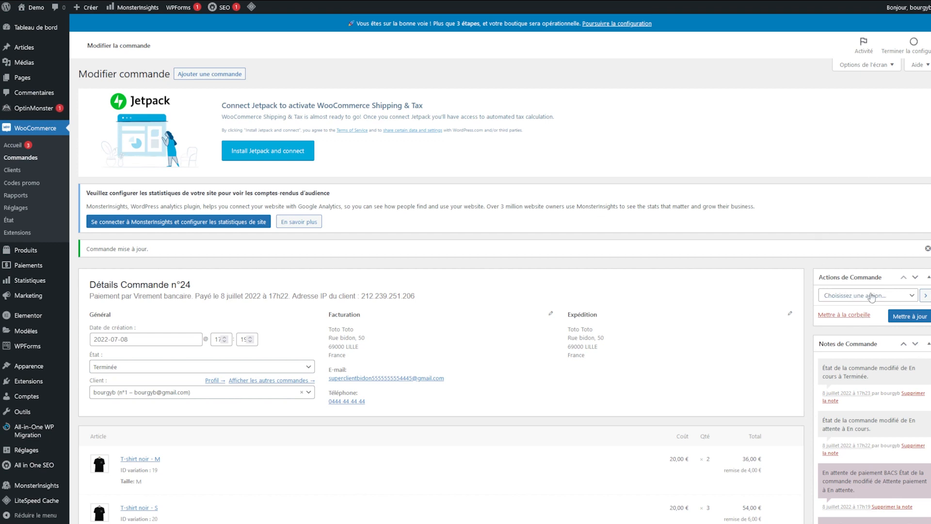
{"action": "left_click", "coordinate": [856, 296]}
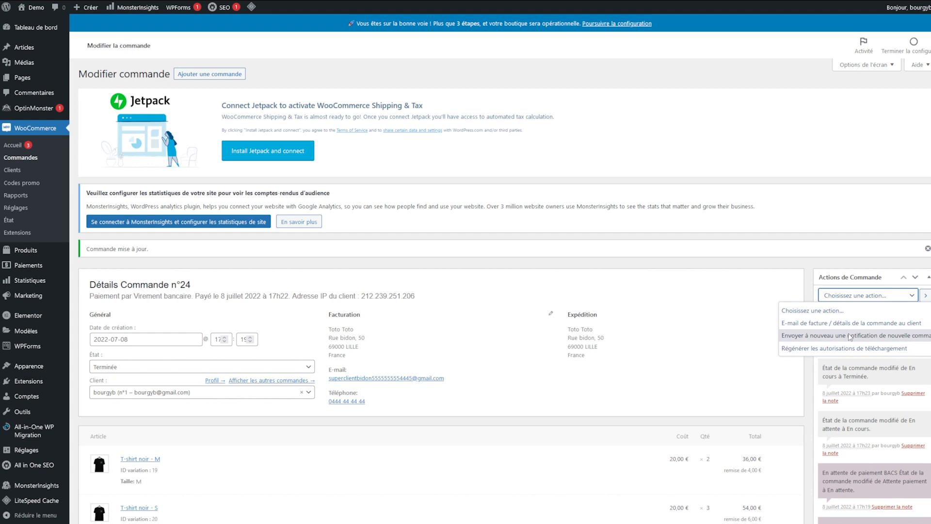
{"action": "left_click", "coordinate": [760, 329]}
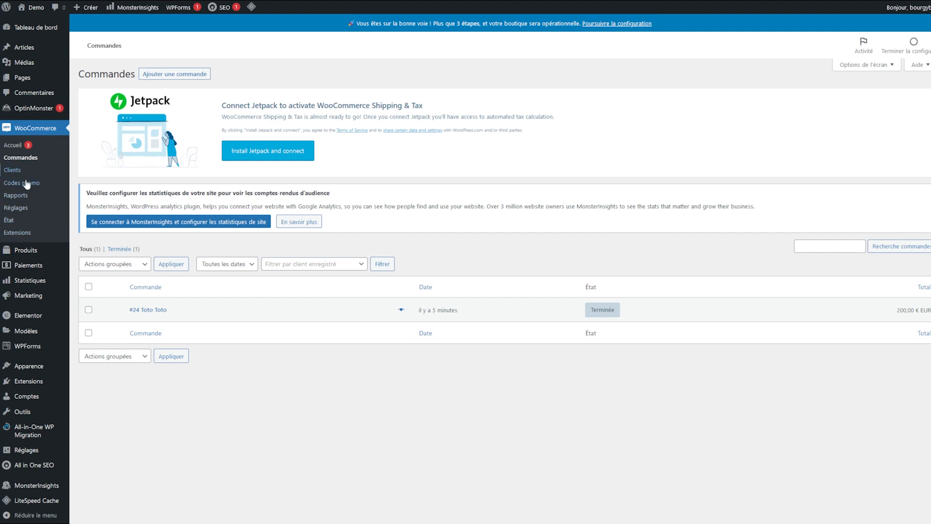
Step: Review the customer's entry and profile, then the promo10 code showing 1 / 1000 uses
{"action": "left_click", "coordinate": [20, 171]}
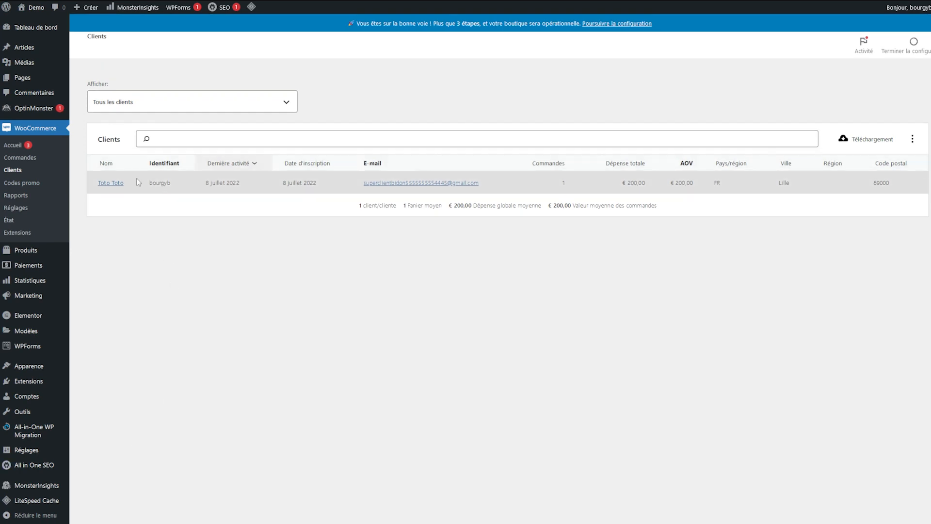
{"action": "left_click_drag", "start_coordinate": [138, 182], "coordinate": [648, 504]}
{"action": "left_click", "coordinate": [621, 334]}
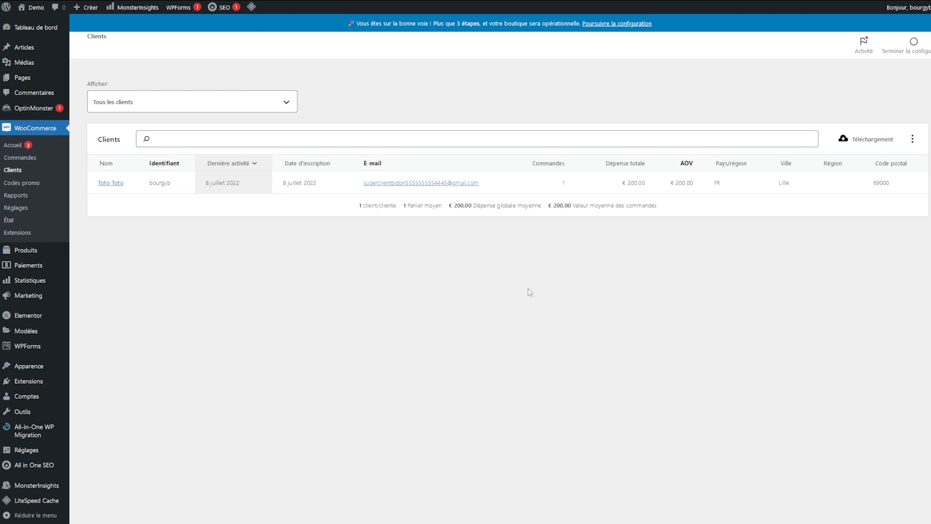
{"action": "left_click", "coordinate": [111, 183]}
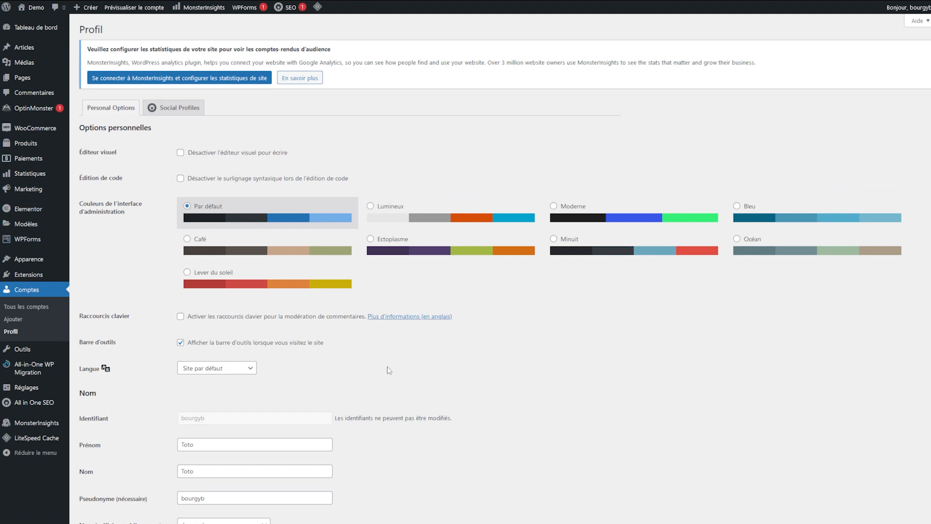
{"action": "scroll", "coordinate": [380, 370], "scroll_direction": "down", "scroll_amount": 5}
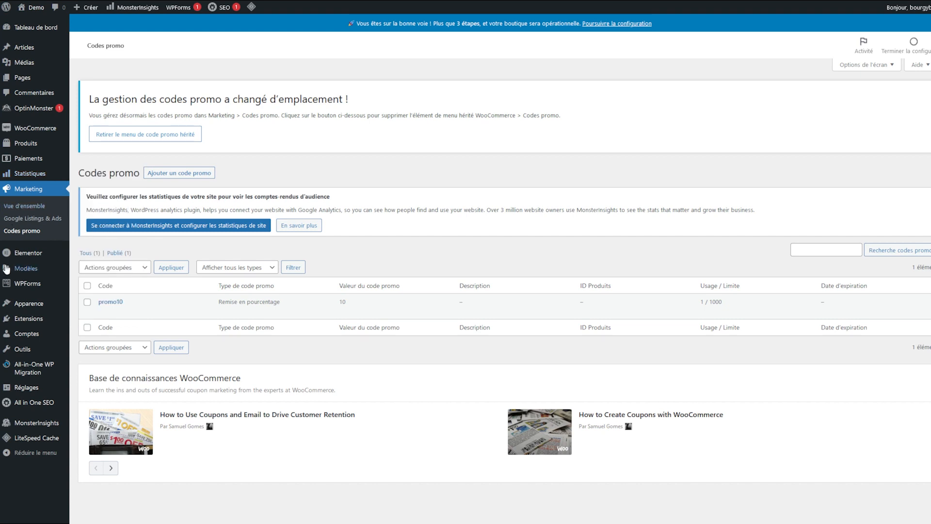
{"action": "left_click_drag", "start_coordinate": [698, 300], "coordinate": [727, 318]}
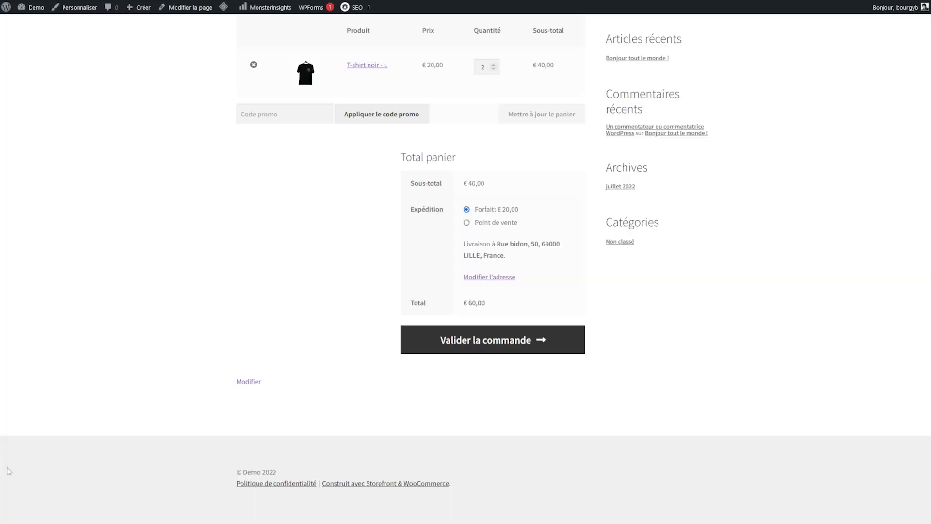
{"action": "scroll", "coordinate": [407, 237], "scroll_direction": "up", "scroll_amount": 5}
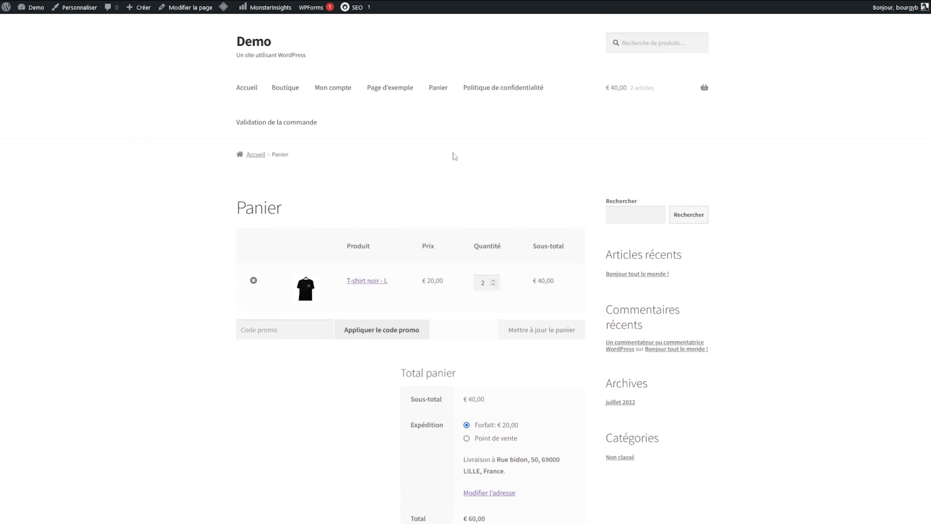